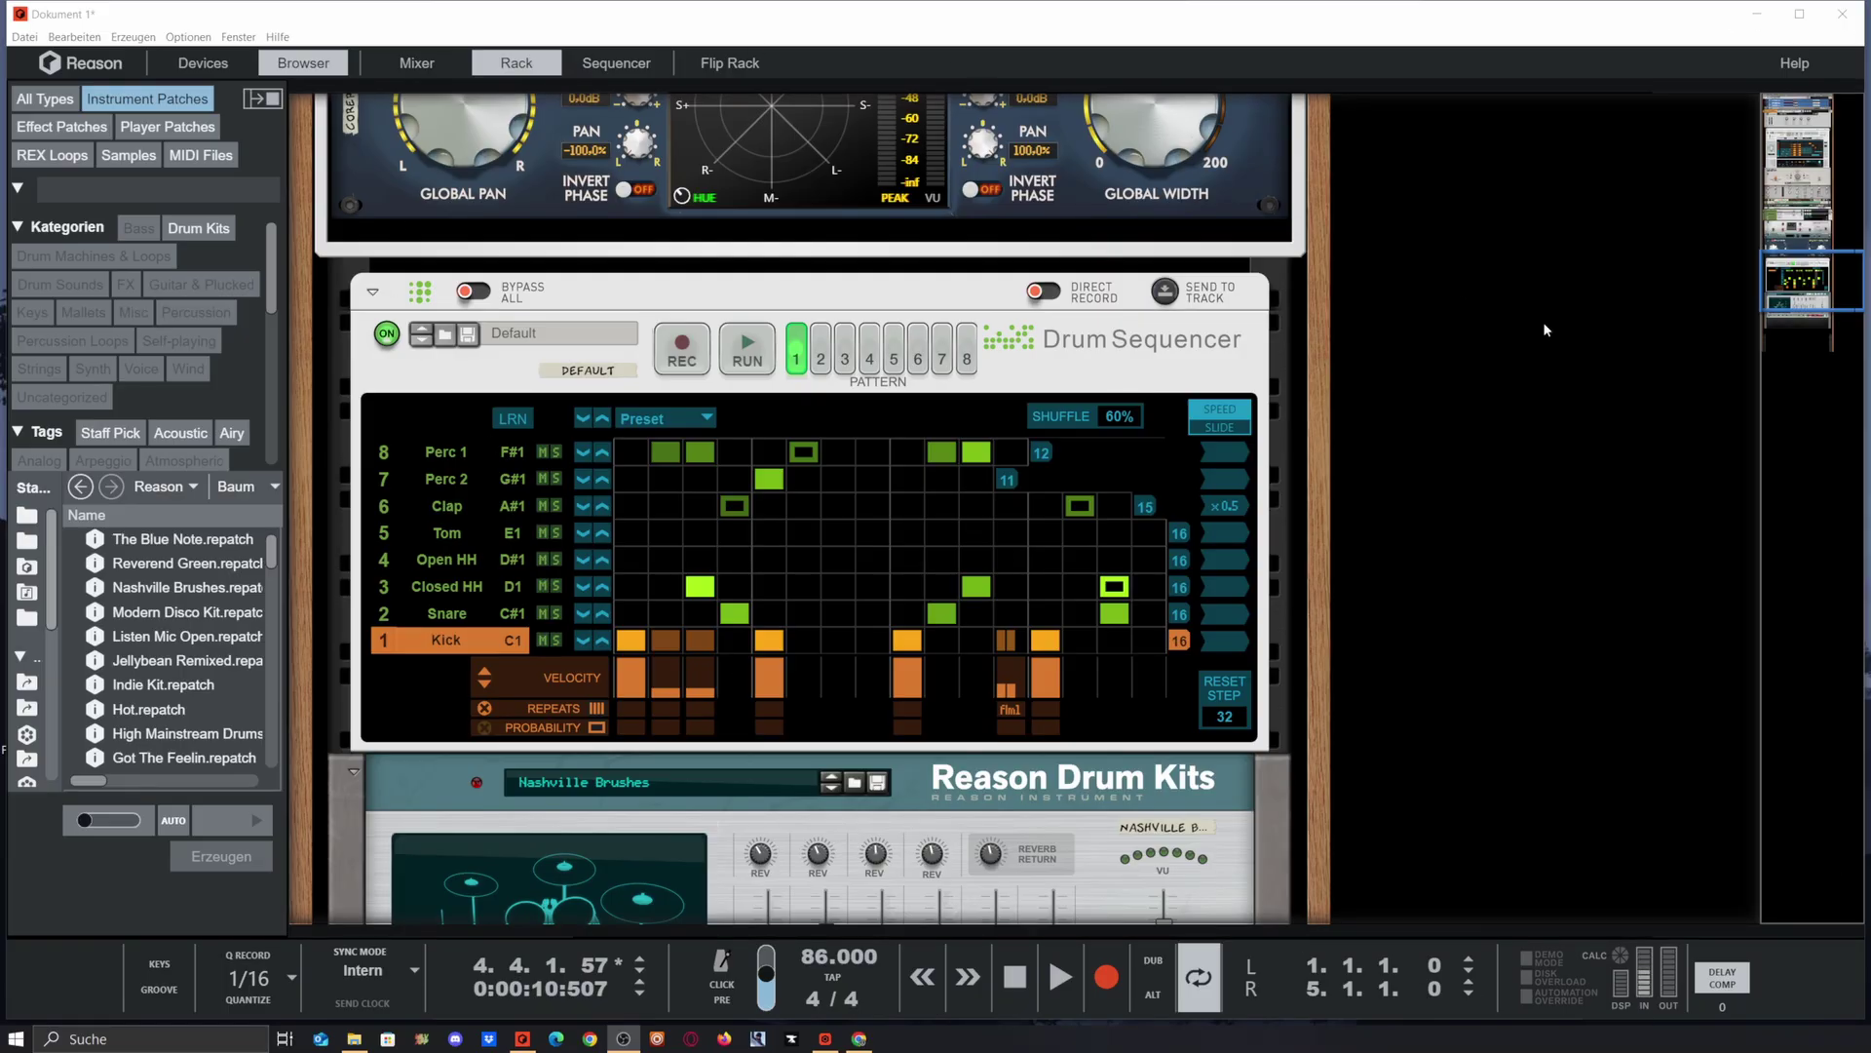
Play the Drum Sequencer's preset pattern, then stop playback.
{"action": "scroll", "coordinate": [1436, 385], "scroll_direction": "down", "scroll_amount": 6}
{"action": "scroll", "coordinate": [1436, 385], "scroll_direction": "up", "scroll_amount": 8}
{"action": "scroll", "coordinate": [843, 412], "scroll_direction": "down", "scroll_amount": 5}
{"action": "scroll", "coordinate": [843, 413], "scroll_direction": "up", "scroll_amount": 4}
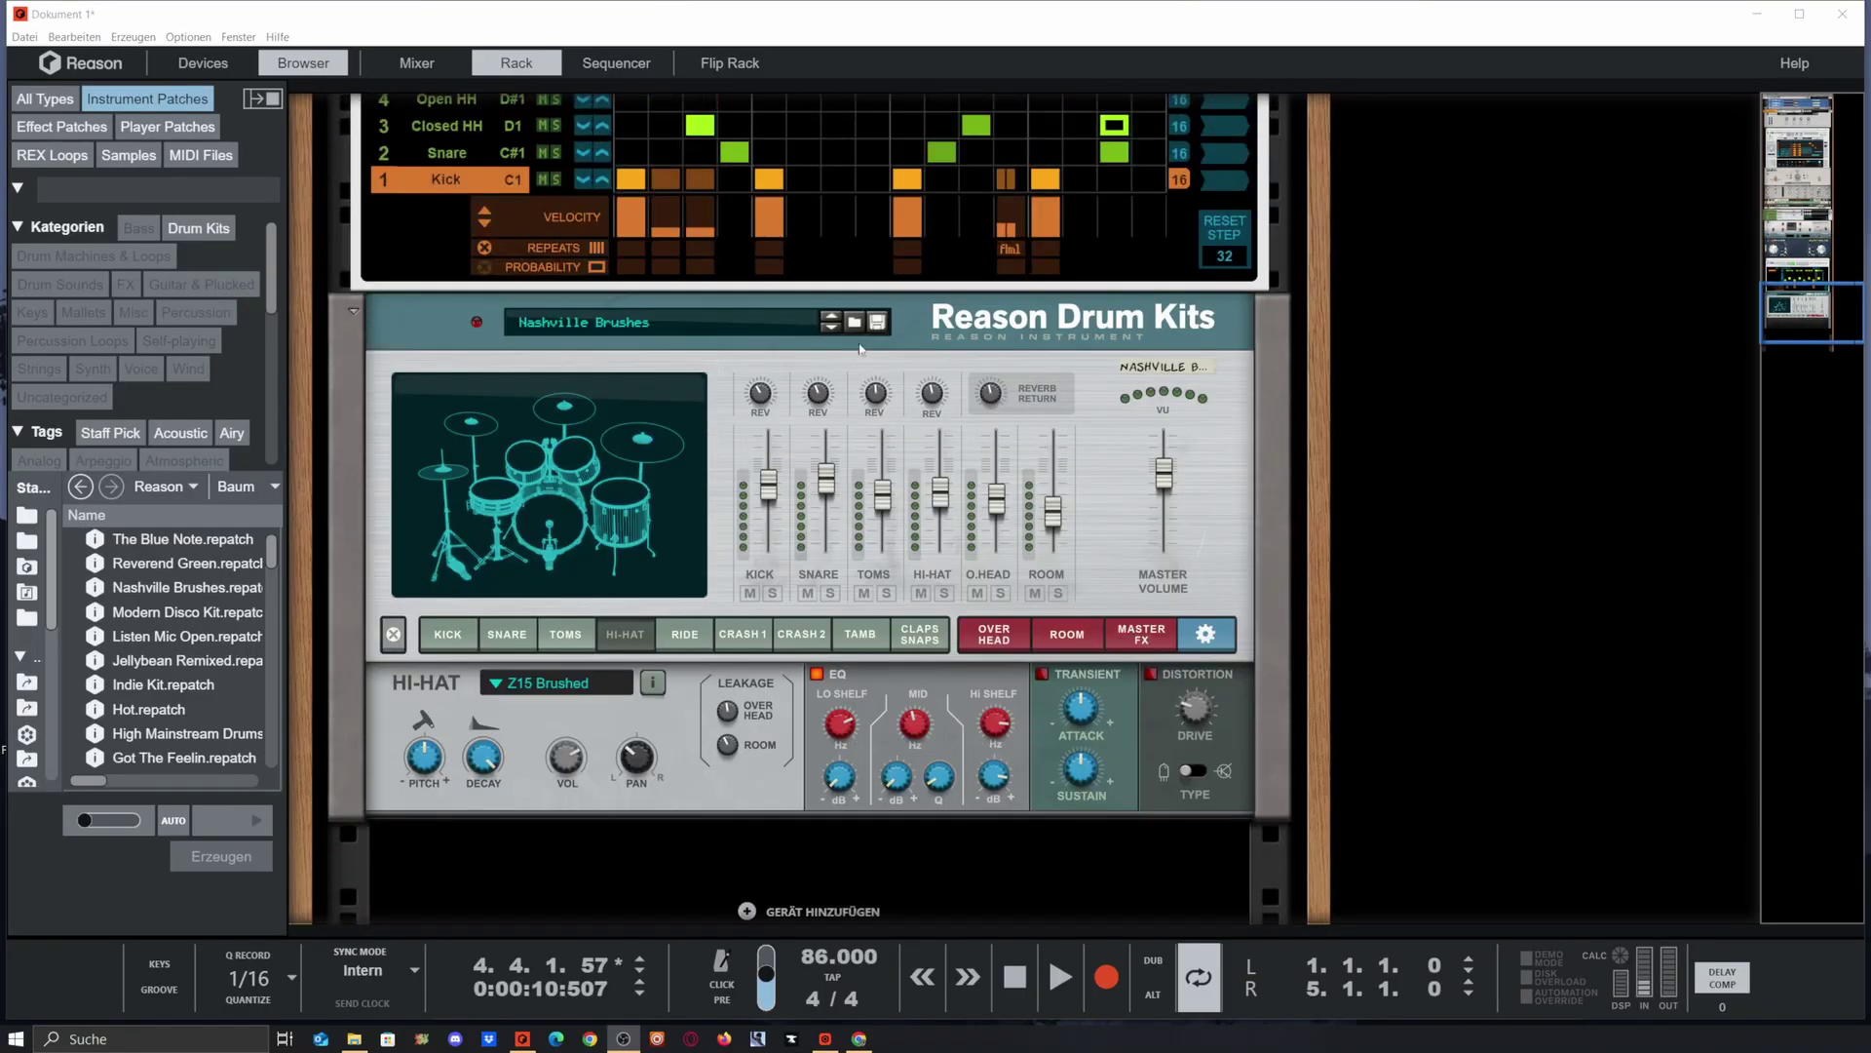
{"action": "scroll", "coordinate": [843, 412], "scroll_direction": "up", "scroll_amount": 3}
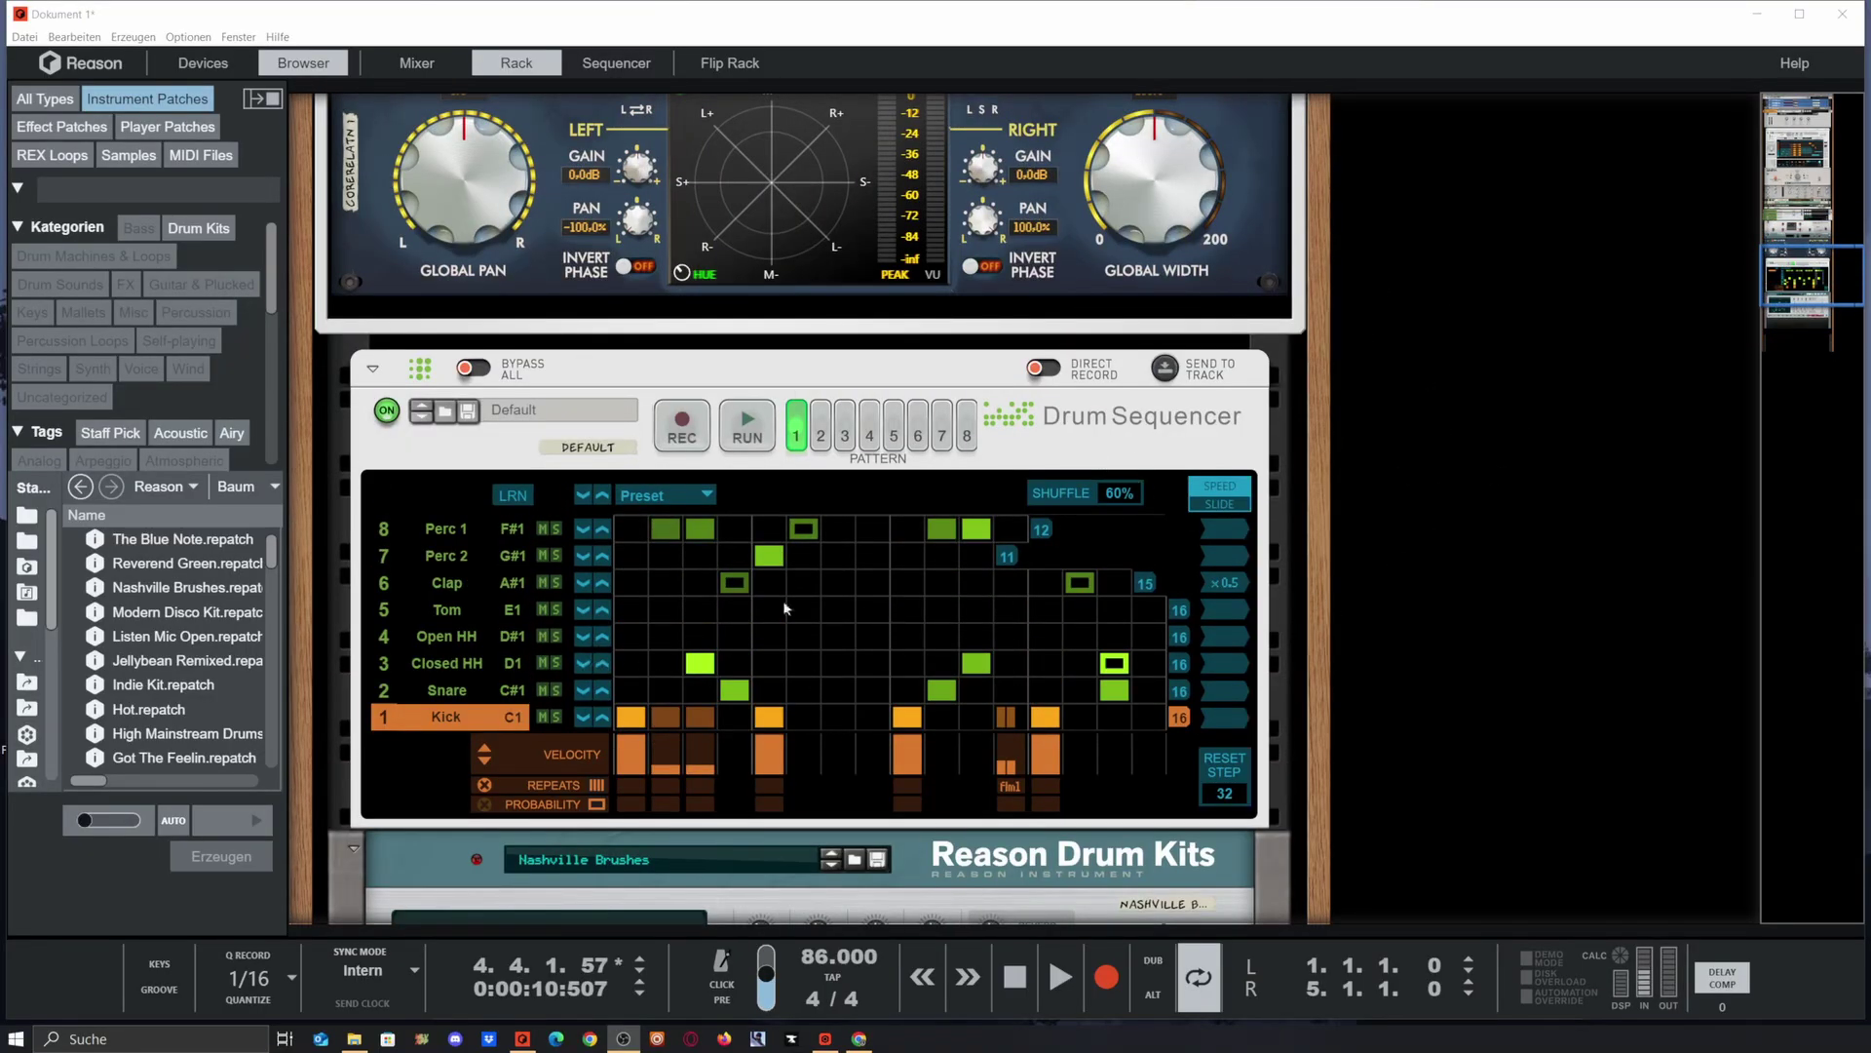
{"action": "scroll", "coordinate": [764, 605], "scroll_direction": "up", "scroll_amount": 6}
{"action": "scroll", "coordinate": [619, 543], "scroll_direction": "up", "scroll_amount": 5}
{"action": "scroll", "coordinate": [914, 562], "scroll_direction": "down", "scroll_amount": 5}
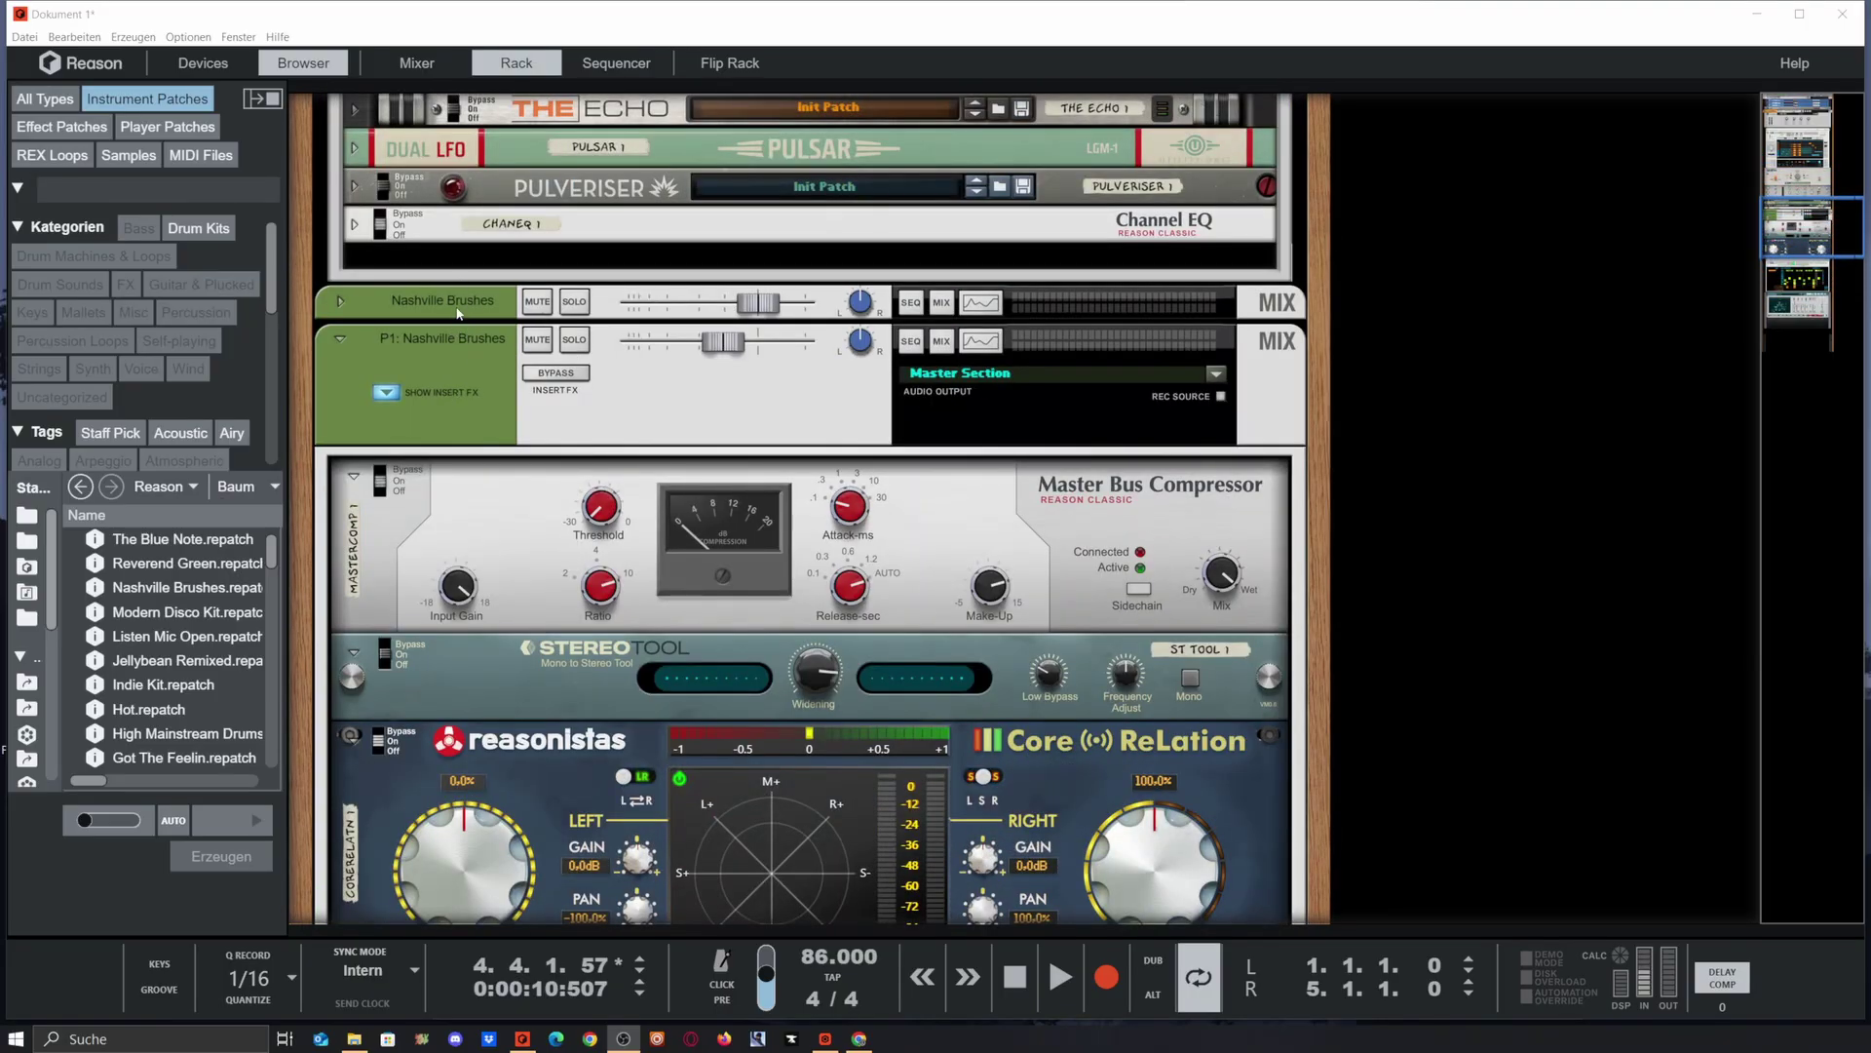
{"action": "scroll", "coordinate": [633, 564], "scroll_direction": "down", "scroll_amount": 5}
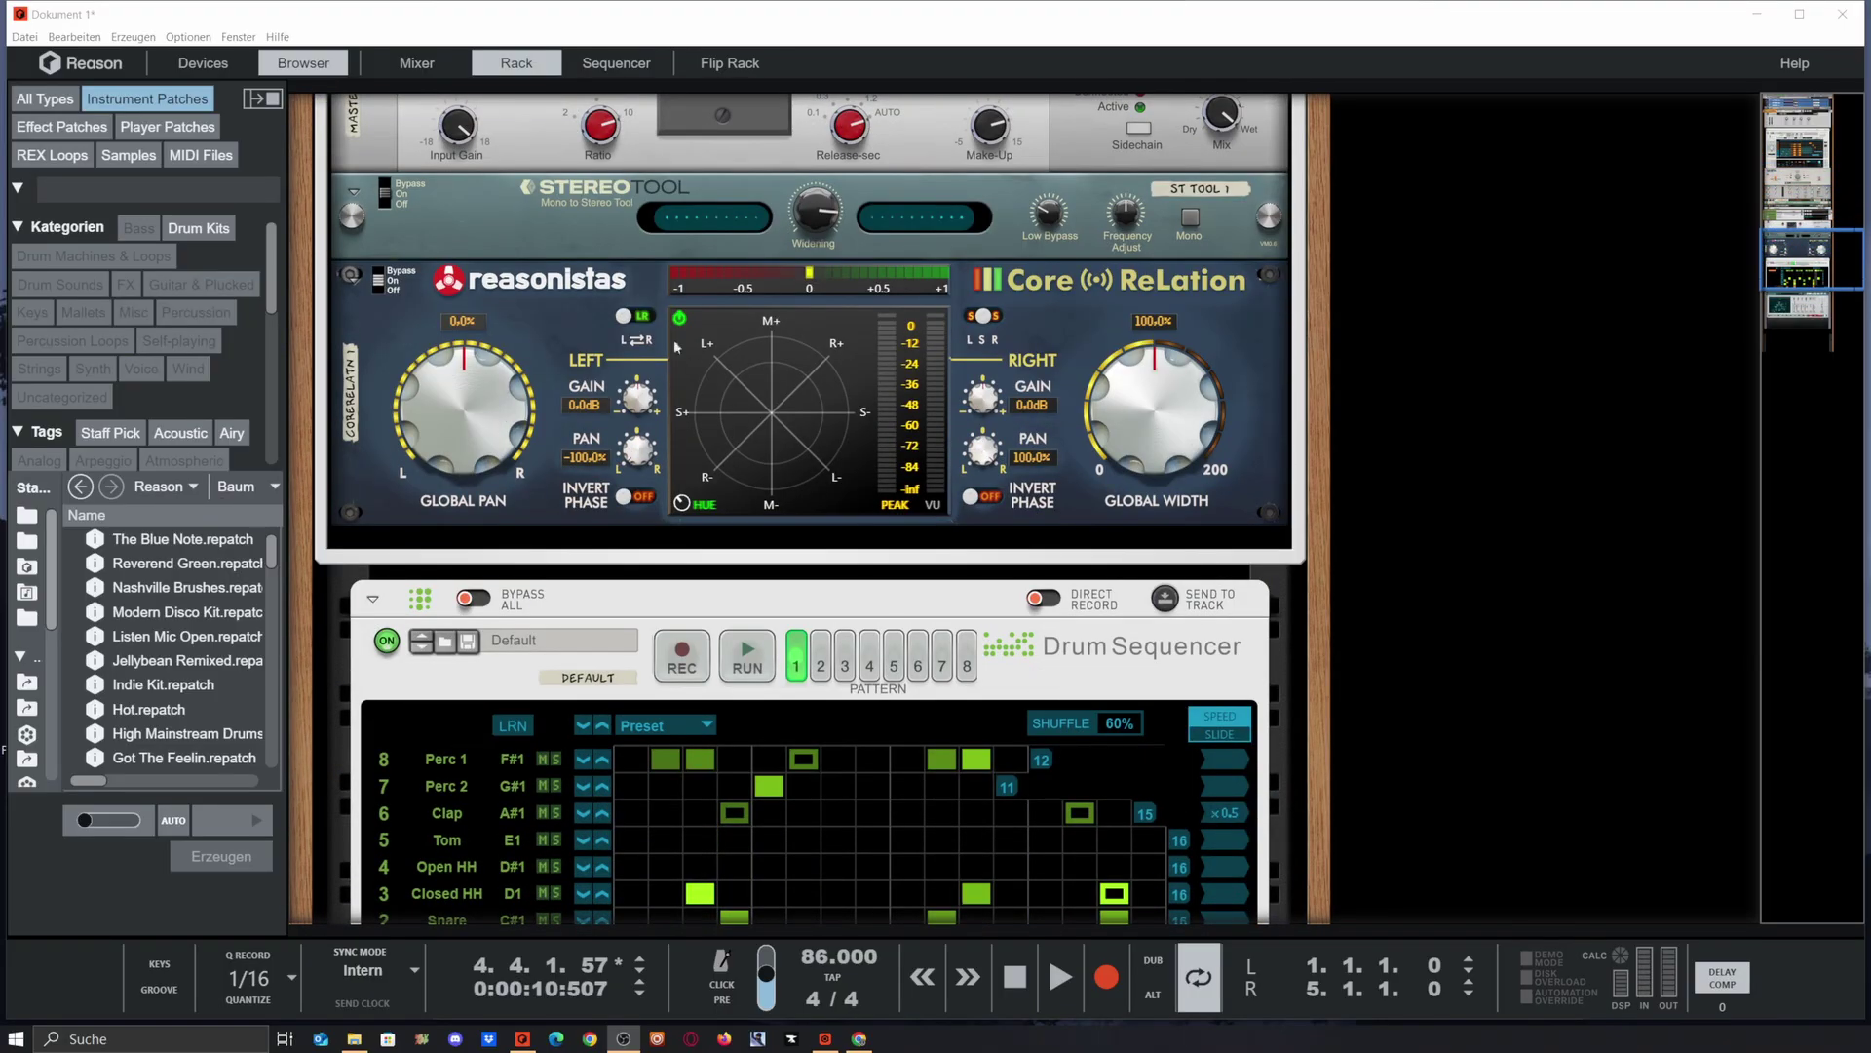
{"action": "scroll", "coordinate": [983, 454], "scroll_direction": "down", "scroll_amount": 2}
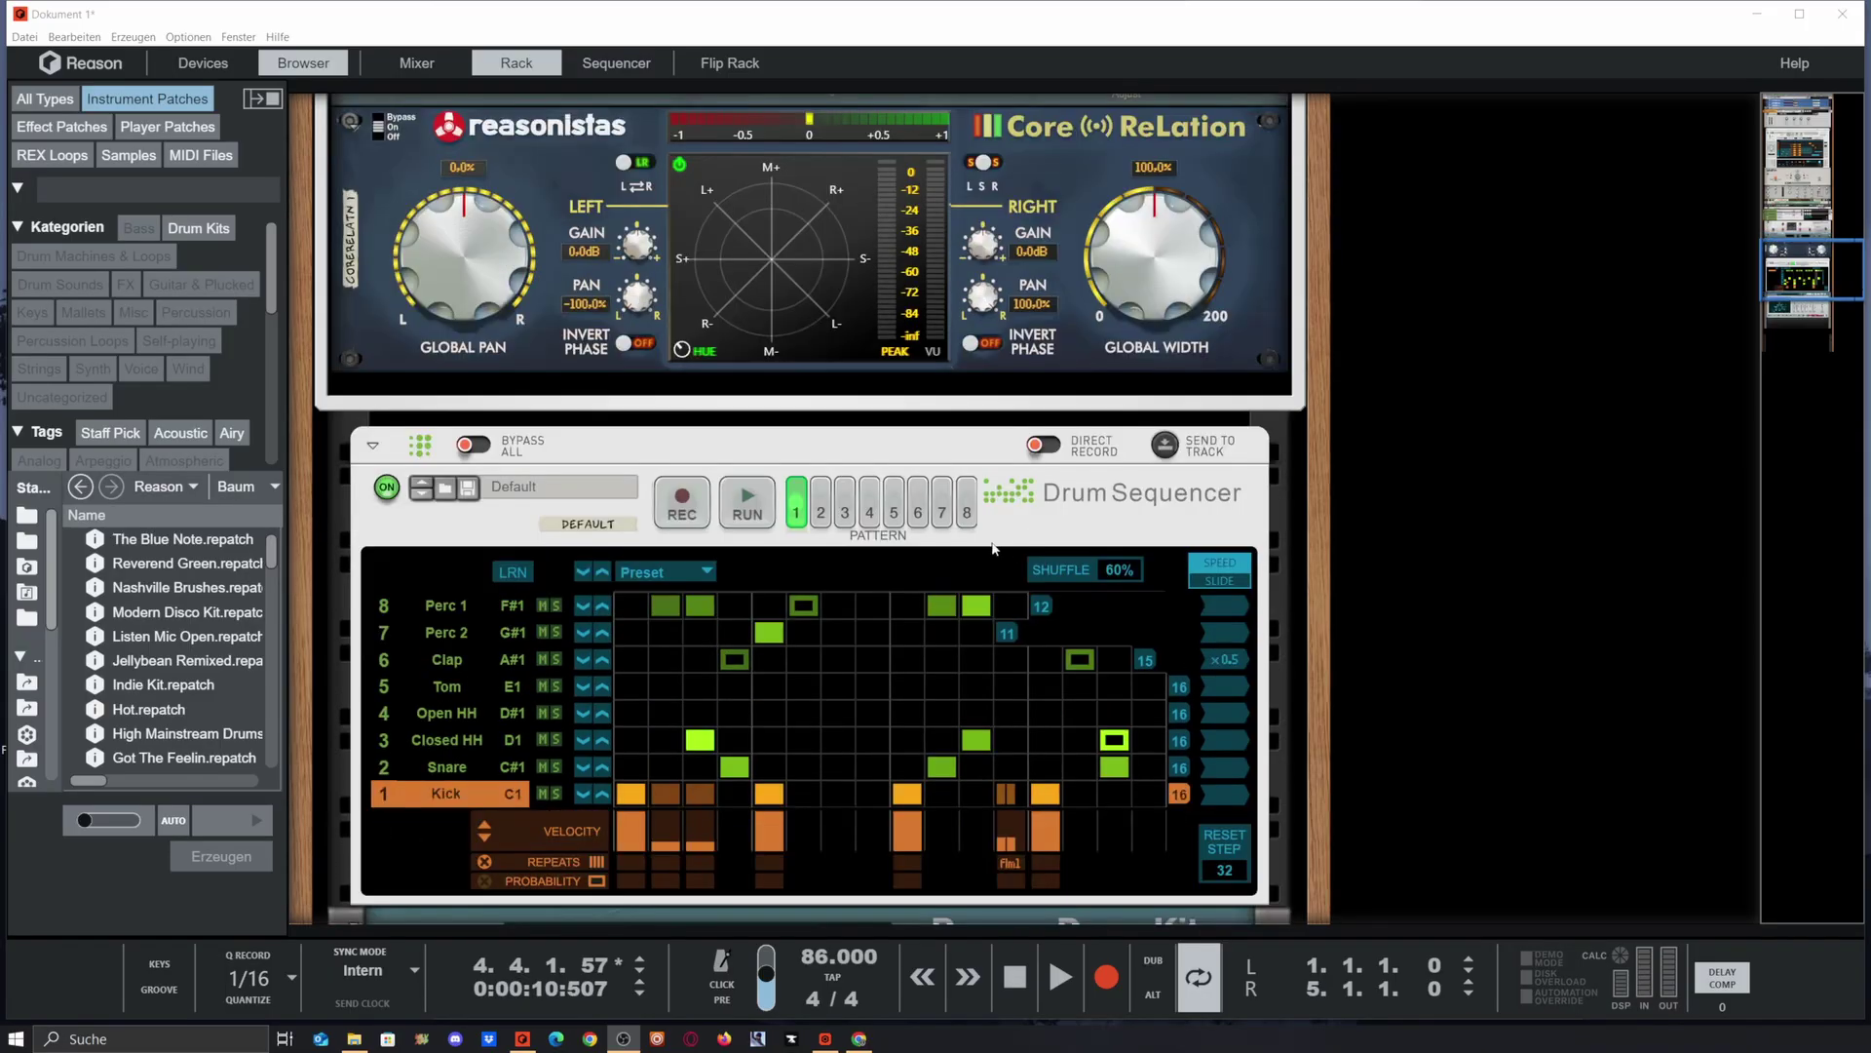
{"action": "scroll", "coordinate": [983, 524], "scroll_direction": "up", "scroll_amount": 6}
{"action": "scroll", "coordinate": [983, 524], "scroll_direction": "up", "scroll_amount": 2}
{"action": "scroll", "coordinate": [785, 651], "scroll_direction": "down", "scroll_amount": 7}
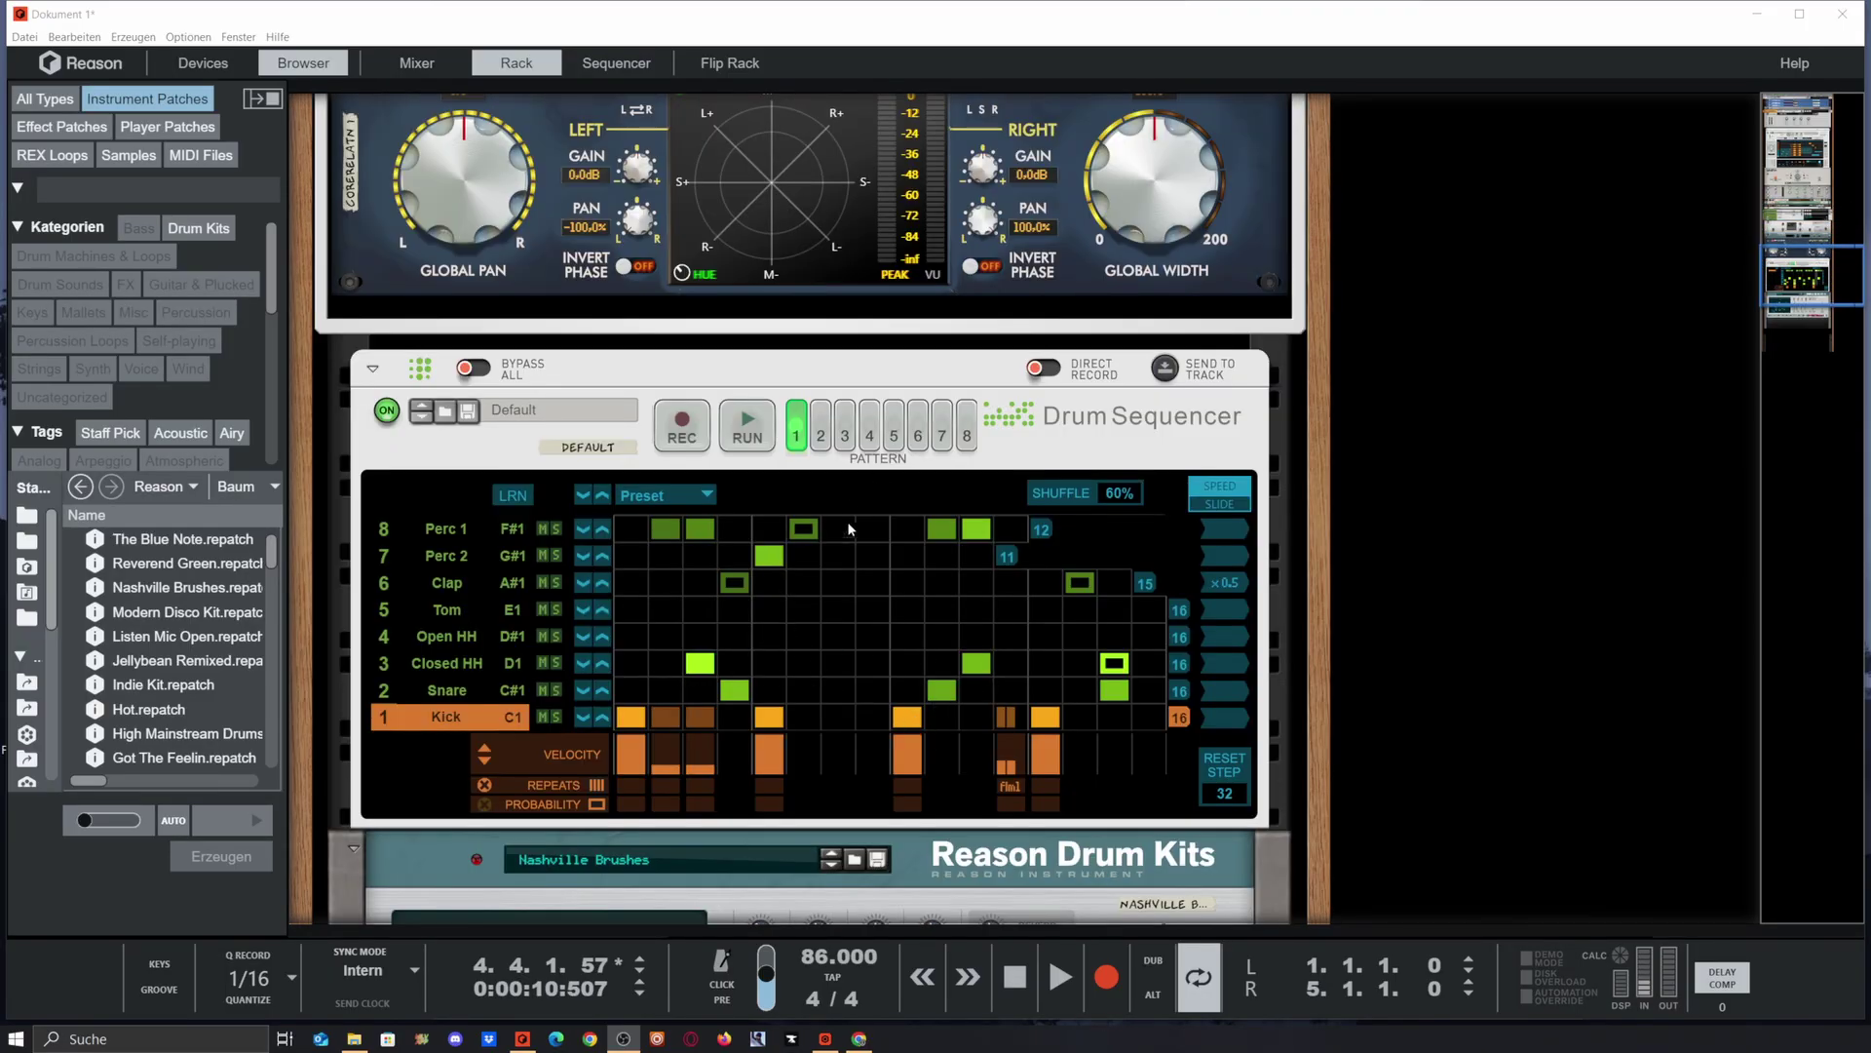
{"action": "left_click", "coordinate": [748, 426]}
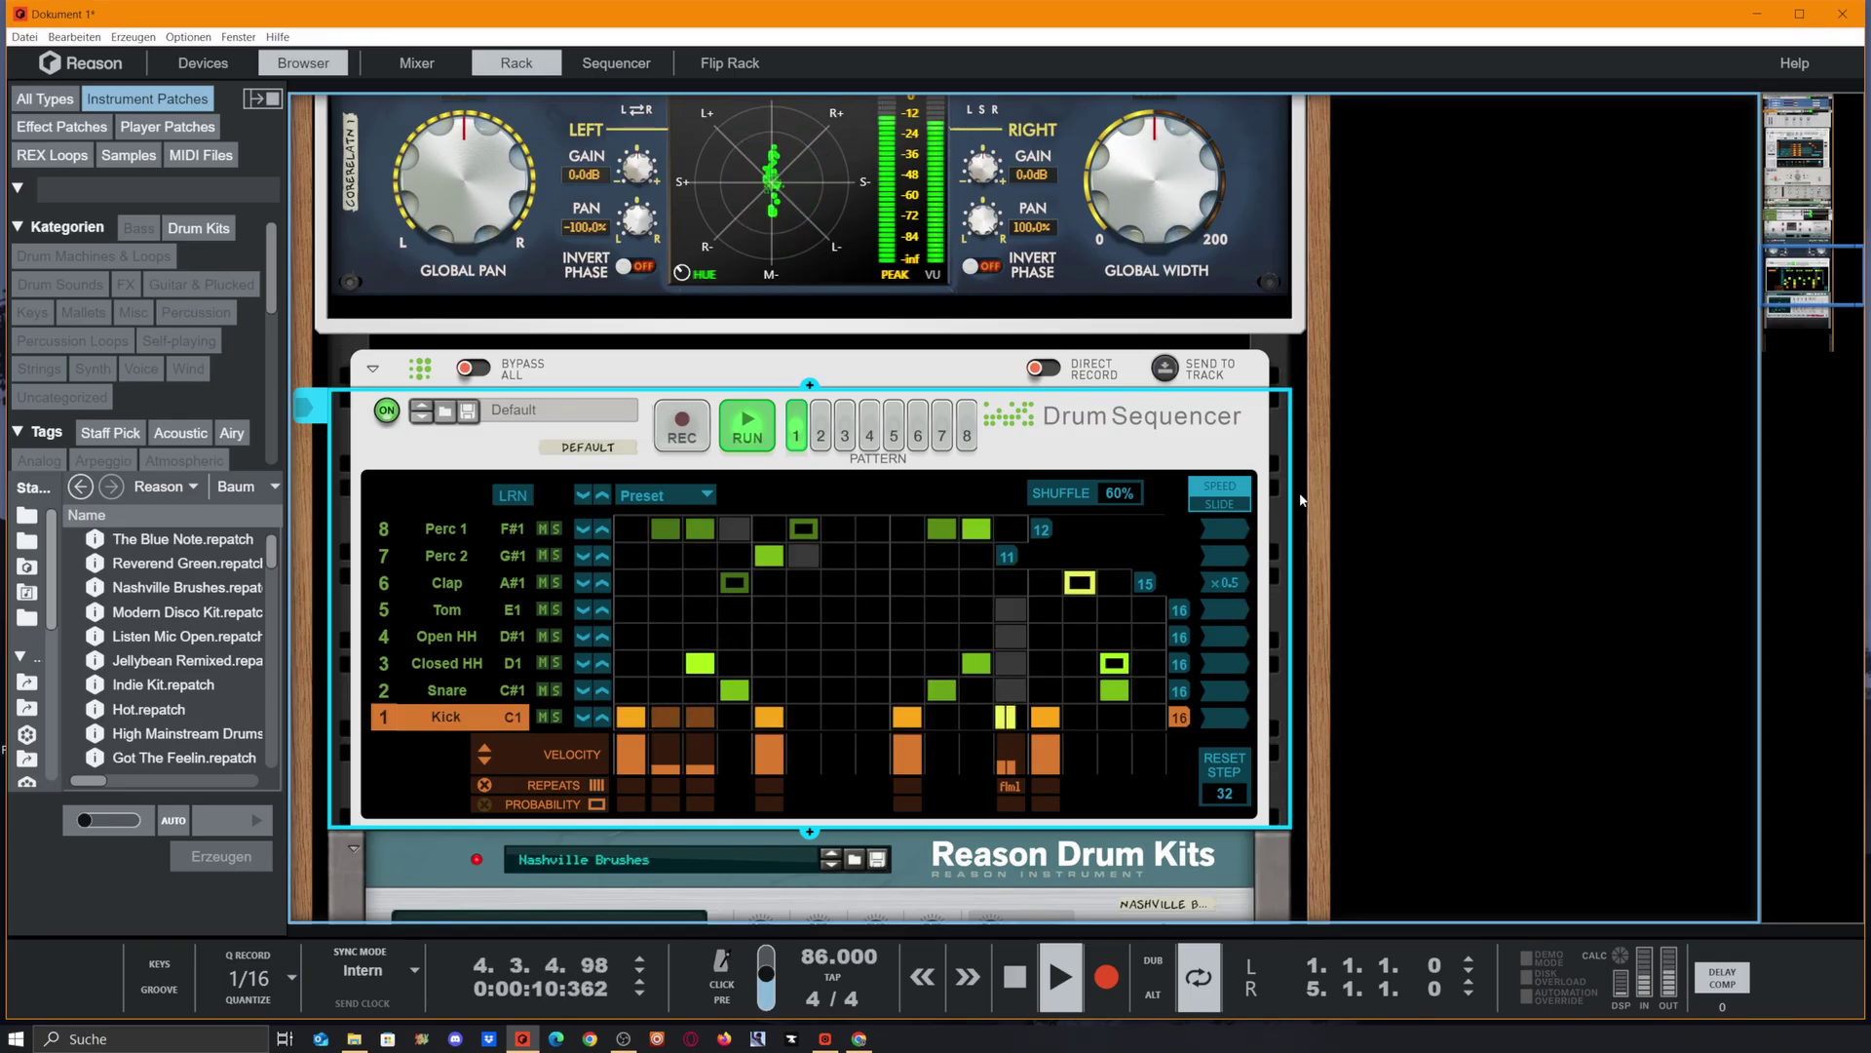
{"action": "key", "text": "space"}
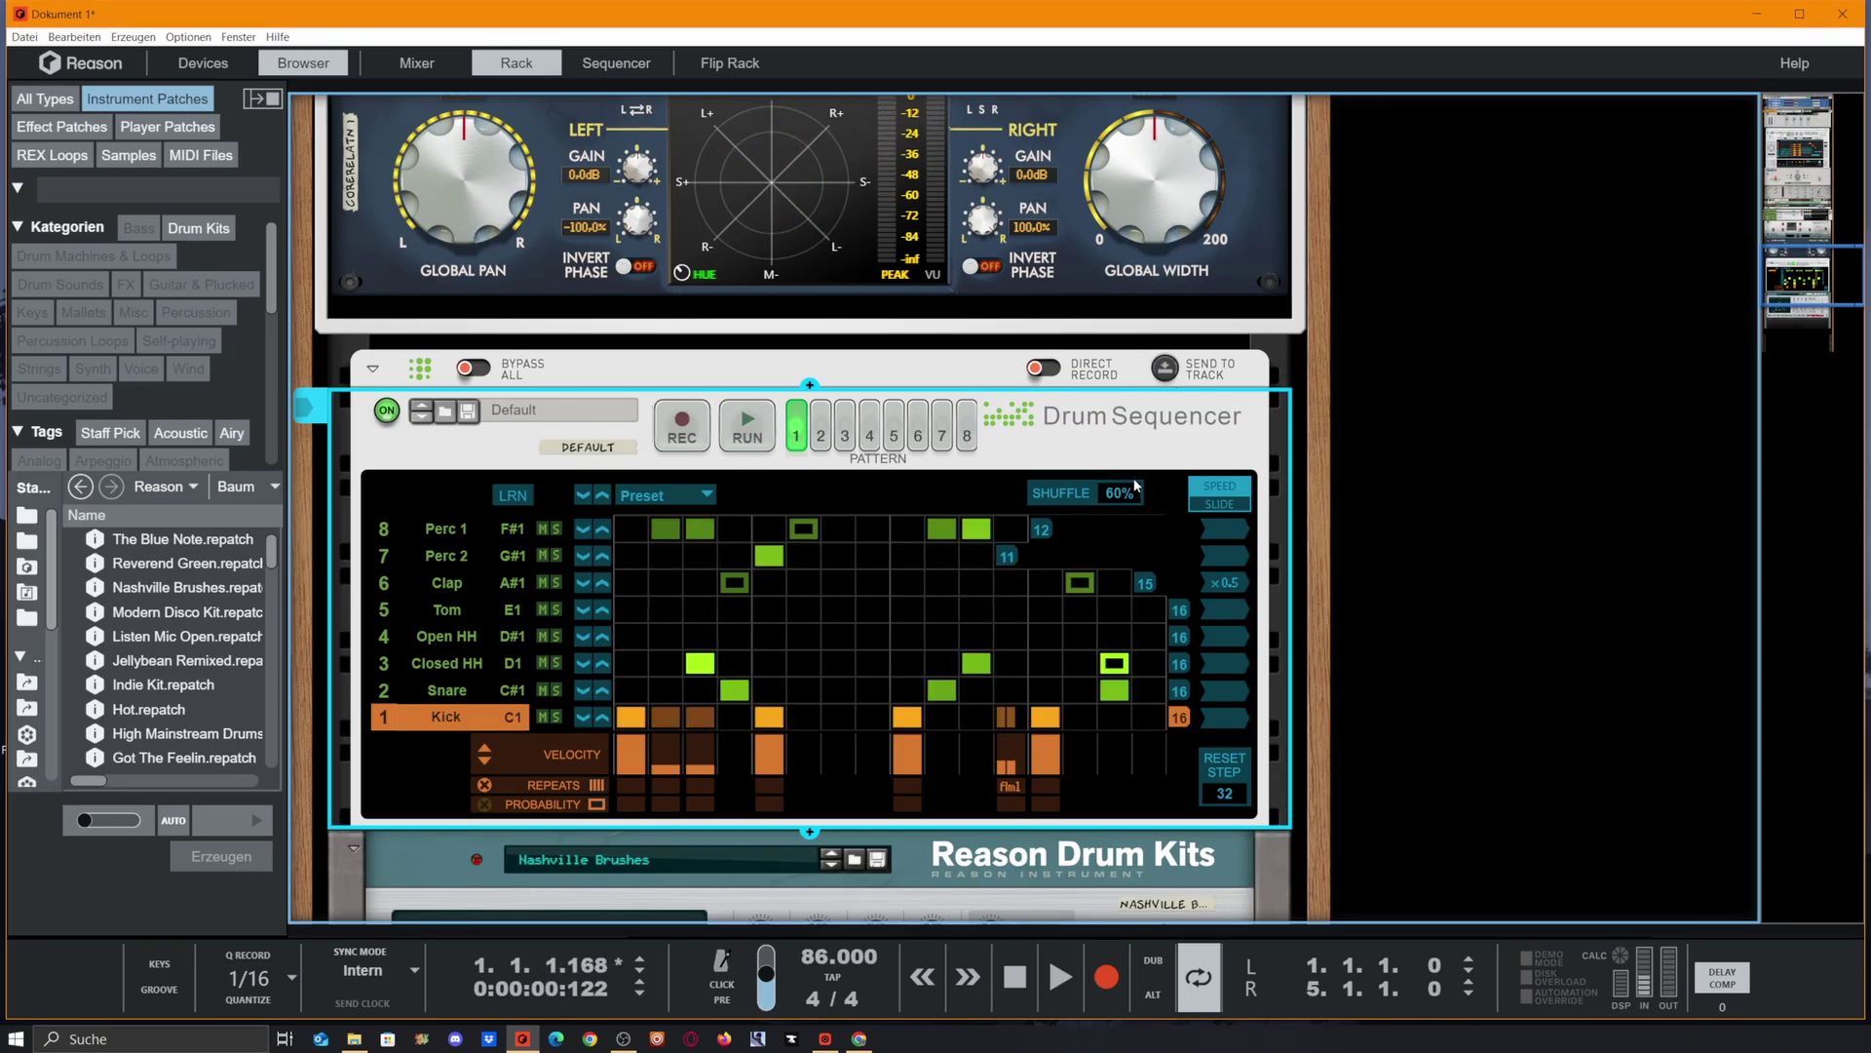
Reset the Drum Sequencer to an empty default patch with Reset Device.
{"action": "right_click", "coordinate": [639, 463]}
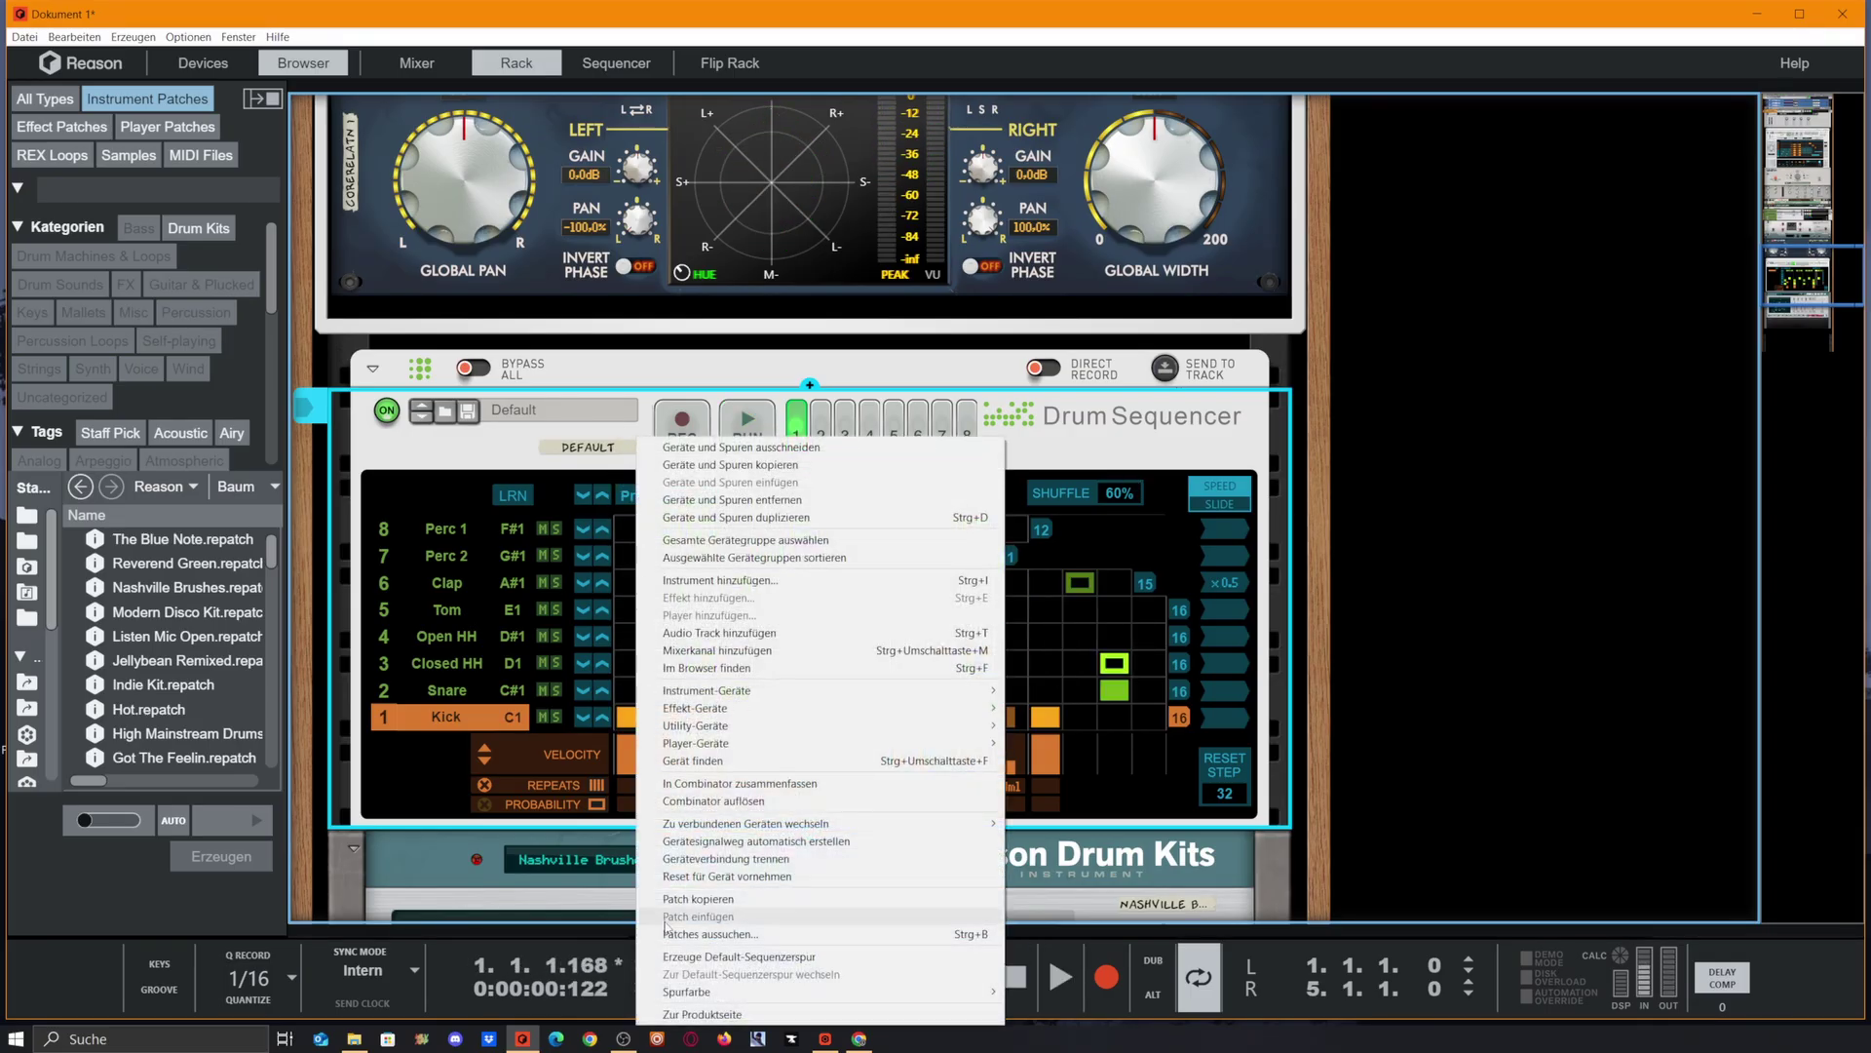
{"action": "left_click", "coordinate": [702, 875]}
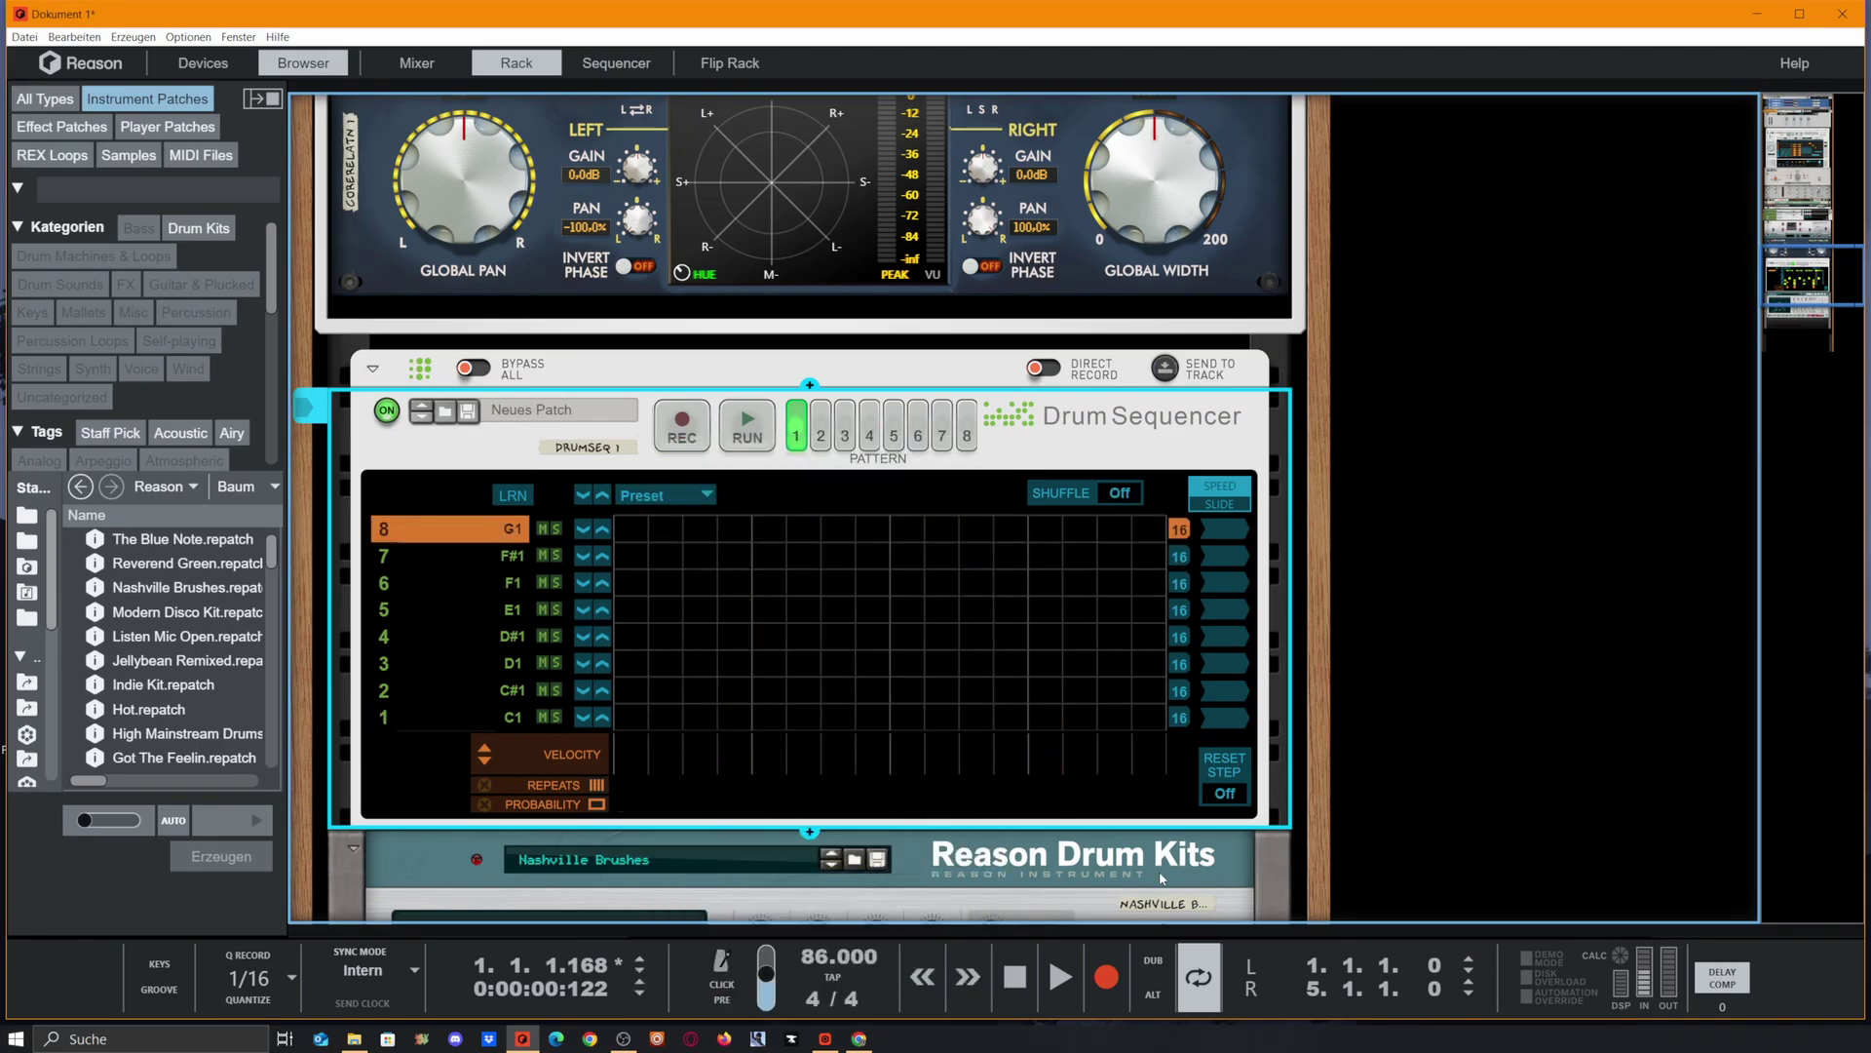
{"action": "scroll", "coordinate": [777, 630], "scroll_direction": "down", "scroll_amount": 1}
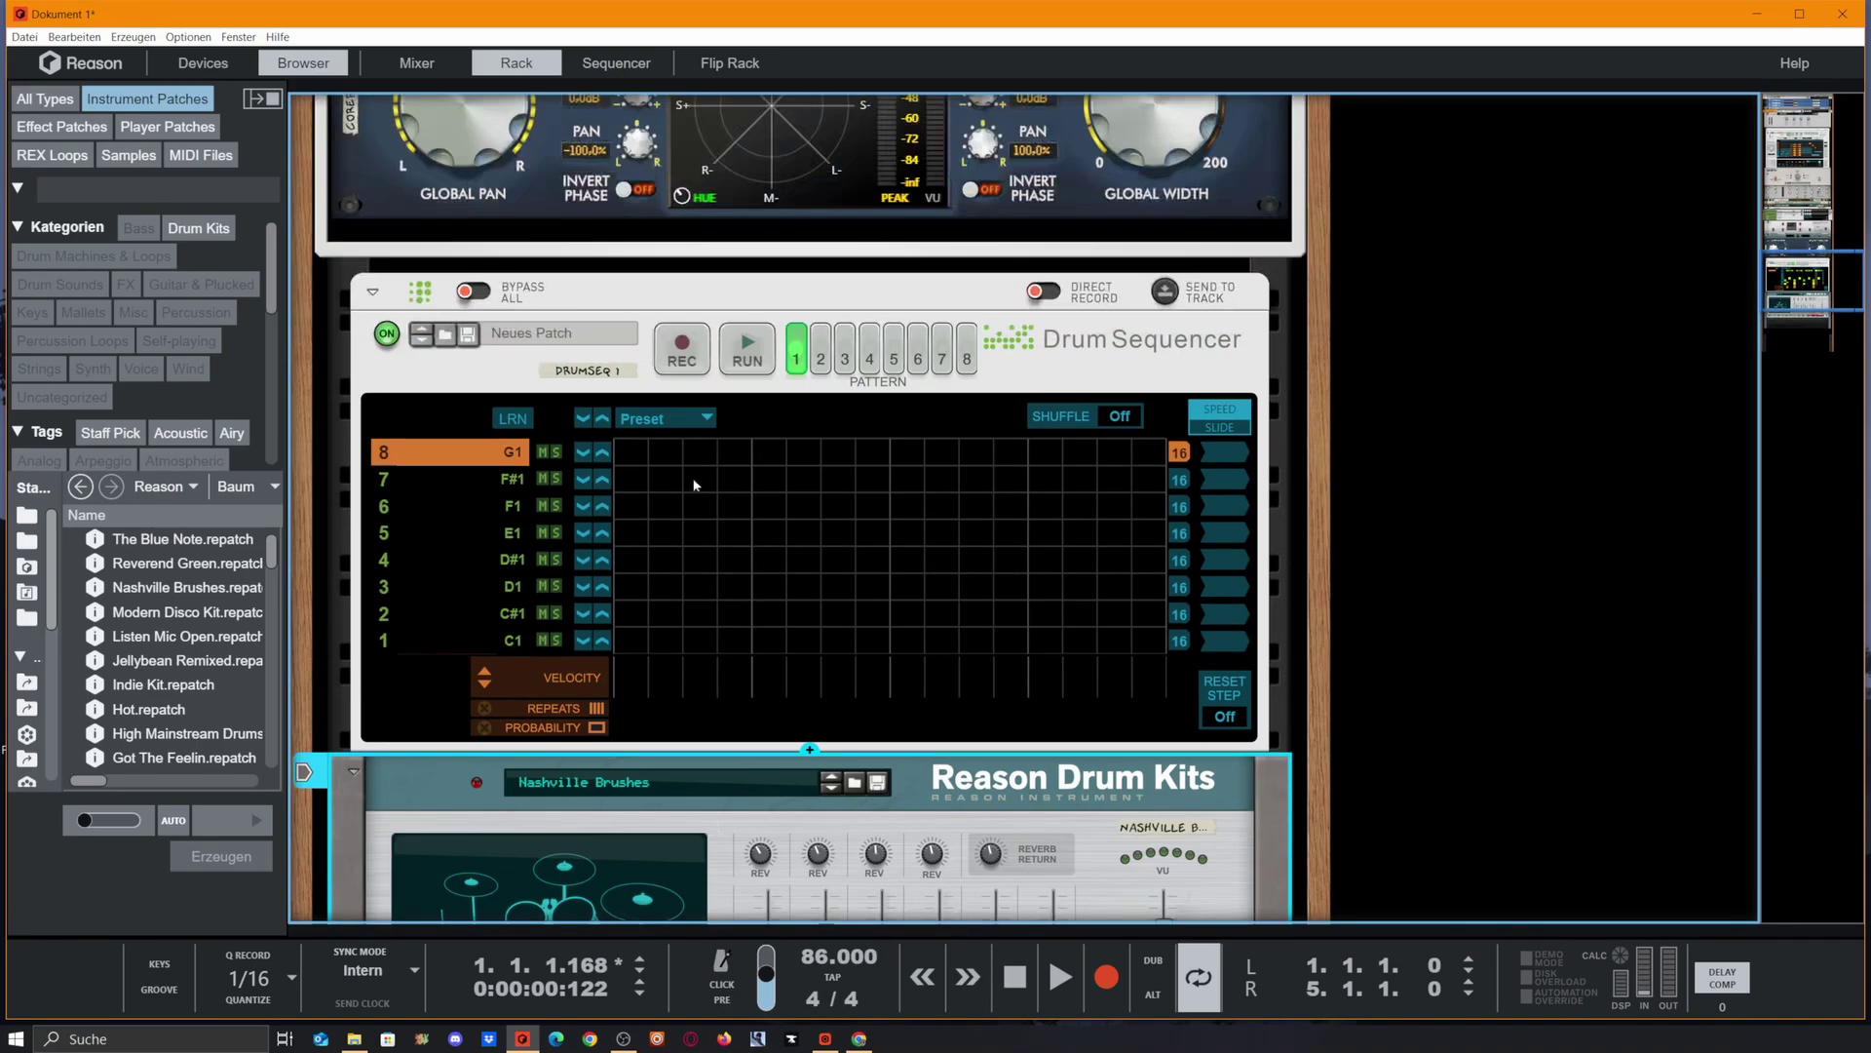
{"action": "key", "text": "Down"}
Try several drum lanes and audition lane 1's kick.
{"action": "left_click", "coordinate": [514, 616]}
{"action": "left_click", "coordinate": [514, 595]}
{"action": "left_click", "coordinate": [512, 556]}
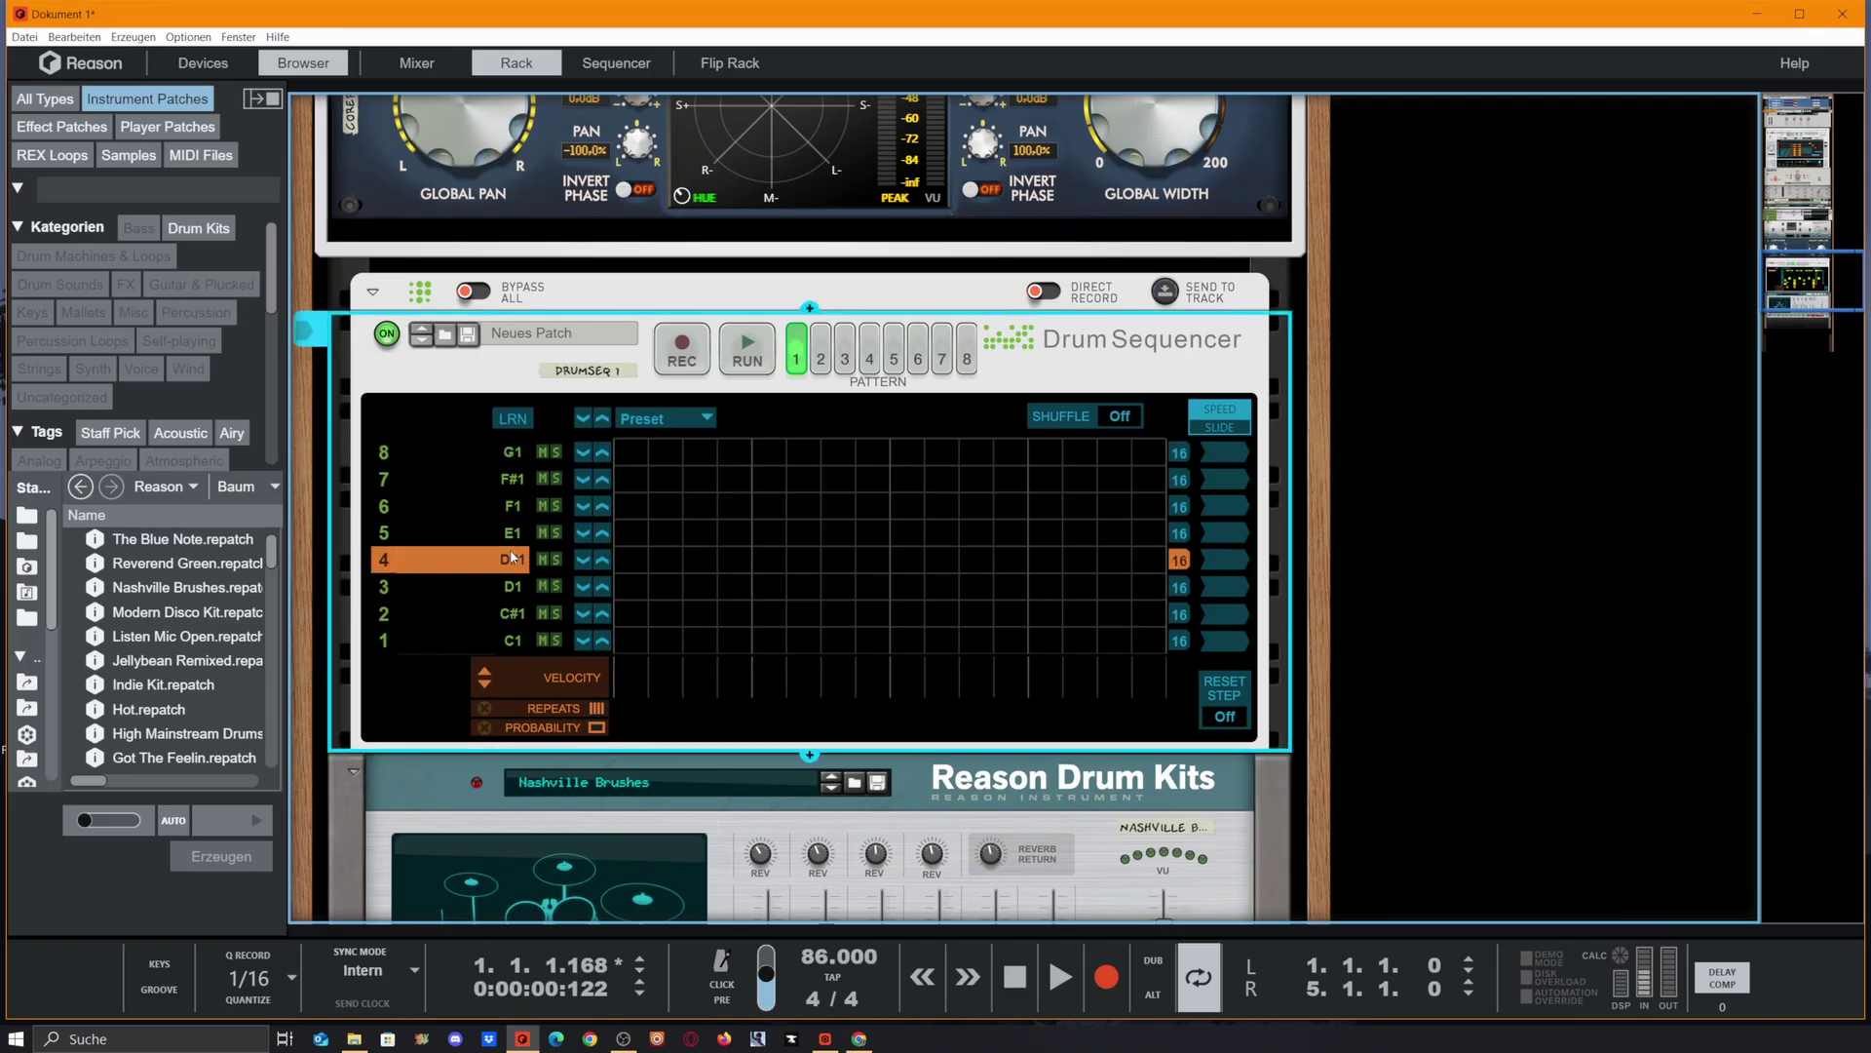
{"action": "scroll", "coordinate": [524, 740], "scroll_direction": "down", "scroll_amount": 1}
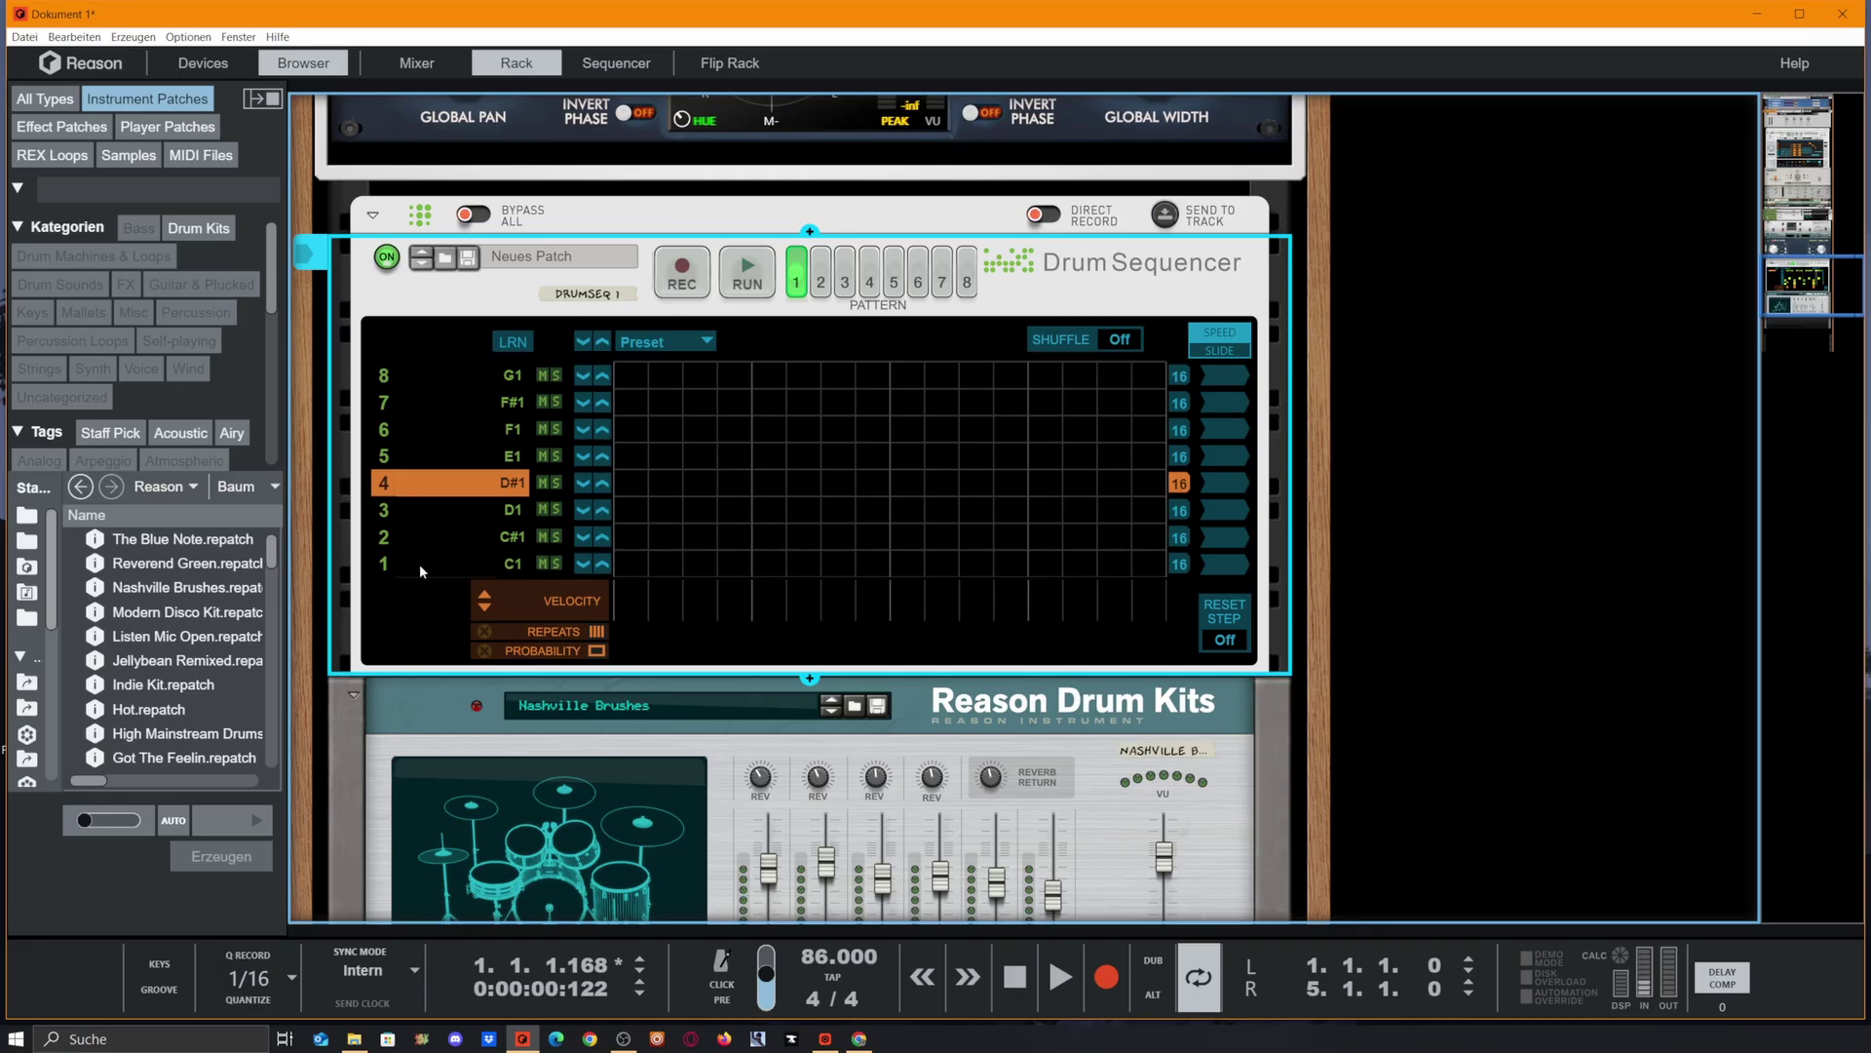
{"action": "left_click", "coordinate": [383, 567]}
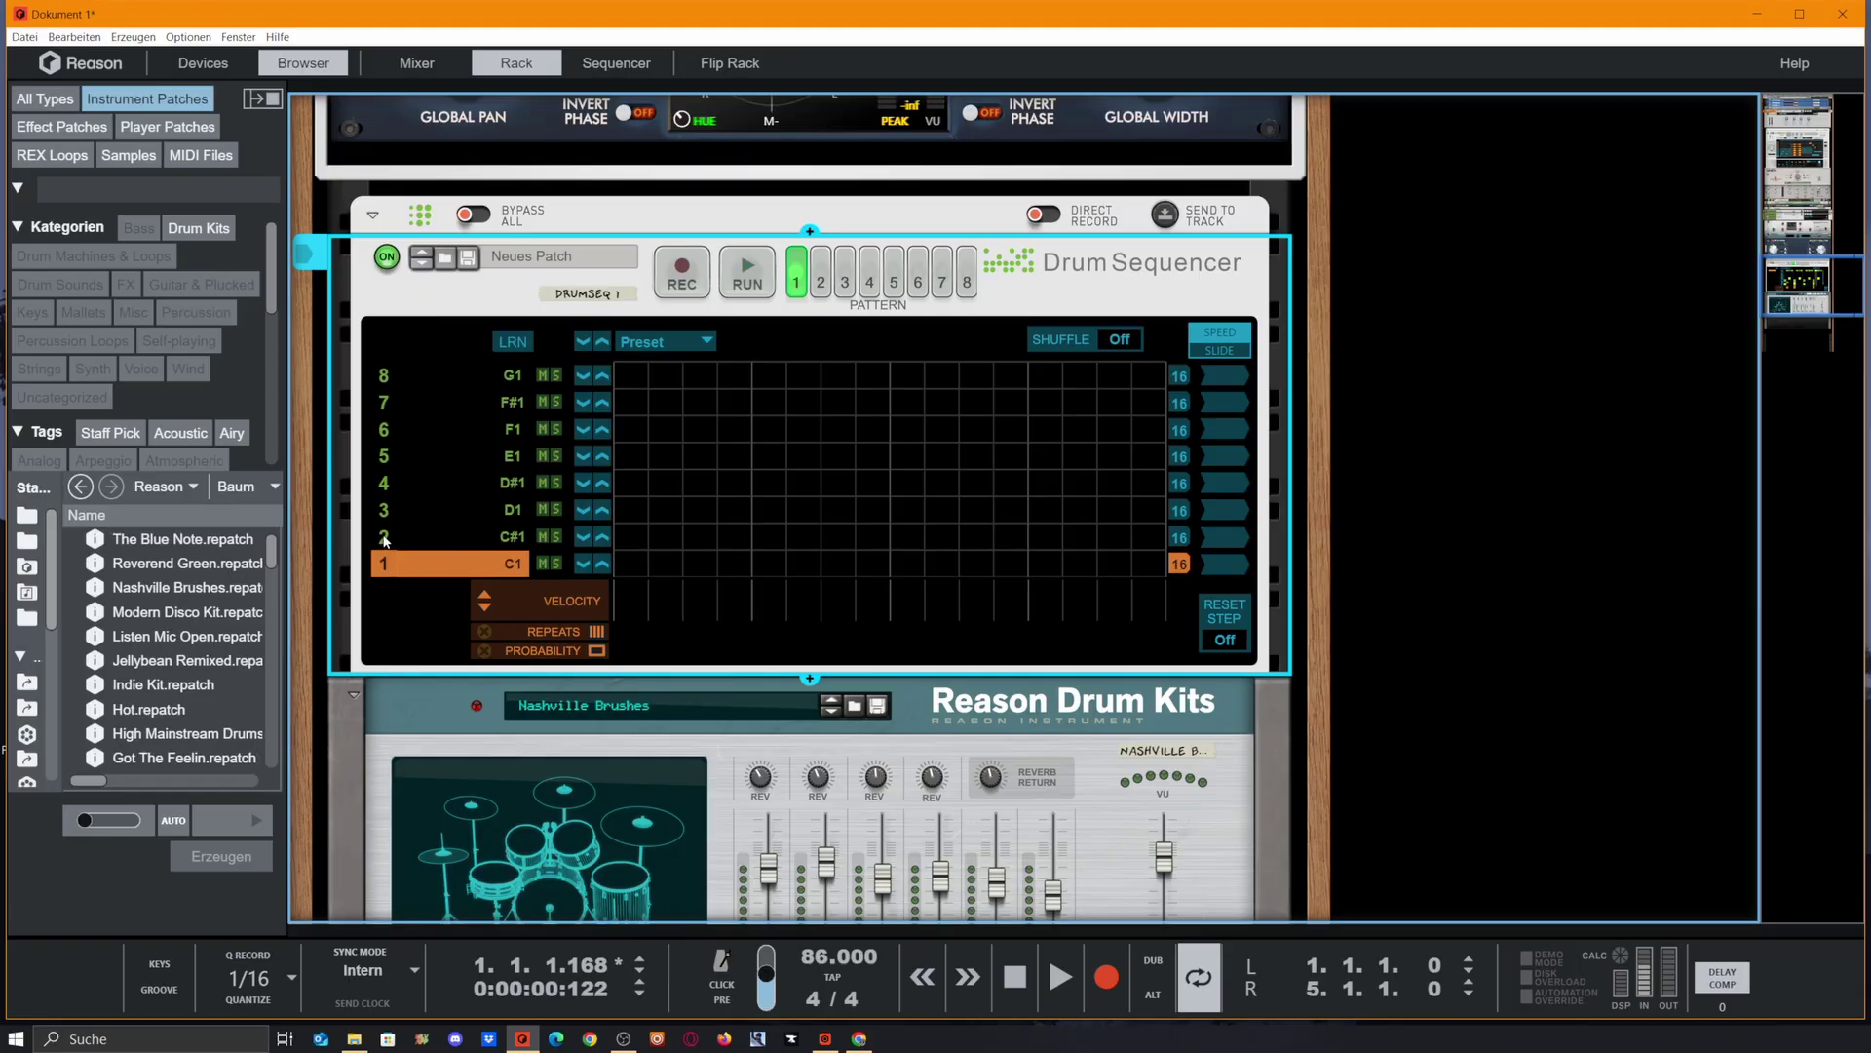
Raise lane 2's note up from C#1, auditioning its hi-hat sound along the way.
{"action": "left_click", "coordinate": [385, 537]}
{"action": "scroll", "coordinate": [562, 316], "scroll_direction": "down", "scroll_amount": 3}
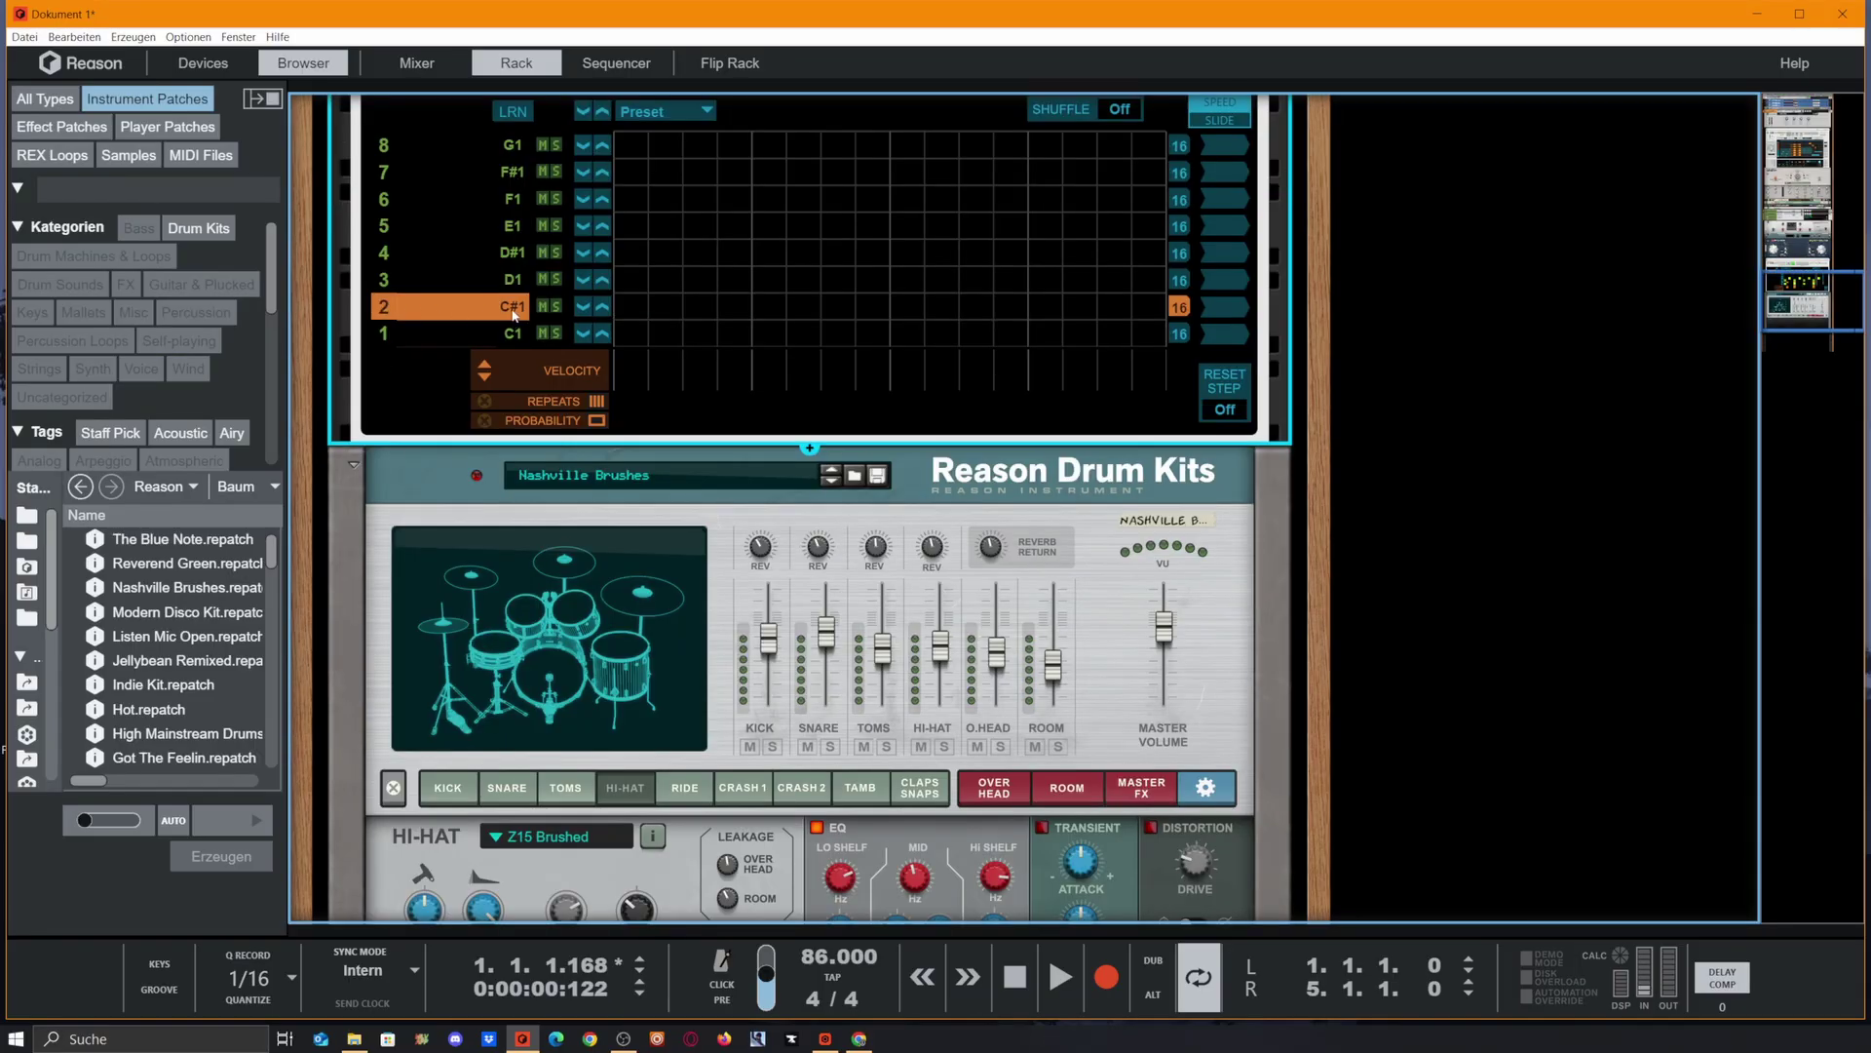
{"action": "left_click_drag", "start_coordinate": [516, 314], "coordinate": [522, 308]}
{"action": "left_click", "coordinate": [382, 315]}
{"action": "left_click", "coordinate": [384, 310]}
{"action": "left_click_drag", "start_coordinate": [519, 310], "coordinate": [521, 302]}
{"action": "left_click", "coordinate": [385, 309]}
{"action": "left_click", "coordinate": [385, 309]}
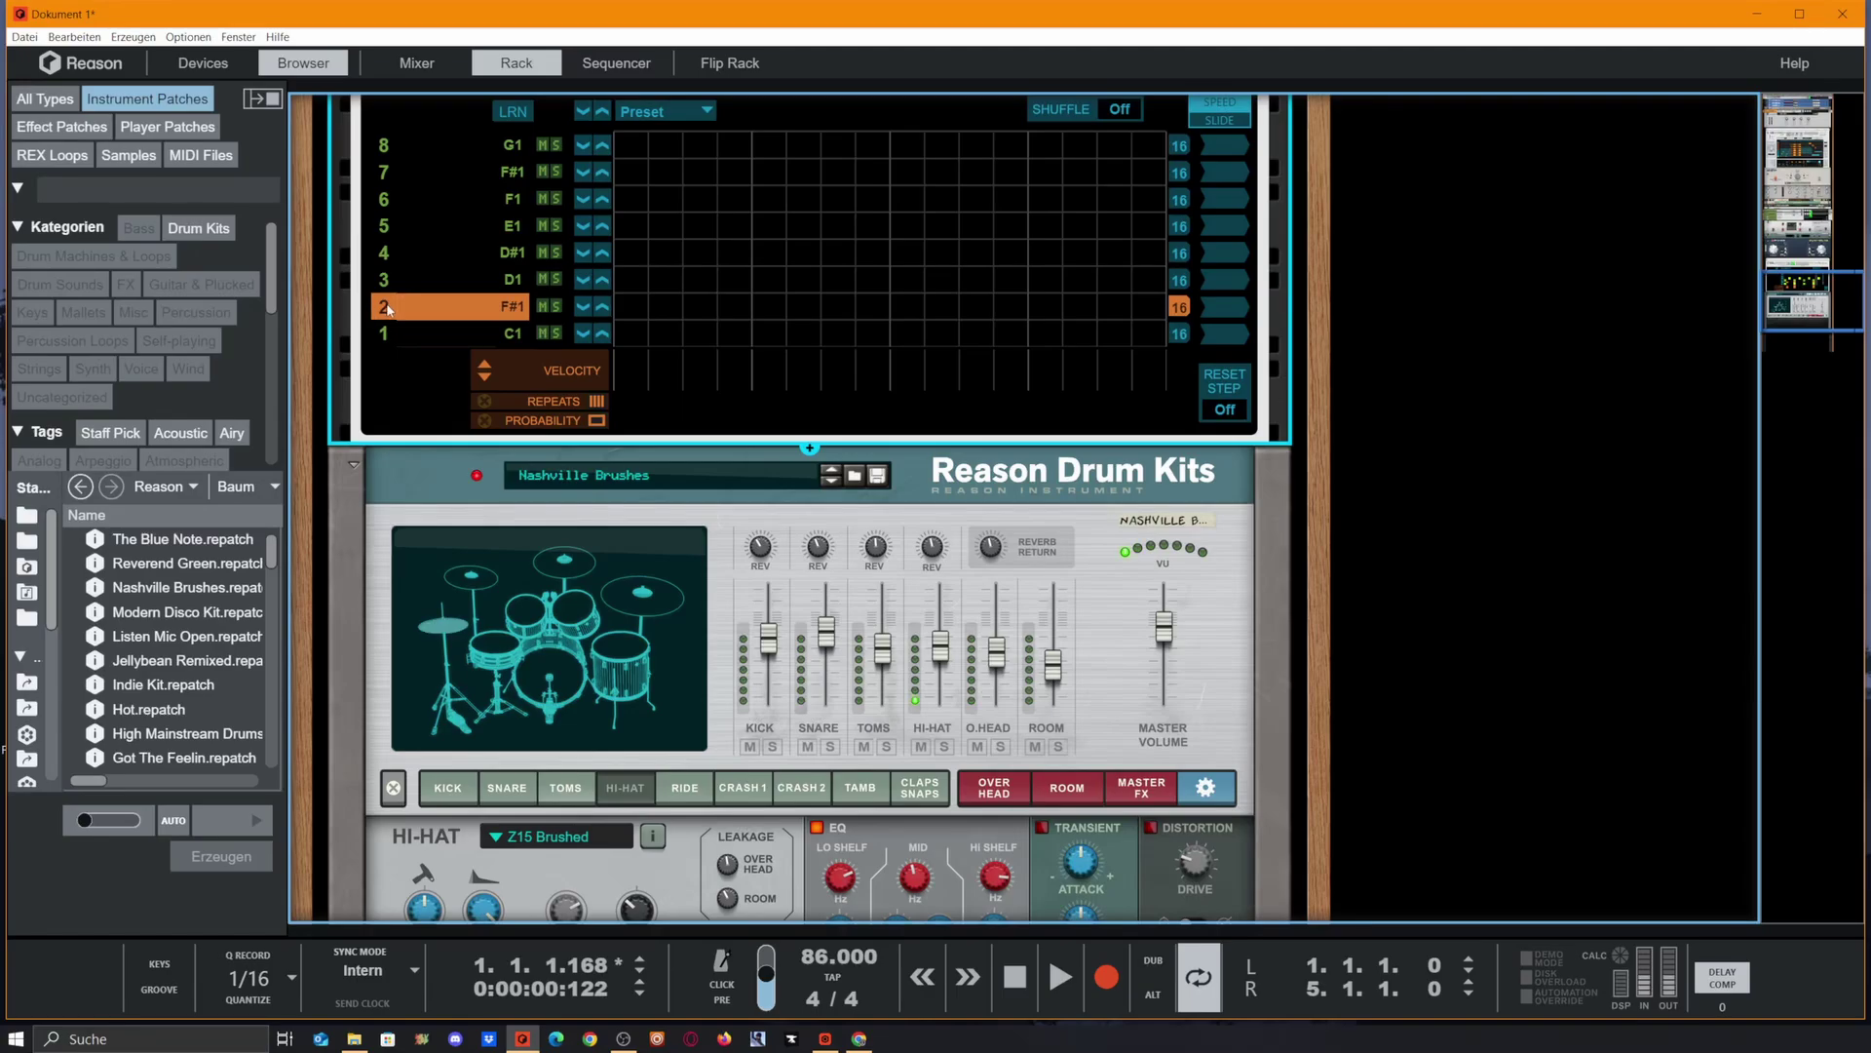
Audition lanes 3 to 7, with lane 7 now playing A#1.
{"action": "left_click", "coordinate": [514, 283]}
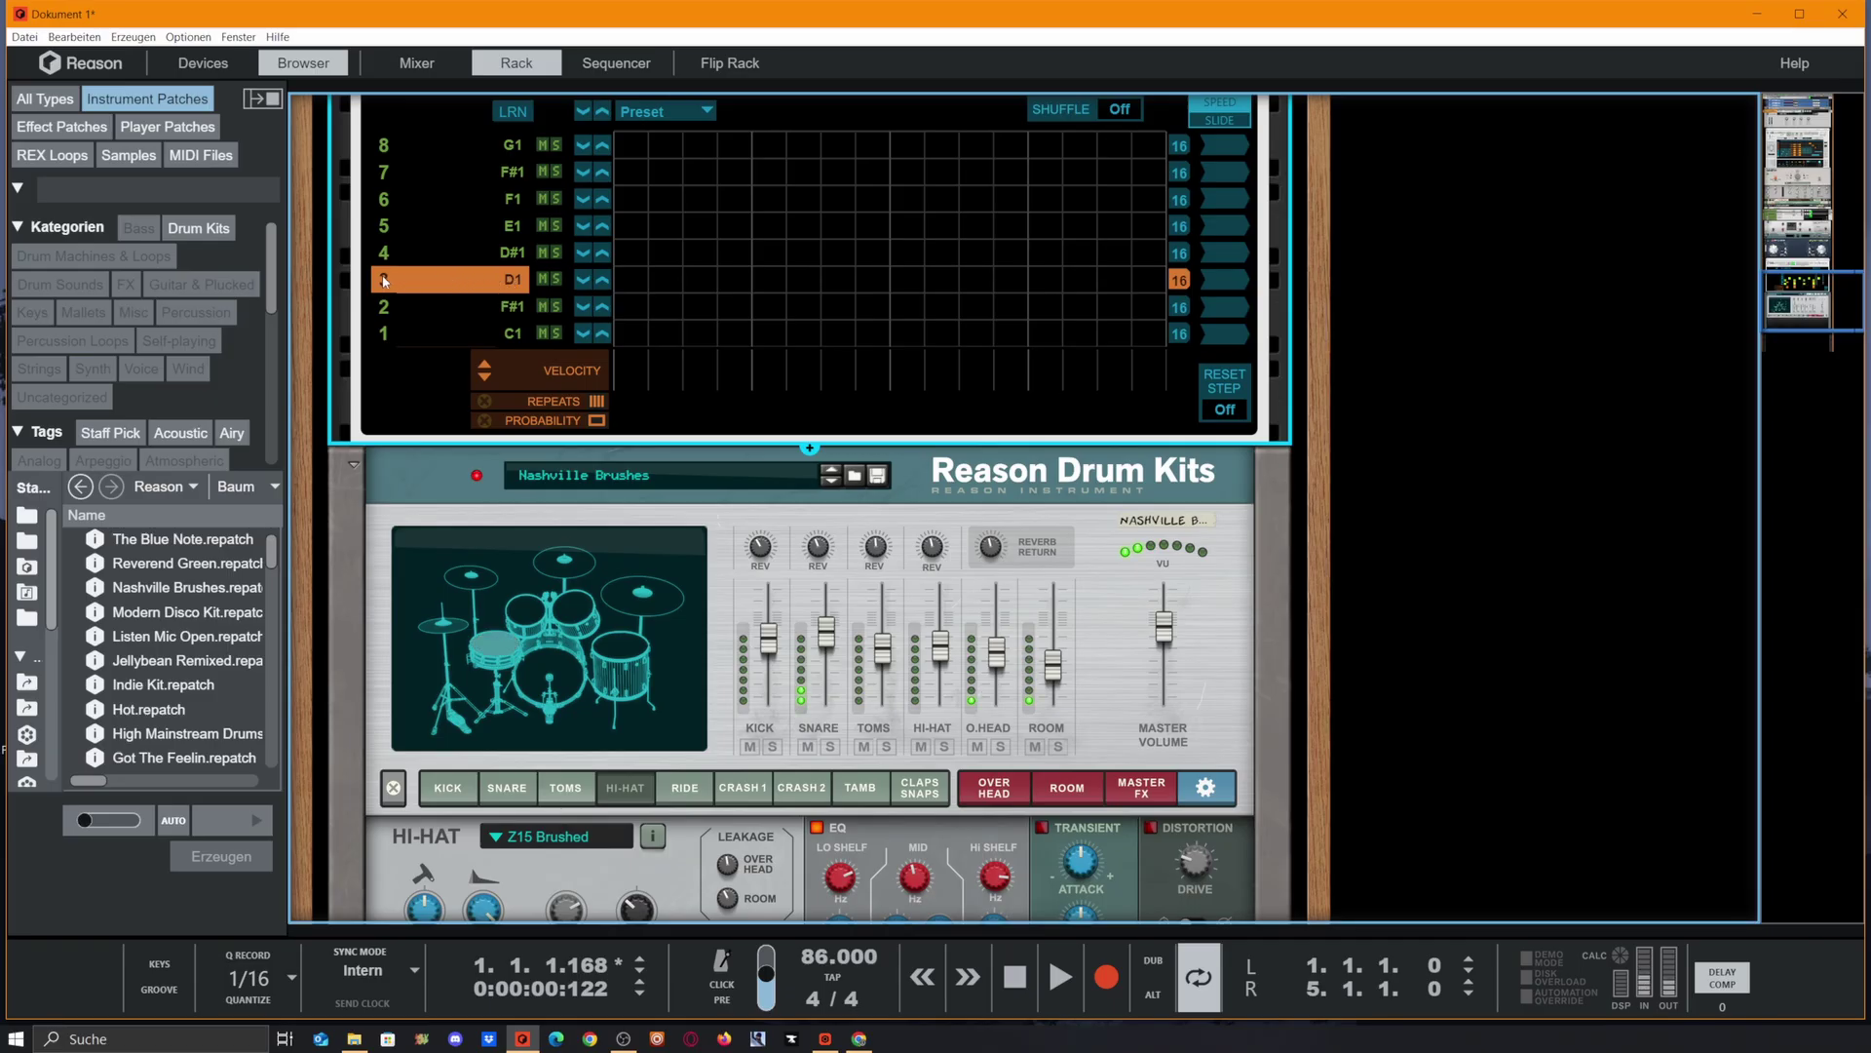
{"action": "scroll", "coordinate": [487, 331], "scroll_direction": "up", "scroll_amount": 1}
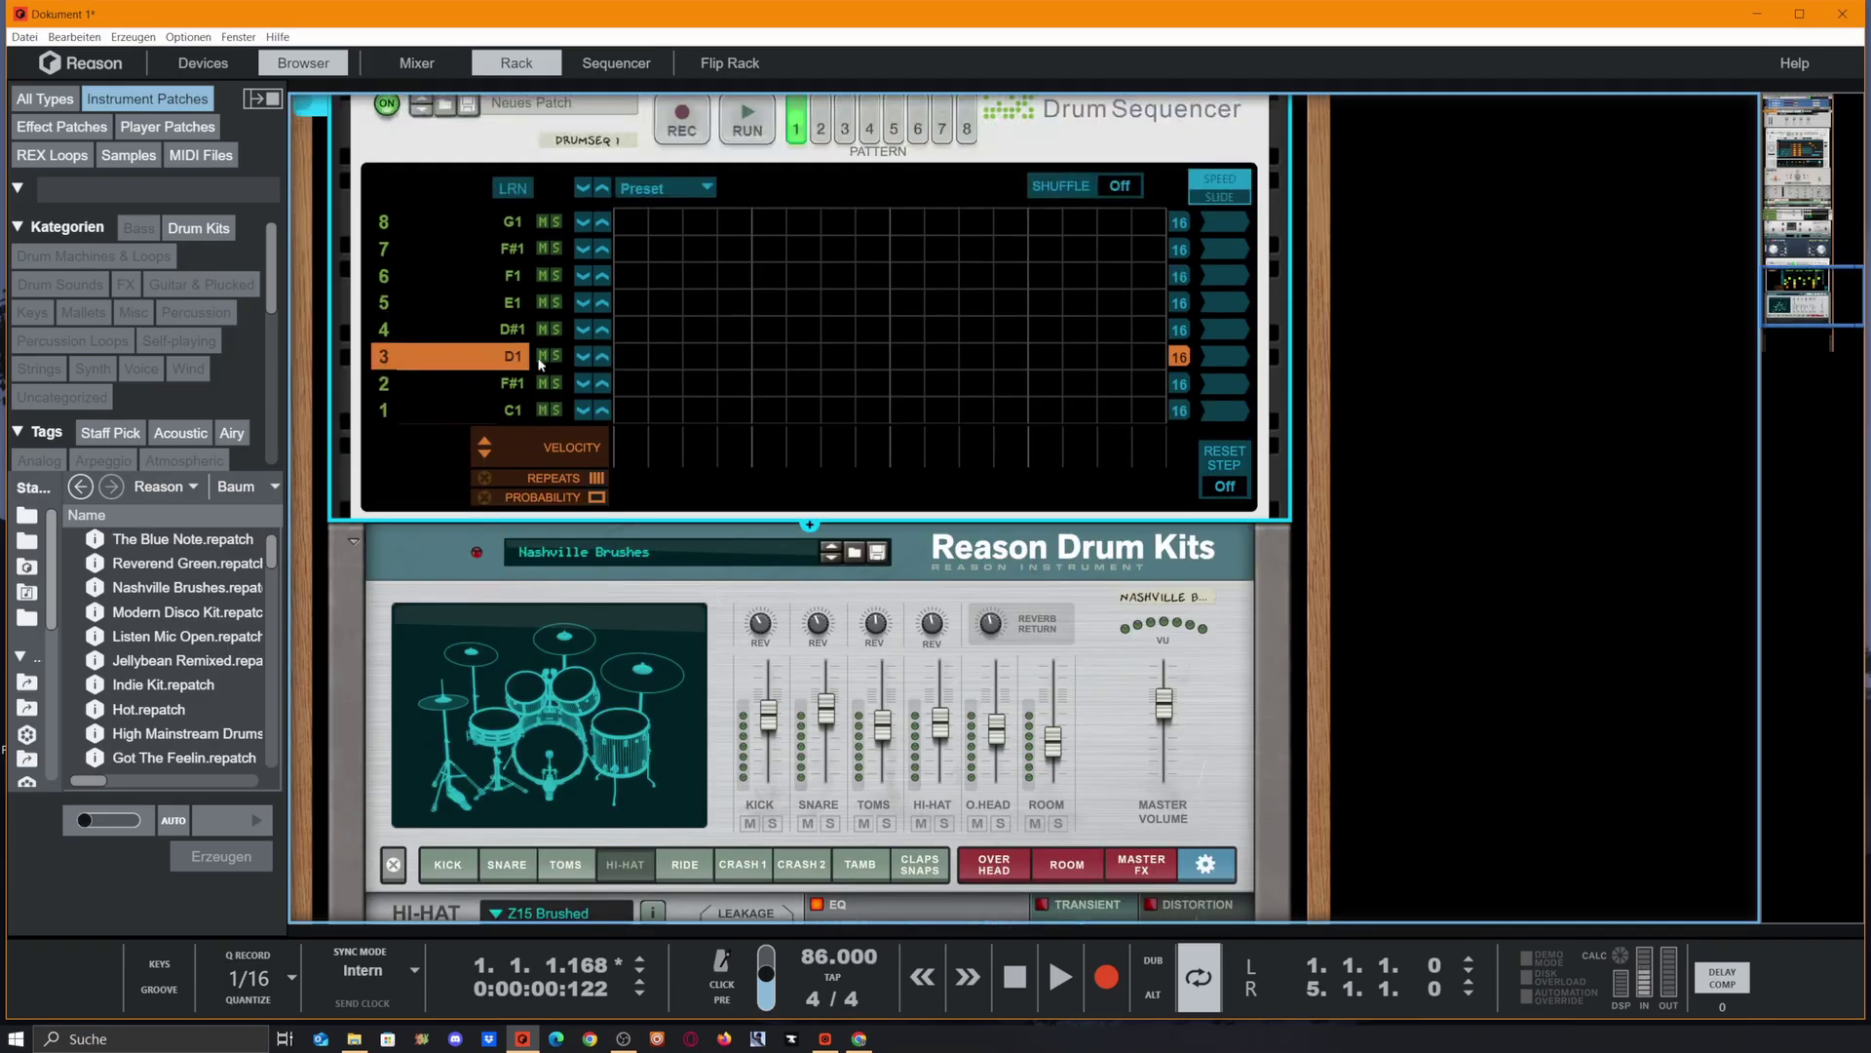
{"action": "left_click", "coordinate": [385, 333]}
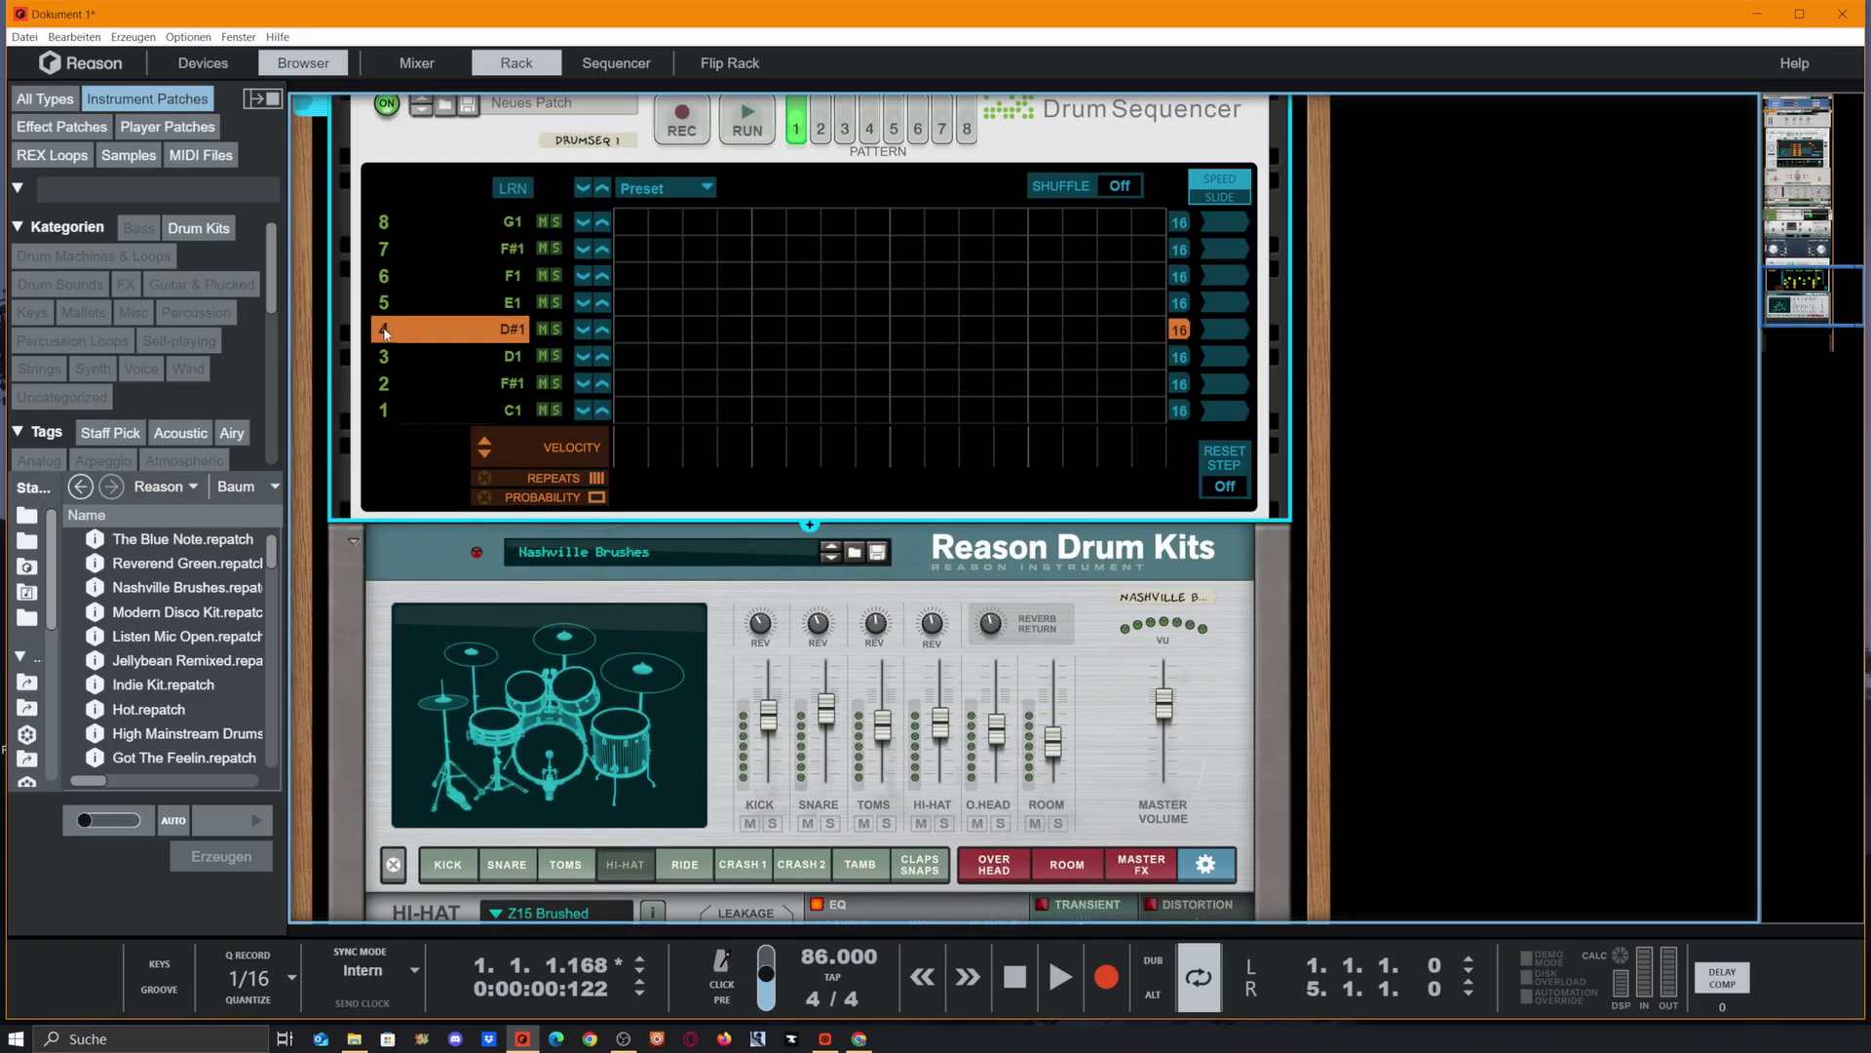
{"action": "left_click", "coordinate": [386, 303]}
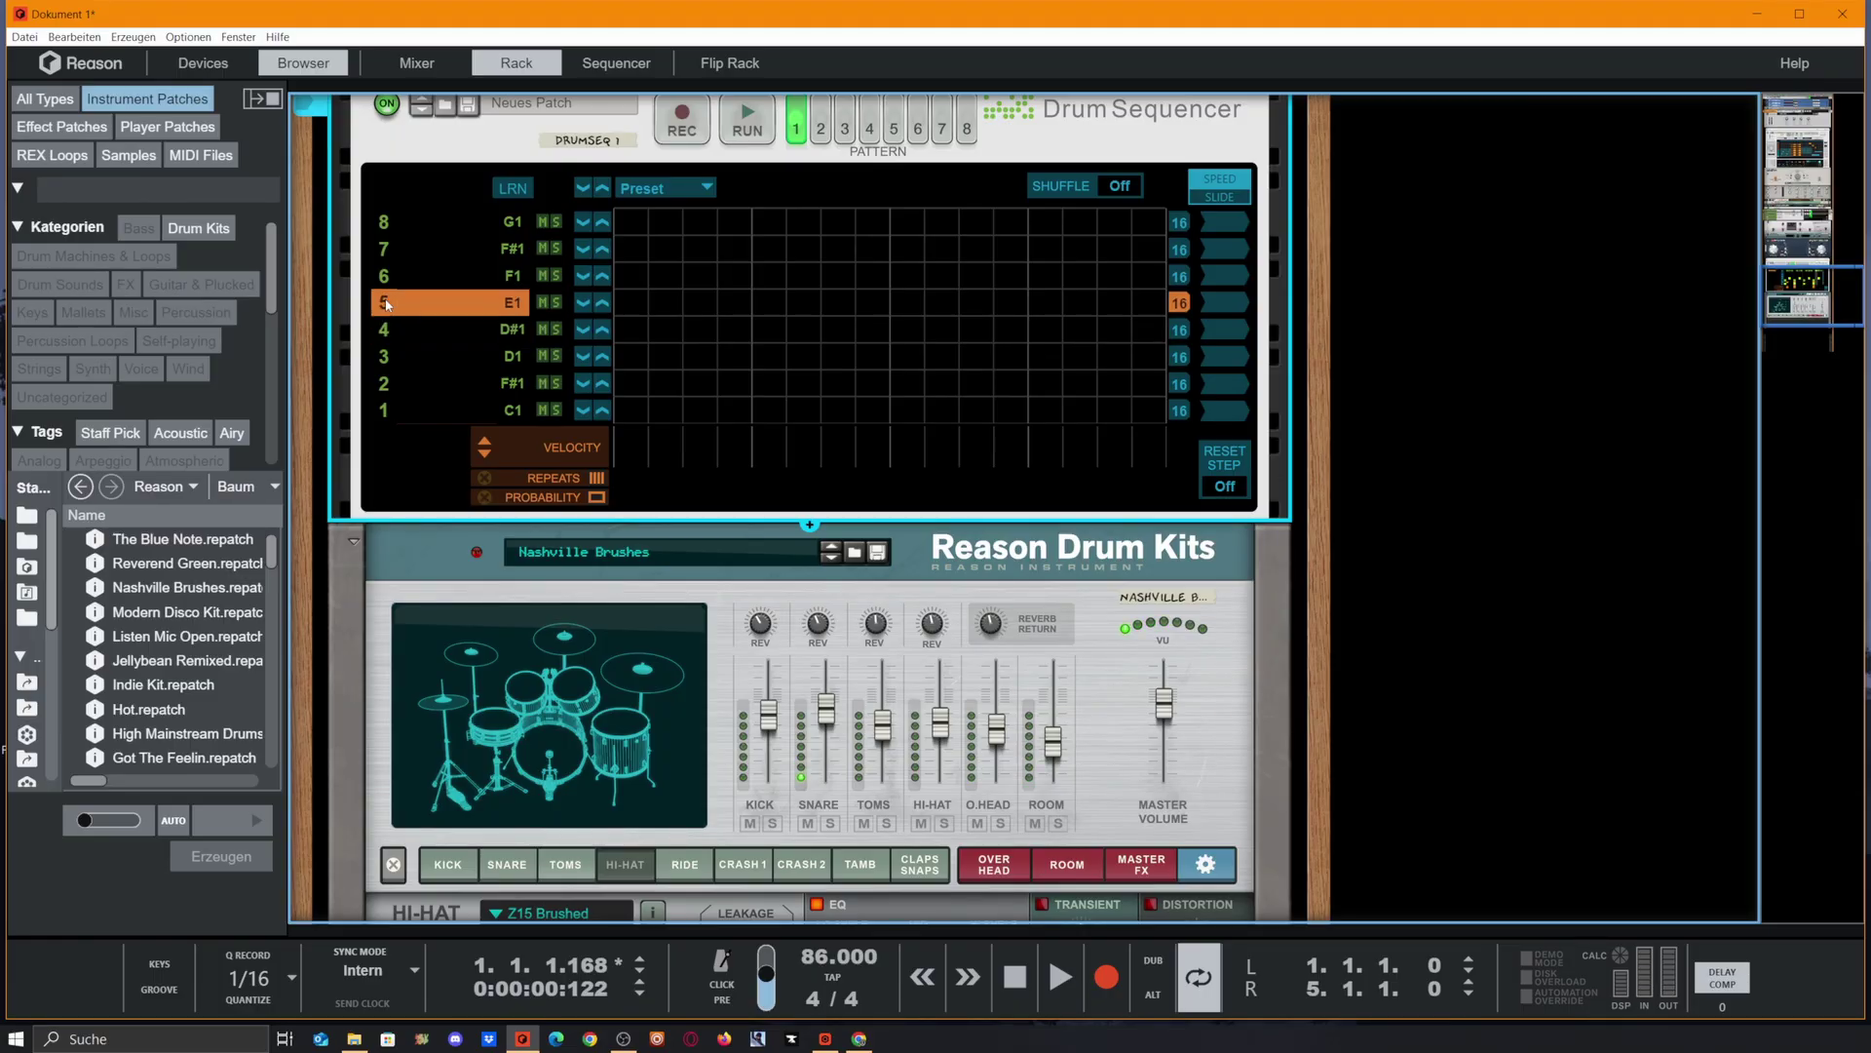
{"action": "left_click", "coordinate": [382, 282]}
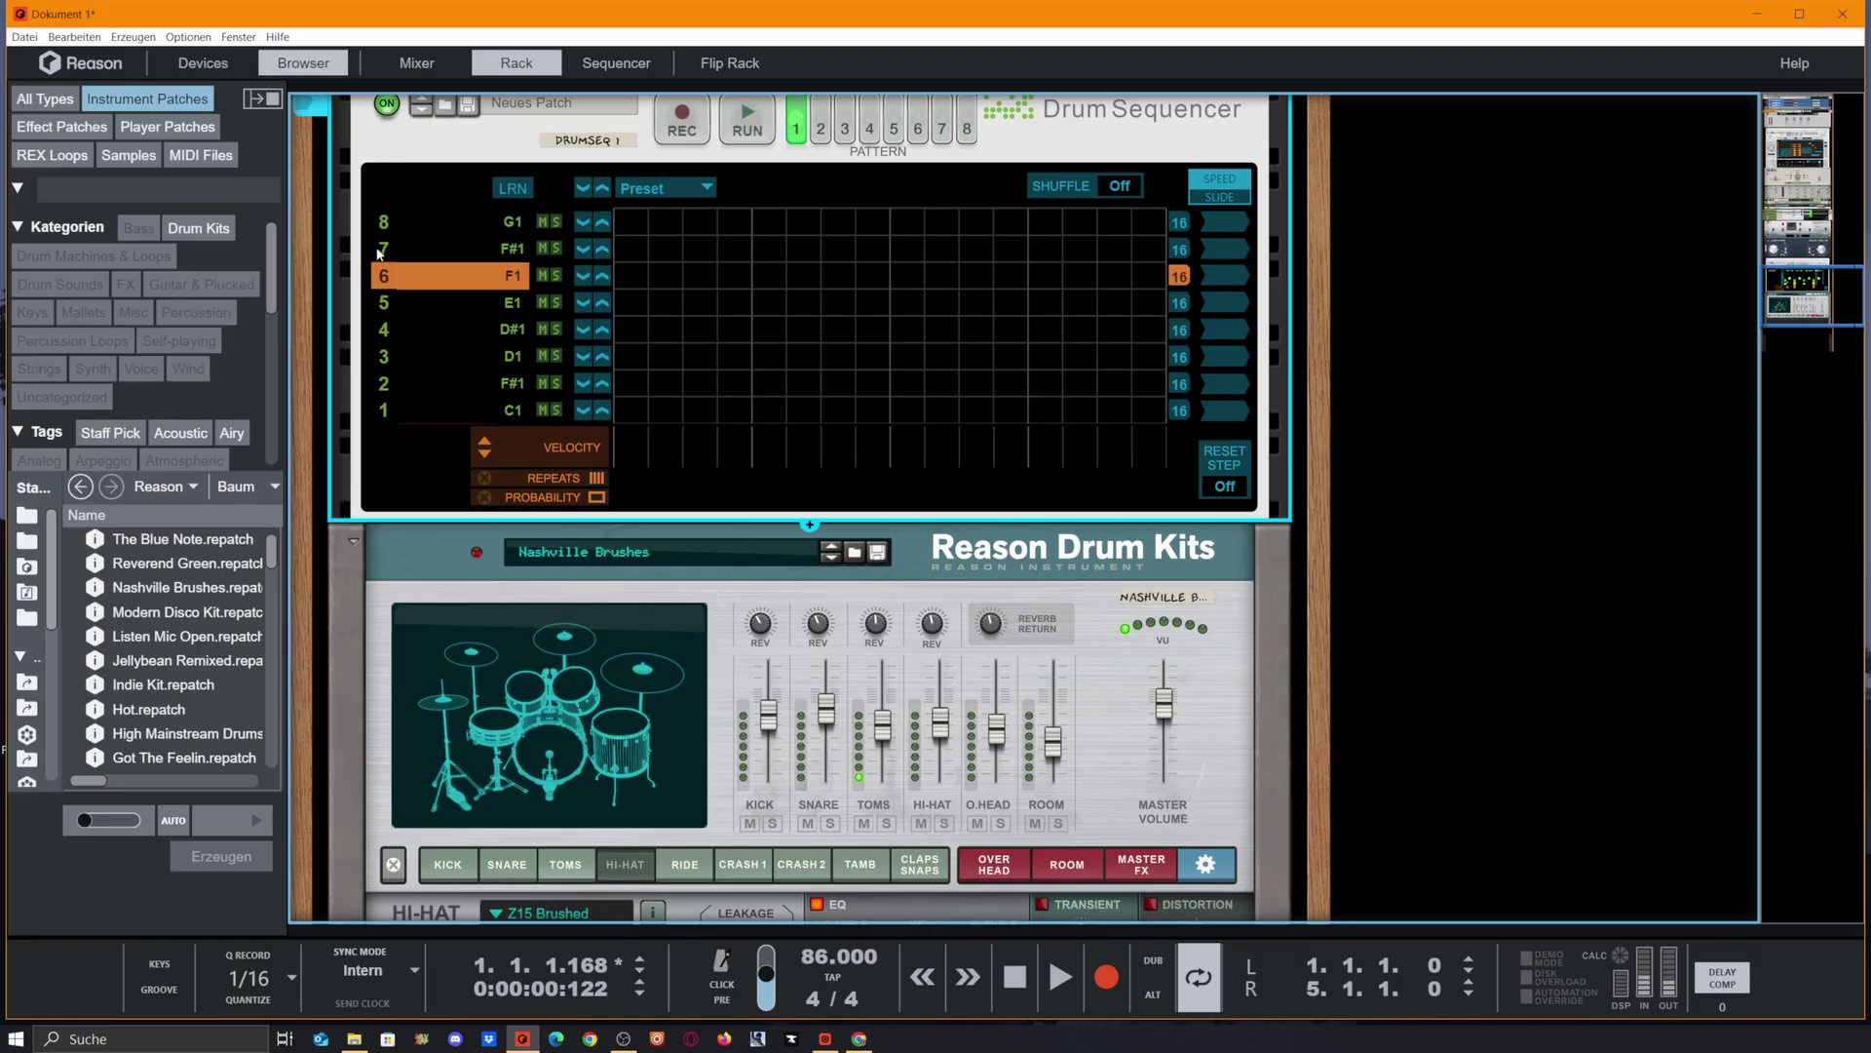
{"action": "left_click", "coordinate": [380, 252]}
{"action": "left_click", "coordinate": [384, 329]}
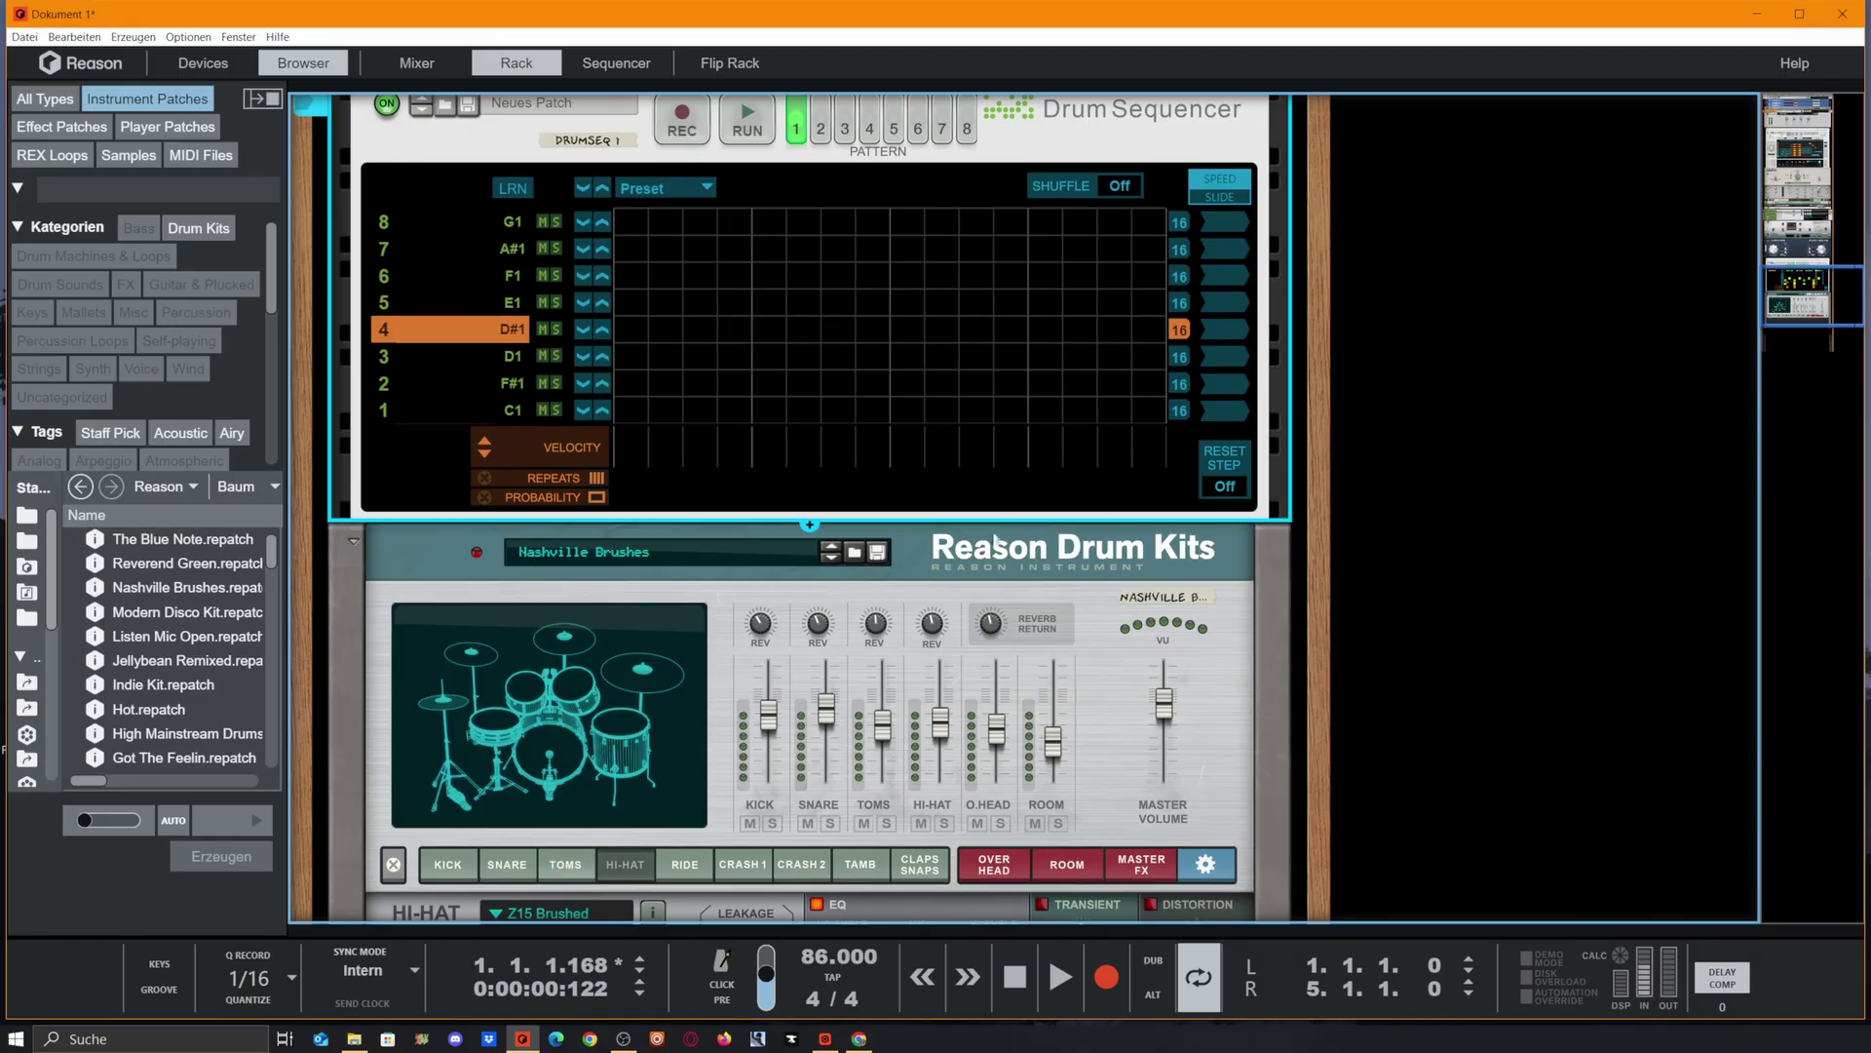
Enable lane 1 kicks on steps 1, 5, 9 and 13 and start playback.
{"action": "left_click", "coordinate": [630, 411]}
{"action": "left_click", "coordinate": [769, 411]}
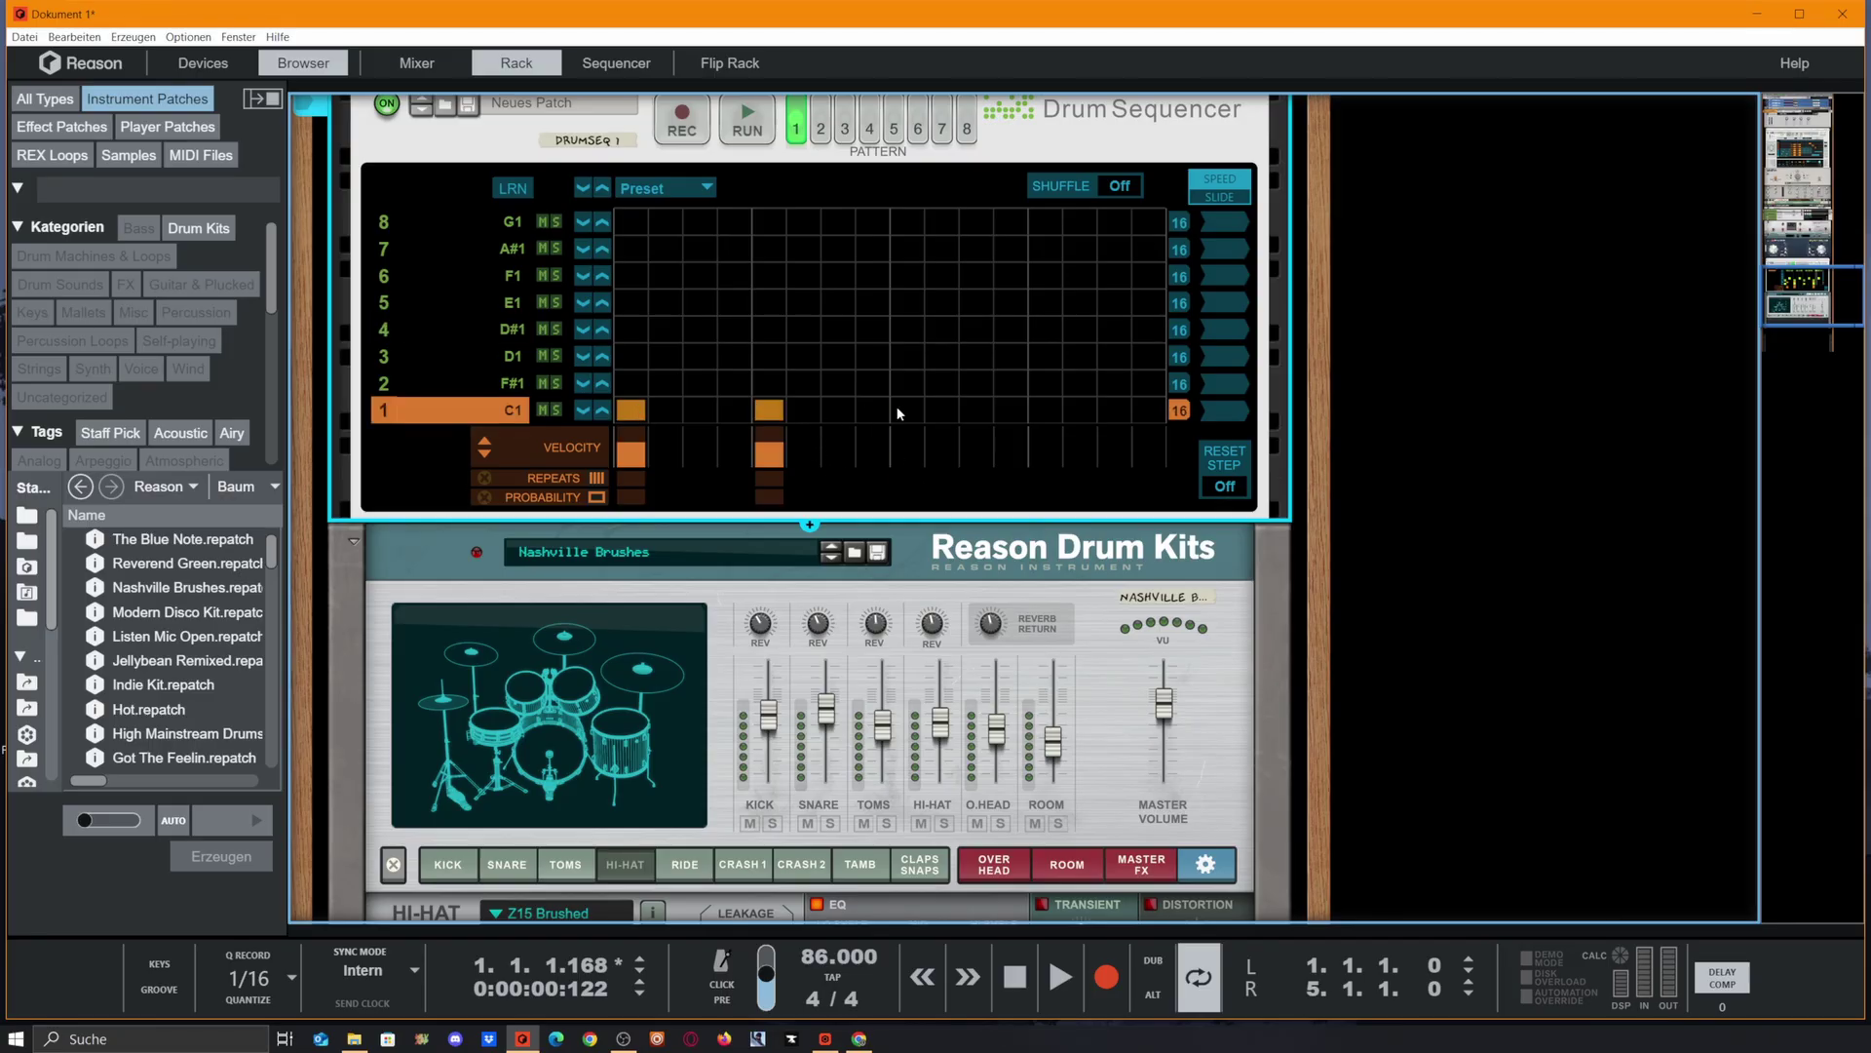
{"action": "left_click", "coordinate": [906, 411]}
{"action": "left_click", "coordinate": [1044, 411]}
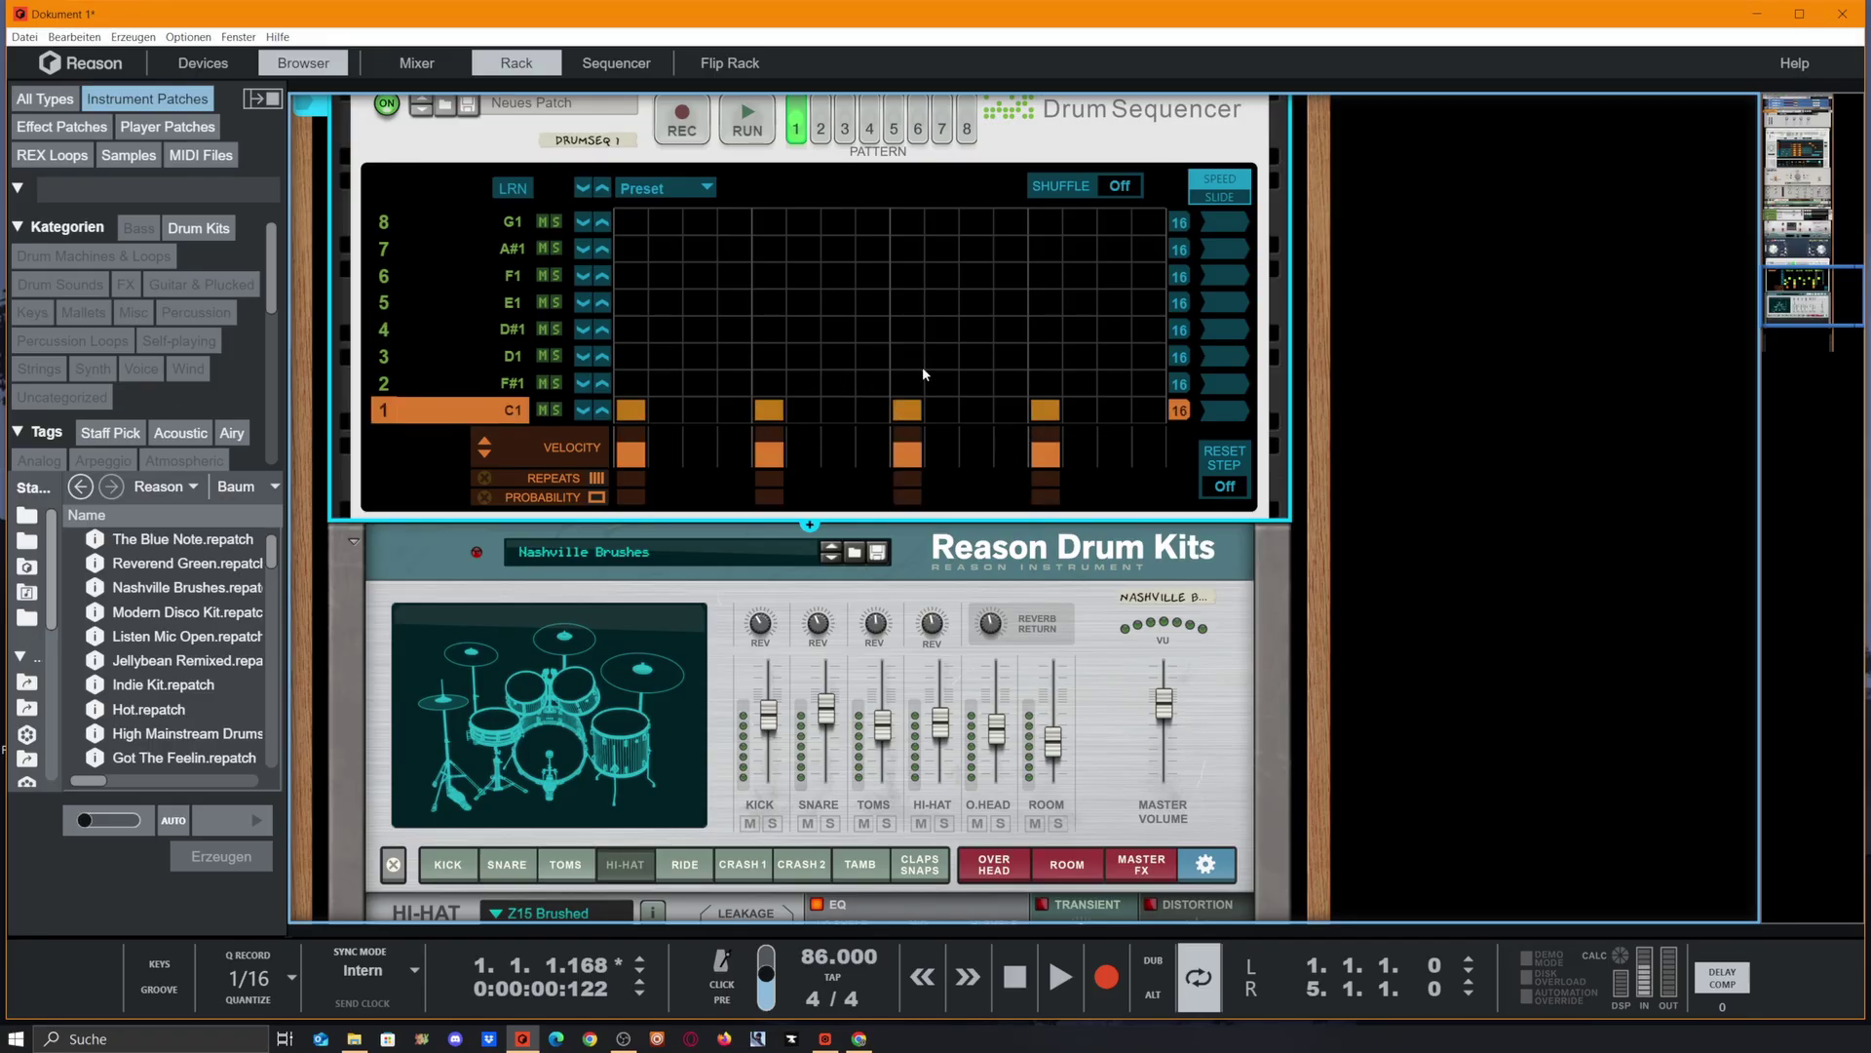
{"action": "key", "text": "space"}
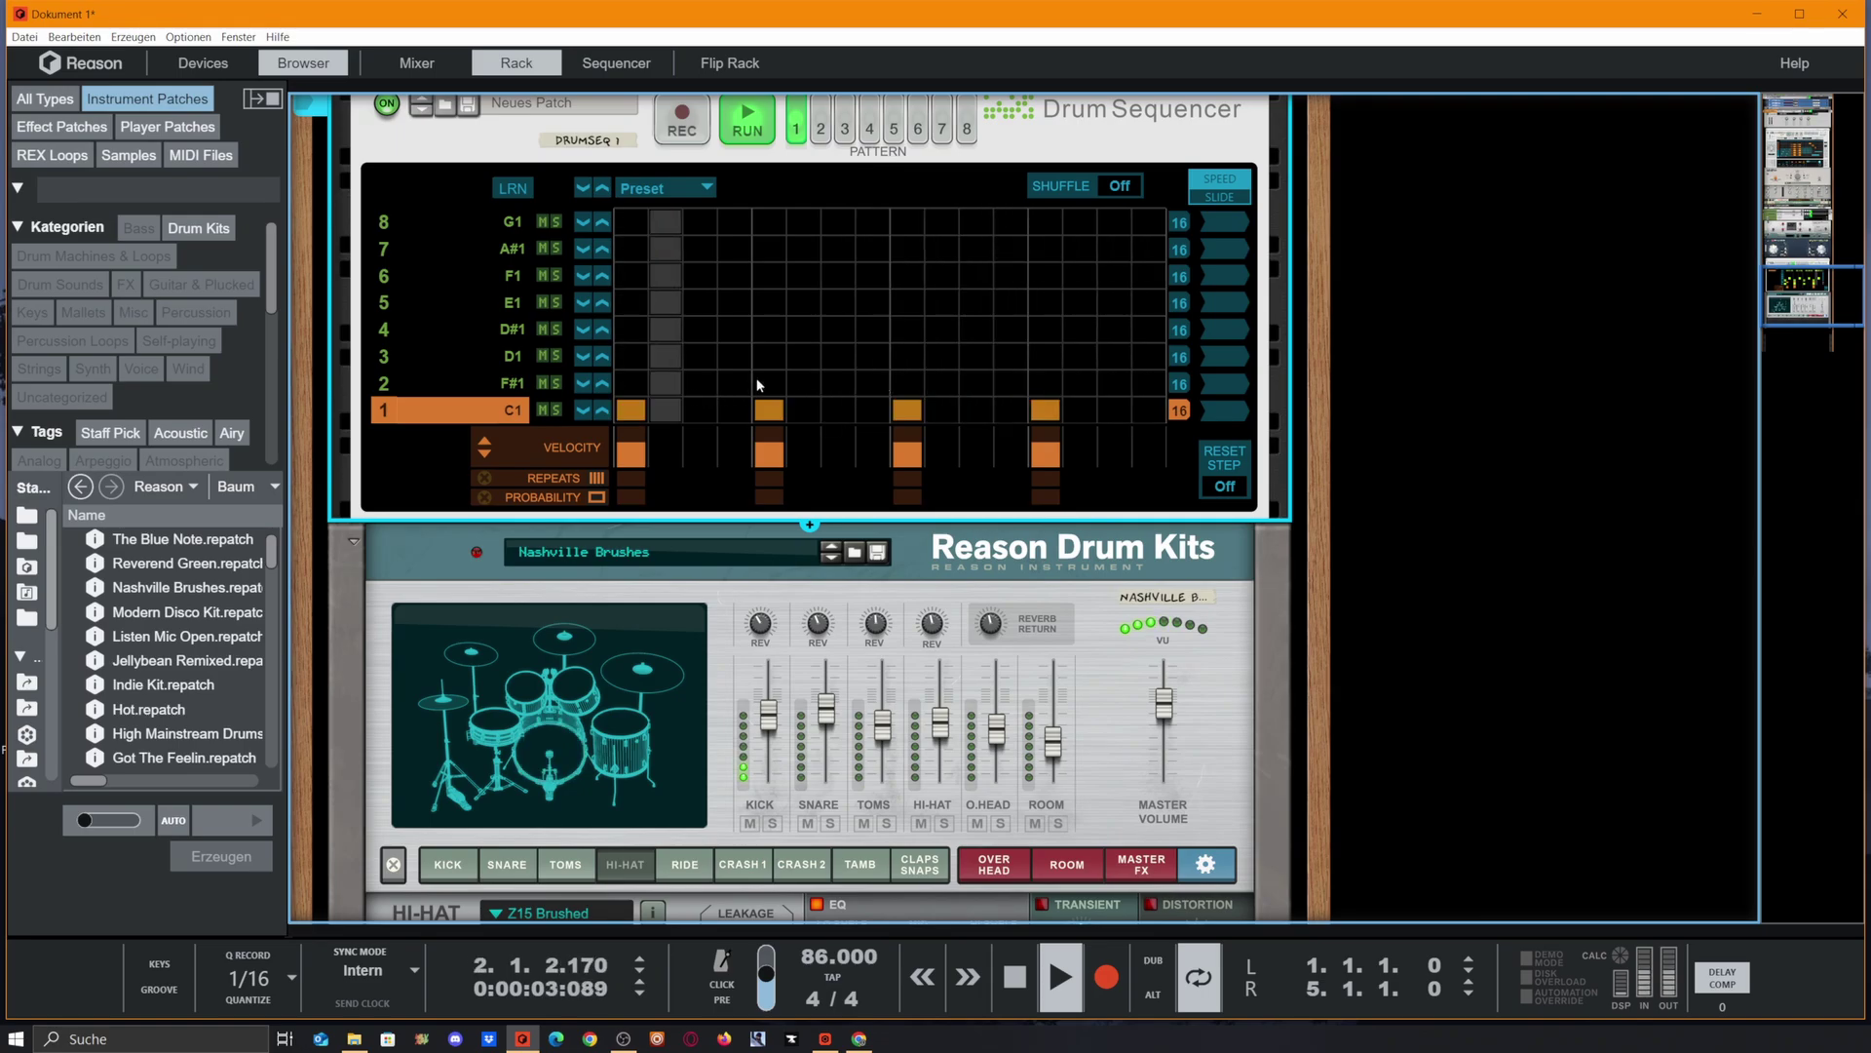
{"action": "scroll", "coordinate": [696, 330], "scroll_direction": "up", "scroll_amount": 3}
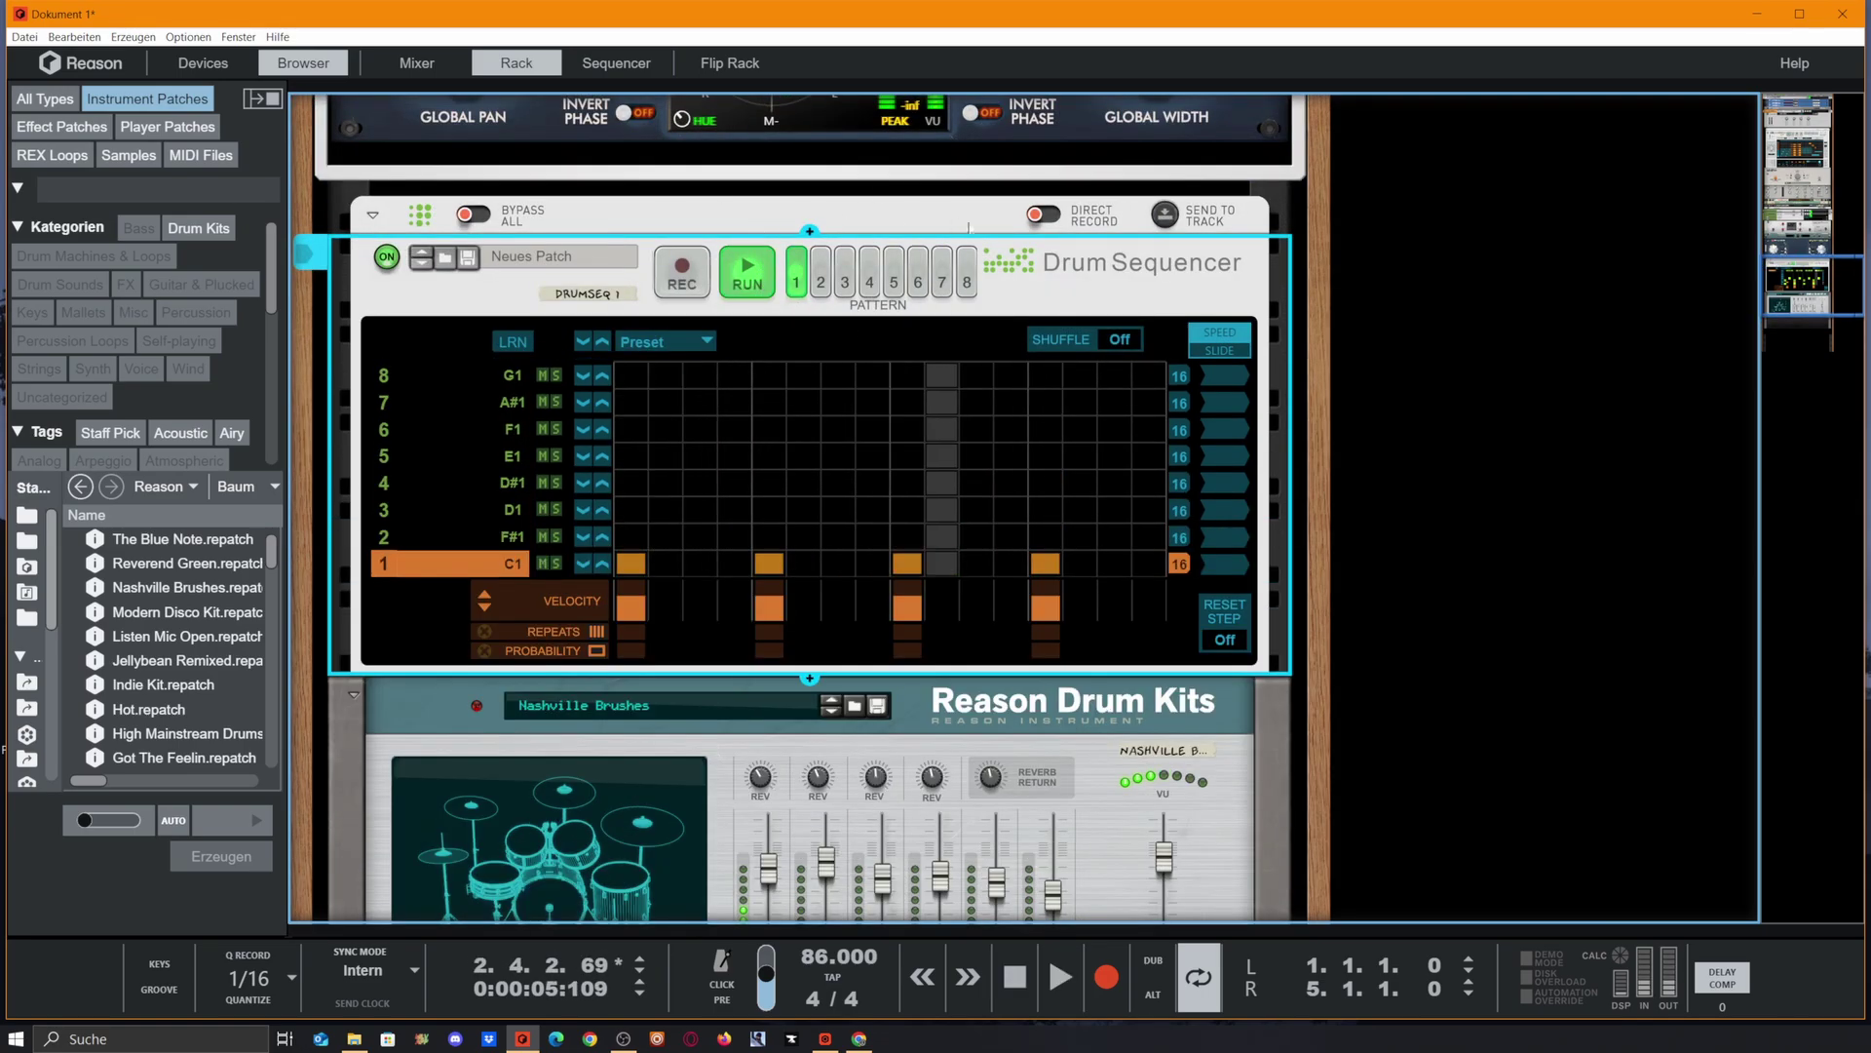
{"action": "scroll", "coordinate": [1096, 764], "scroll_direction": "down", "scroll_amount": 2}
{"action": "scroll", "coordinate": [1096, 765], "scroll_direction": "down", "scroll_amount": 1}
{"action": "left_click_drag", "start_coordinate": [1165, 704], "coordinate": [1167, 692]}
Add lane 2 (F#1) hits on steps 3, 7, 11 and 15.
{"action": "left_click", "coordinate": [624, 381]}
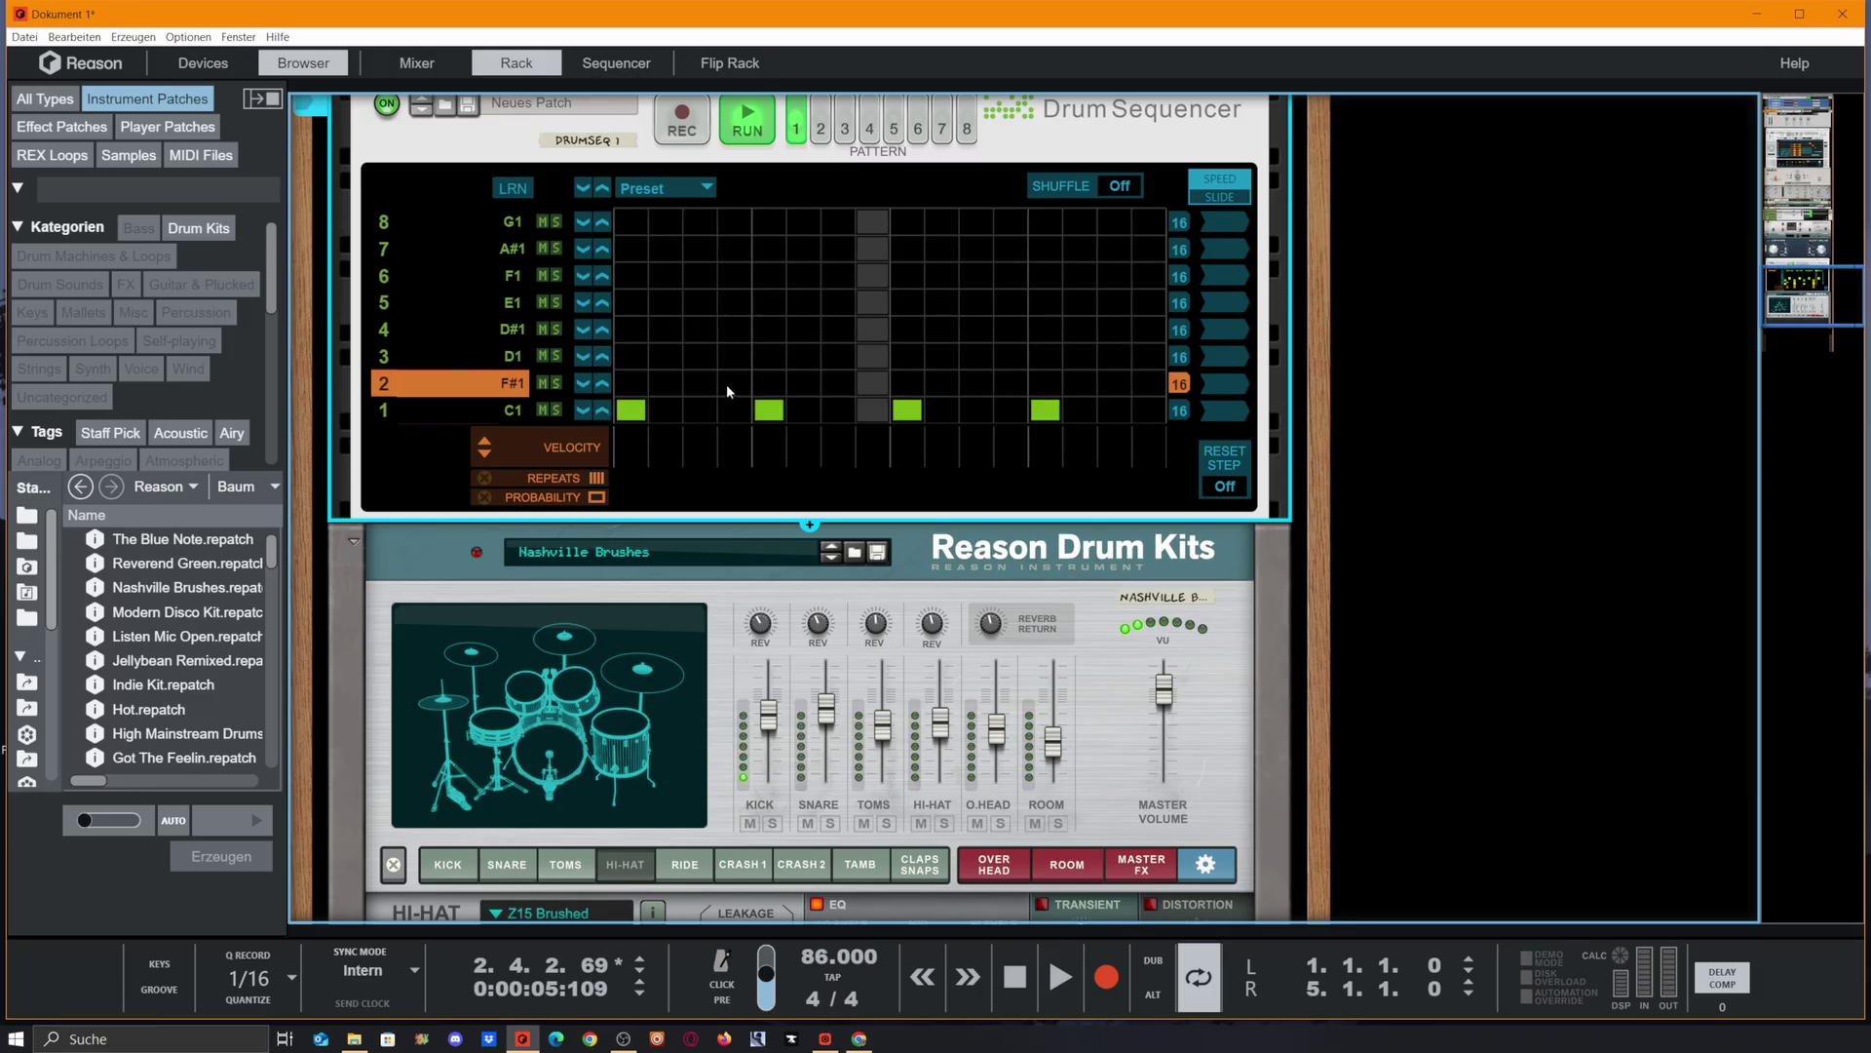
{"action": "left_click", "coordinate": [700, 383]}
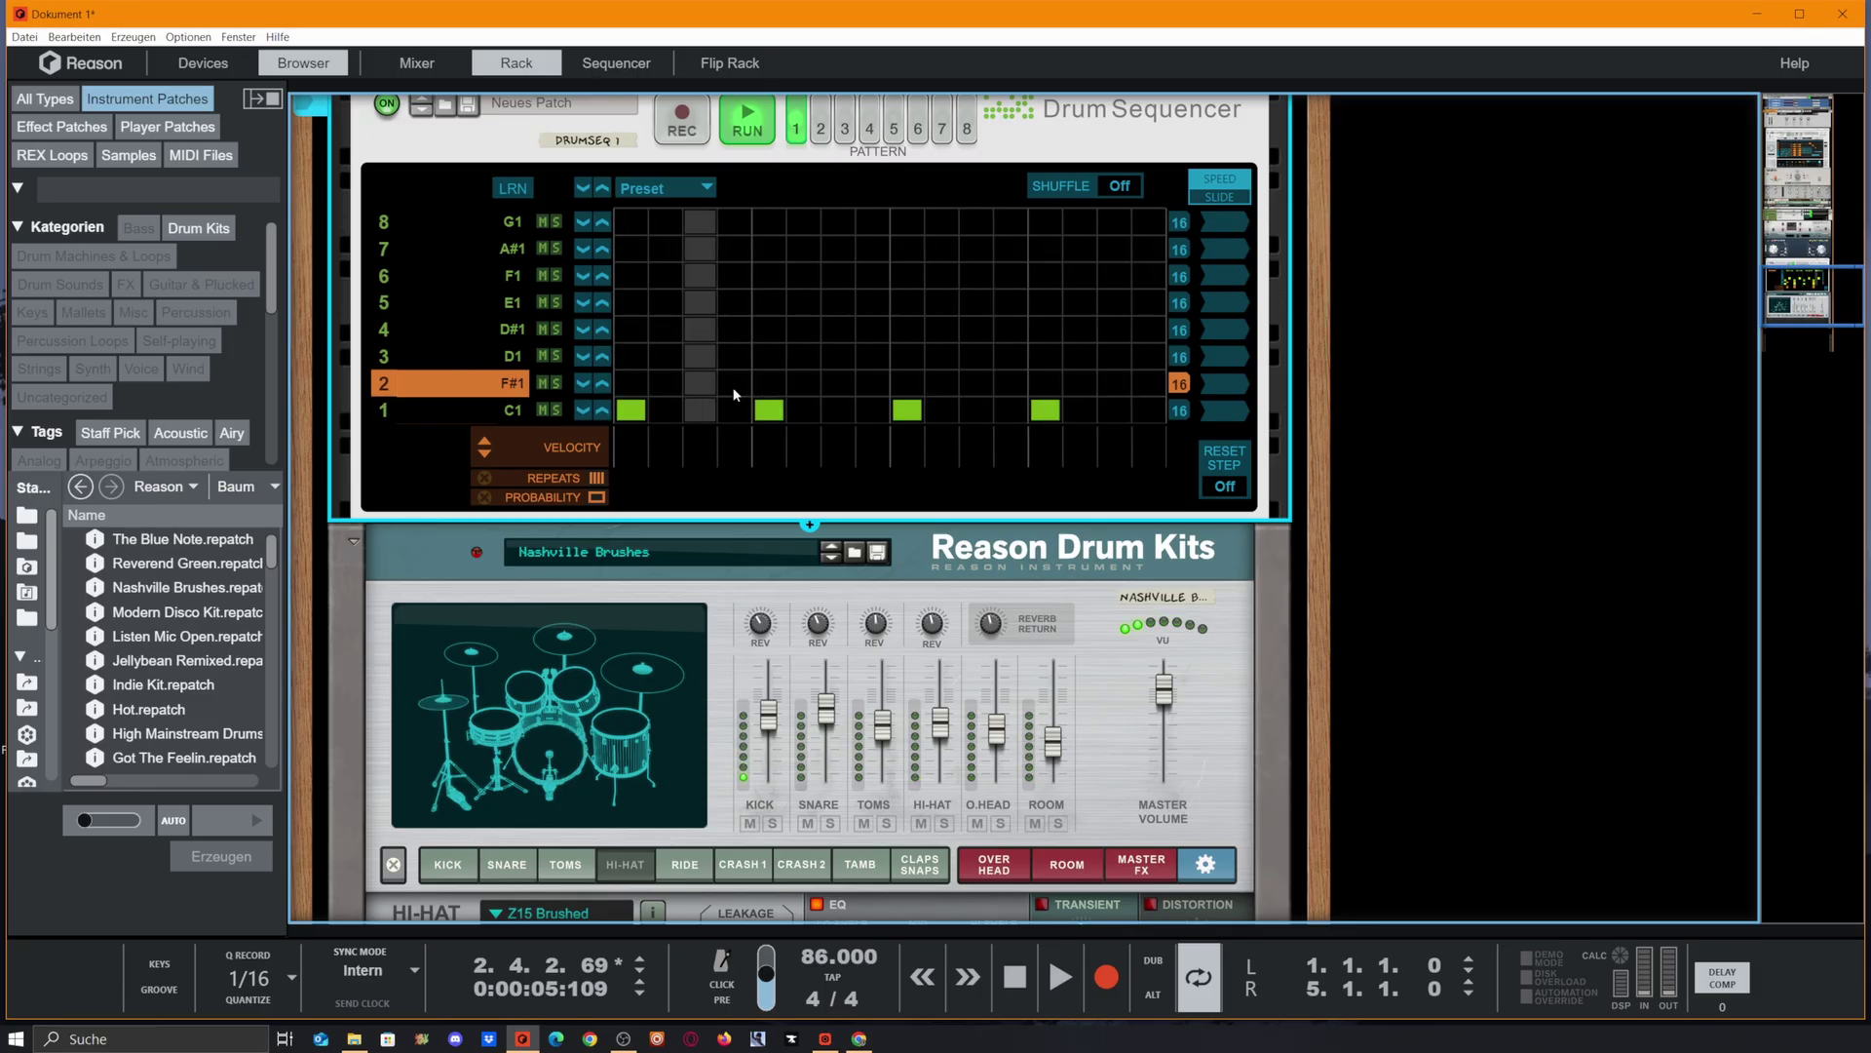
{"action": "left_click", "coordinate": [838, 383]}
{"action": "left_click", "coordinate": [975, 383]}
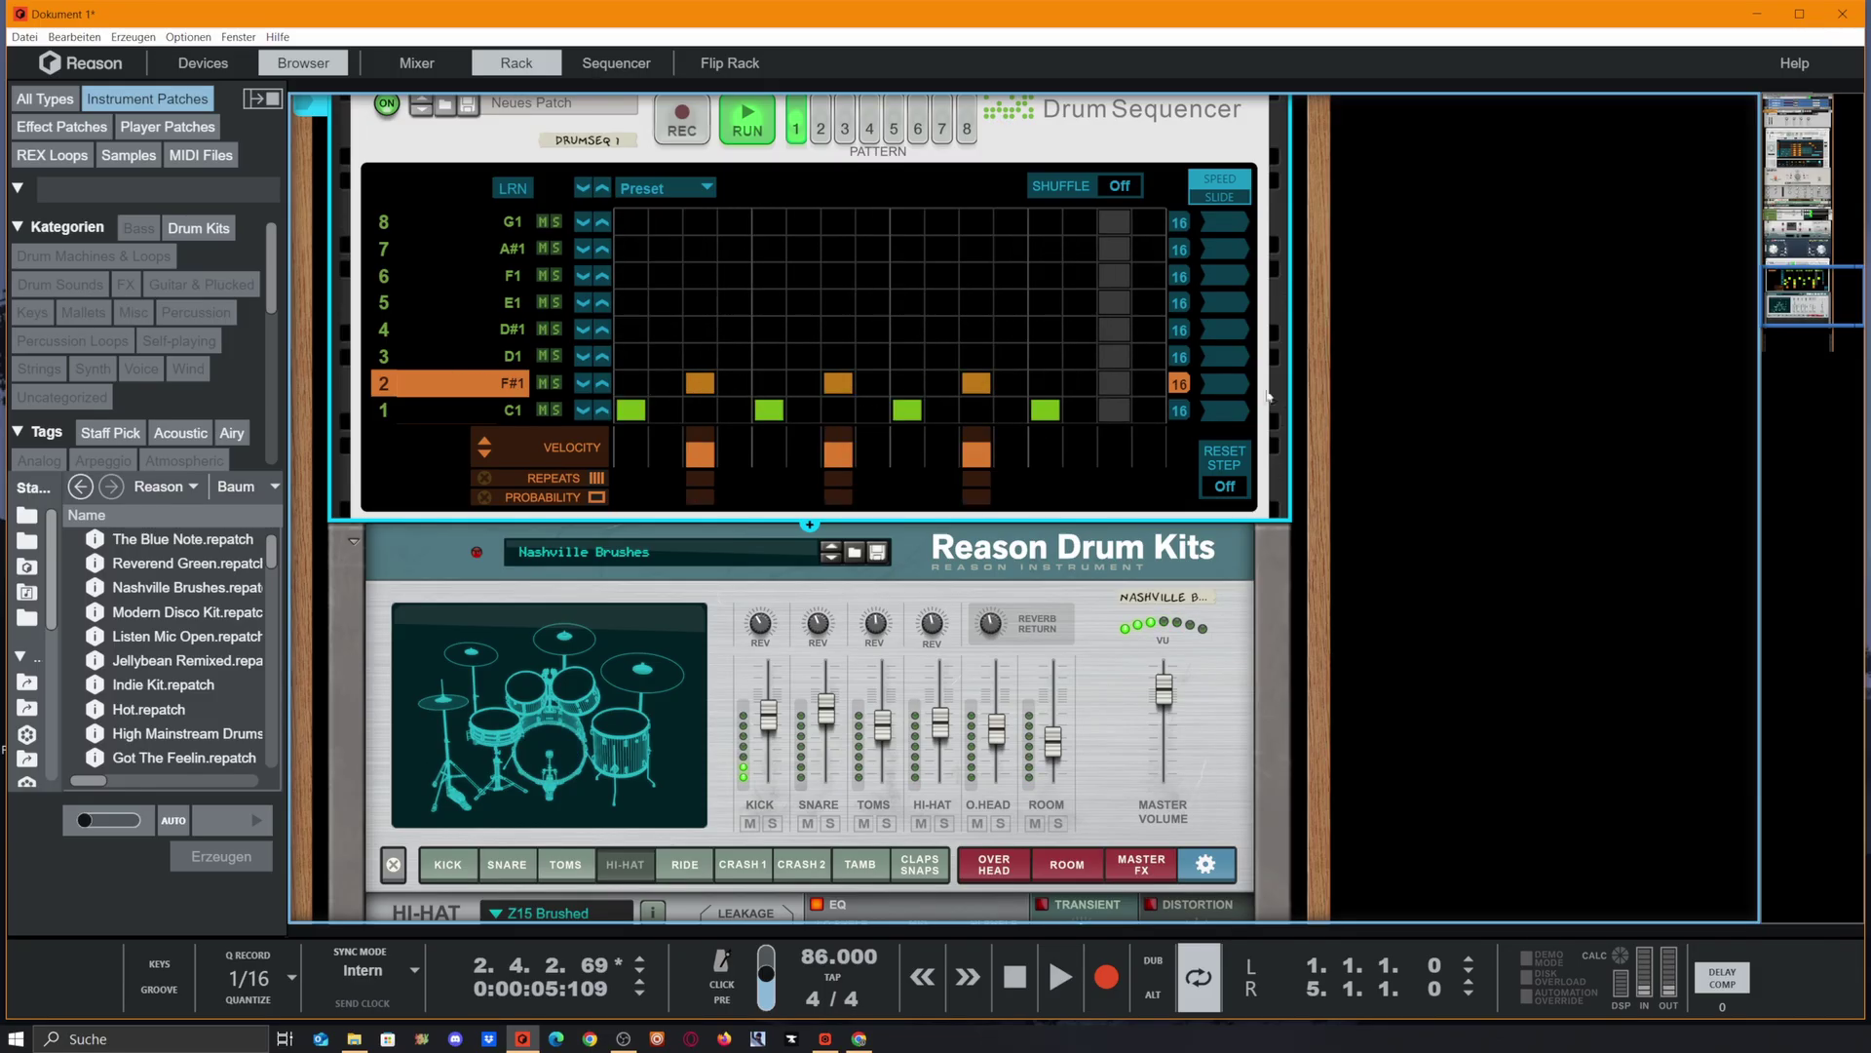
{"action": "left_click", "coordinate": [1121, 384]}
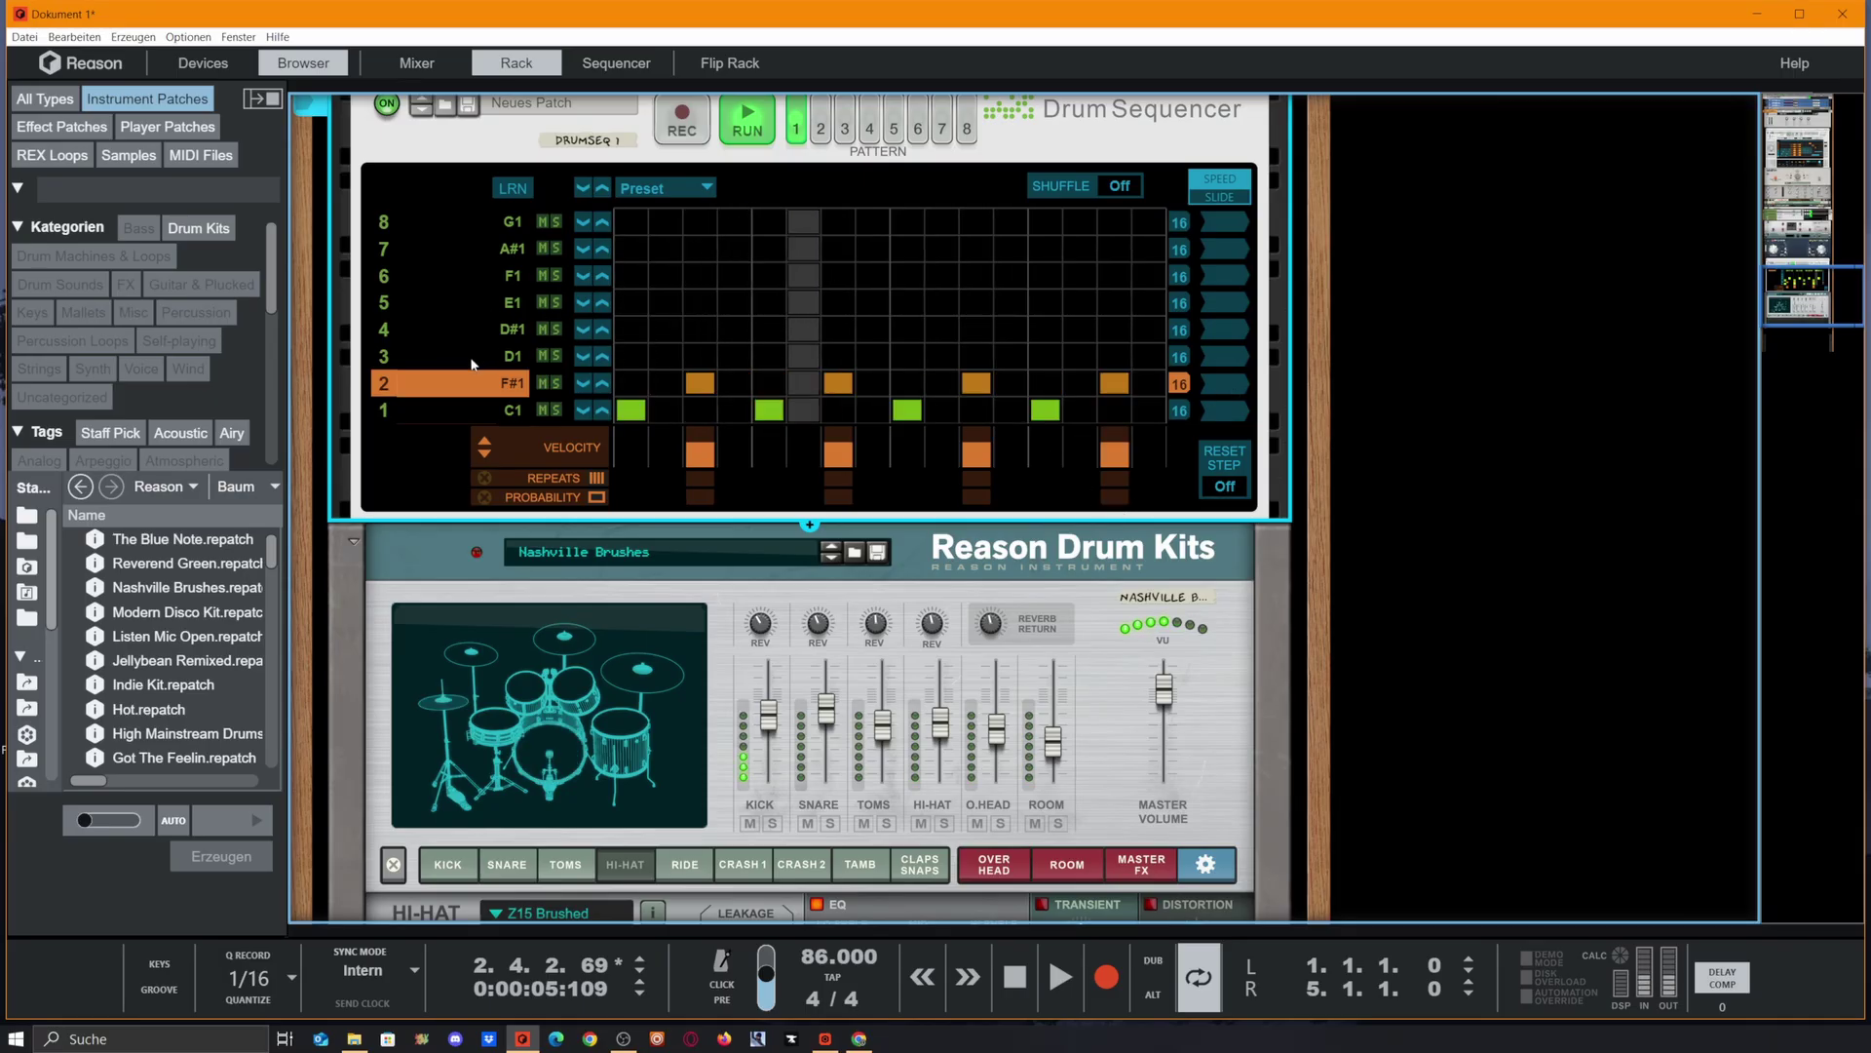
Select the A#1 lane and add hits on steps 8 and 14.
{"action": "left_click", "coordinate": [383, 330]}
{"action": "left_click", "coordinate": [383, 302]}
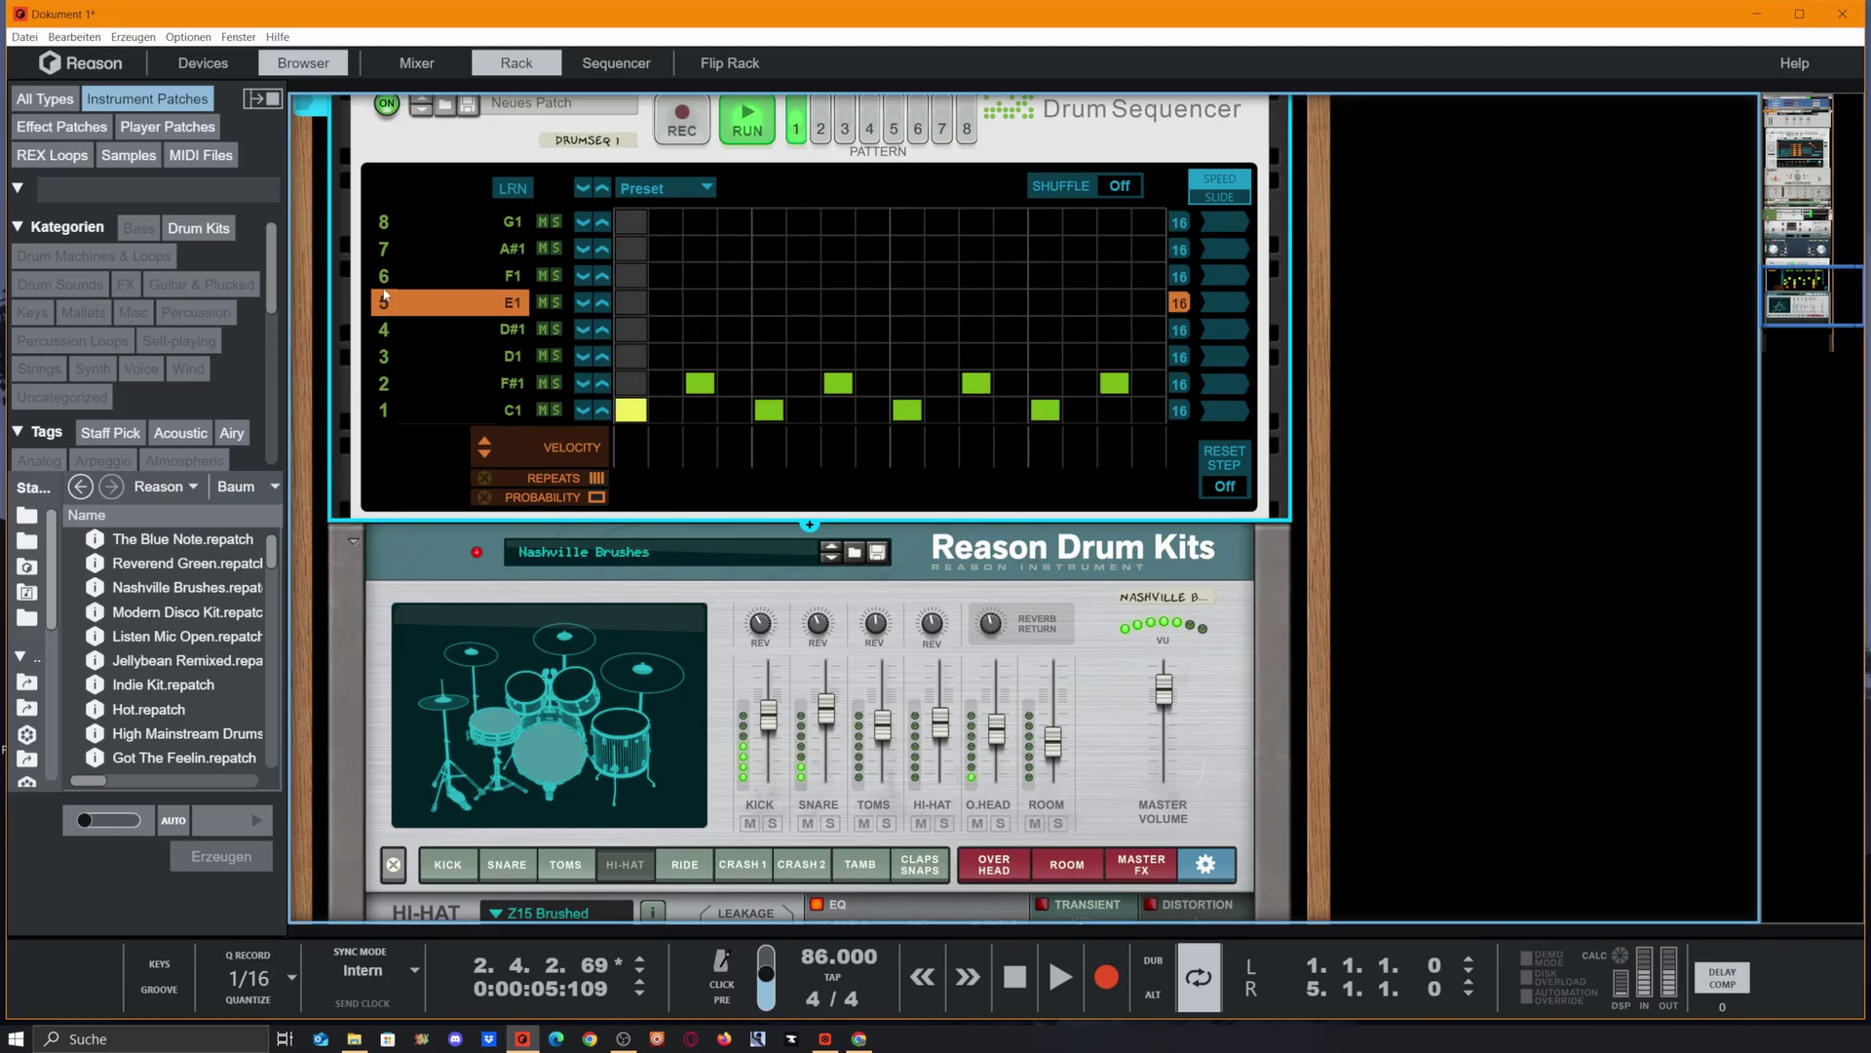
{"action": "left_click", "coordinate": [383, 248]}
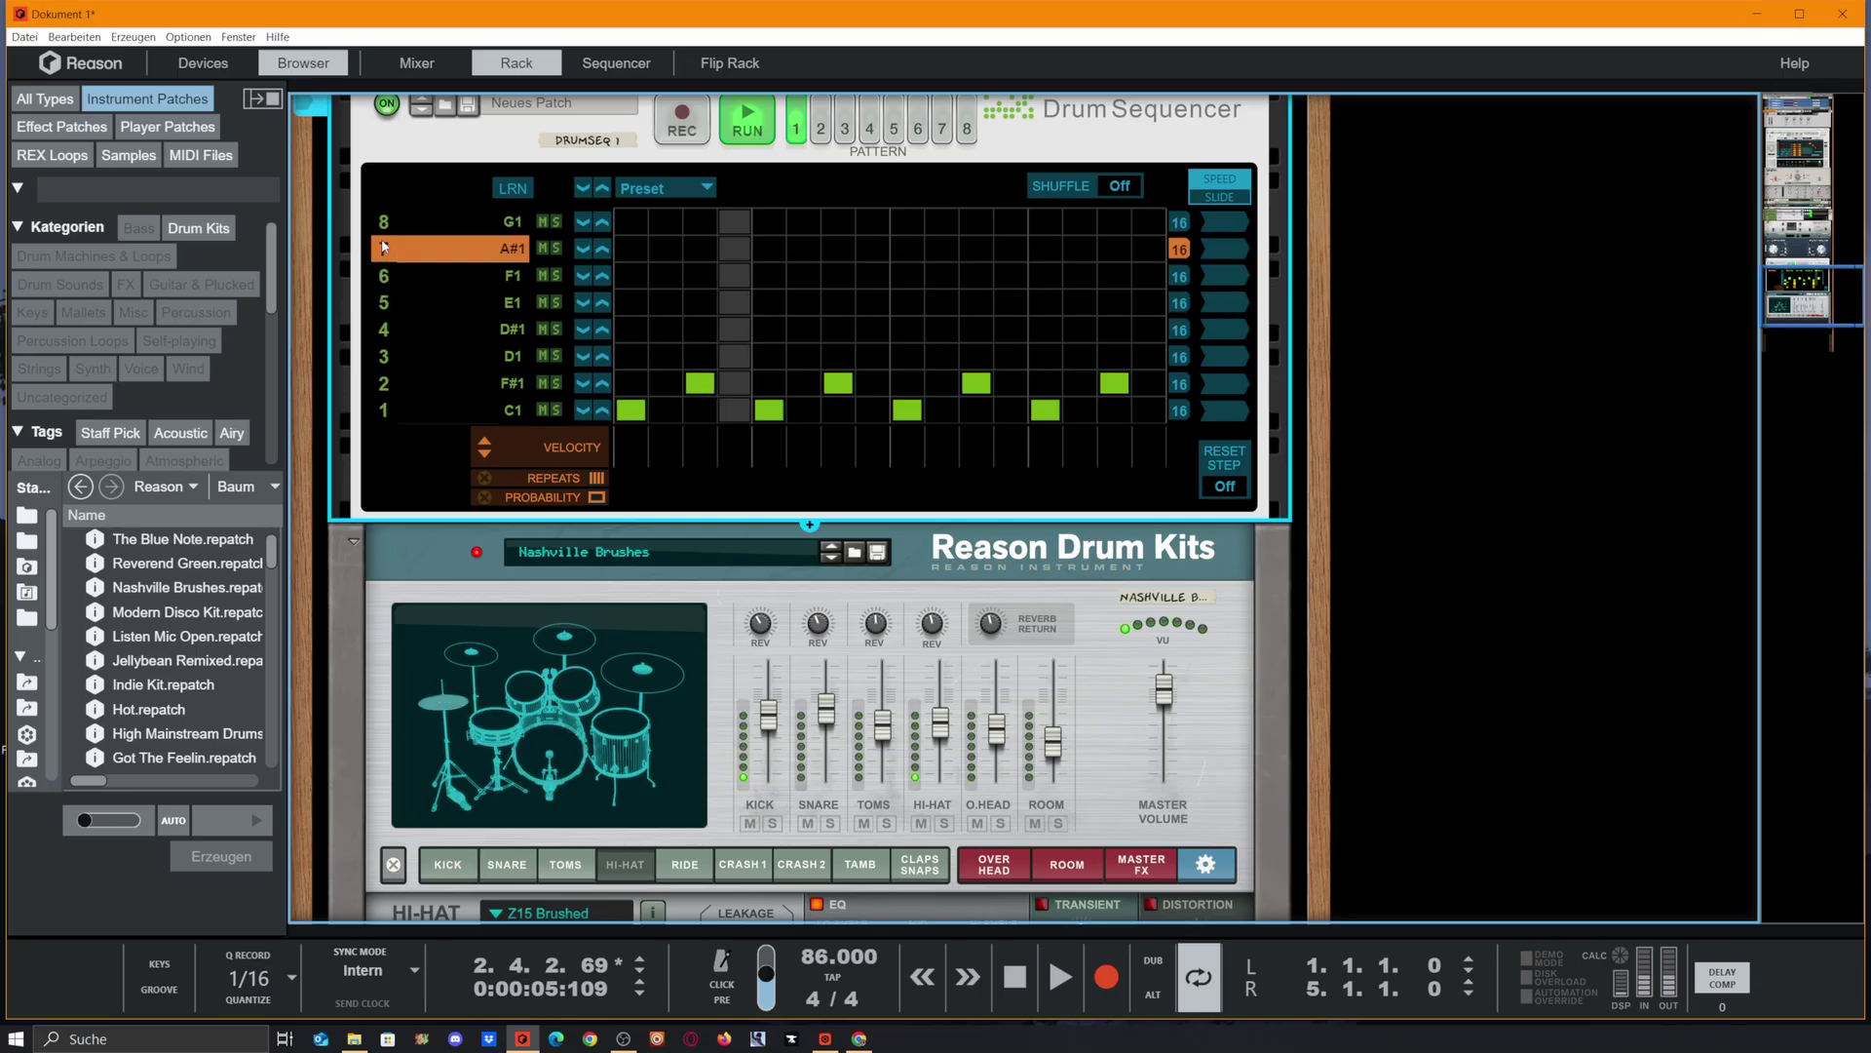
{"action": "left_click", "coordinate": [860, 249]}
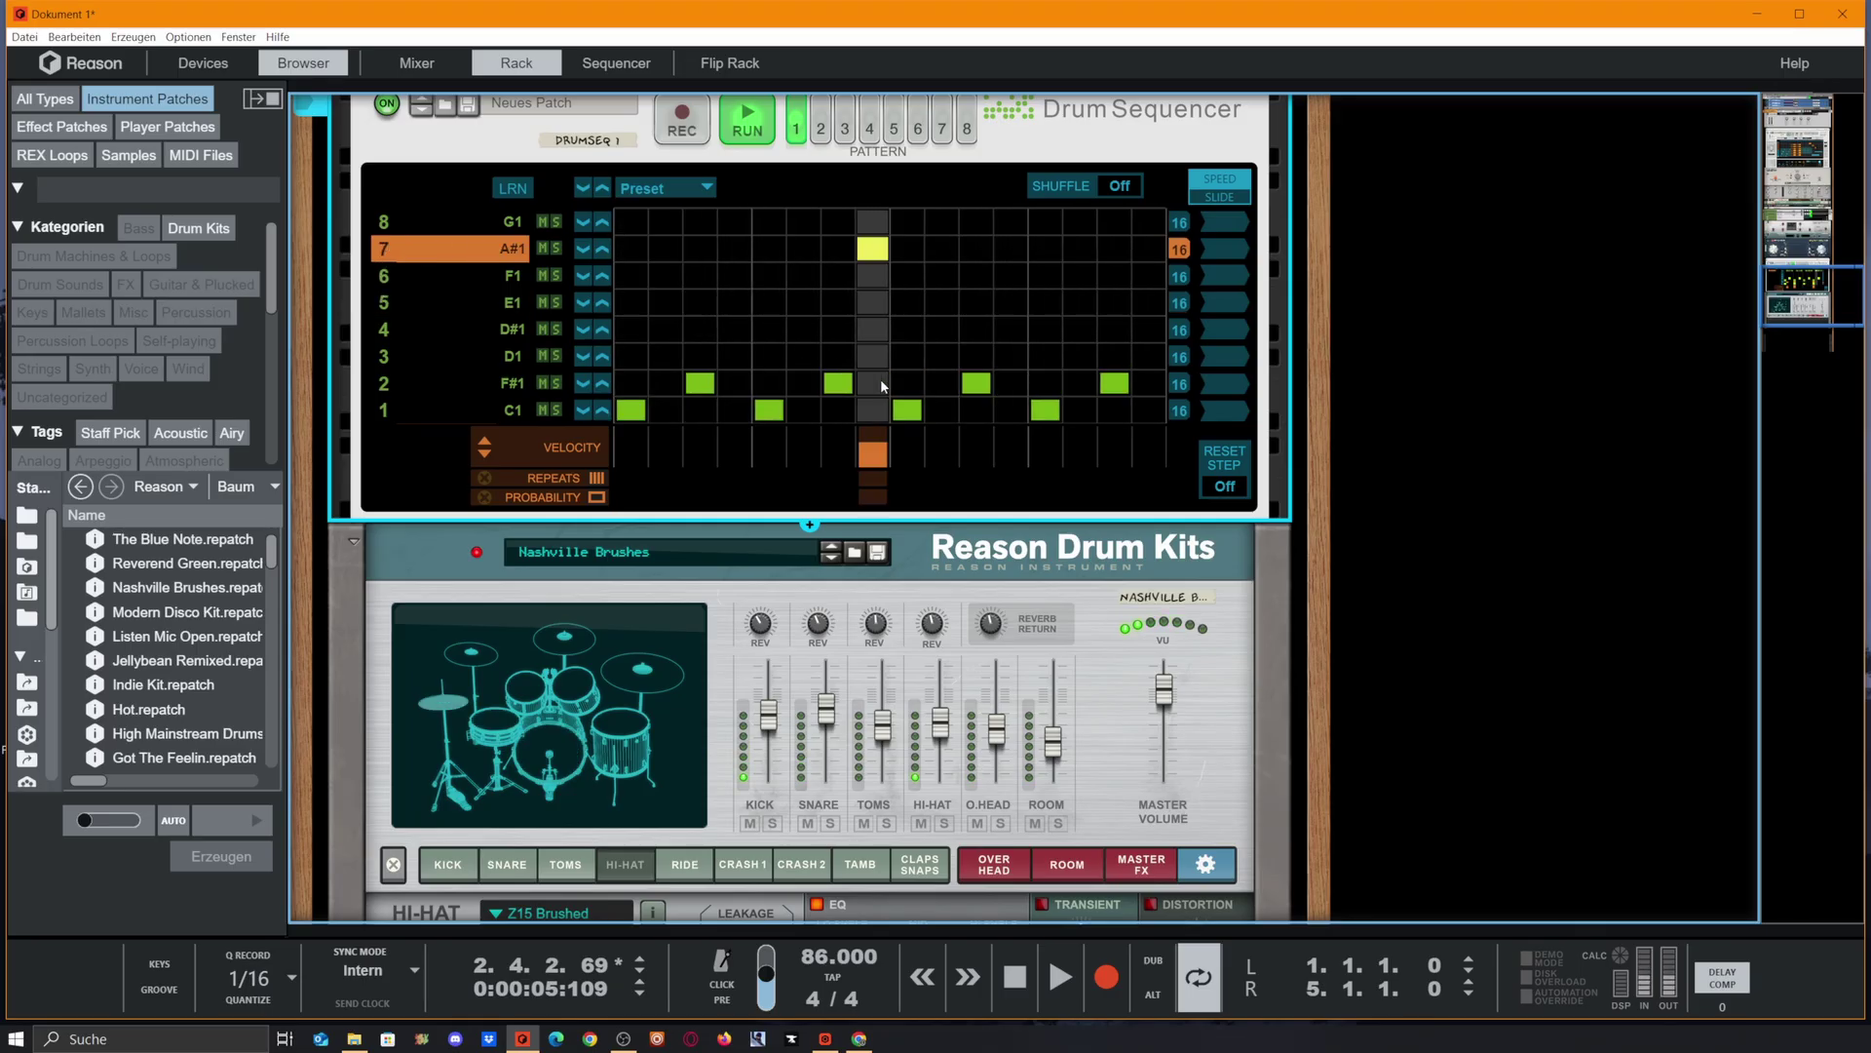
{"action": "left_click", "coordinate": [1080, 249]}
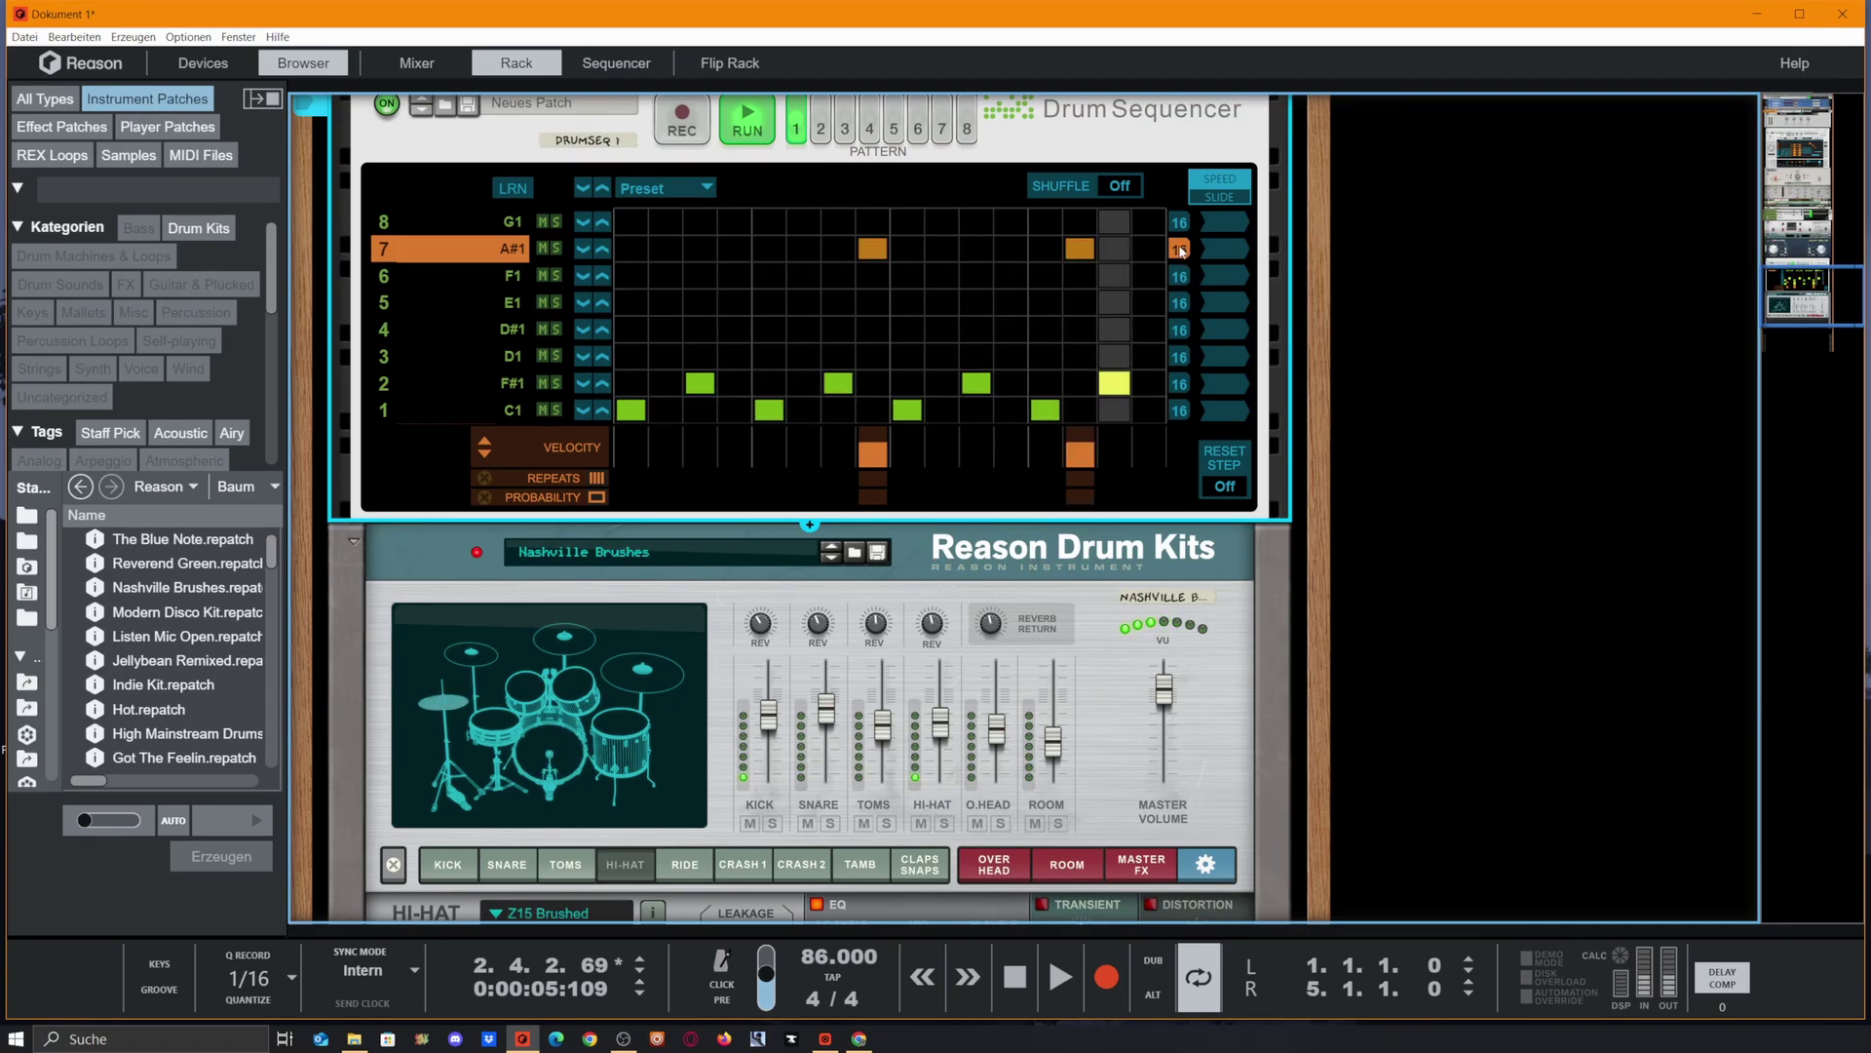
Set the A#1 lane length to 15, Reset Step to 32, and F1 lane length to 12.
{"action": "left_click_drag", "start_coordinate": [1179, 250], "coordinate": [1158, 254]}
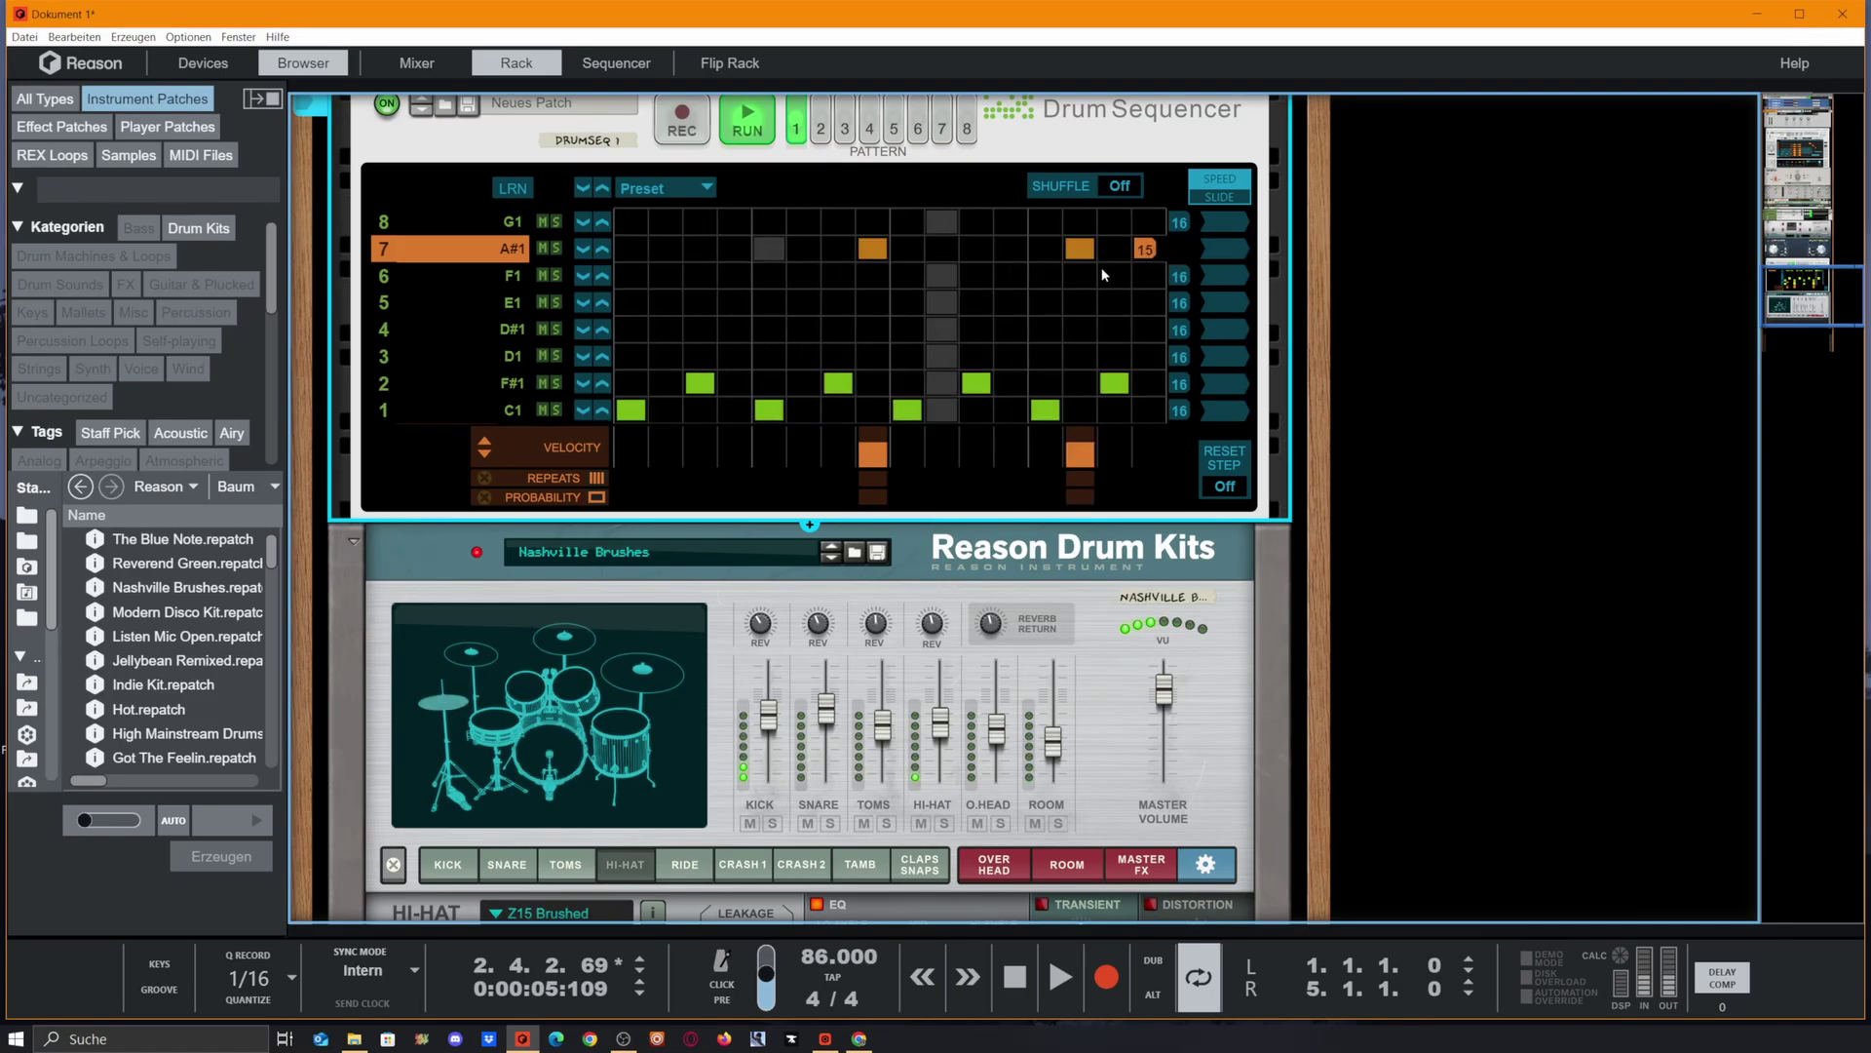
{"action": "key", "text": "space"}
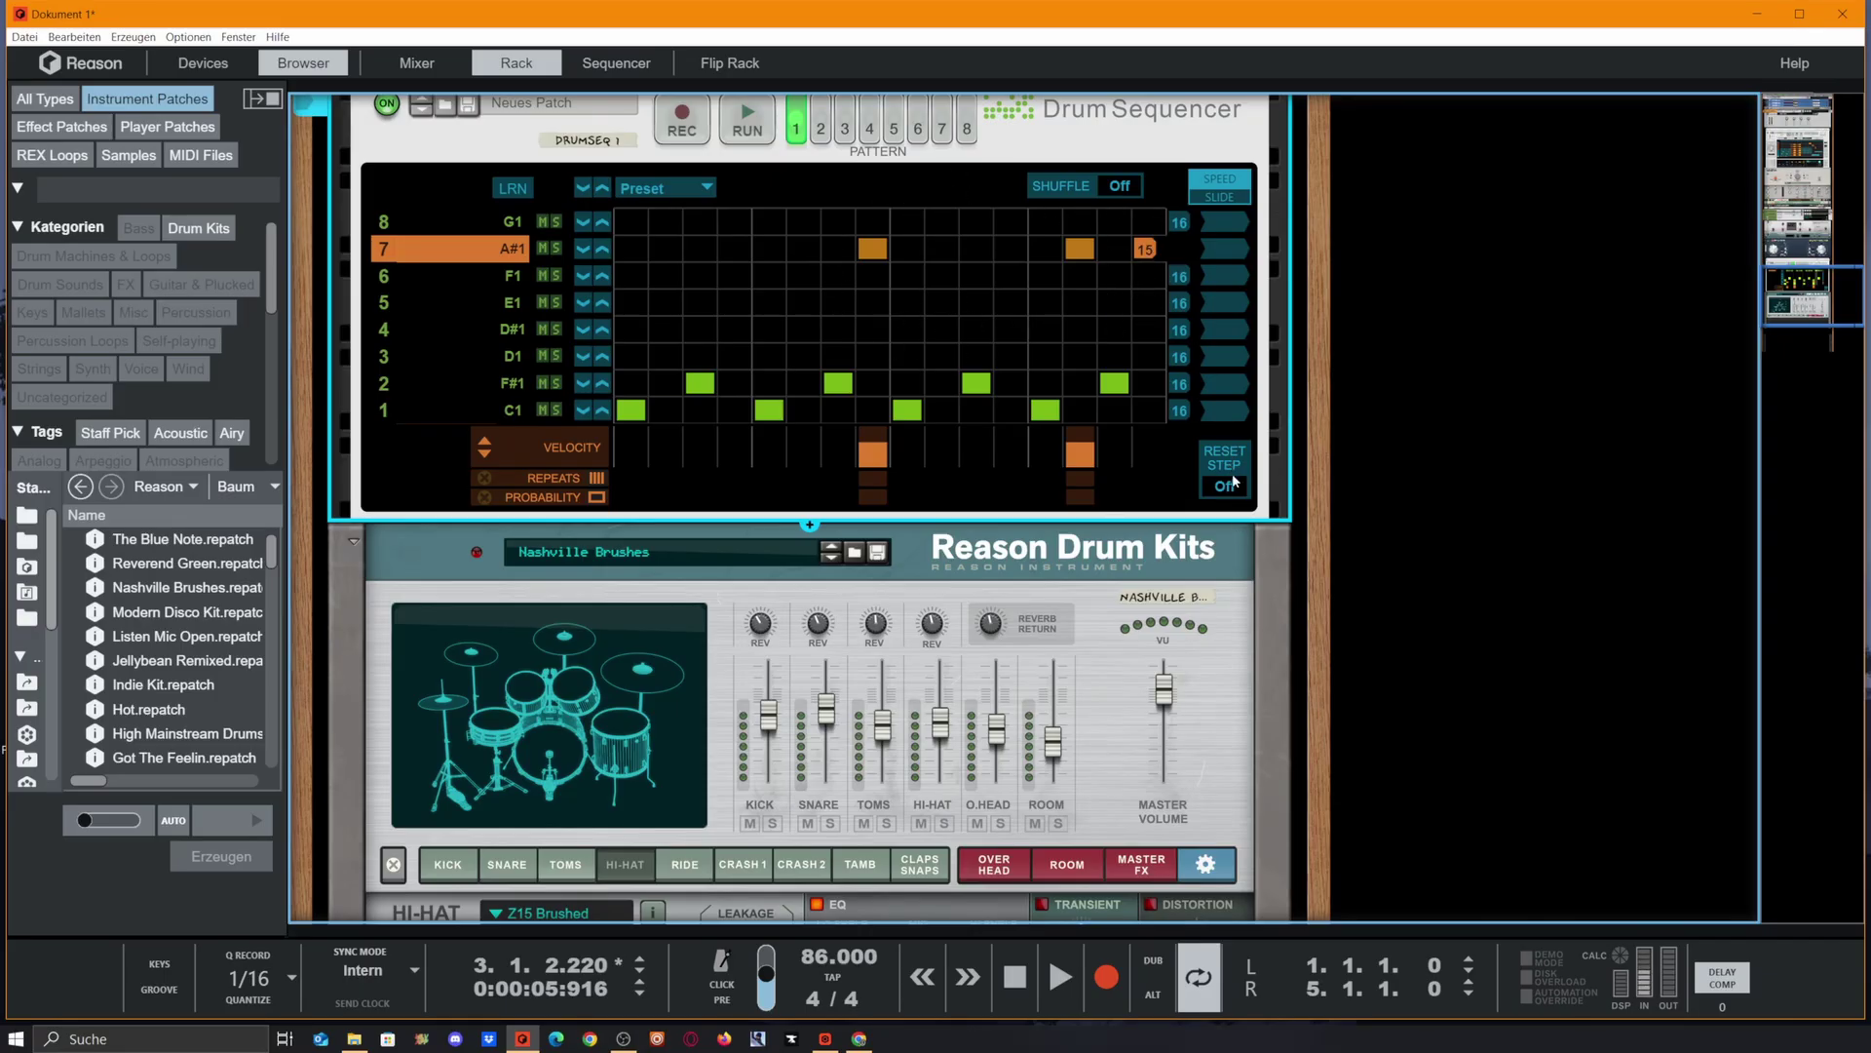
{"action": "left_click_drag", "start_coordinate": [1230, 494], "coordinate": [1292, 401]}
{"action": "left_click_drag", "start_coordinate": [1229, 495], "coordinate": [1246, 686]}
{"action": "left_click_drag", "start_coordinate": [1224, 489], "coordinate": [1233, 522]}
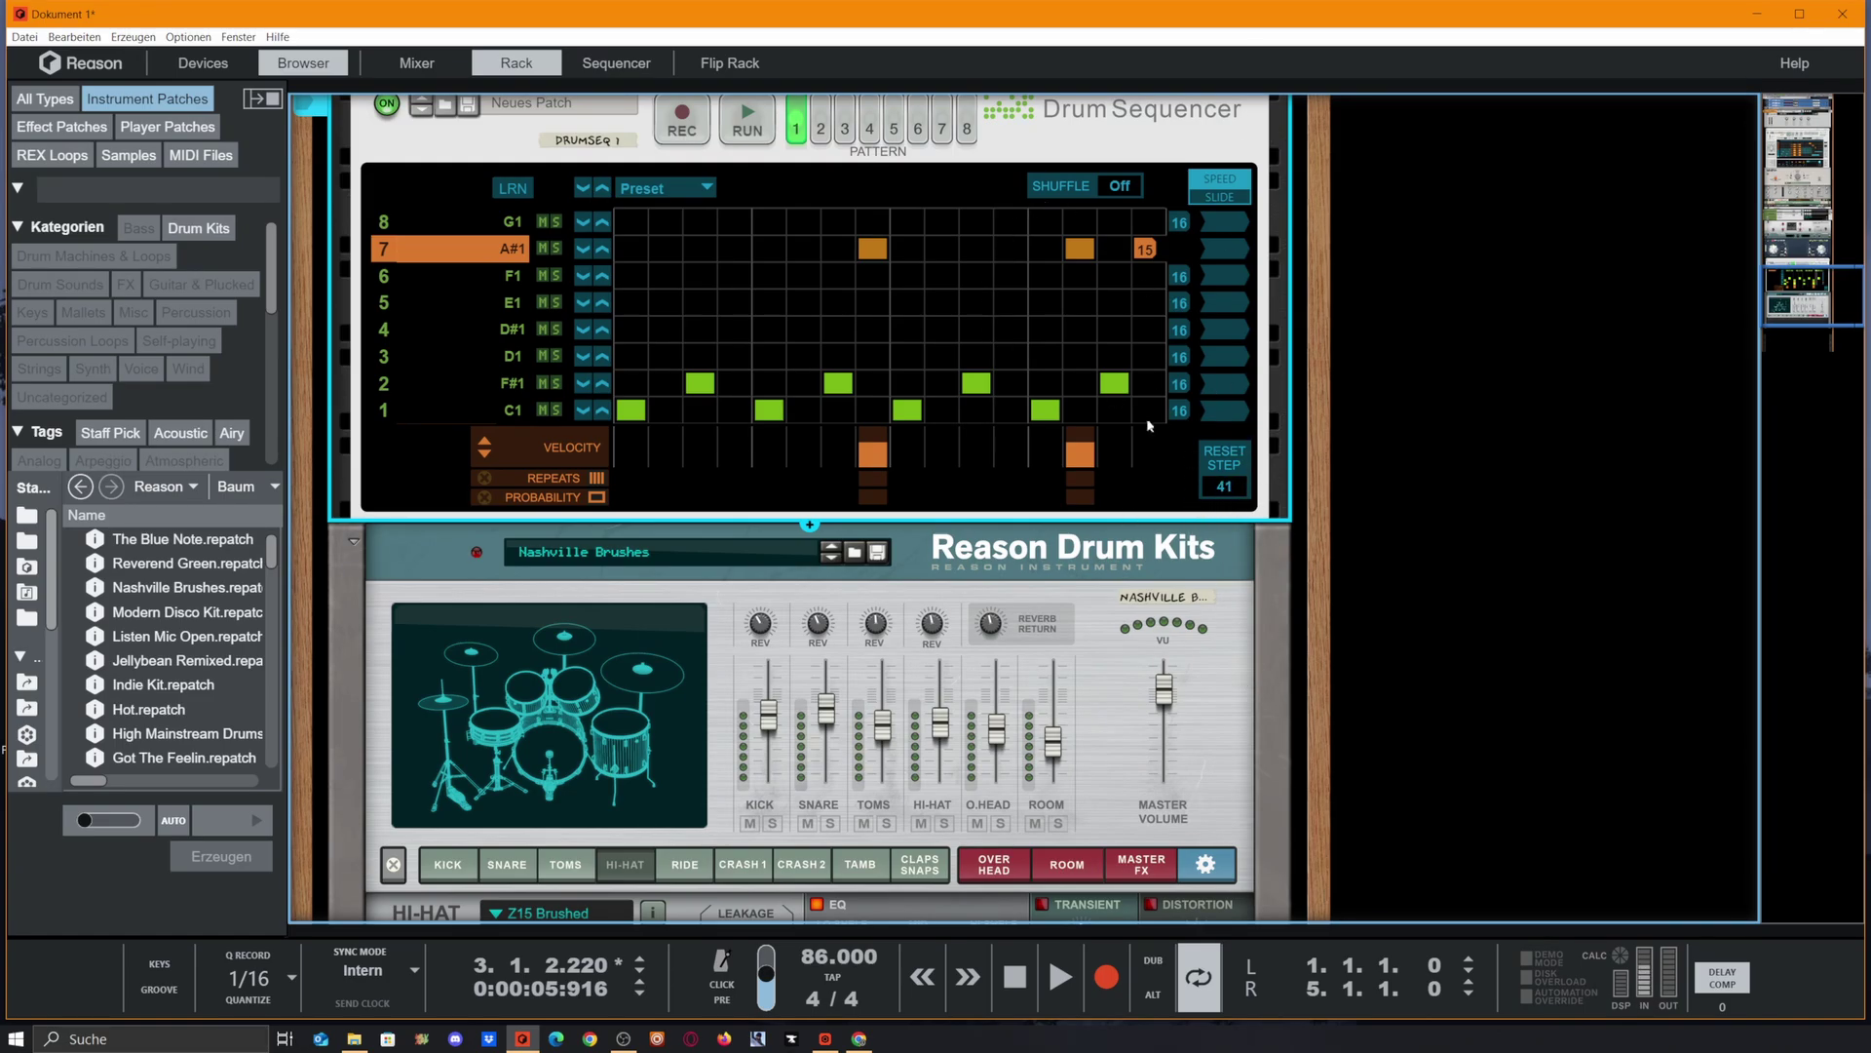
{"action": "left_click_drag", "start_coordinate": [1230, 495], "coordinate": [1234, 501]}
{"action": "left_click_drag", "start_coordinate": [1177, 277], "coordinate": [1039, 285]}
{"action": "mouse_move", "coordinate": [1062, 275]}
{"action": "left_mouse_down"}
{"action": "mouse_move", "coordinate": [1039, 277]}
{"action": "mouse_move", "coordinate": [1228, 278]}
{"action": "left_mouse_up"}
Select the D#1 lane and add notes on steps 2, 4, 6 and 8.
{"action": "left_click", "coordinate": [382, 277]}
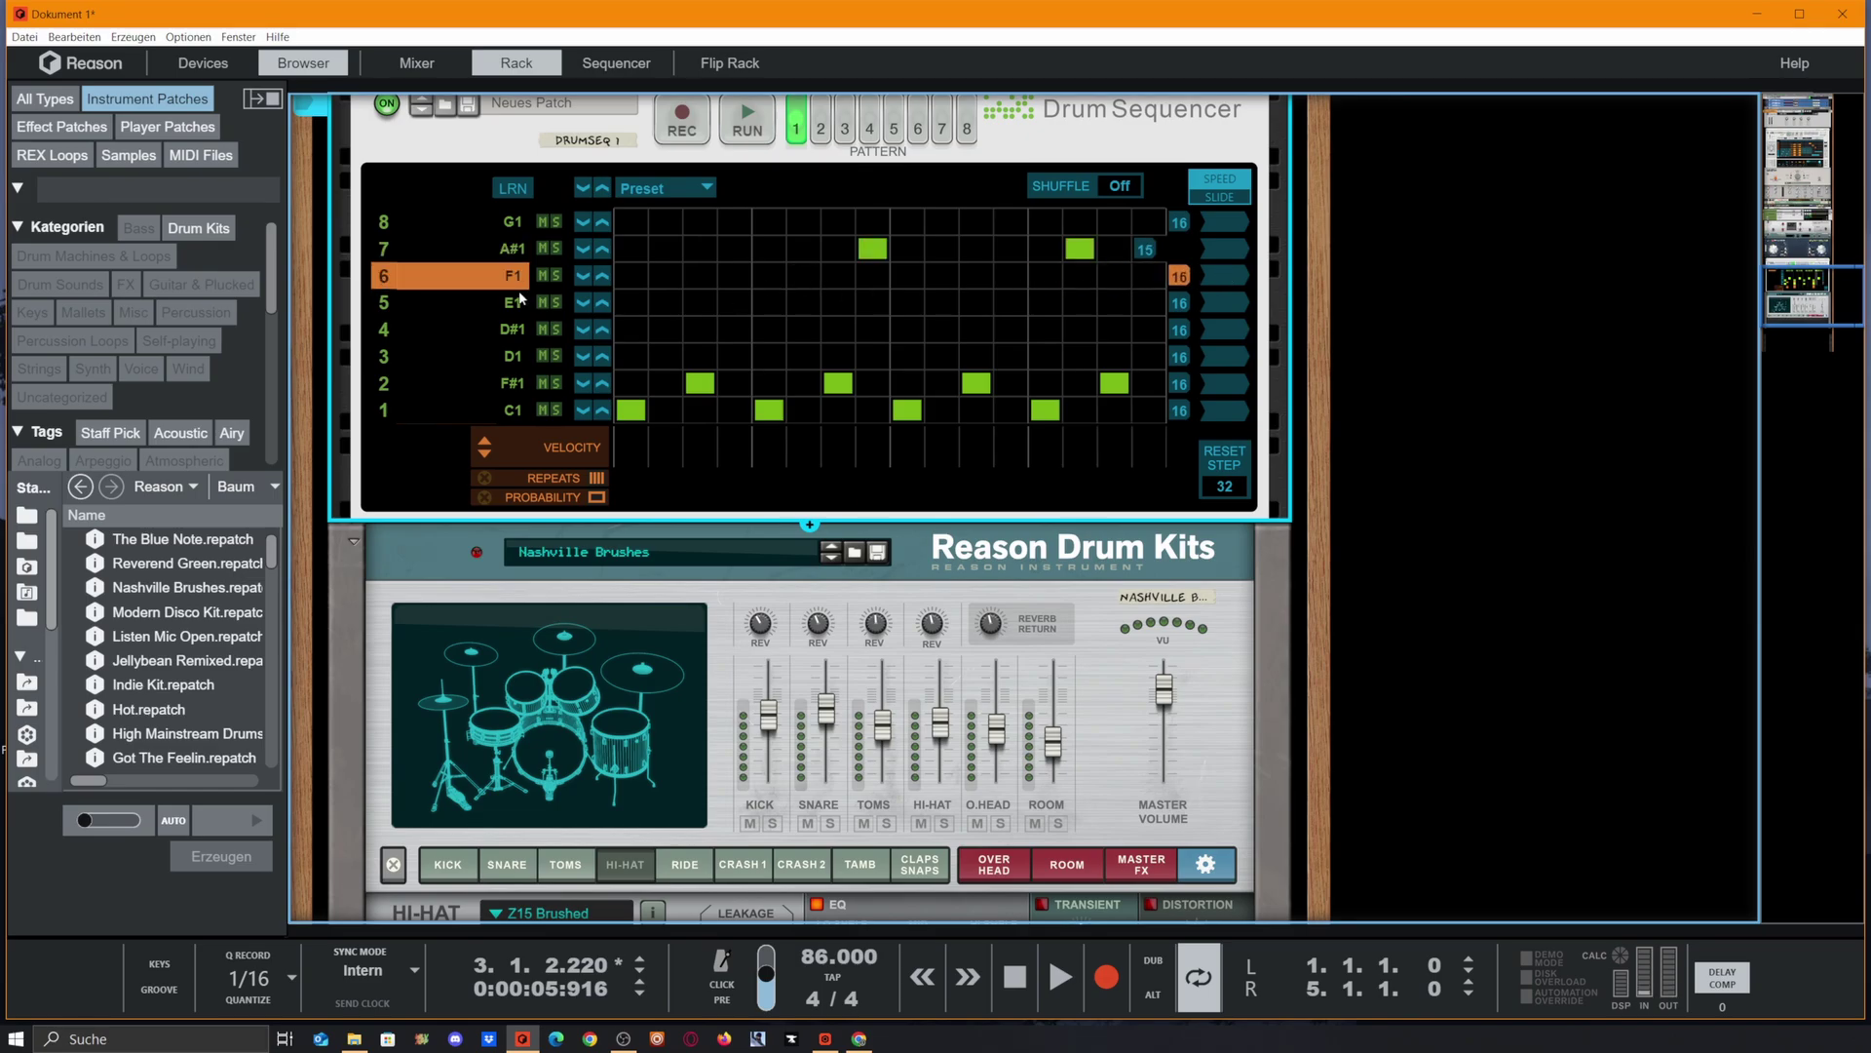
{"action": "left_click", "coordinate": [383, 308]}
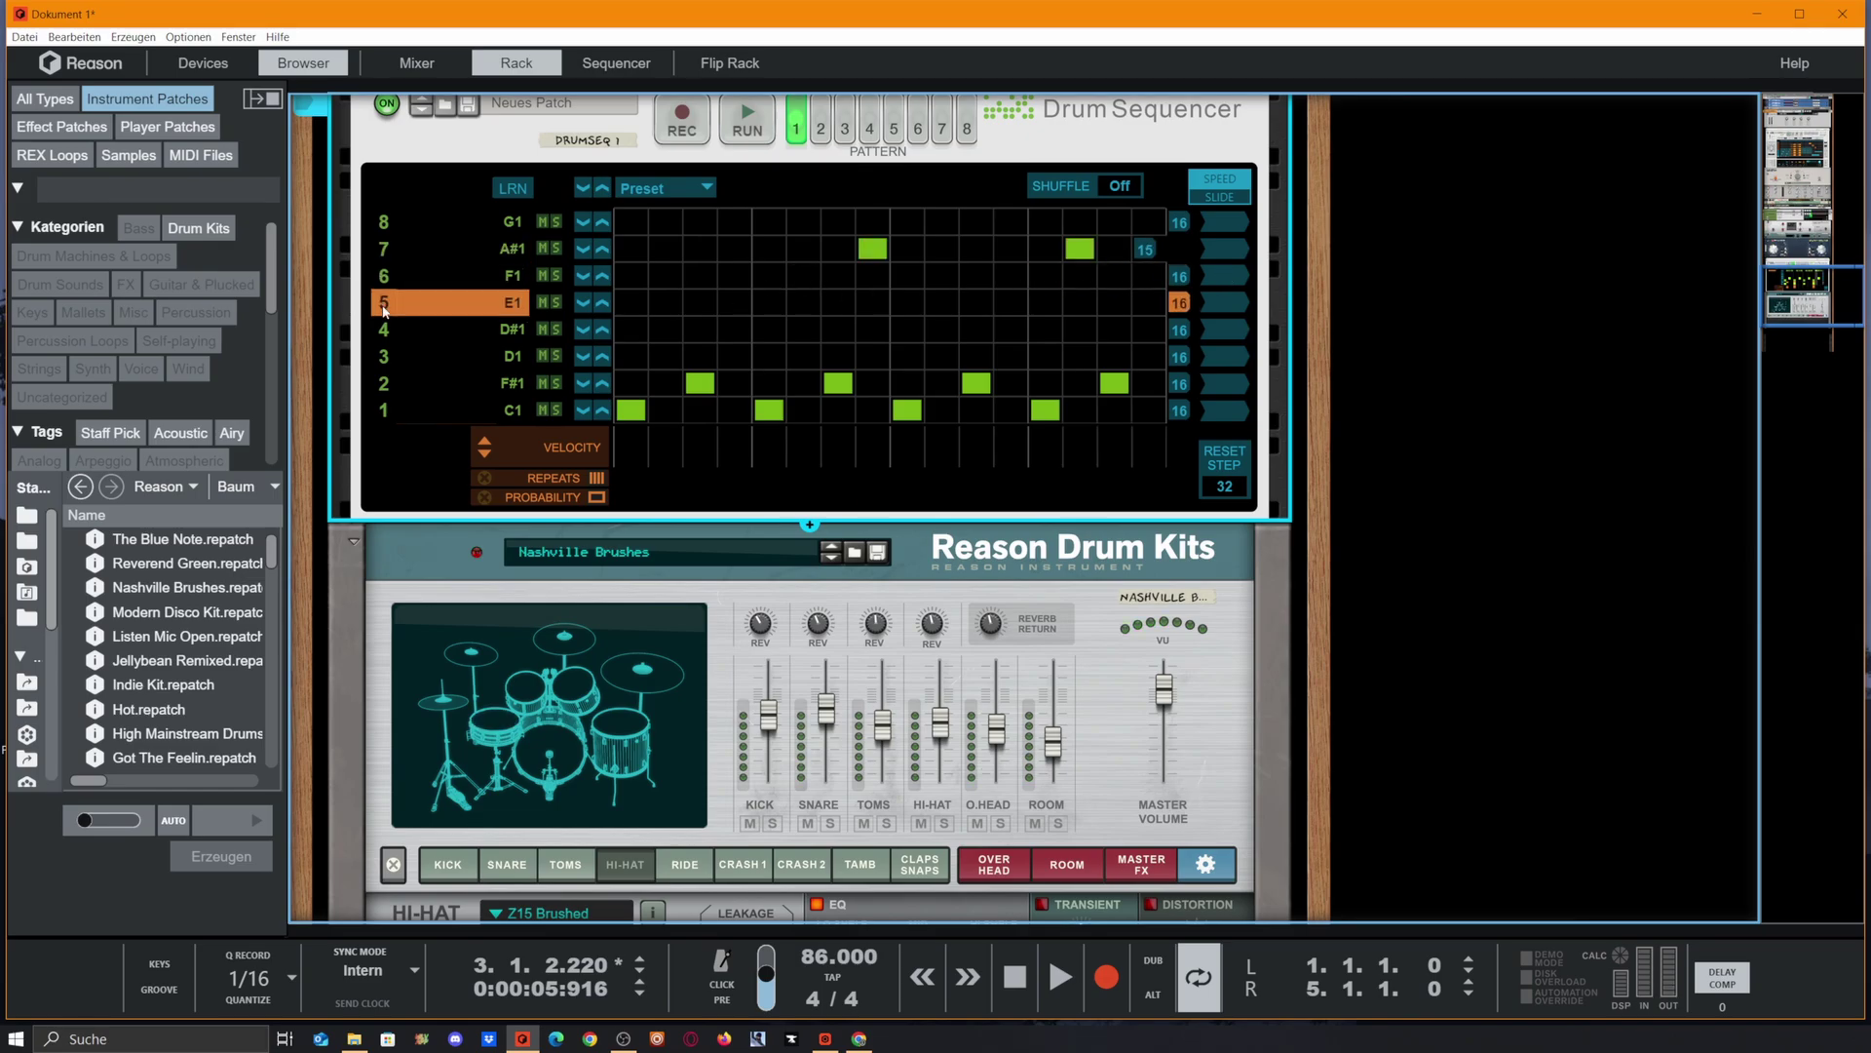
{"action": "left_click", "coordinate": [383, 331]}
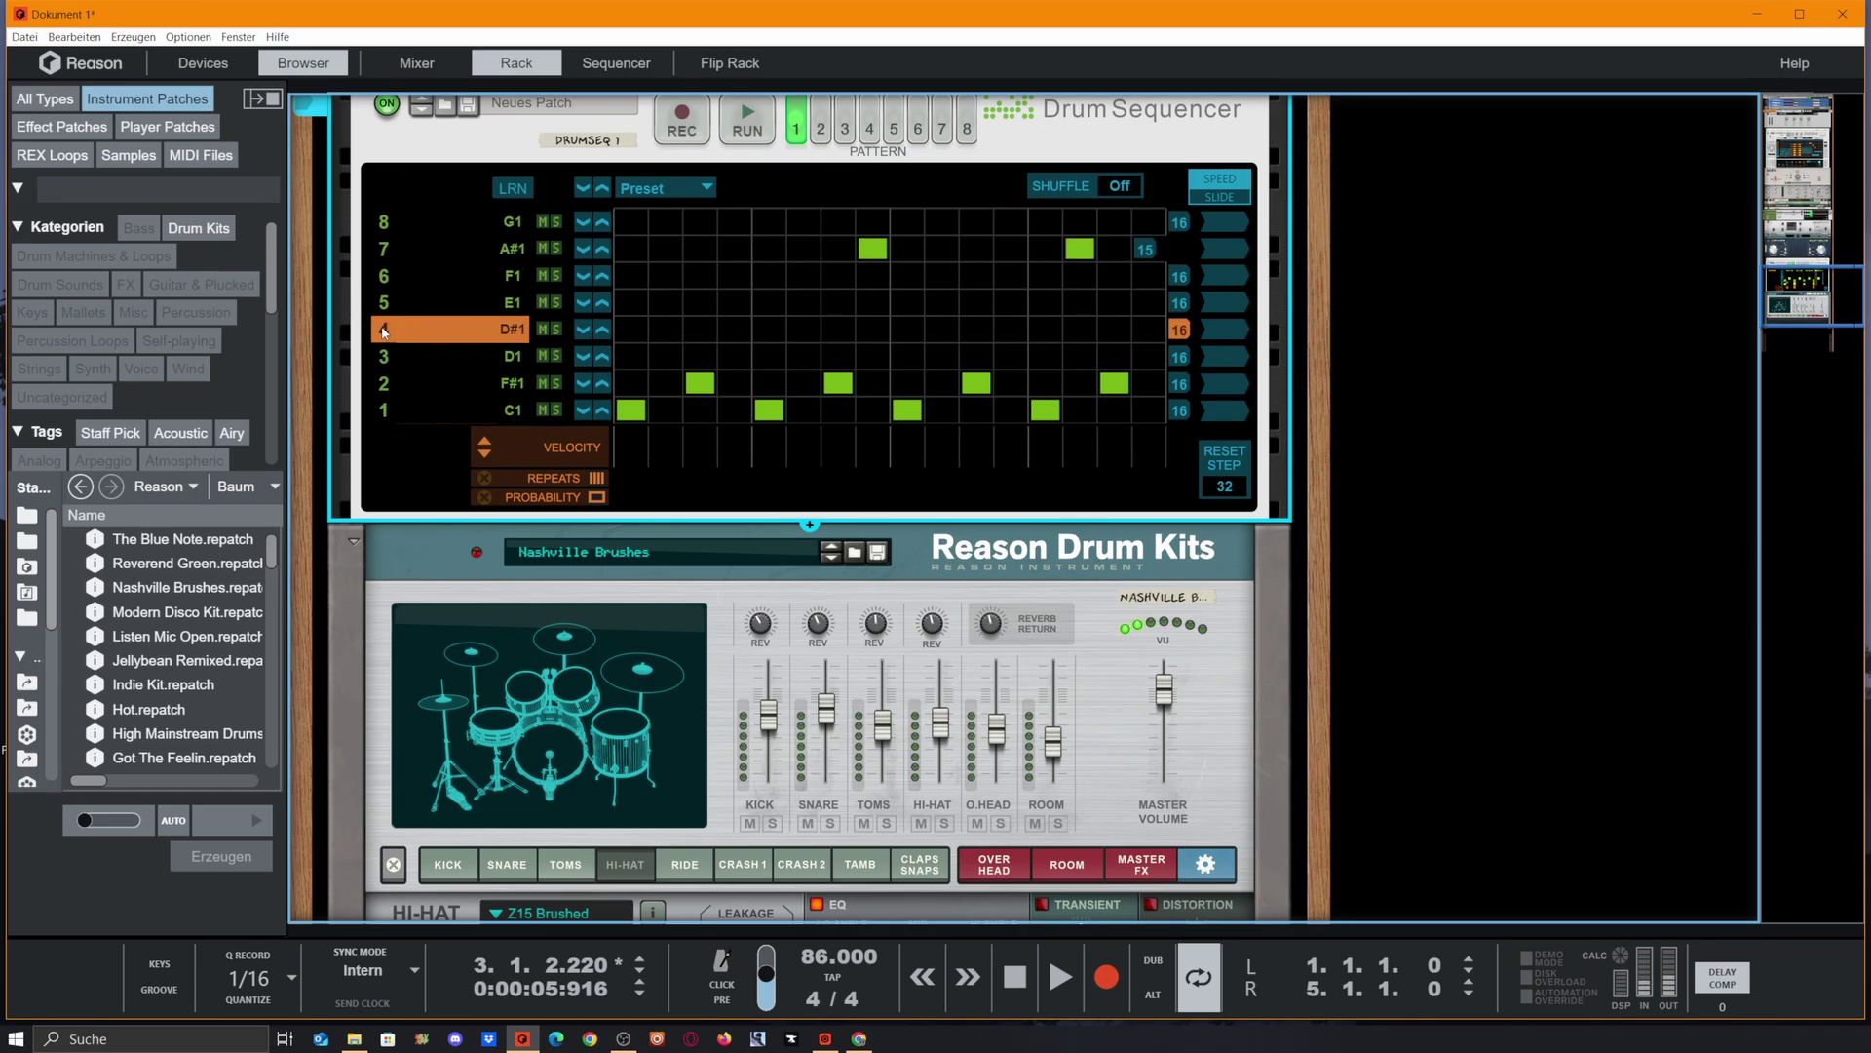
{"action": "left_click", "coordinate": [666, 329]}
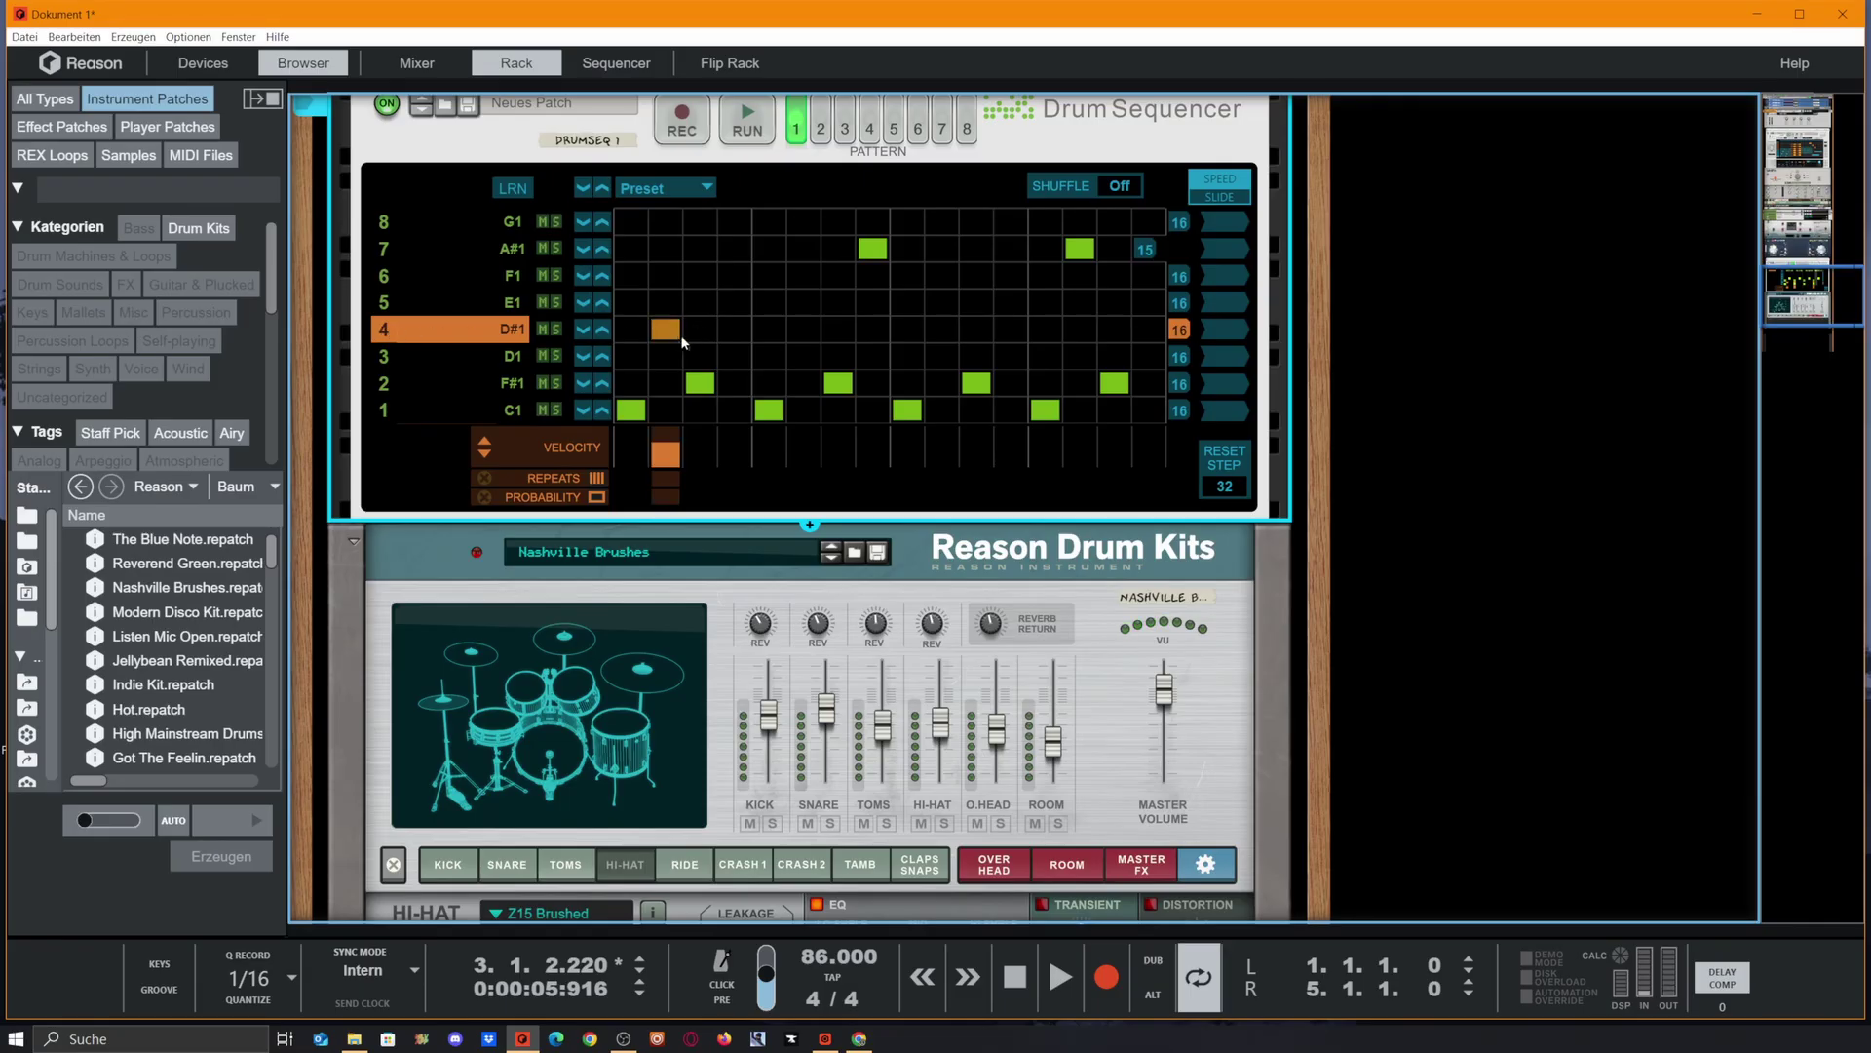
{"action": "left_click", "coordinate": [735, 330]}
{"action": "left_click", "coordinate": [805, 330]}
{"action": "left_click", "coordinate": [874, 329]}
Start playback, add D#1 notes on steps 10, 12, 14 and 16, and lower their velocities.
{"action": "key", "text": "space"}
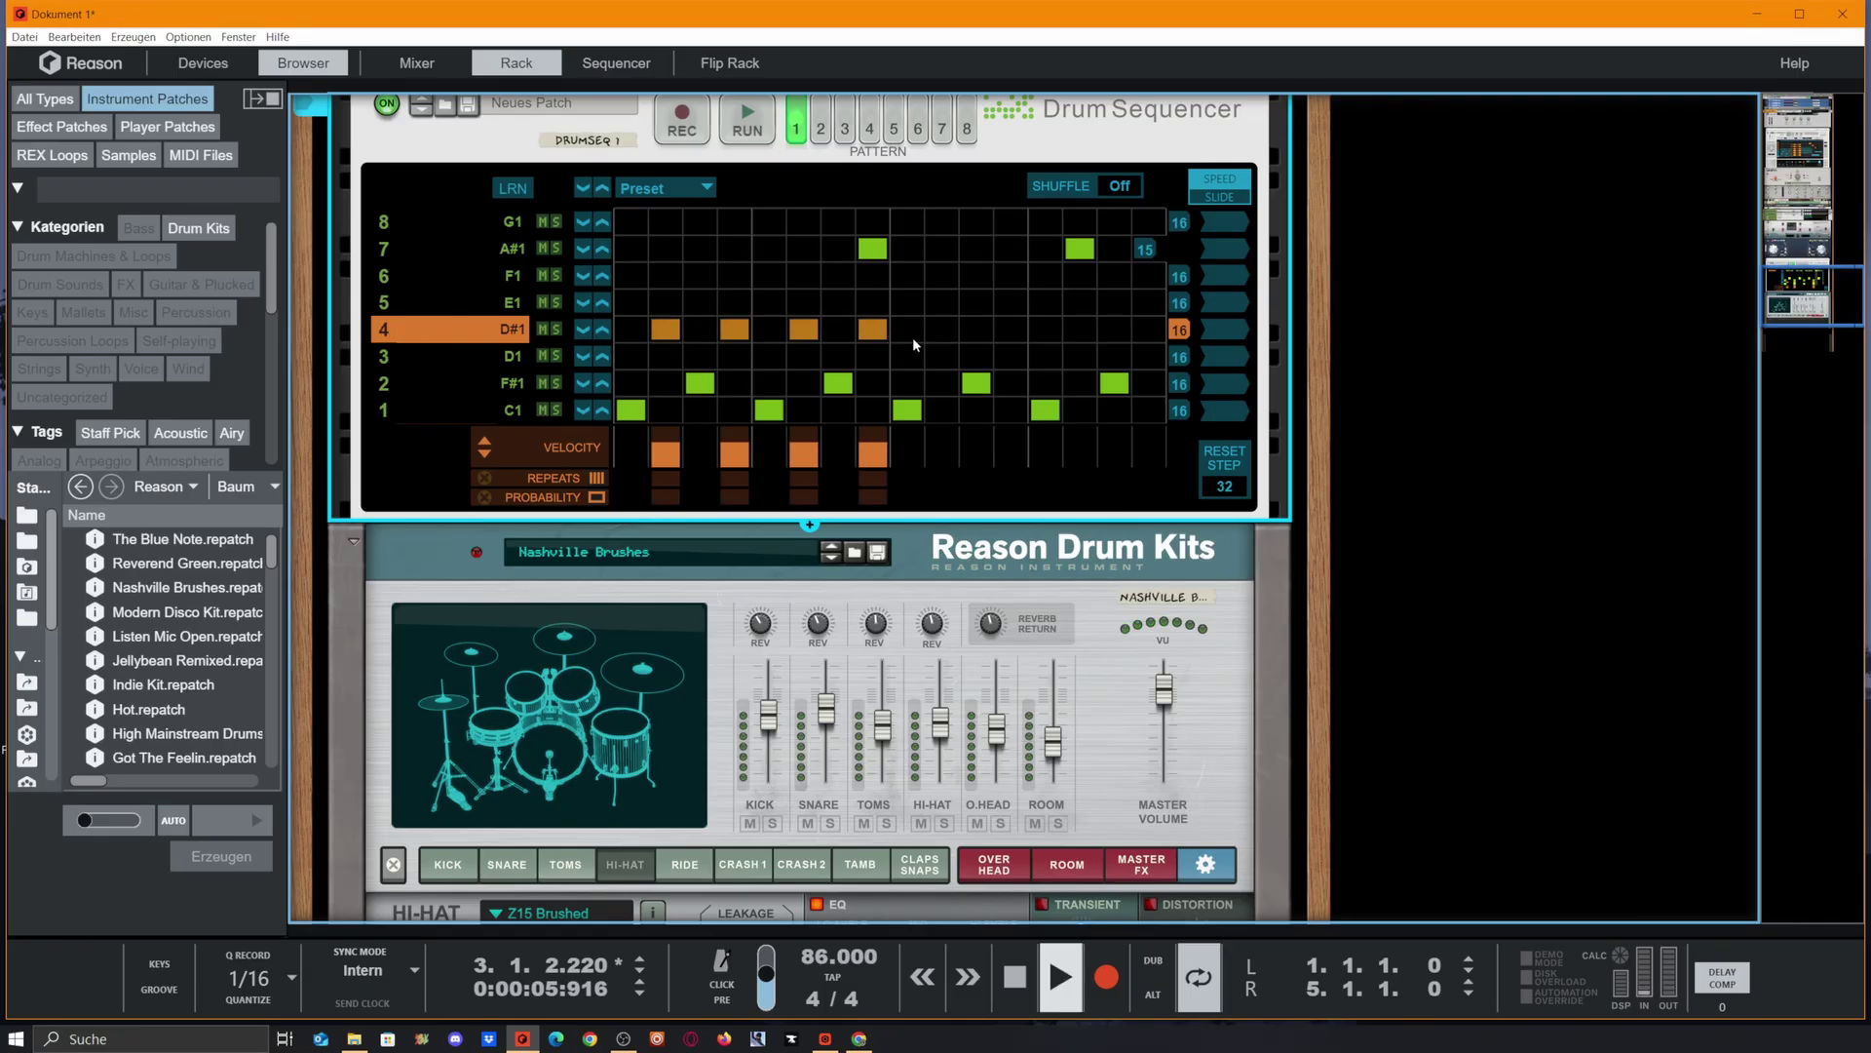
{"action": "left_click", "coordinate": [942, 329]}
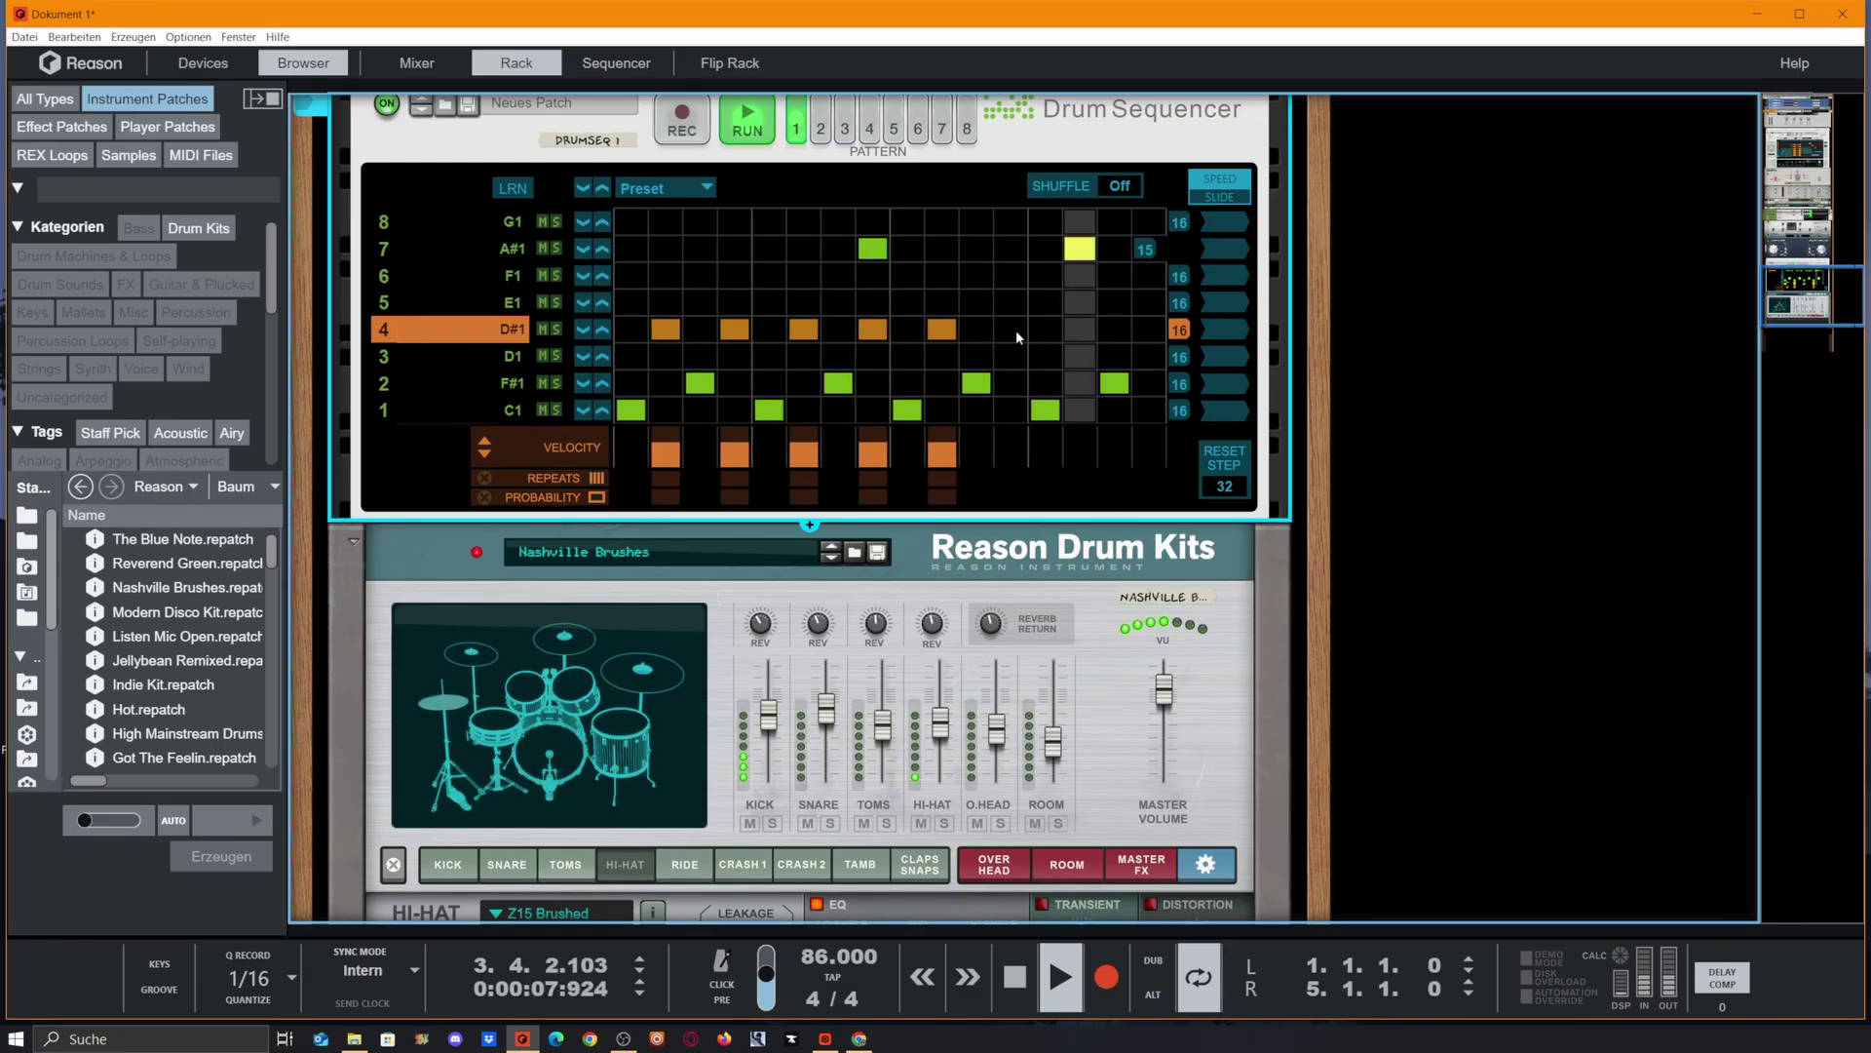
{"action": "left_click", "coordinate": [1011, 329]}
{"action": "left_click", "coordinate": [1080, 329]}
{"action": "left_click", "coordinate": [1149, 329]}
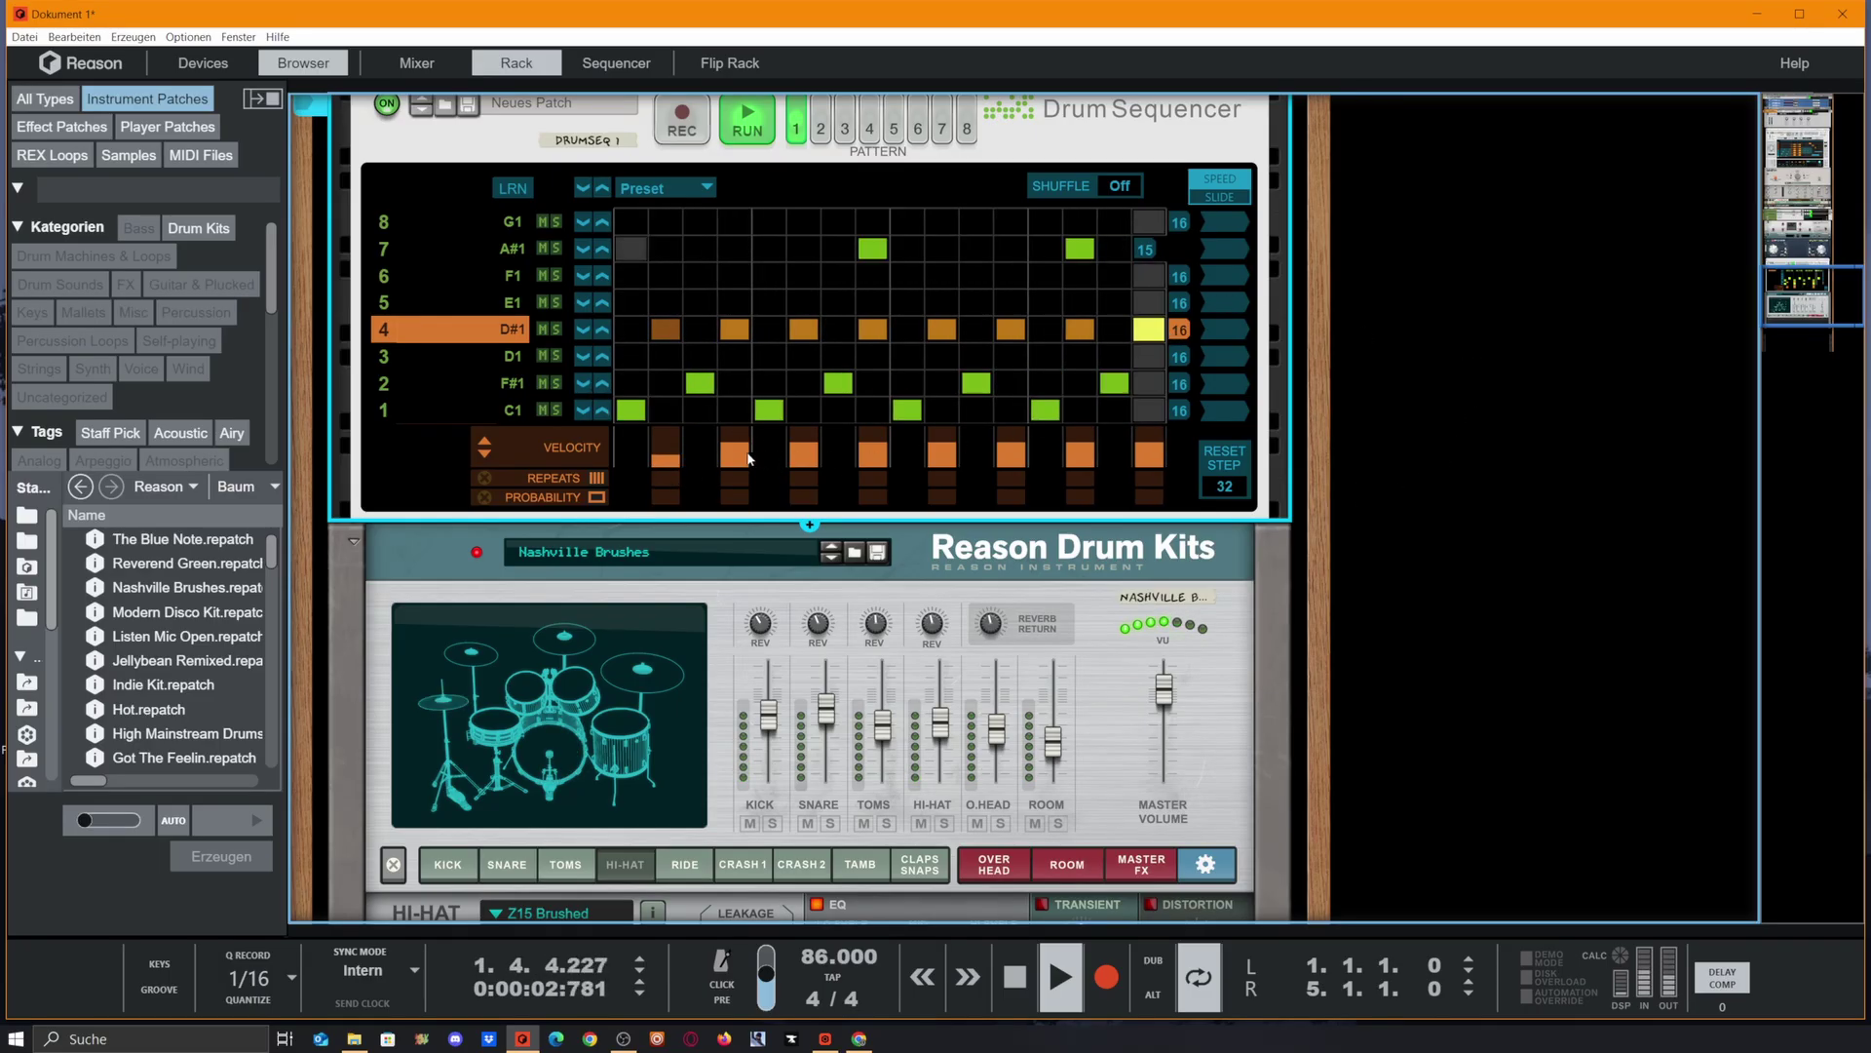
{"action": "left_click_drag", "start_coordinate": [666, 456], "coordinate": [873, 458]}
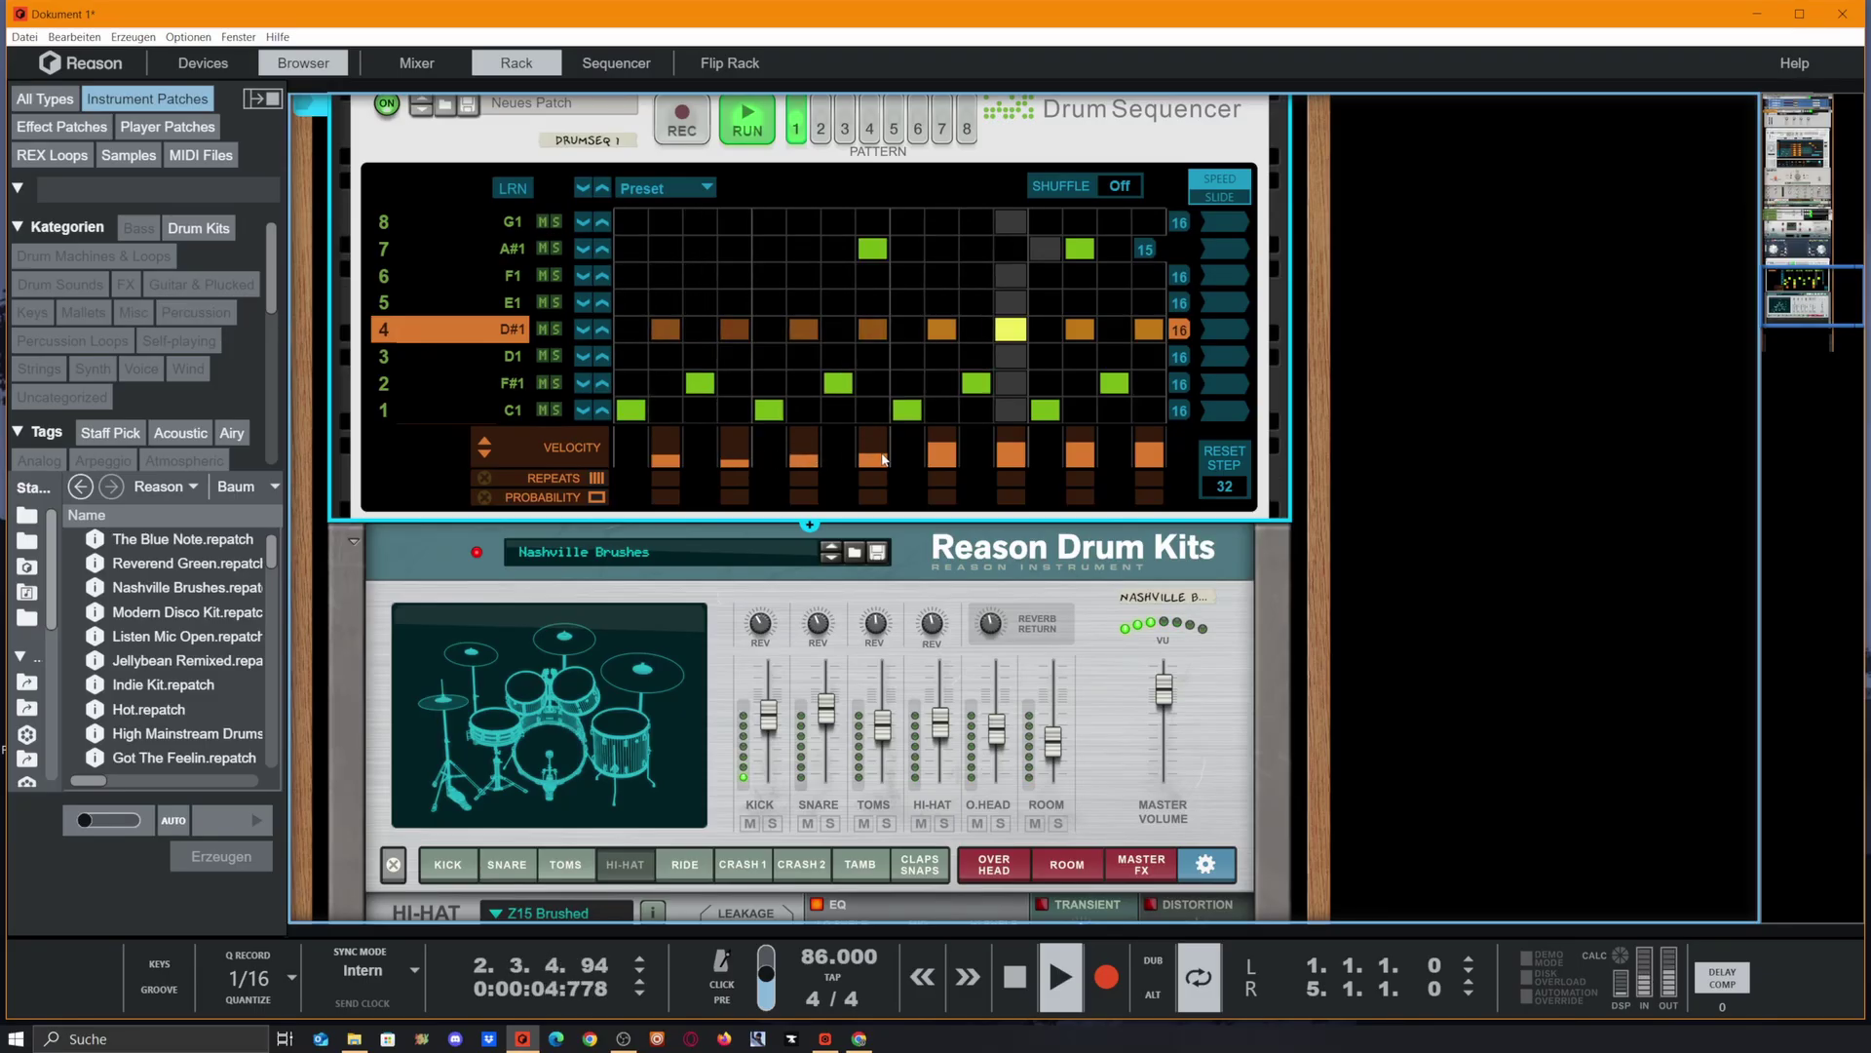
{"action": "left_click_drag", "start_coordinate": [743, 456], "coordinate": [1151, 456]}
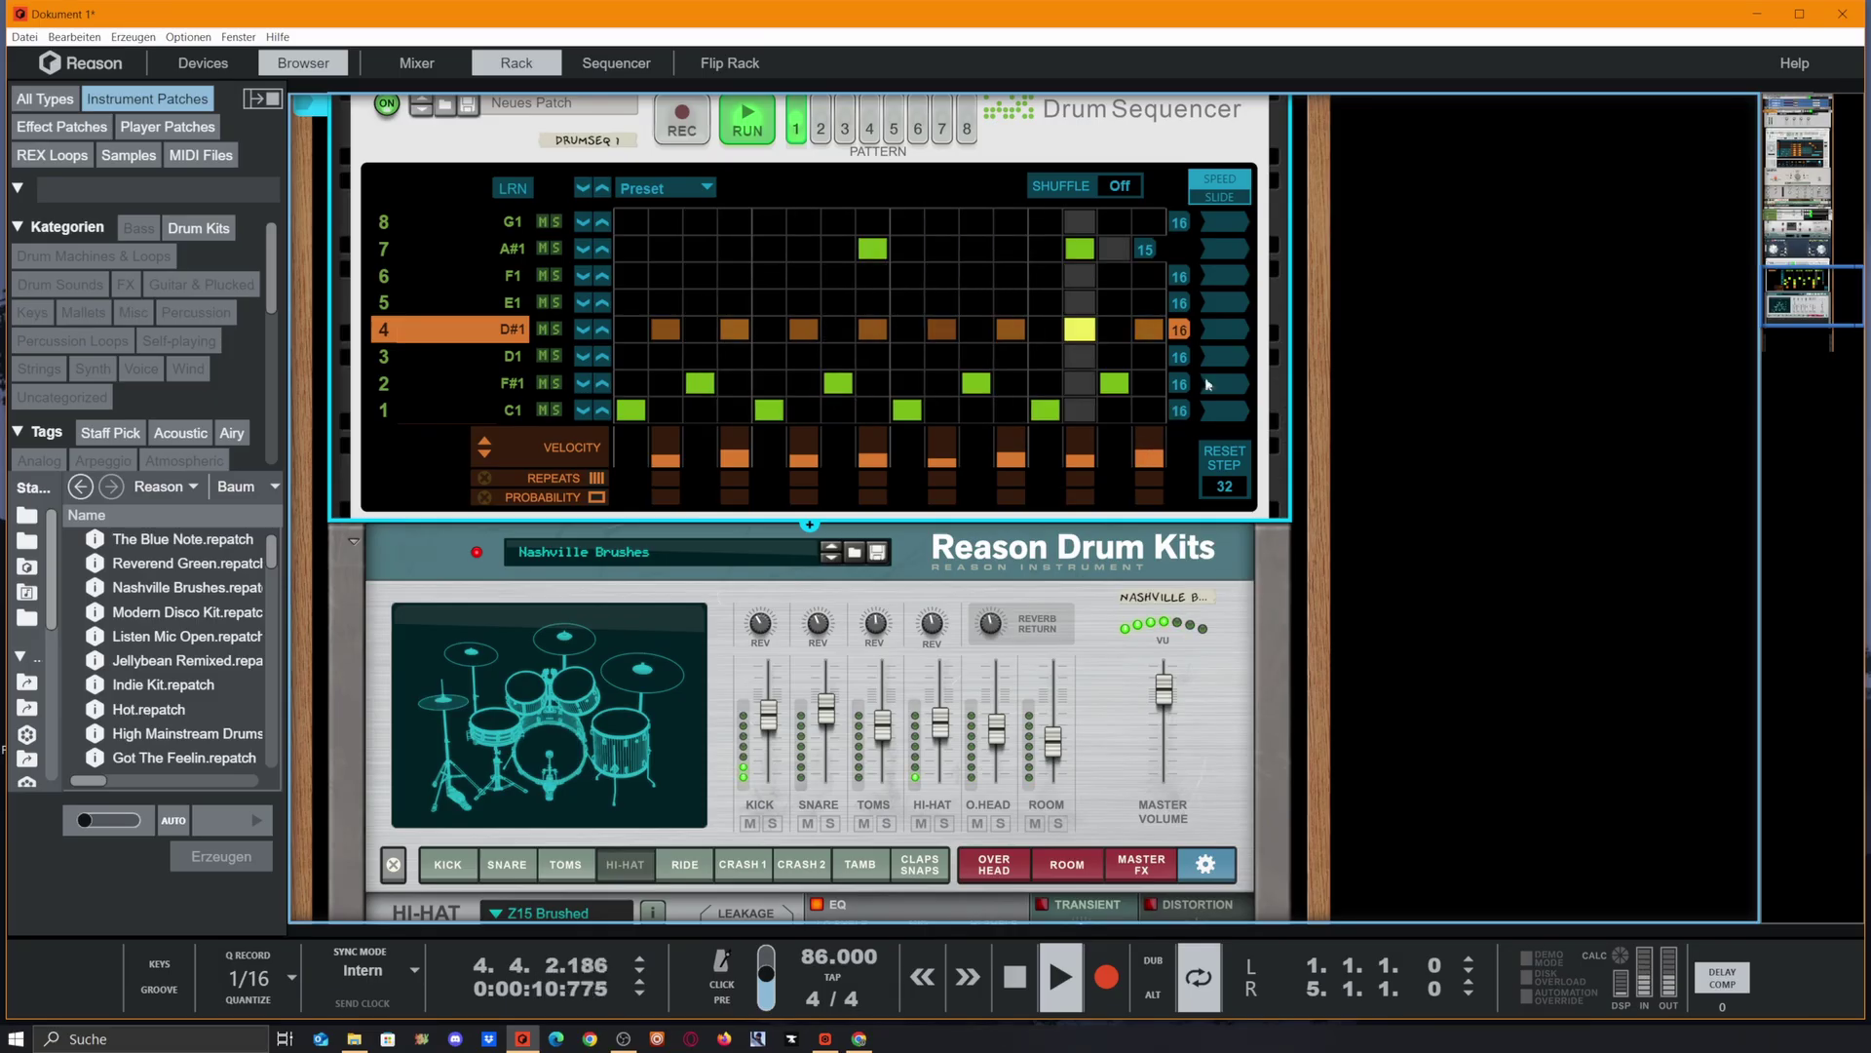
Switch the lane column to SLIDE and set the D#1 lane's slide to +8.
{"action": "left_click", "coordinate": [1234, 328]}
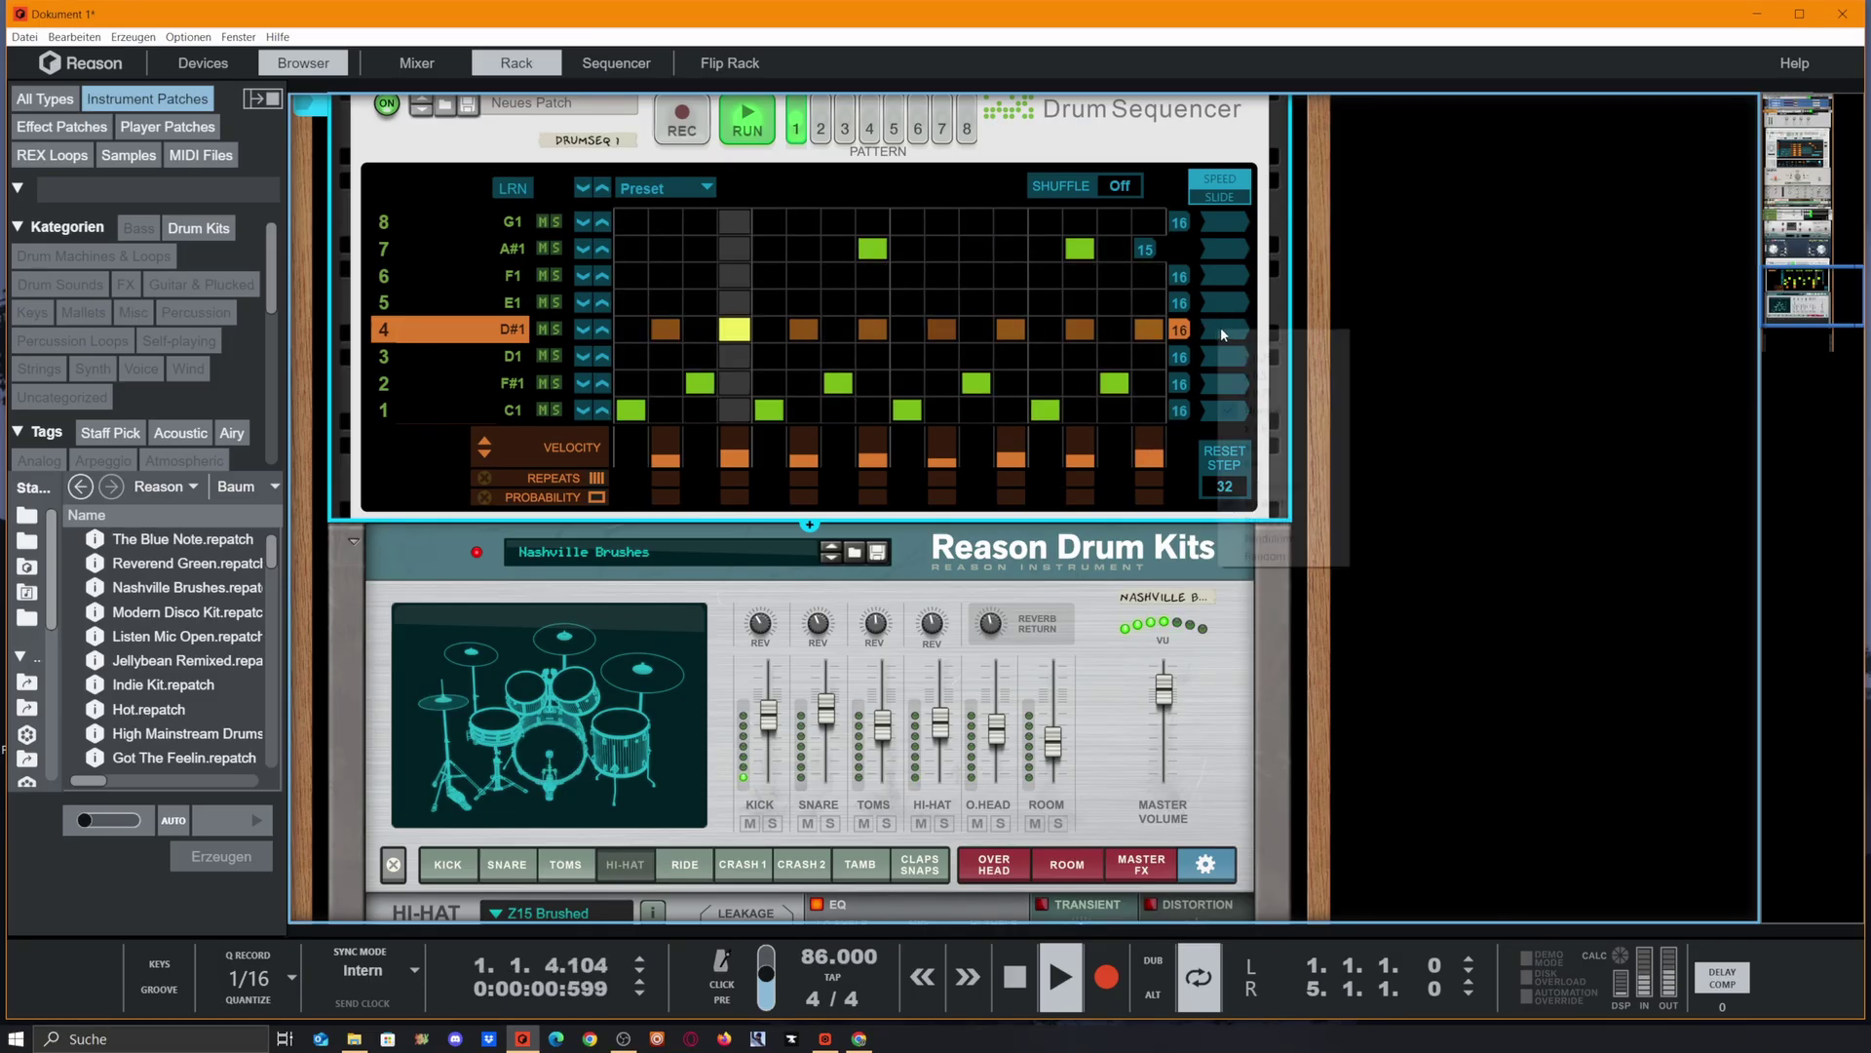
{"action": "left_click", "coordinate": [1232, 199]}
{"action": "key", "text": "space"}
{"action": "left_click_drag", "start_coordinate": [1225, 330], "coordinate": [1227, 325]}
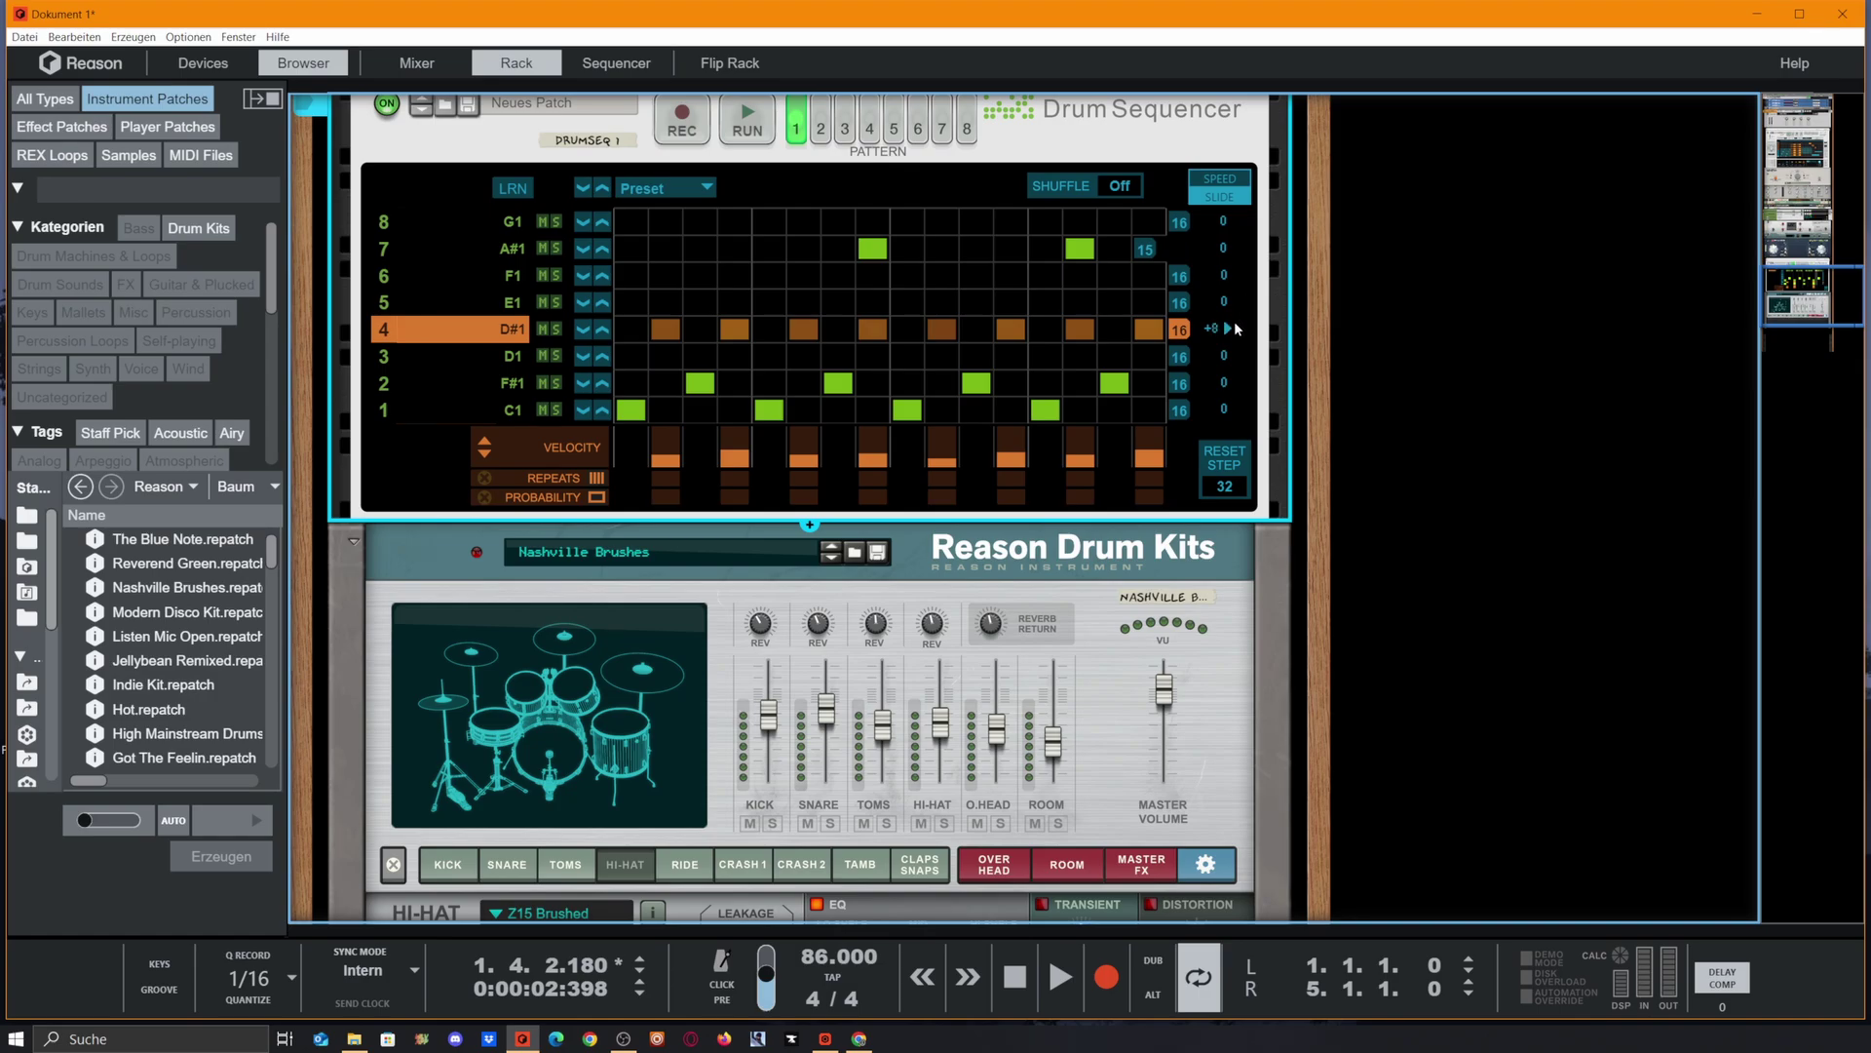
Audition the slide, then shorten the D#1 lane to 10 steps.
{"action": "key", "text": "space"}
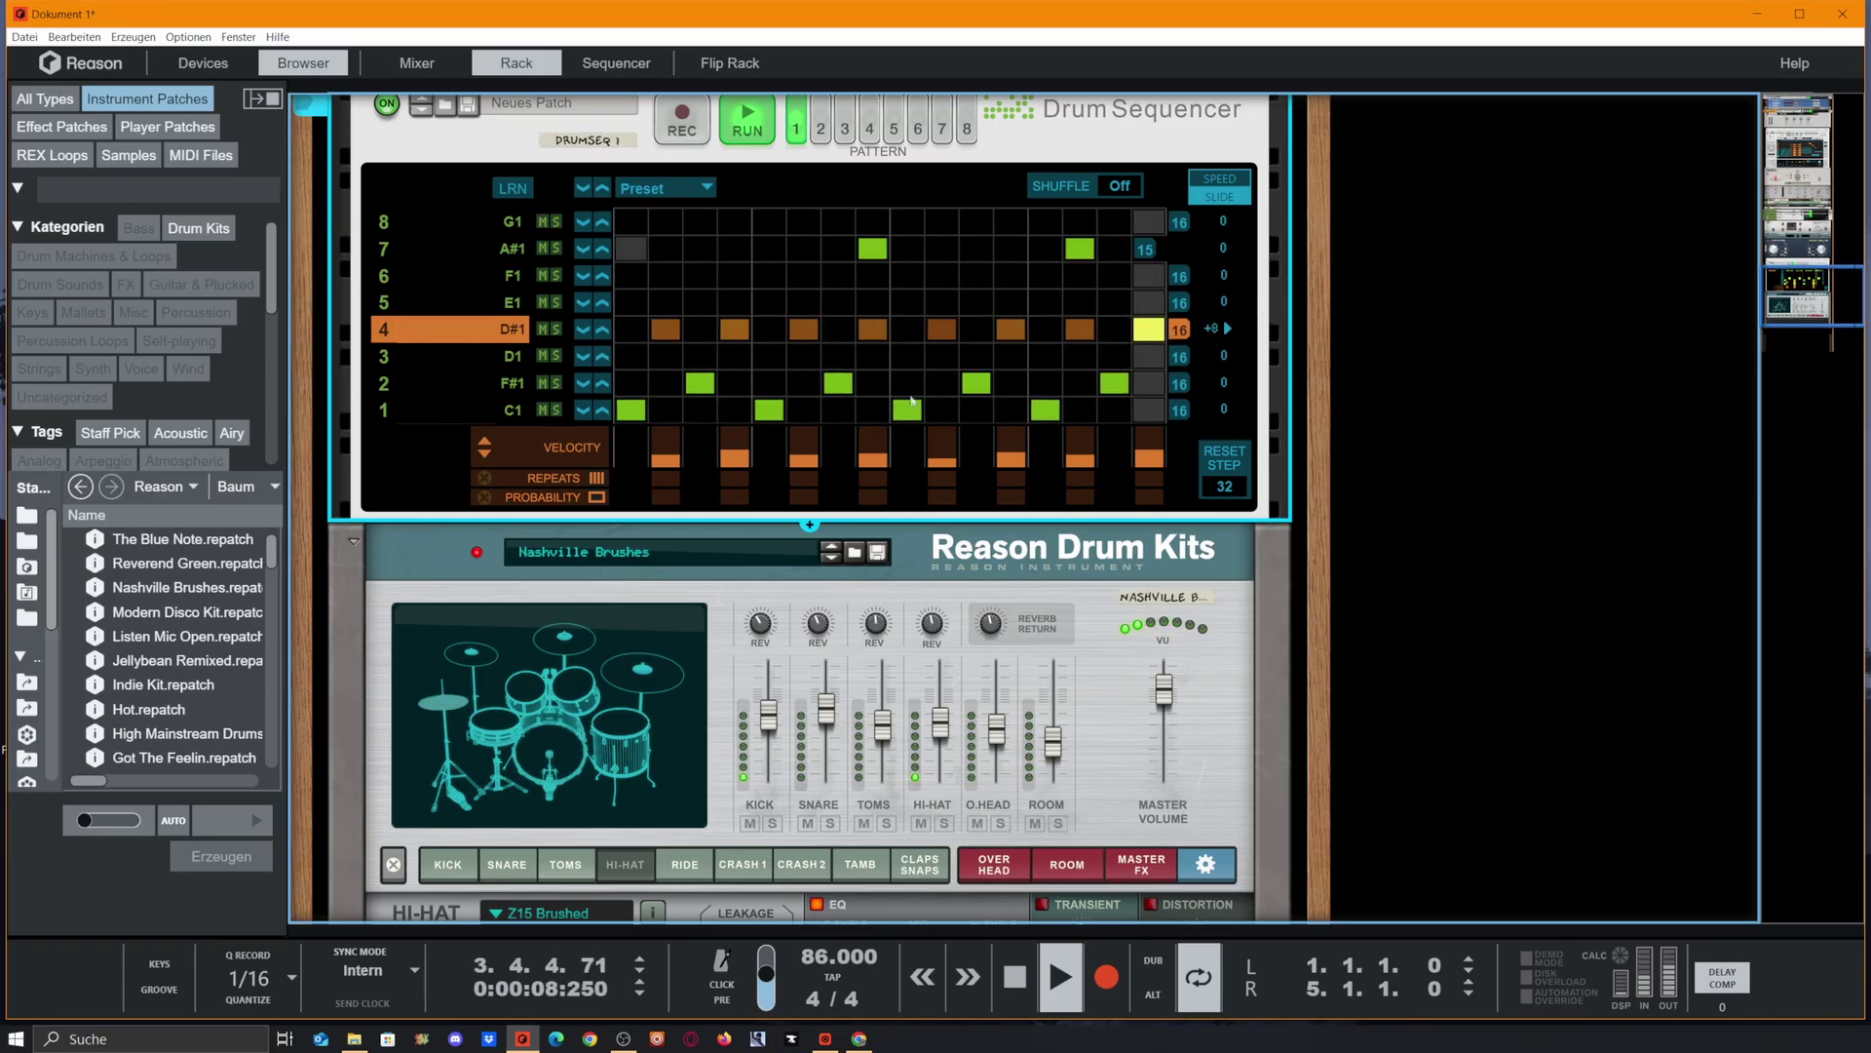
{"action": "key", "text": "space"}
{"action": "left_click_drag", "start_coordinate": [1181, 329], "coordinate": [991, 336]}
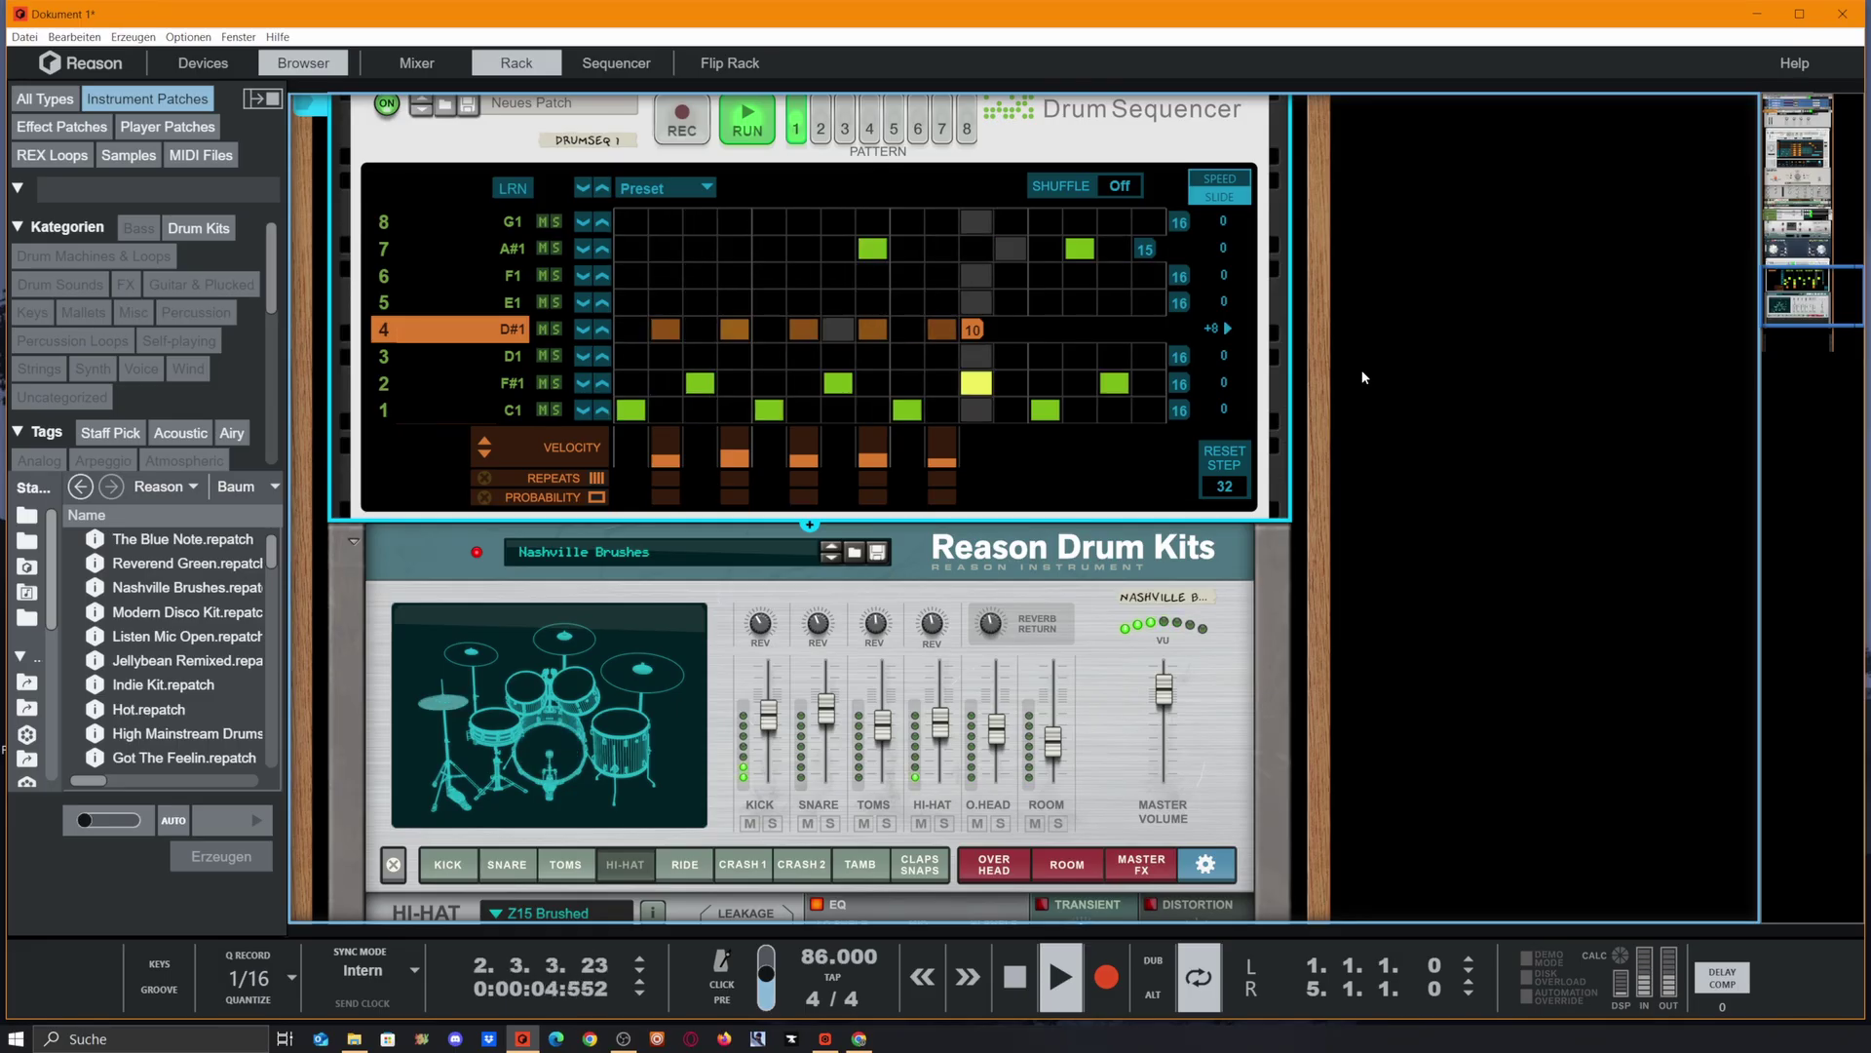
Undo the last edit with Ctrl+Z and restart playback.
{"action": "key", "text": "space"}
{"action": "key", "text": "ctrl+z"}
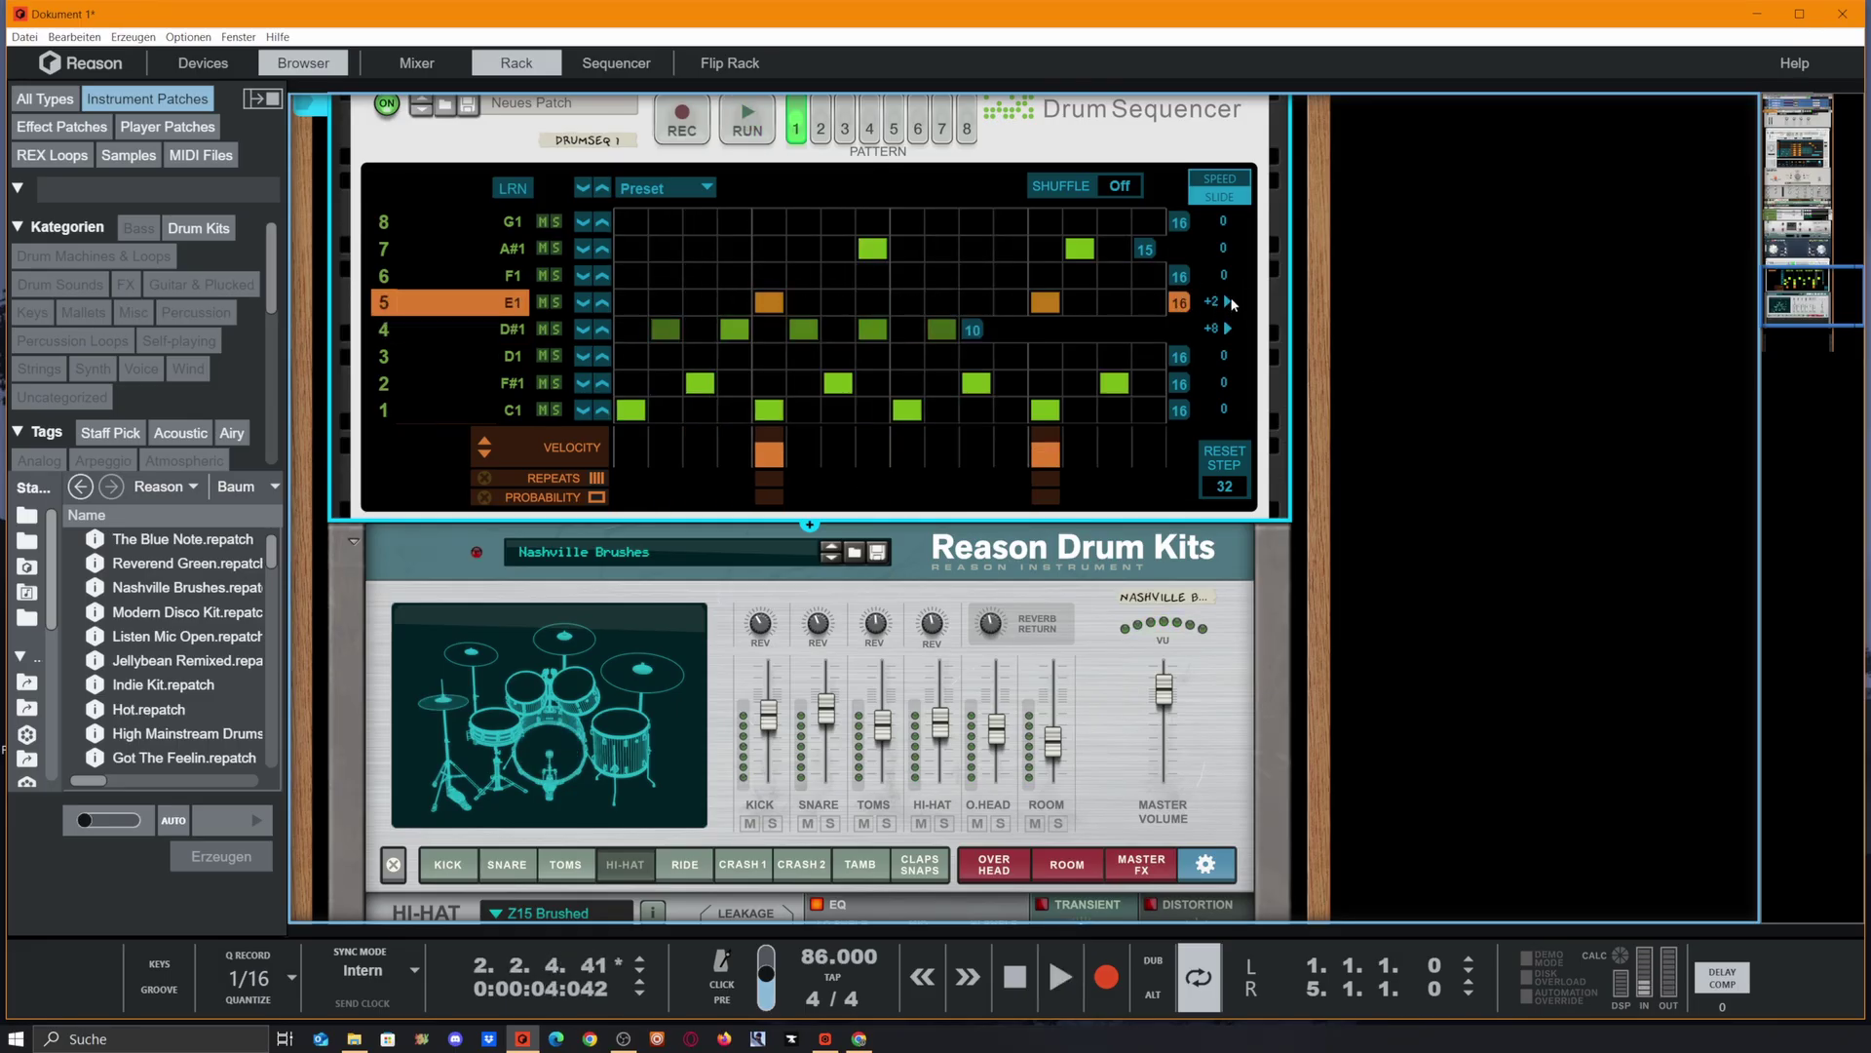
{"action": "key", "text": "space"}
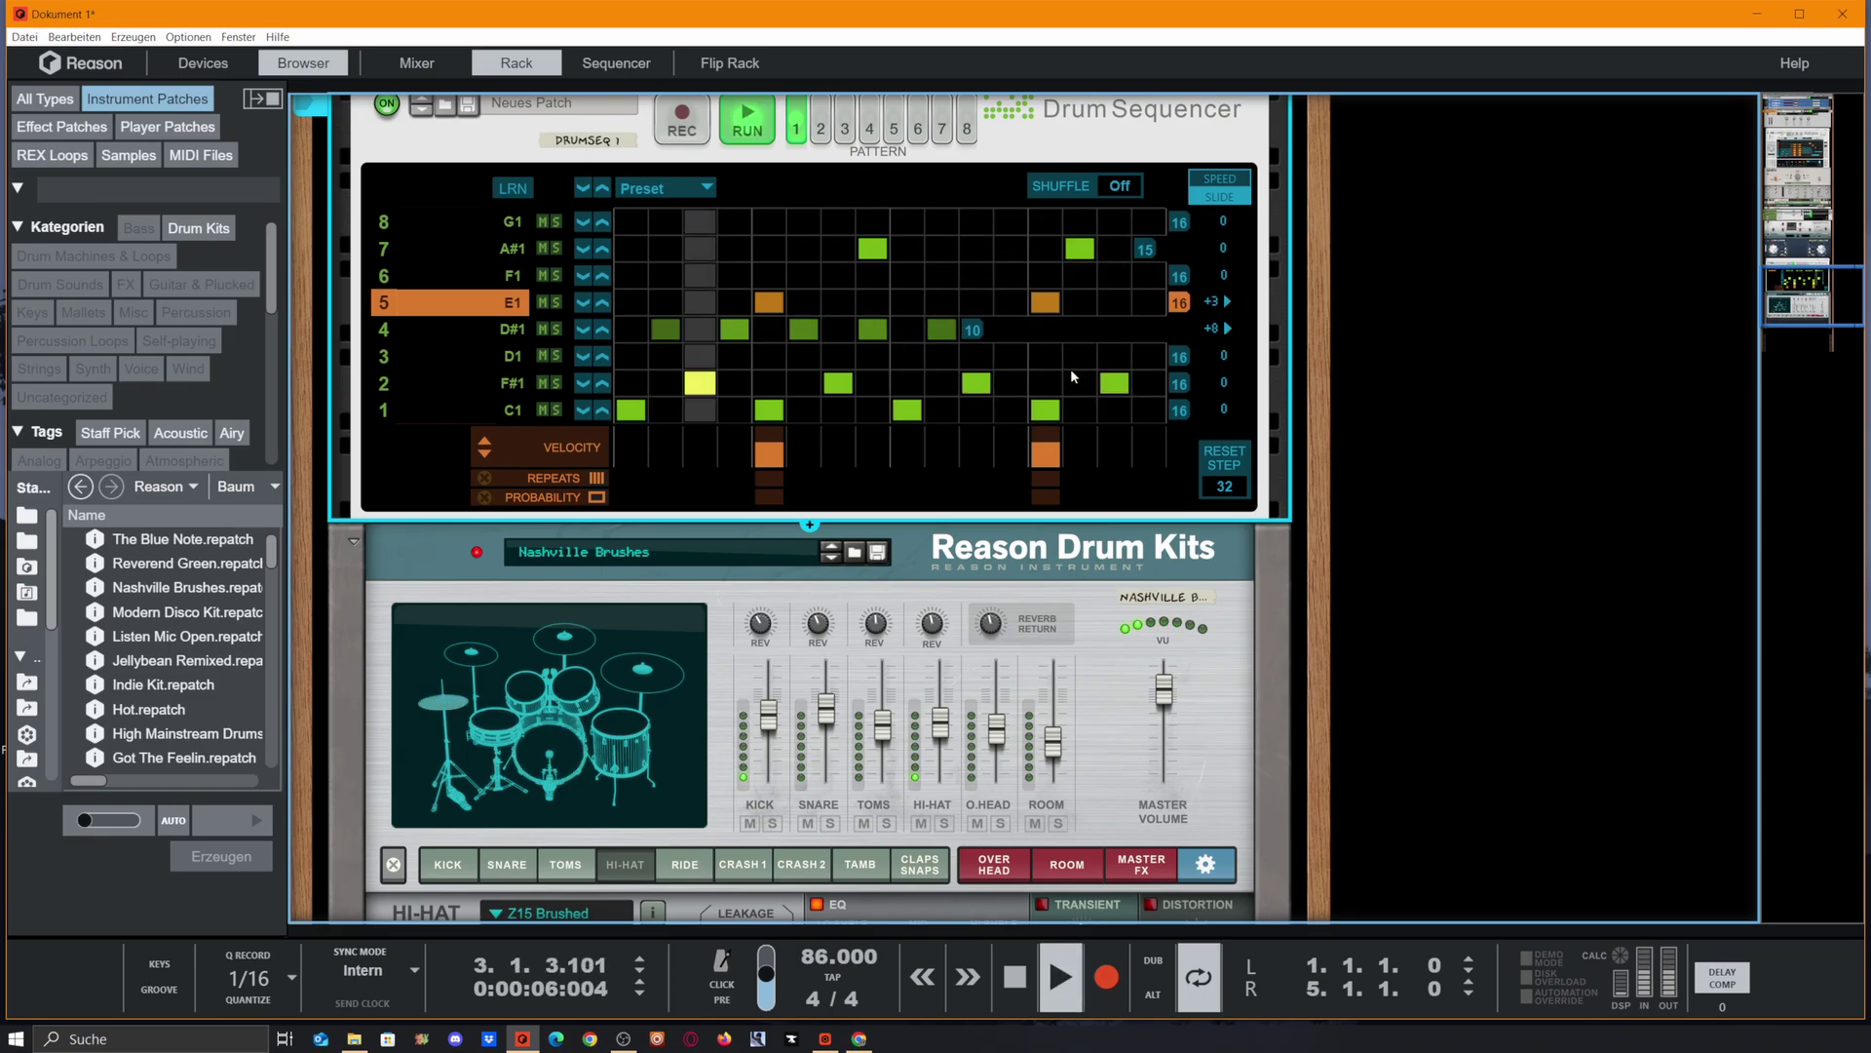
Leave the D1 lane with a single hit on step 16 and show the SPEED column.
{"action": "left_click", "coordinate": [394, 355]}
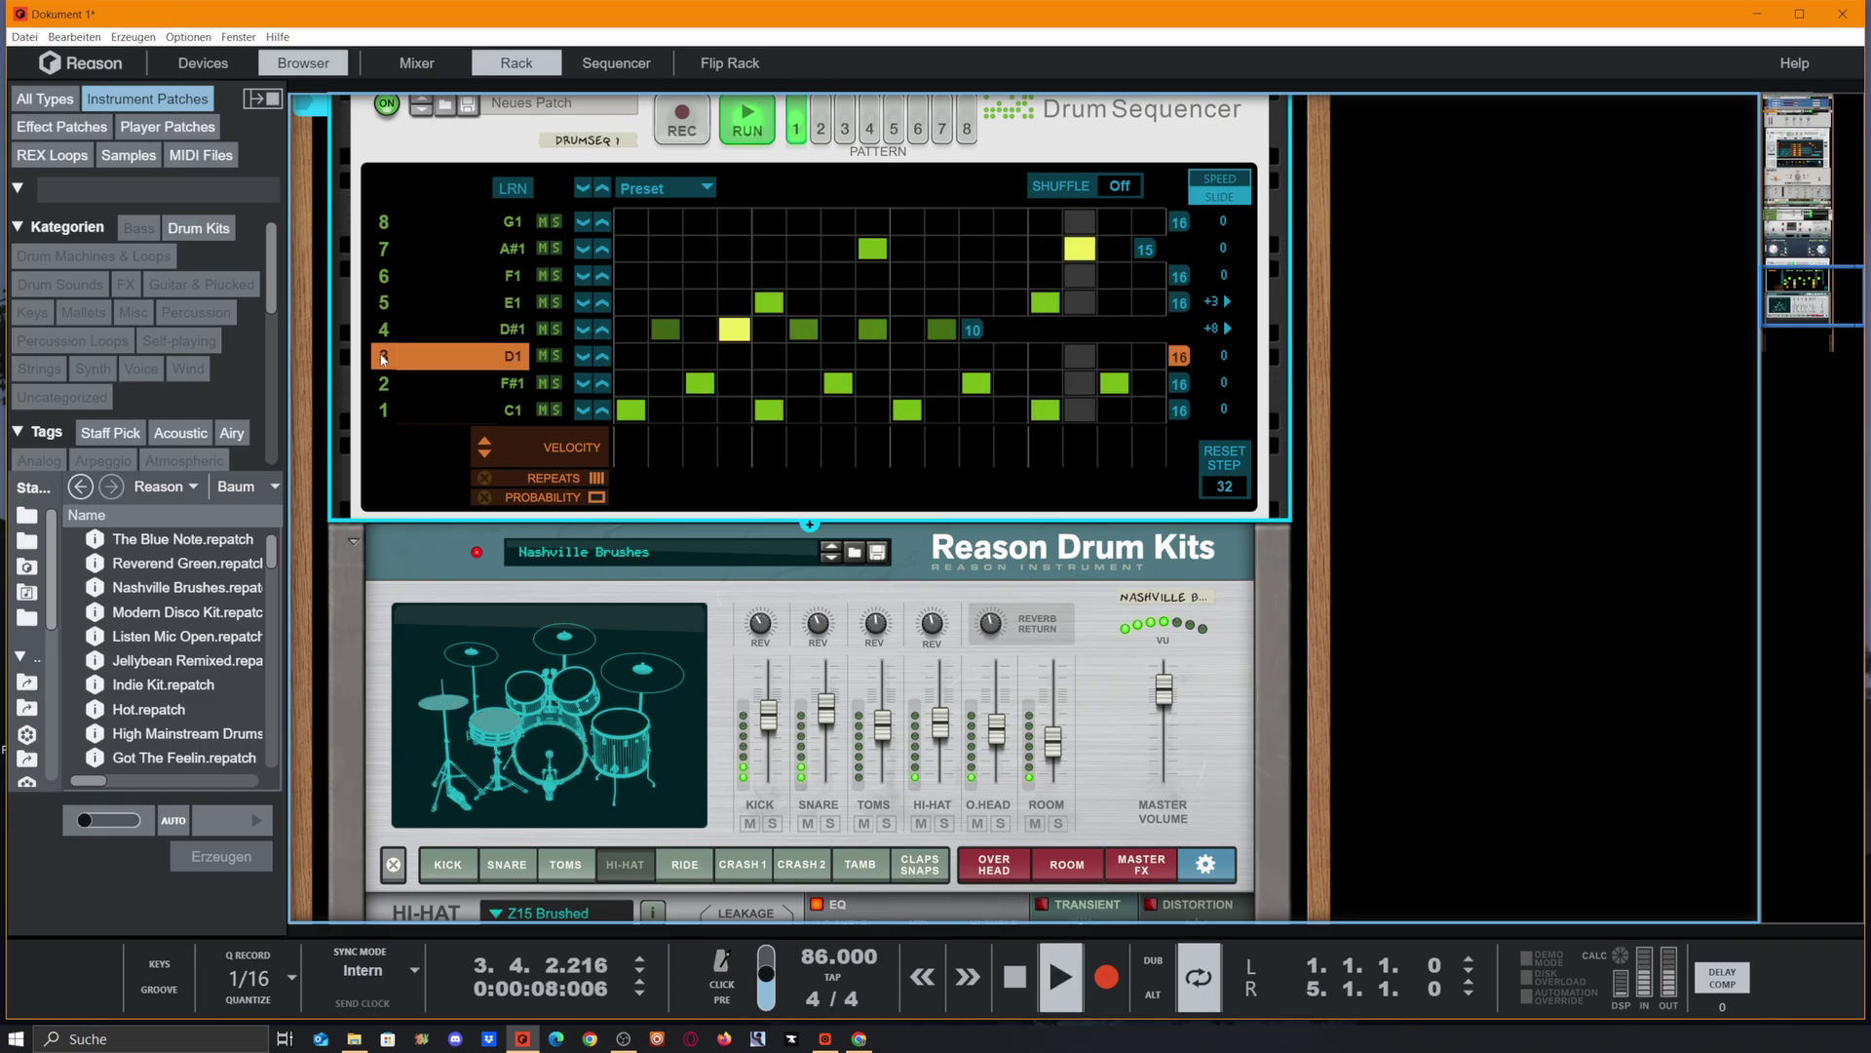
{"action": "left_click", "coordinate": [1114, 356]}
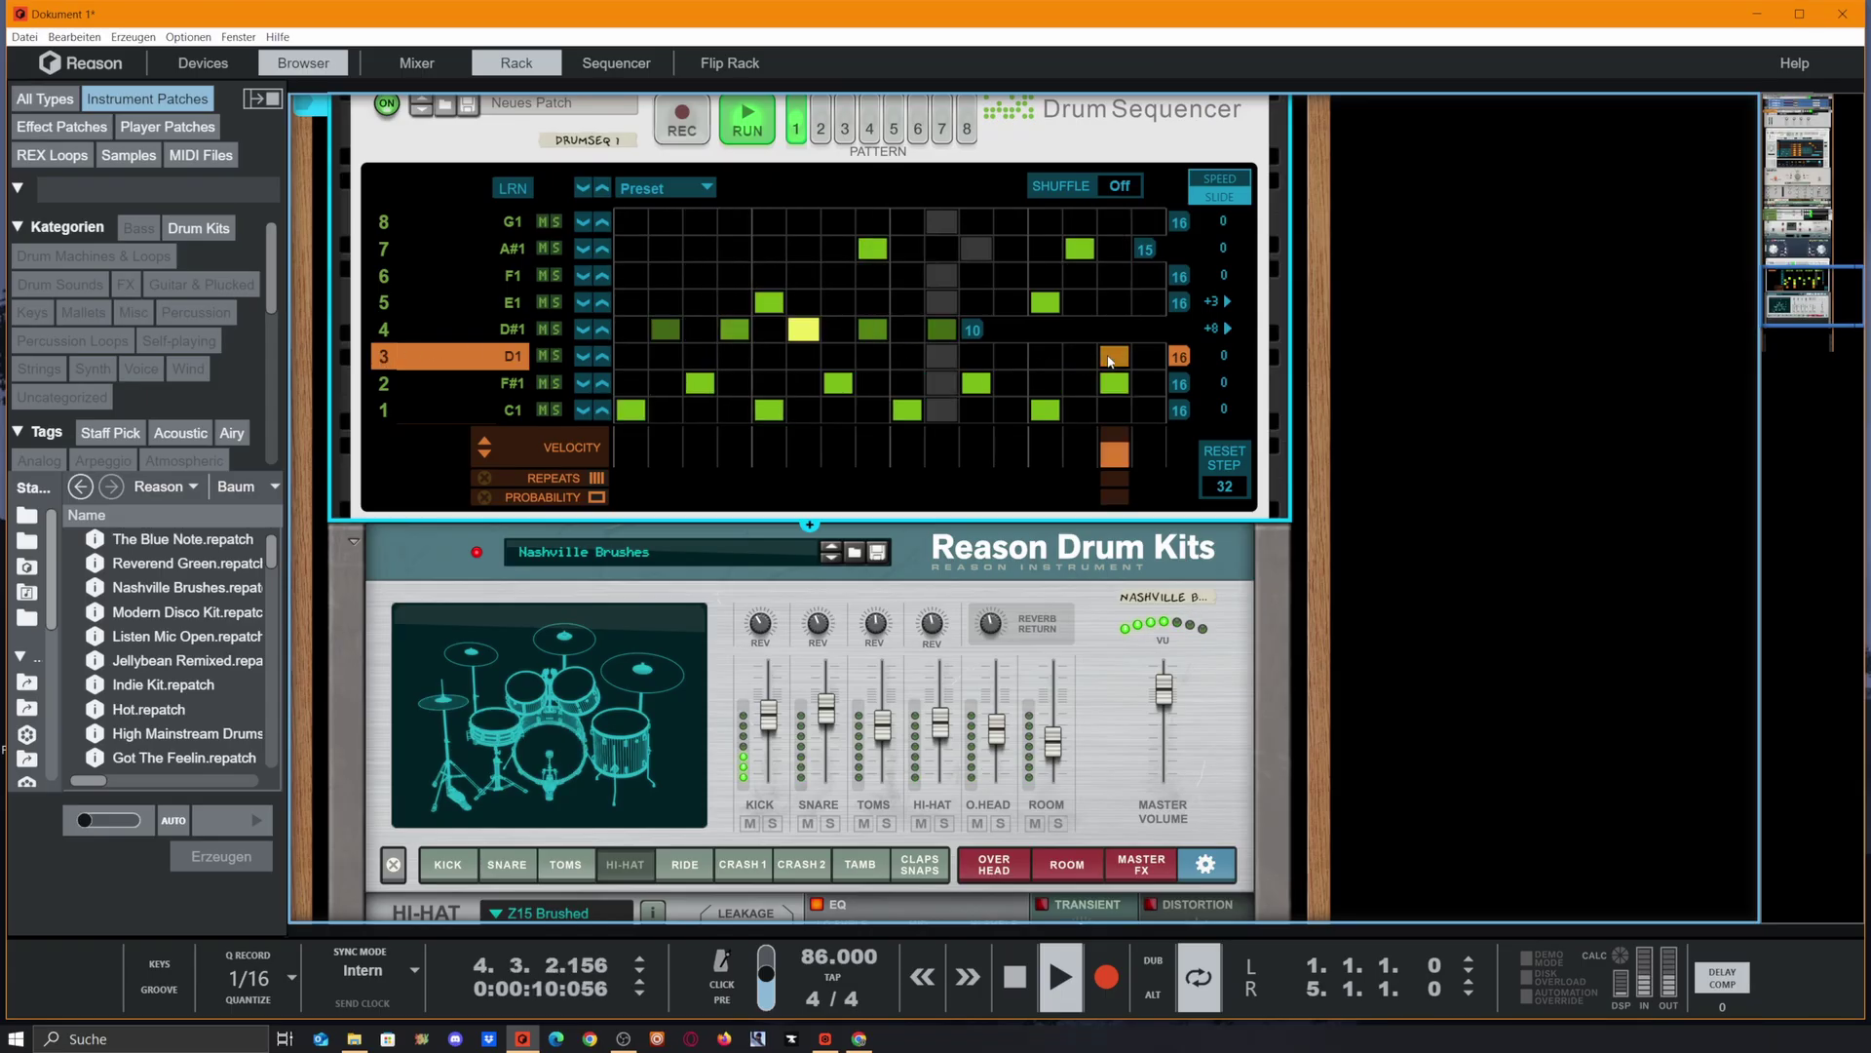
{"action": "left_click", "coordinate": [1115, 355]}
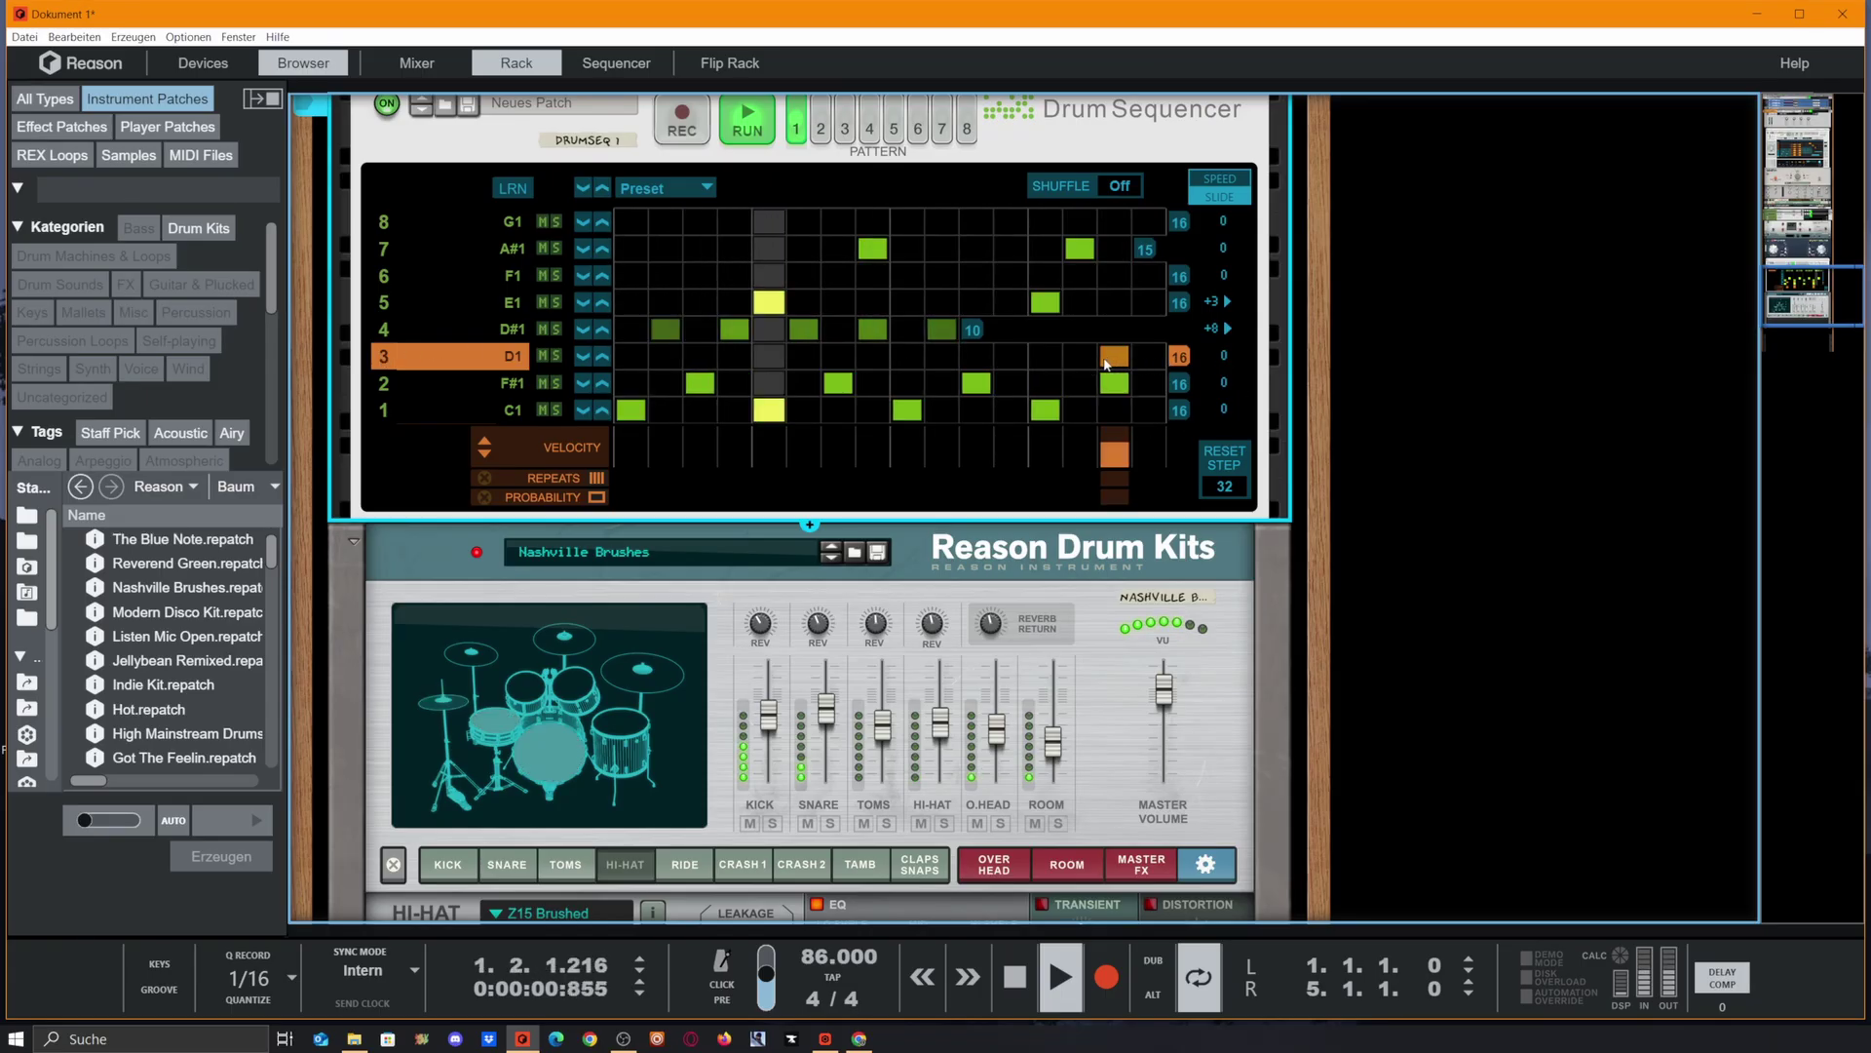
{"action": "left_click", "coordinate": [1045, 356]}
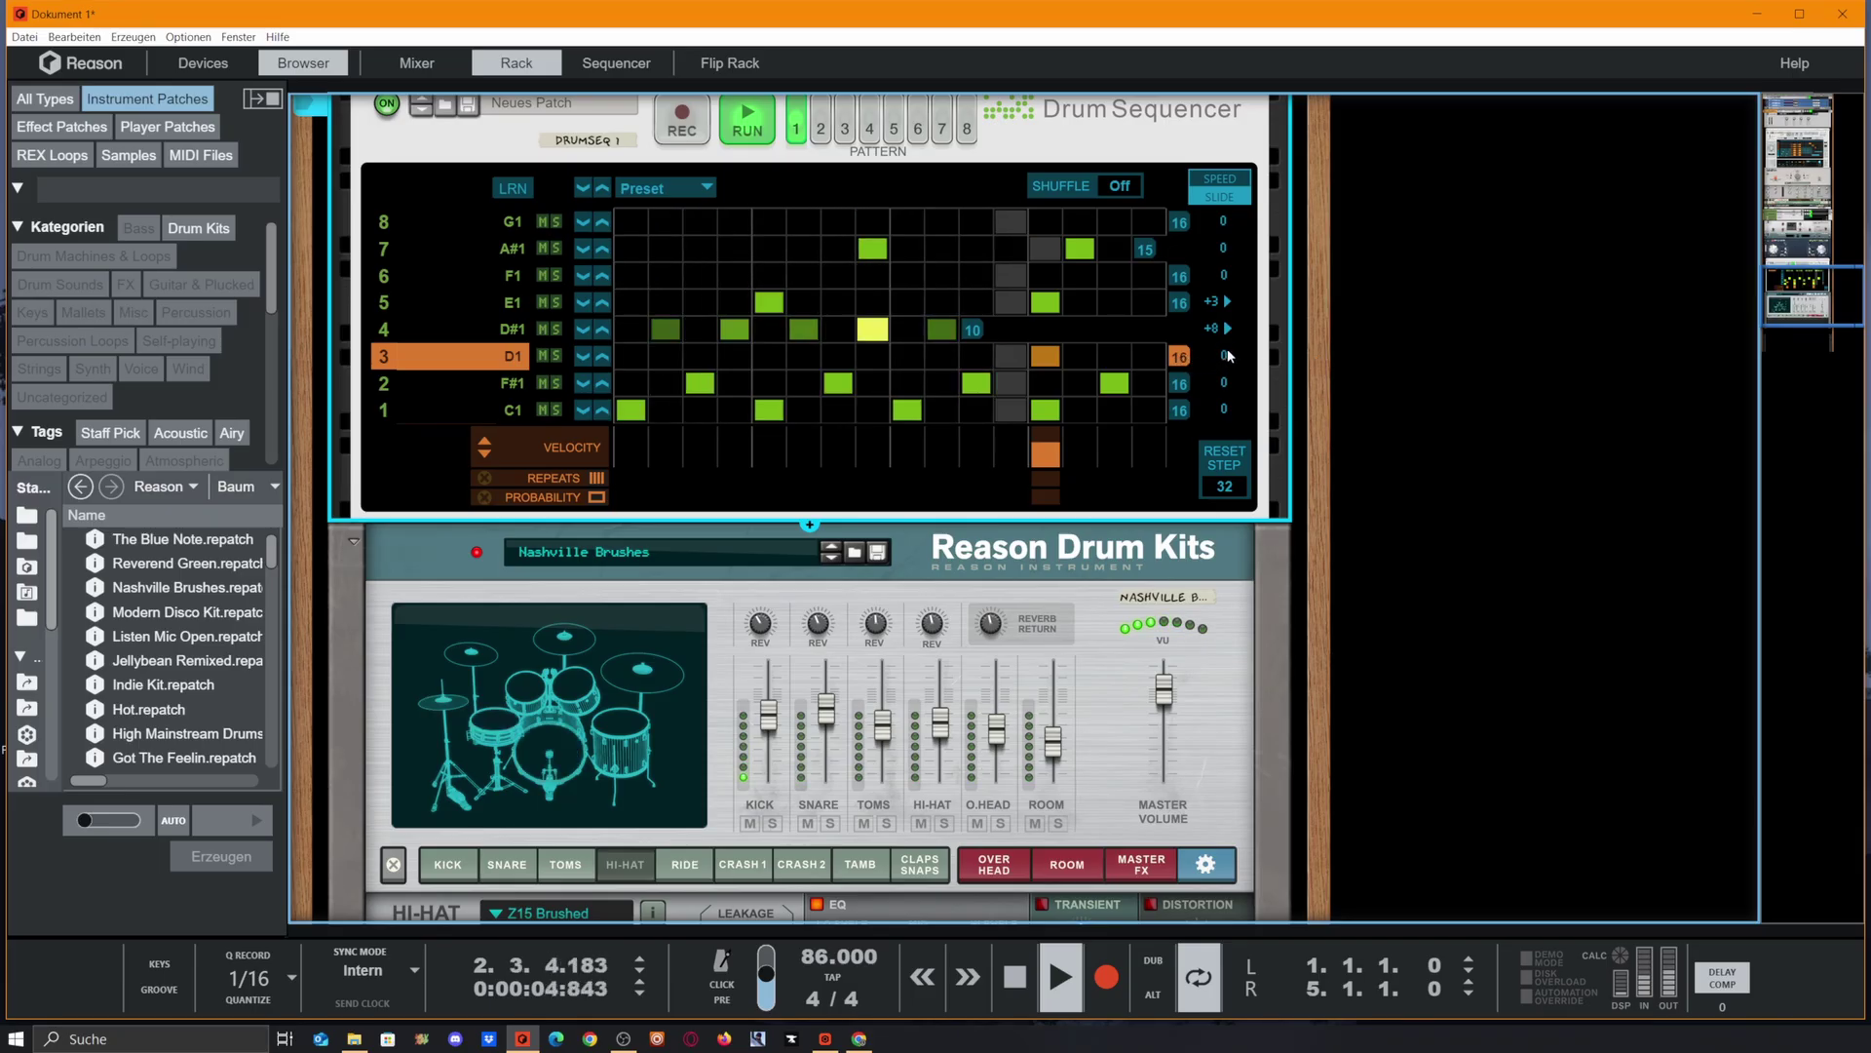
{"action": "left_click", "coordinate": [1057, 362]}
{"action": "left_click", "coordinate": [1148, 356]}
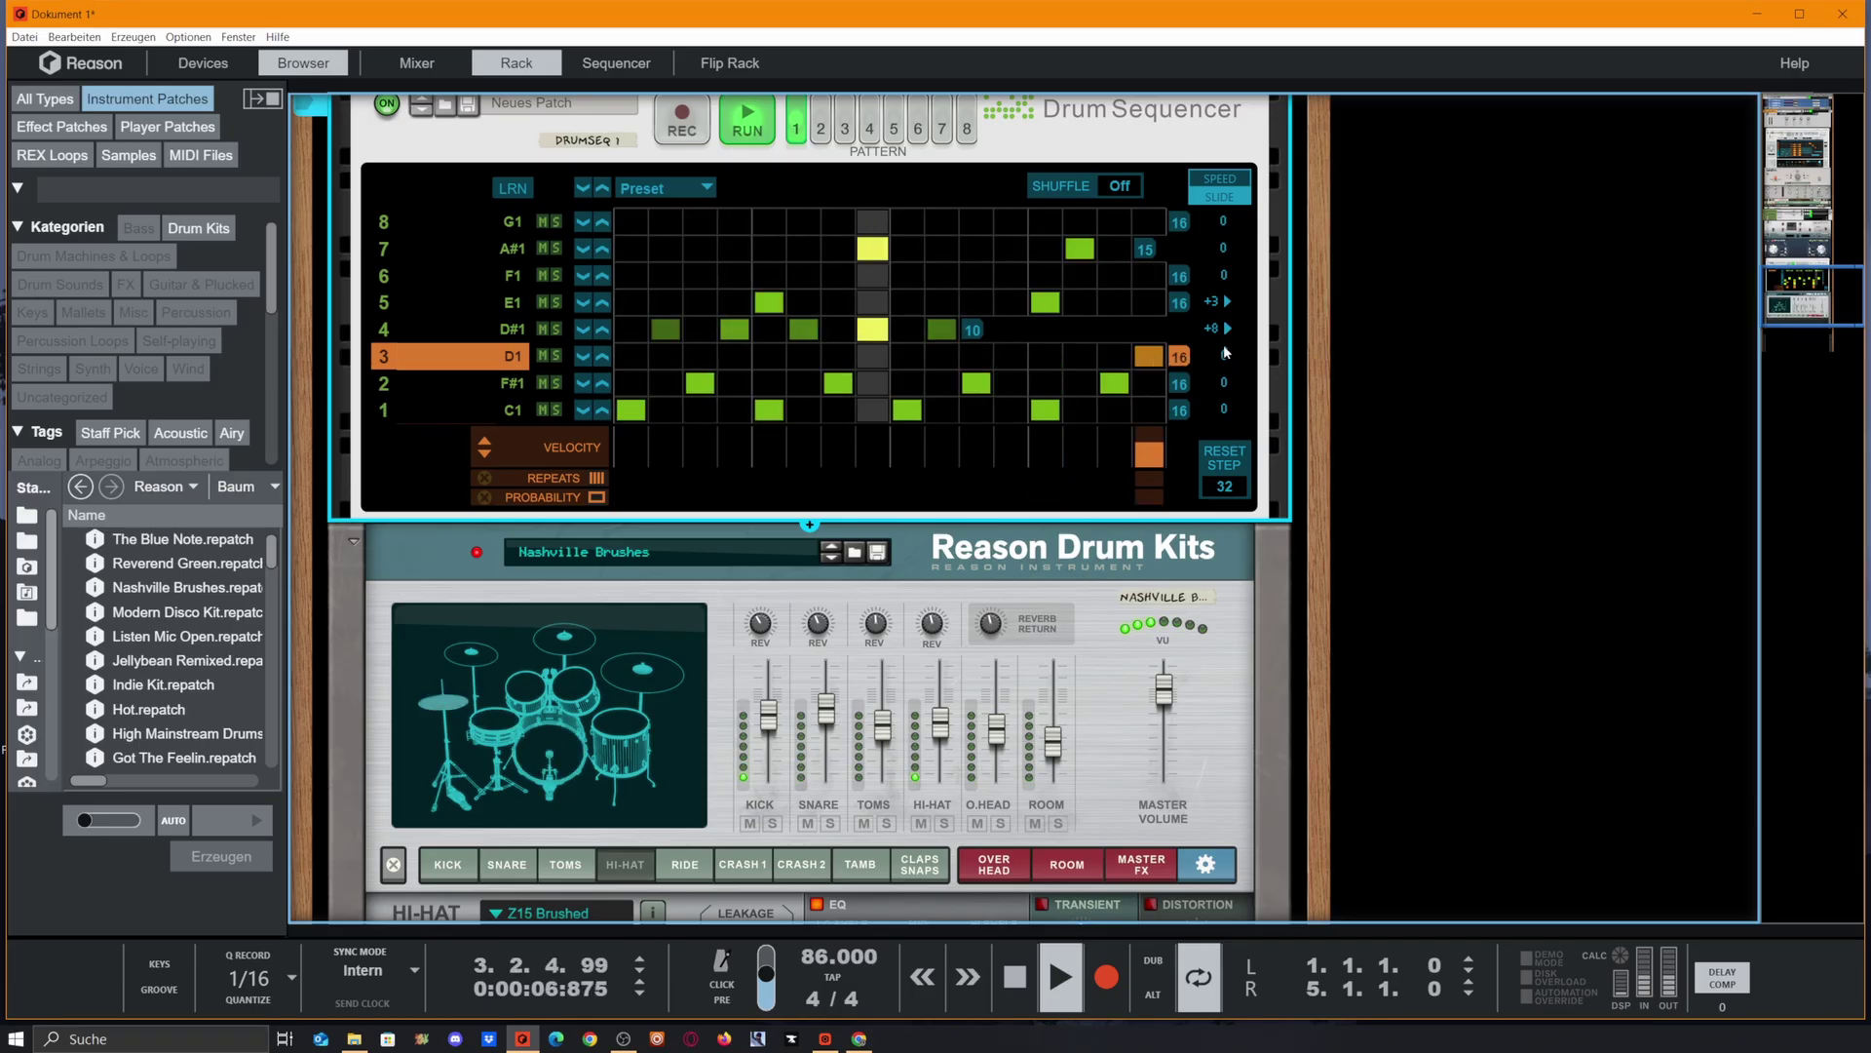
{"action": "left_click", "coordinate": [1219, 179]}
{"action": "key", "text": "space"}
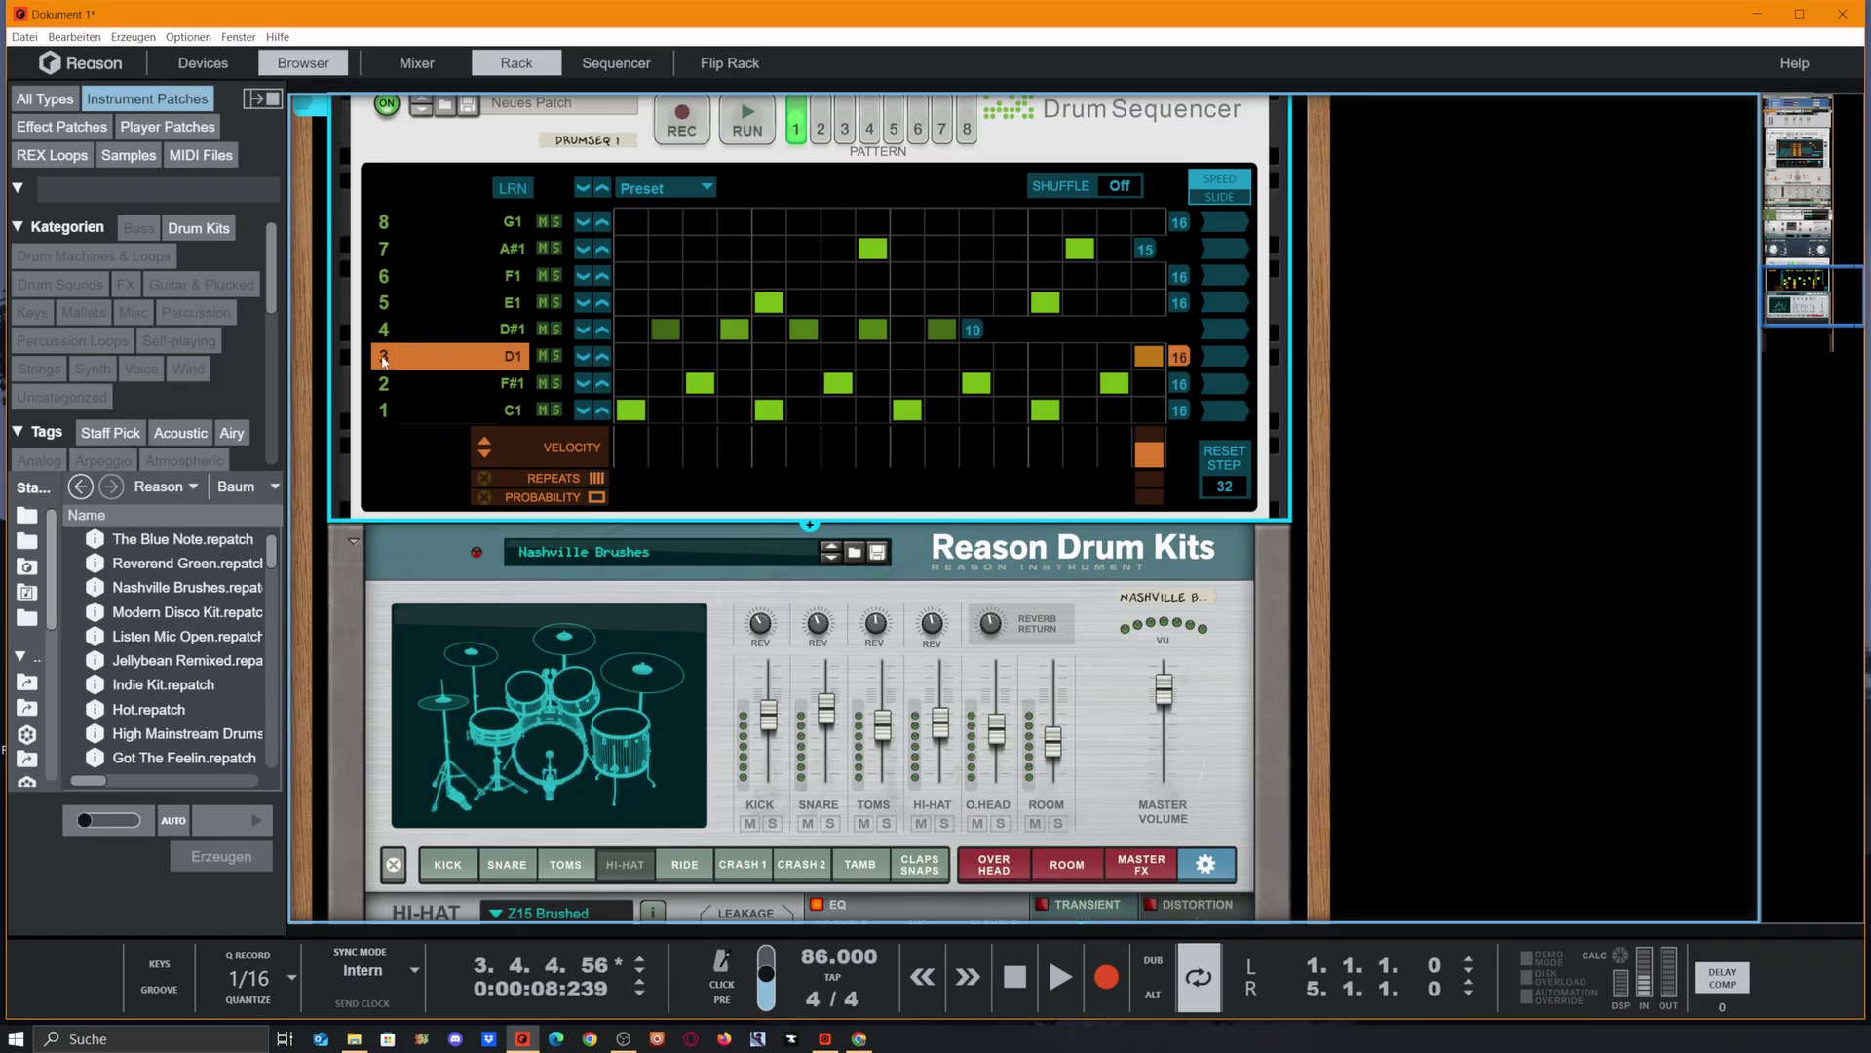
Set the D1 lane to play at half speed and audition it.
{"action": "left_click", "coordinate": [1220, 355]}
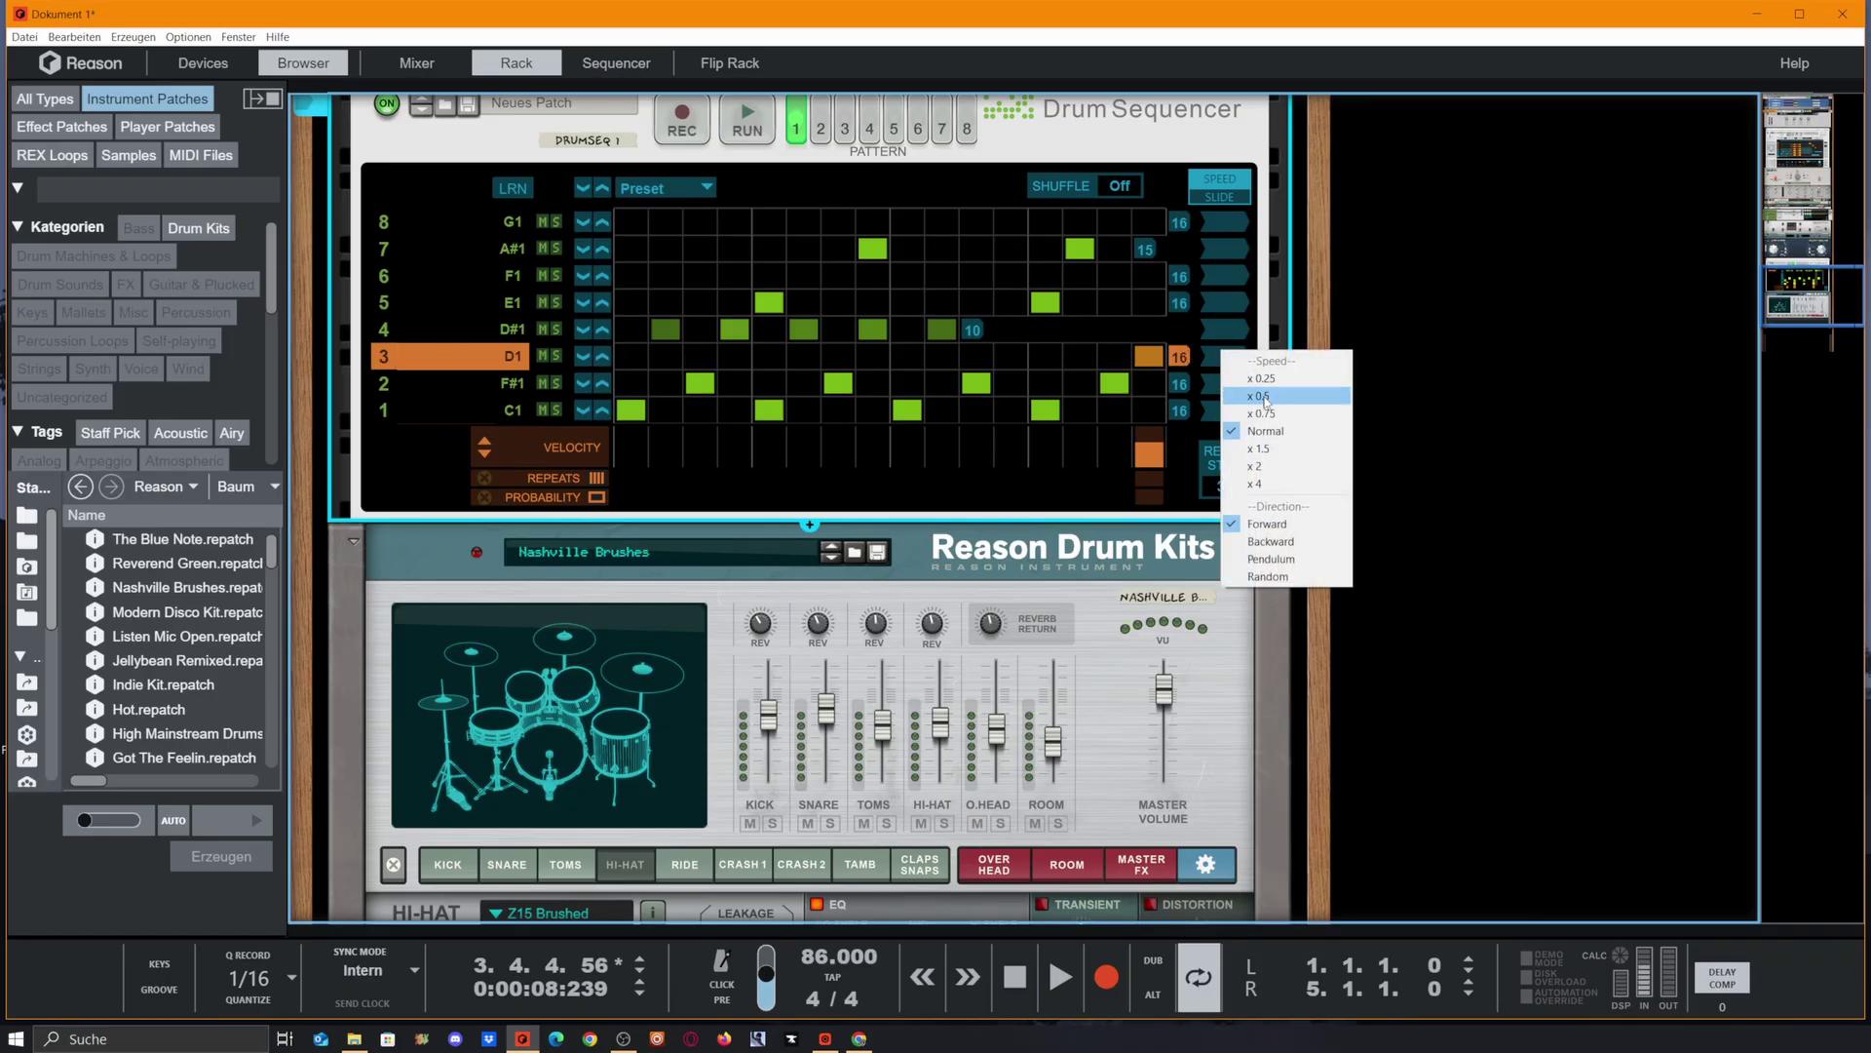
{"action": "left_click", "coordinate": [1267, 395]}
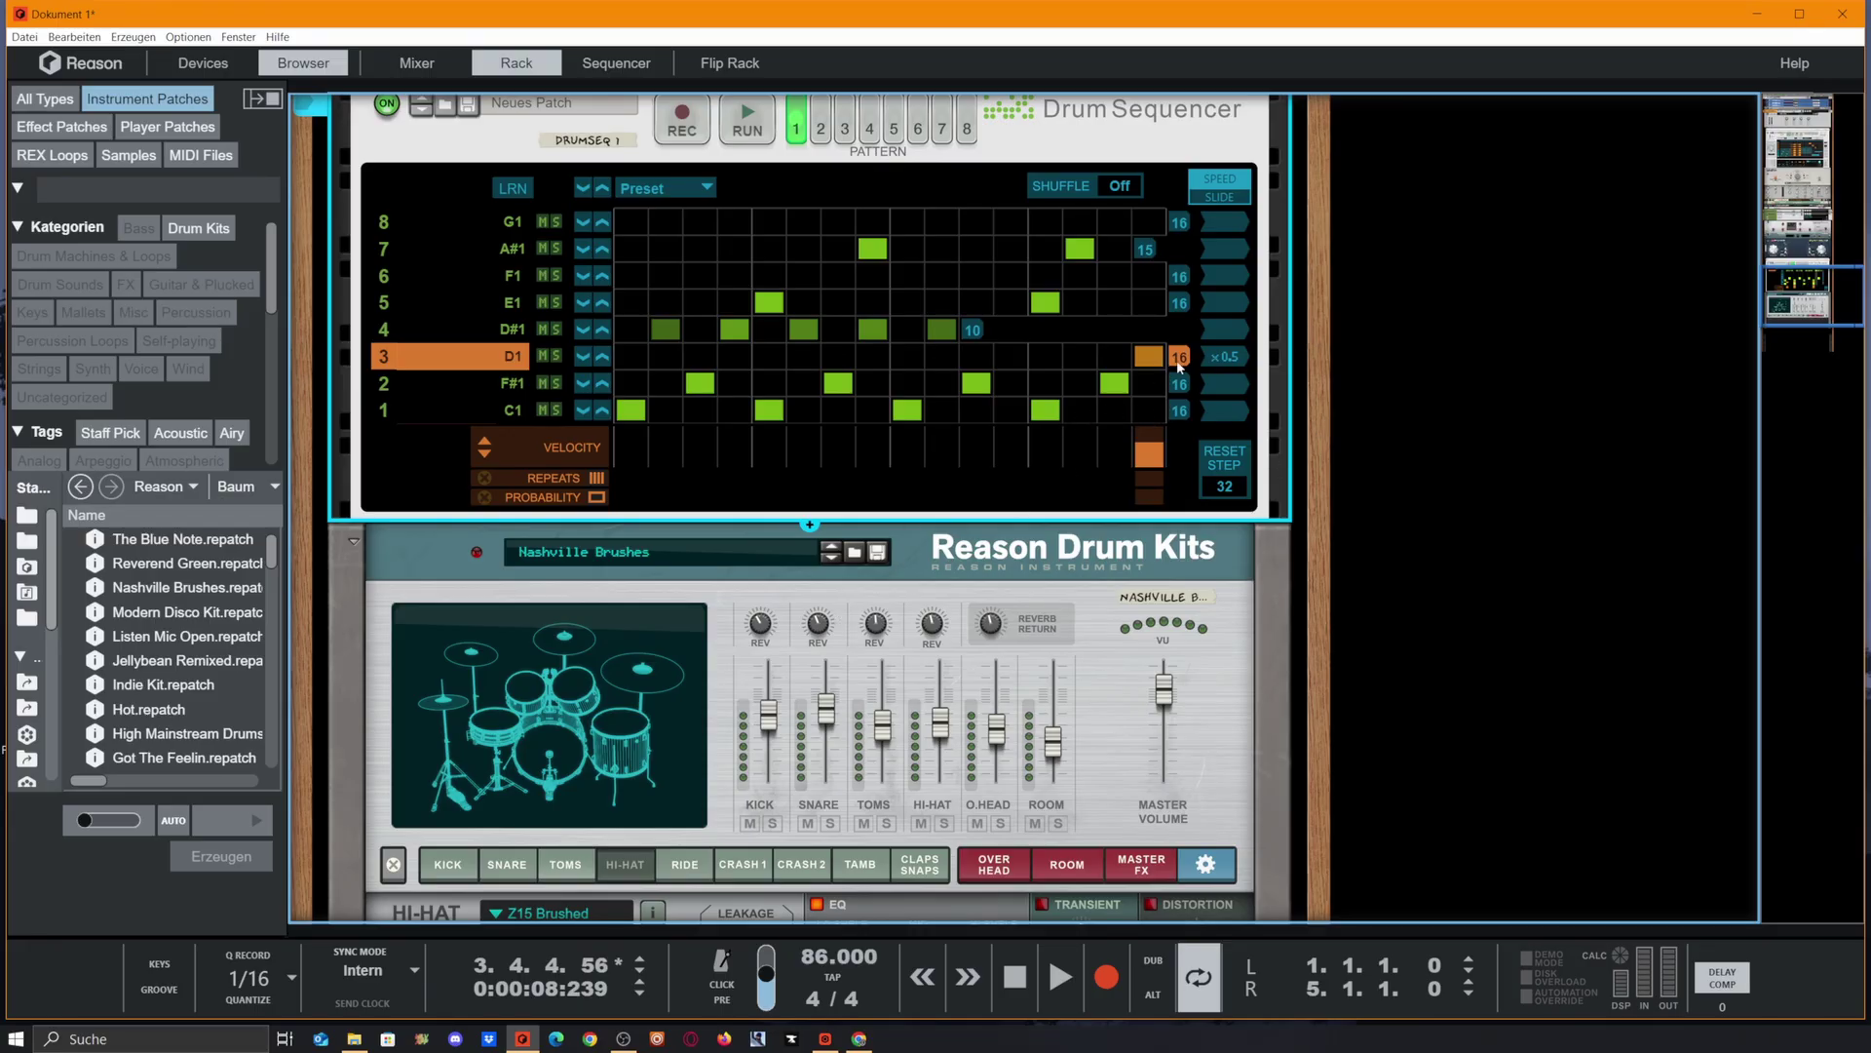
{"action": "key", "text": "space"}
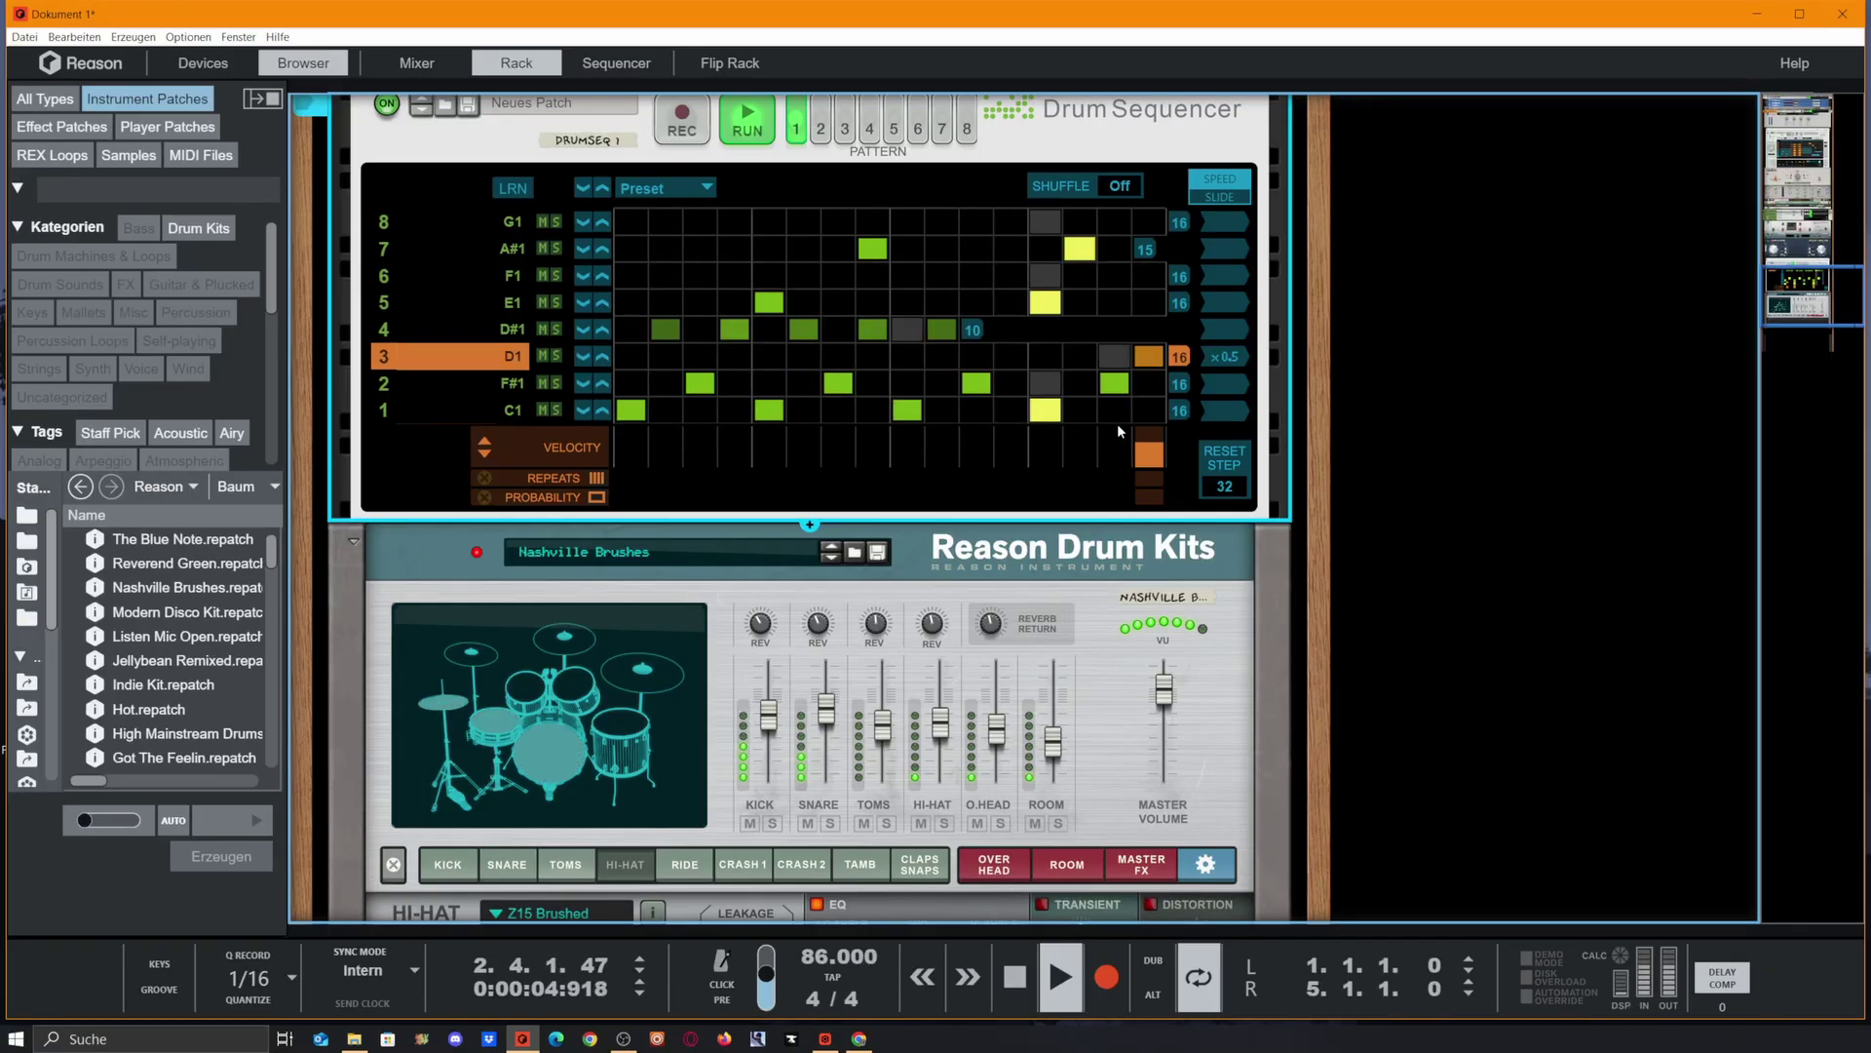
Stop playback and lower the D1 step-16 hit's probability to 75%.
{"action": "key", "text": "space"}
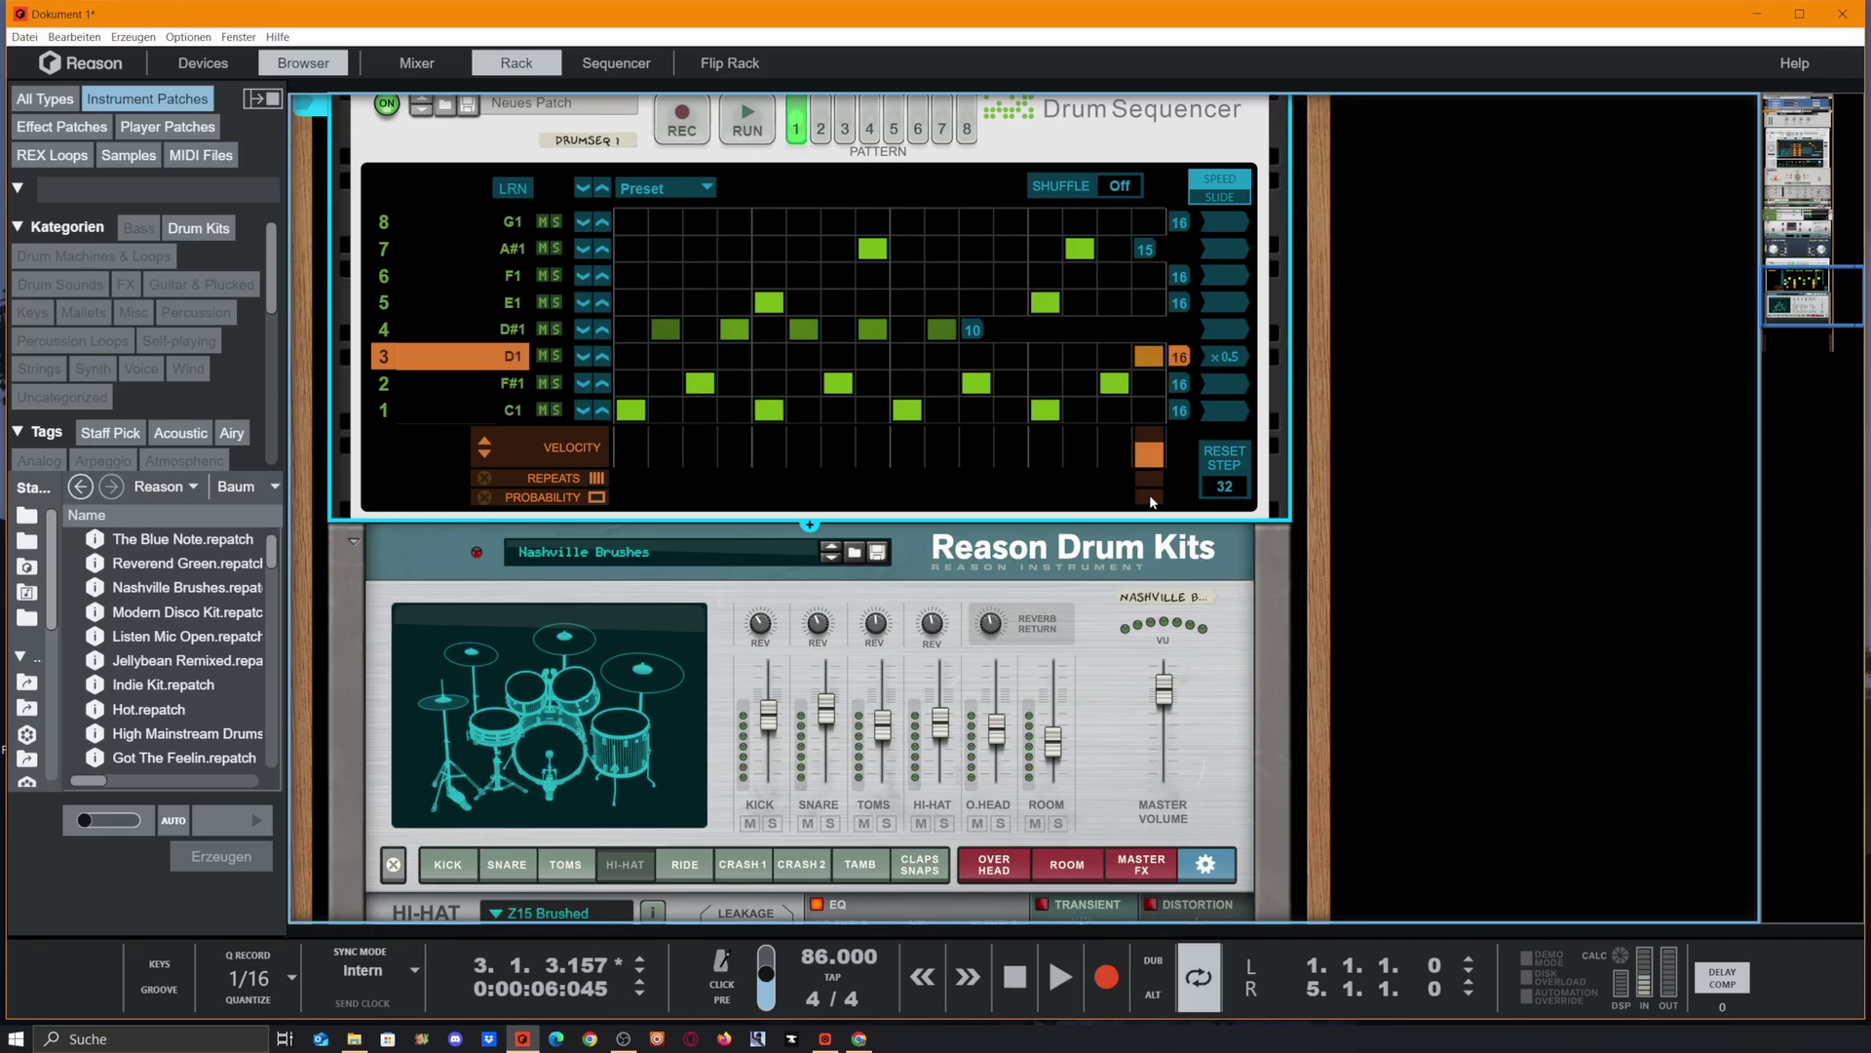
{"action": "left_click_drag", "start_coordinate": [1152, 502], "coordinate": [1153, 519]}
{"action": "left_click_drag", "start_coordinate": [1151, 505], "coordinate": [1158, 526]}
Lower the drum kit's Claps & Snaps channel to -11.4 dB and stop playback.
{"action": "scroll", "coordinate": [1072, 438], "scroll_direction": "down", "scroll_amount": 3}
{"action": "left_click", "coordinate": [920, 711]}
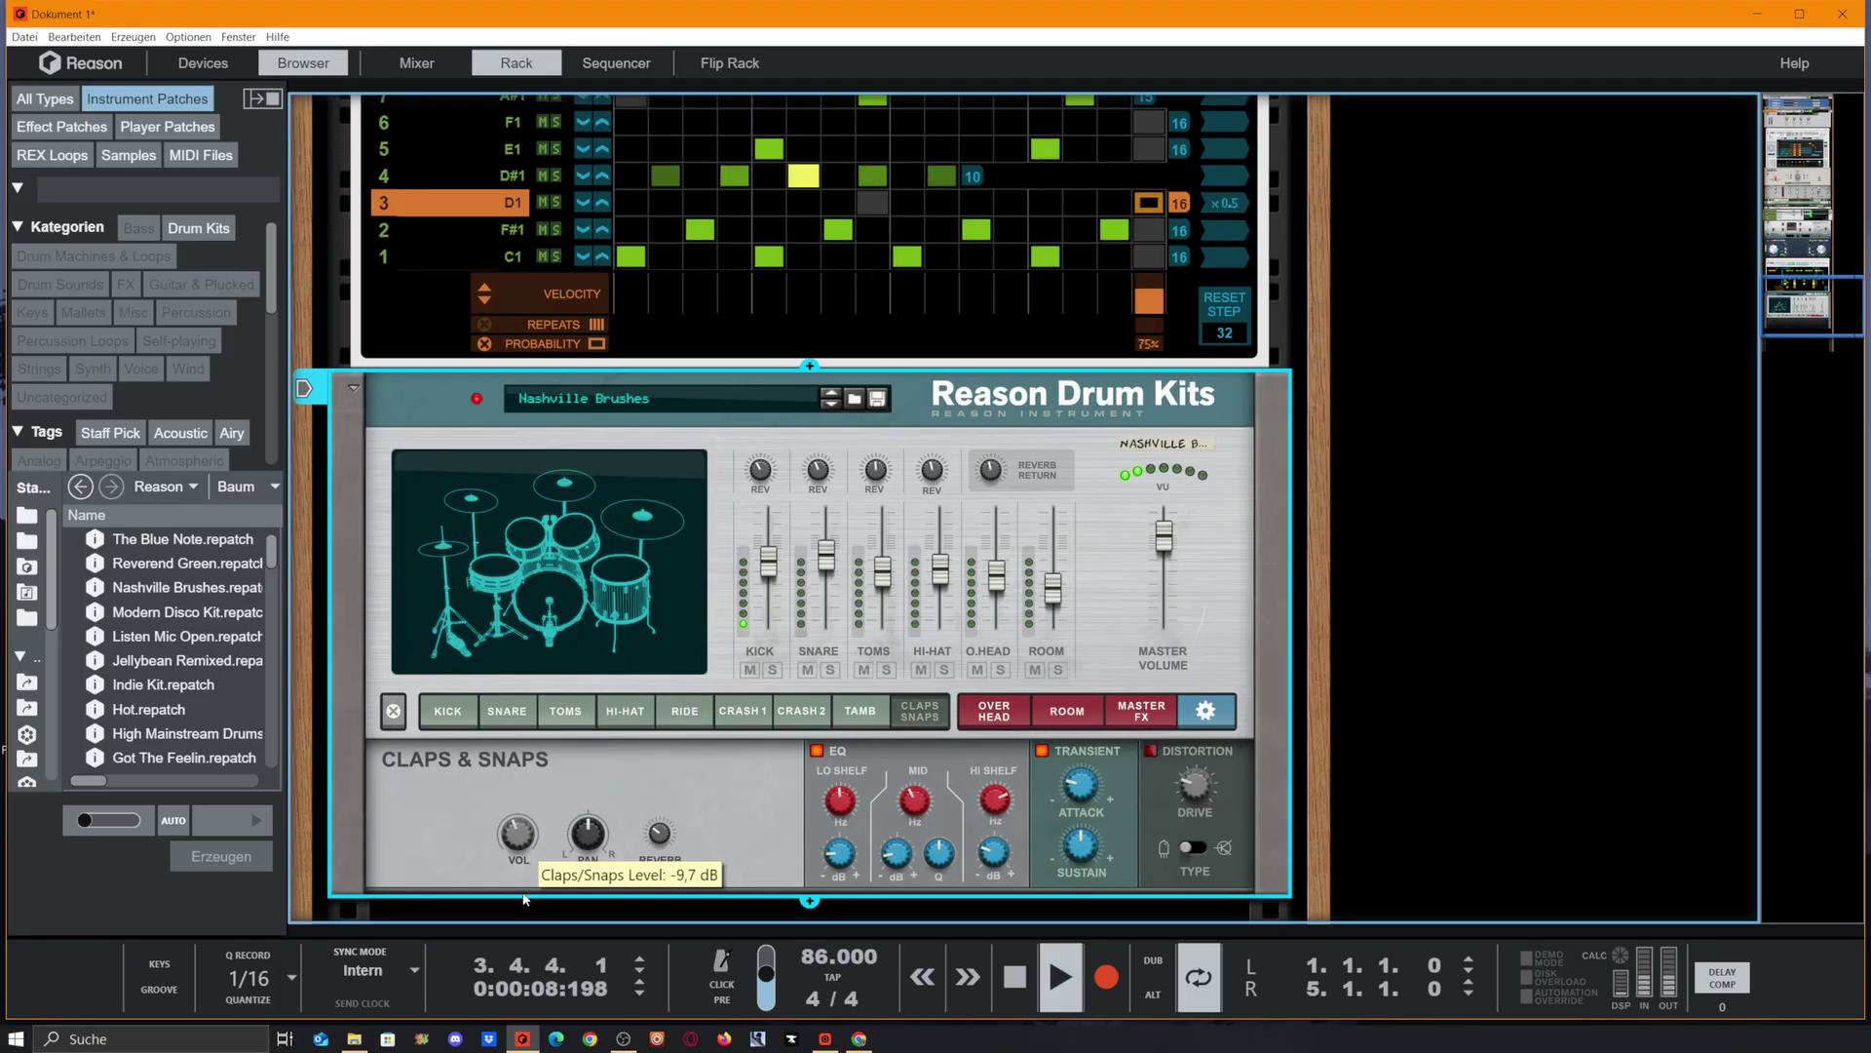
{"action": "scroll", "coordinate": [526, 851], "scroll_direction": "down", "scroll_amount": 3}
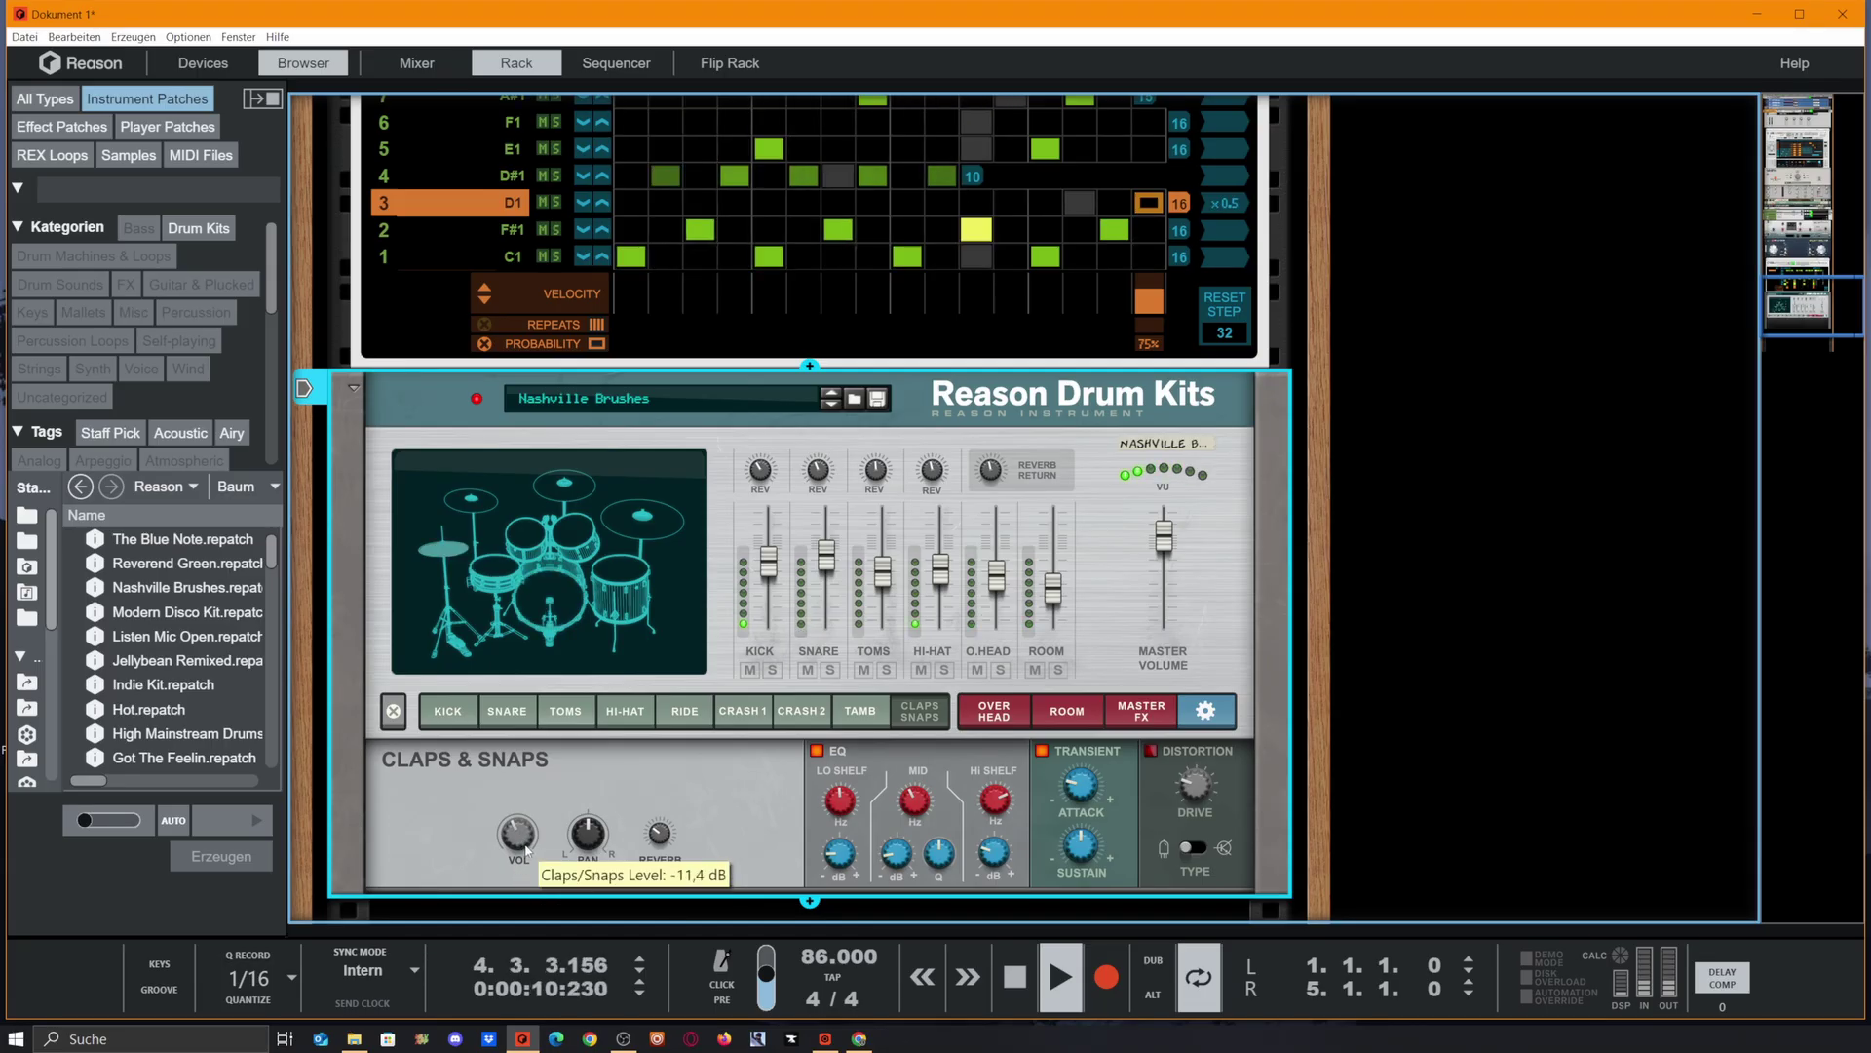
{"action": "left_click", "coordinate": [1015, 977]}
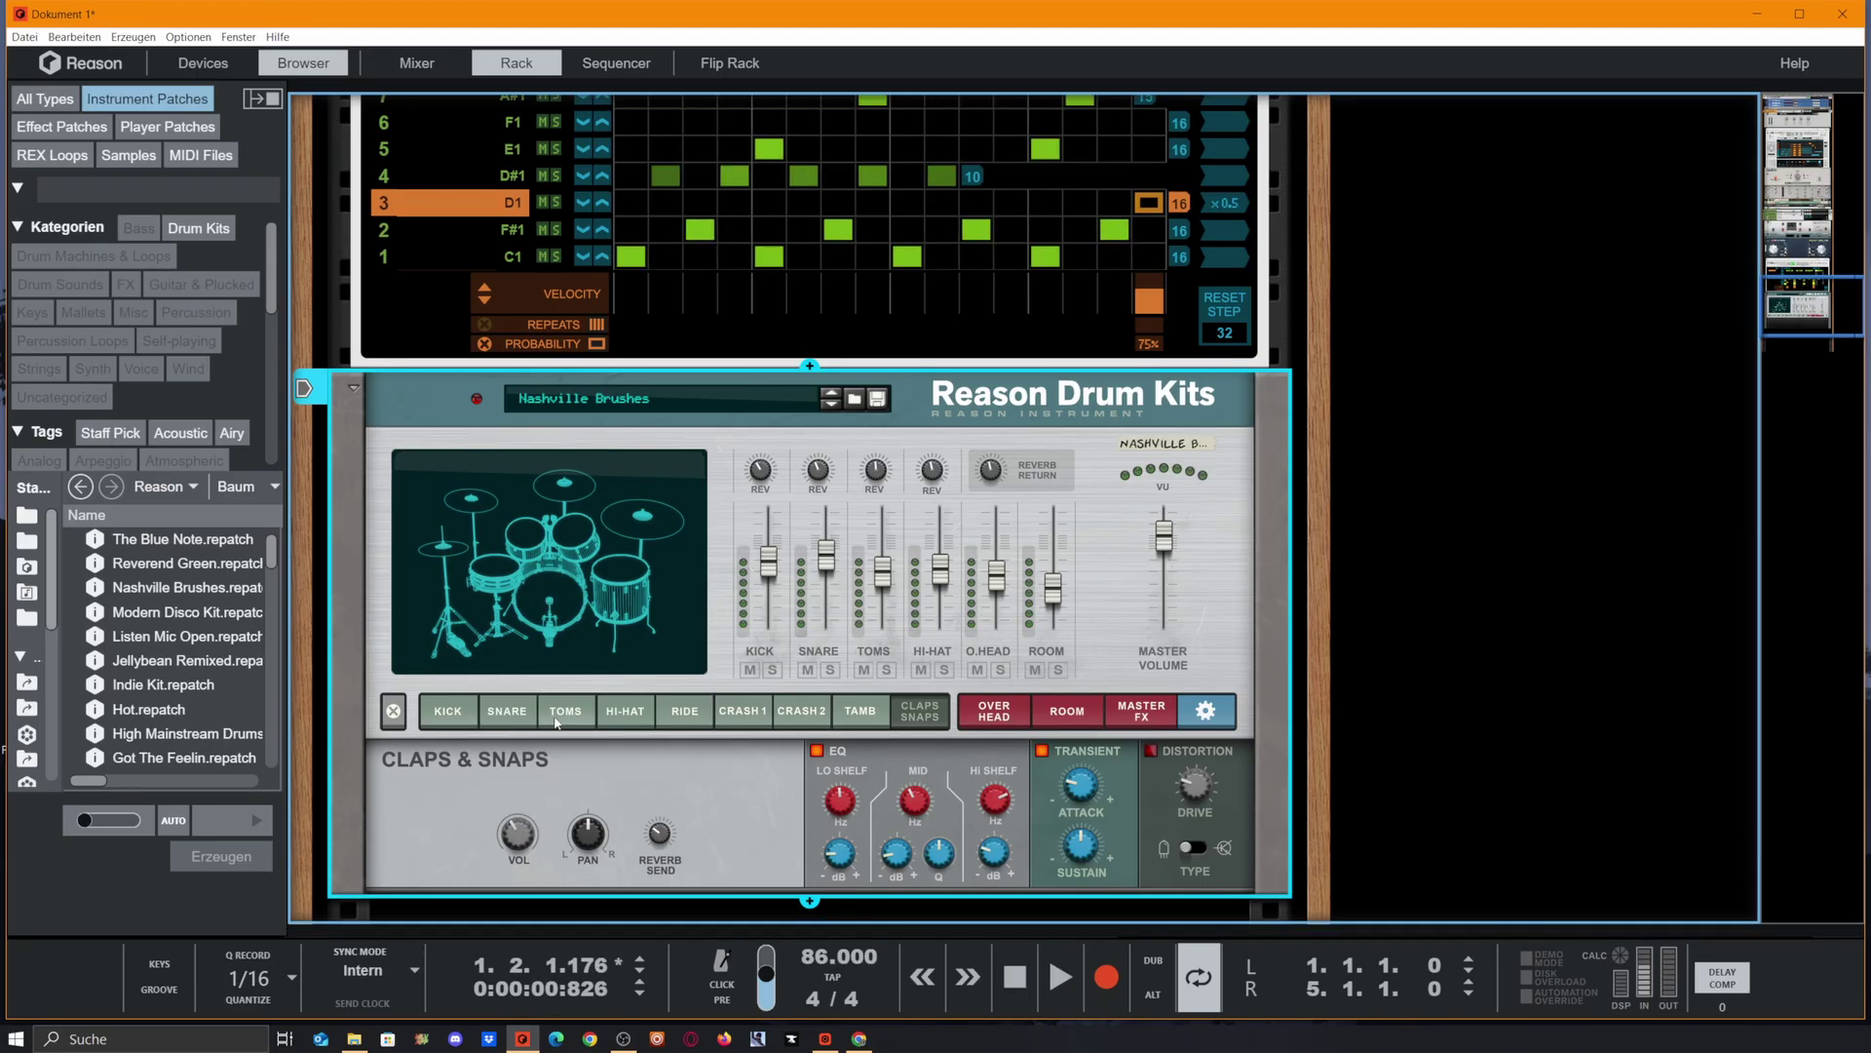
{"action": "scroll", "coordinate": [589, 244], "scroll_direction": "up", "scroll_amount": 3}
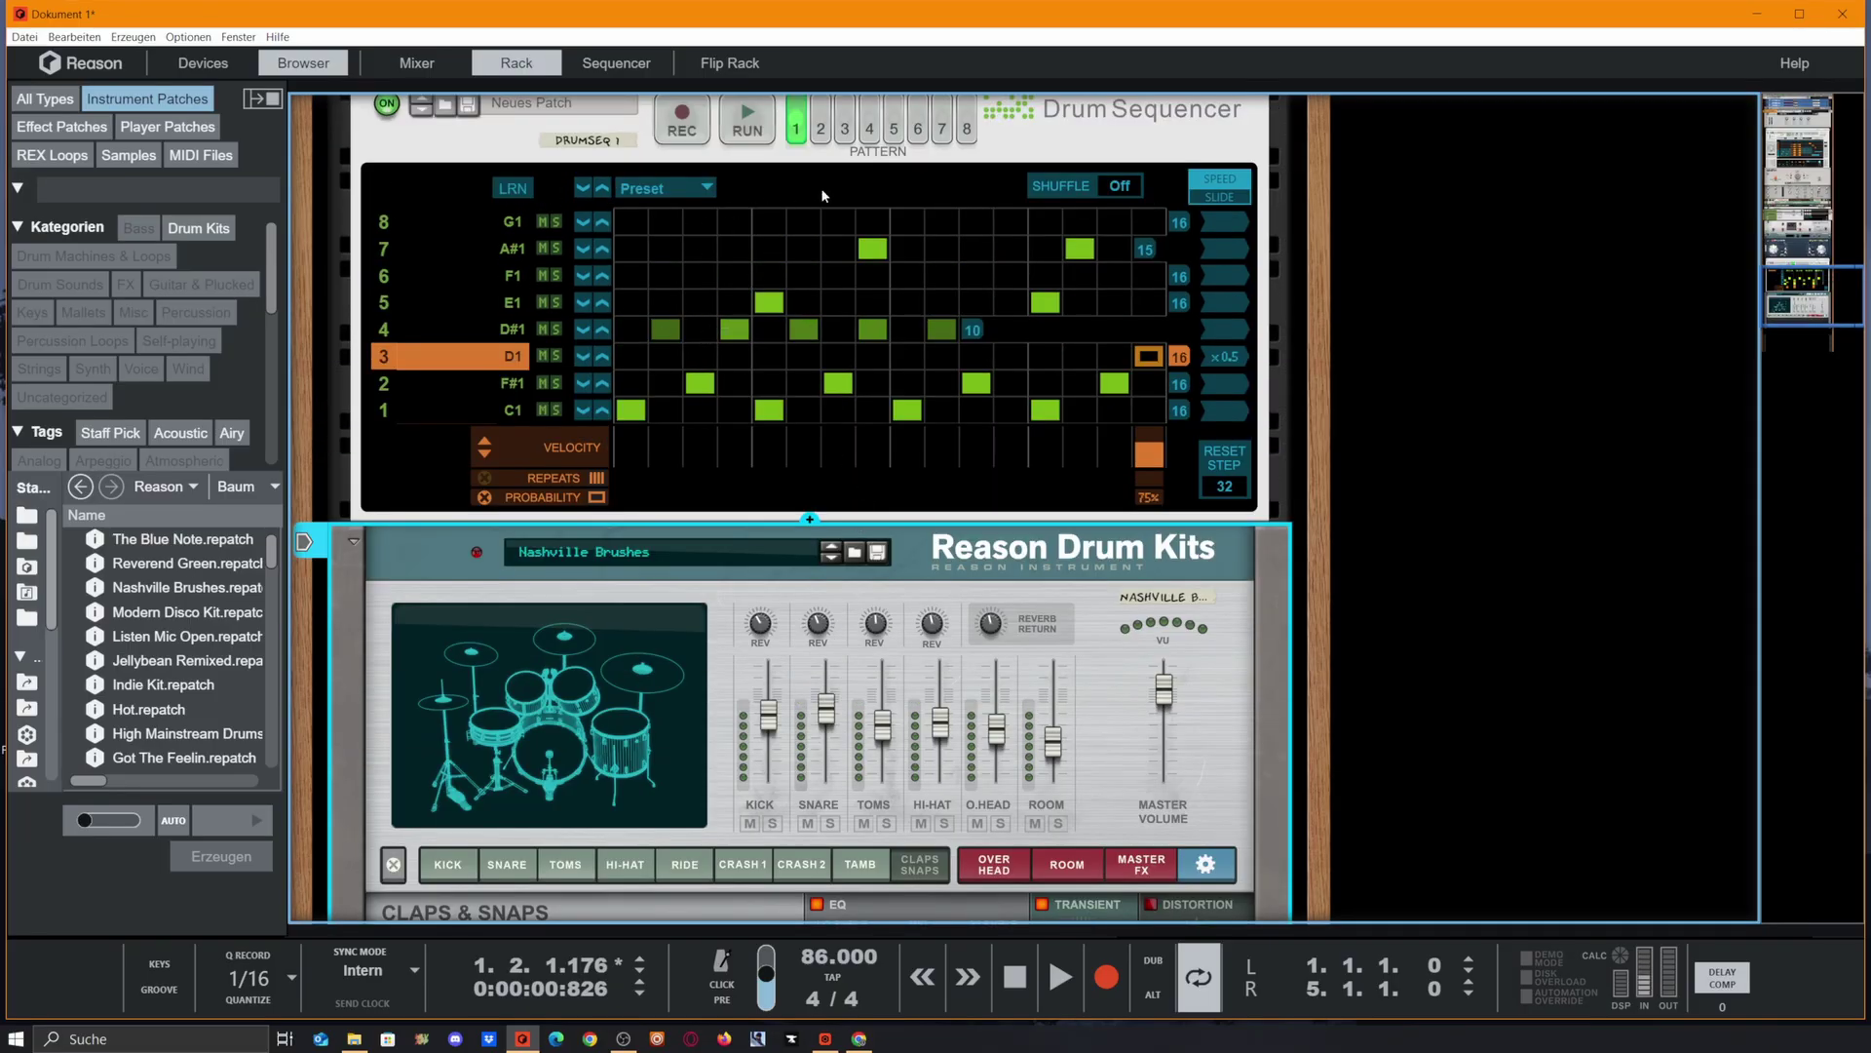
{"action": "scroll", "coordinate": [776, 505], "scroll_direction": "up", "scroll_amount": 2}
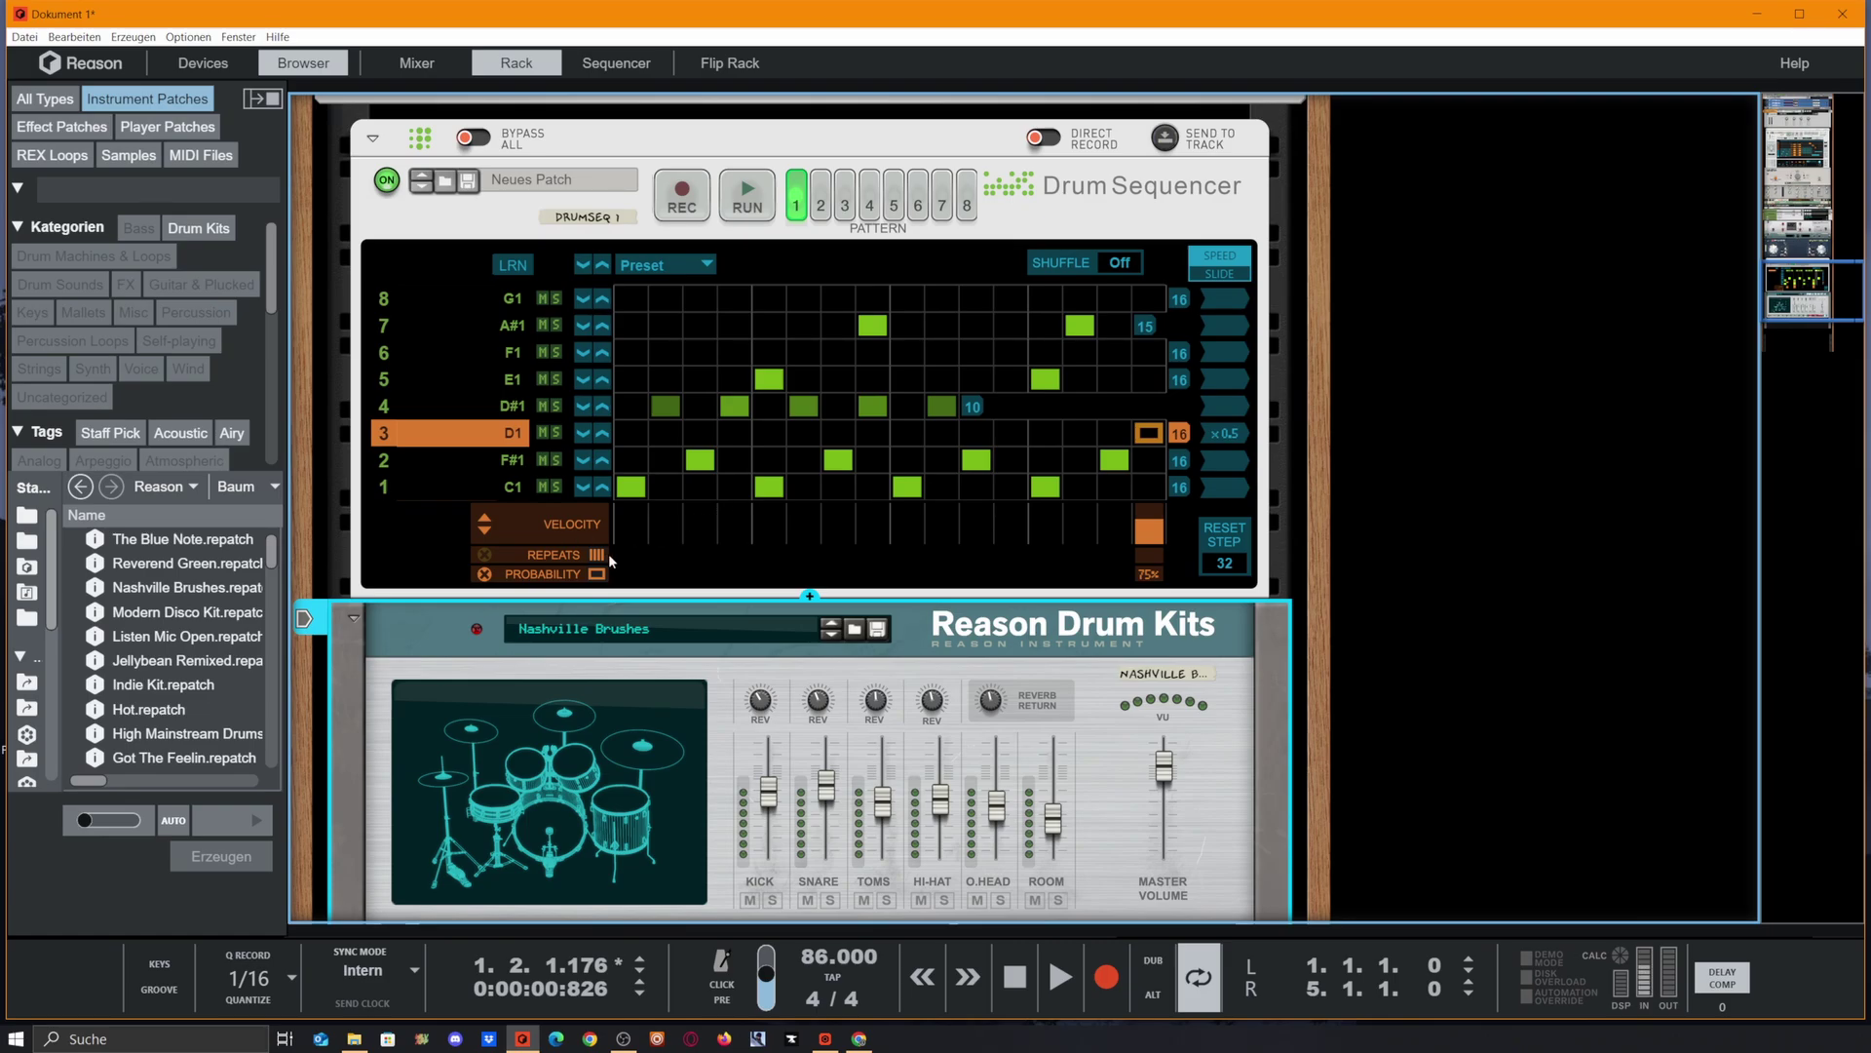
Add a soft C1 hit on step 4 with 3/2 repeats and 50% probability.
{"action": "left_click", "coordinate": [386, 487]}
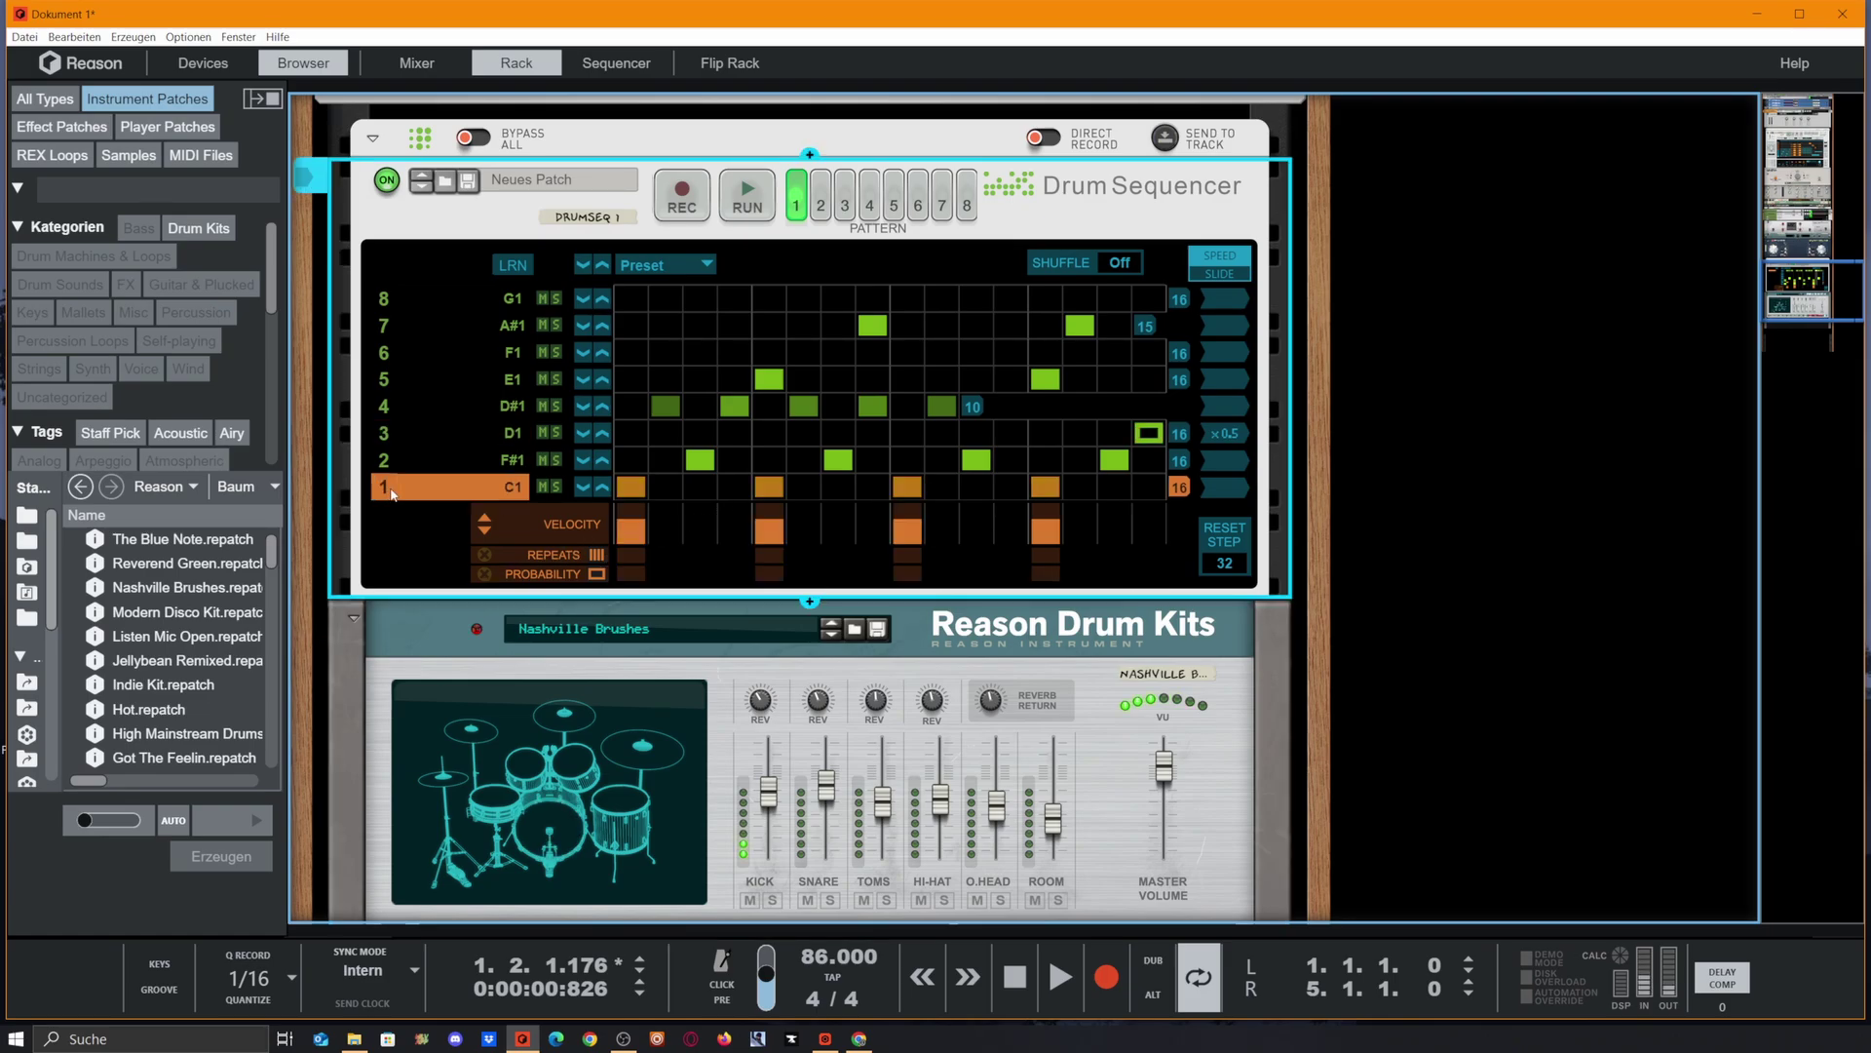
{"action": "left_click", "coordinate": [727, 488]}
{"action": "left_click", "coordinate": [736, 539]}
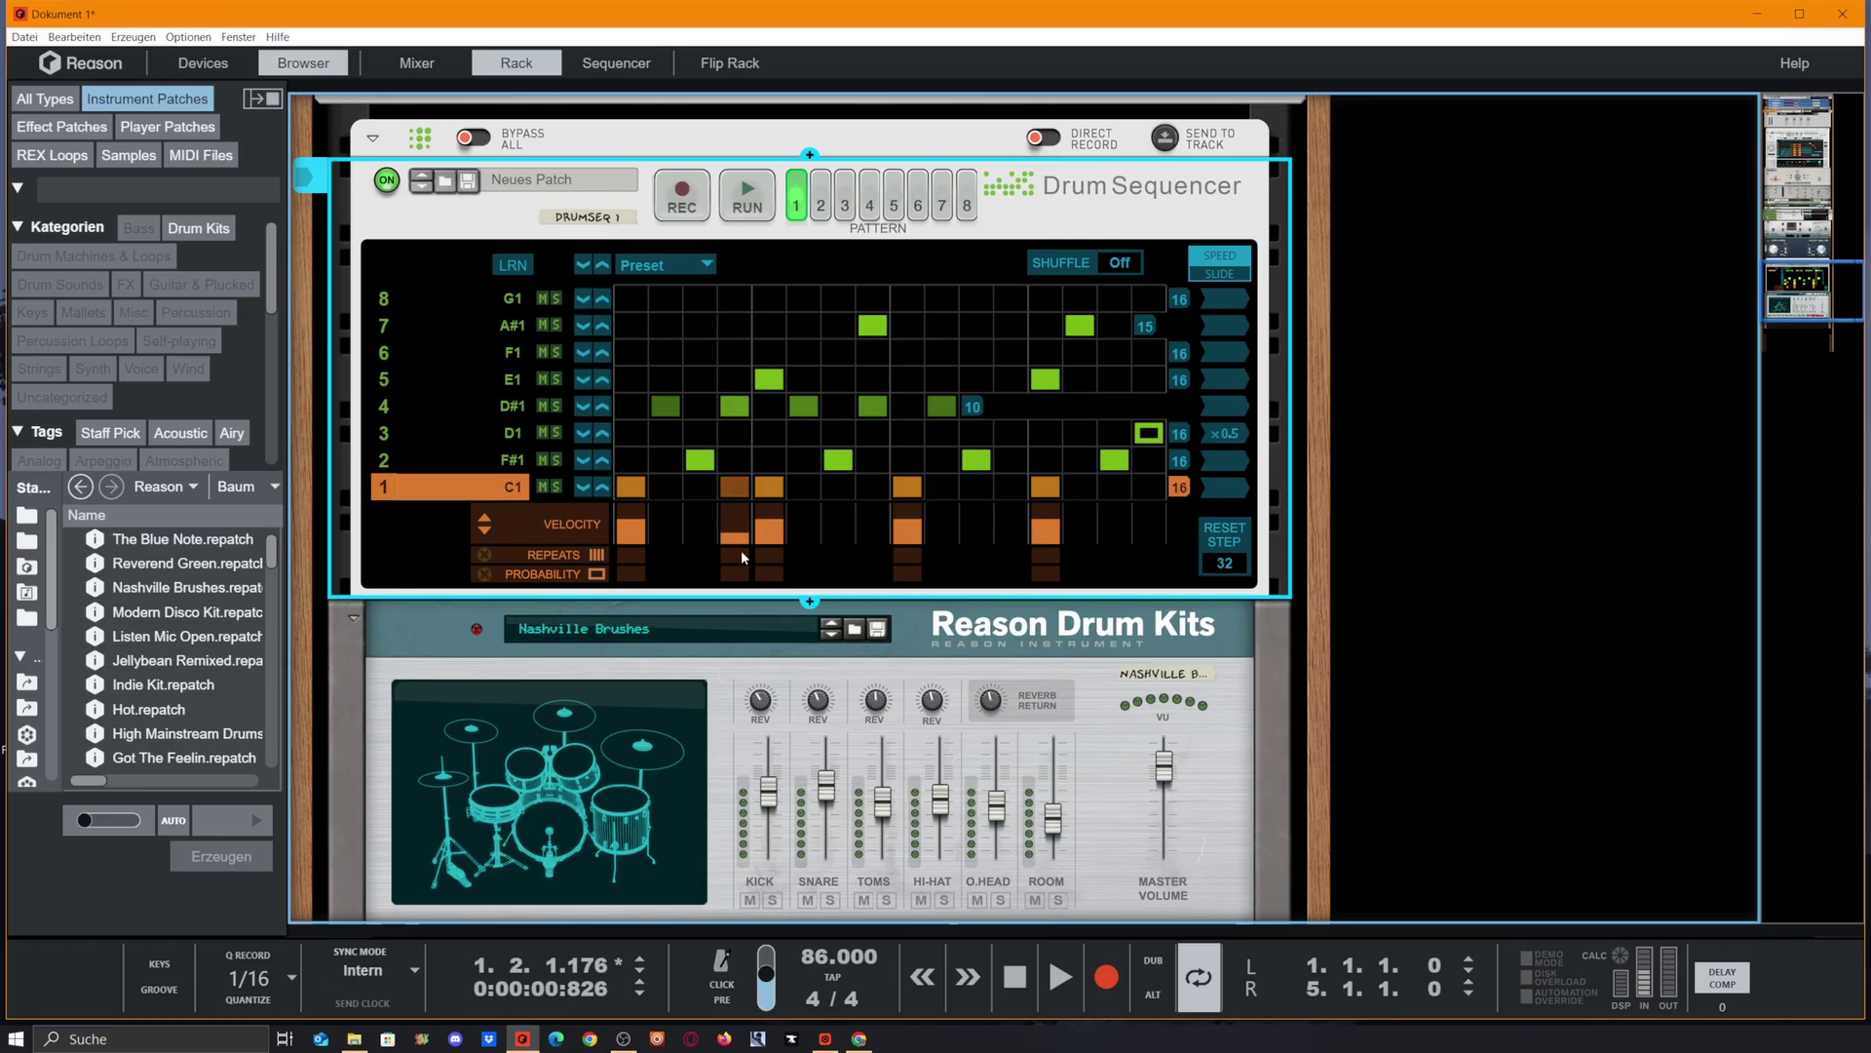
{"action": "left_click_drag", "start_coordinate": [741, 551], "coordinate": [739, 431]}
{"action": "left_click_drag", "start_coordinate": [734, 554], "coordinate": [738, 568]}
{"action": "left_click_drag", "start_coordinate": [734, 575], "coordinate": [735, 586]}
{"action": "left_click_drag", "start_coordinate": [736, 653], "coordinate": [743, 706]}
Add a near-silent C1 hit on step 16 at 25% probability and start the sequencer.
{"action": "left_click", "coordinate": [1153, 526]}
{"action": "left_click_drag", "start_coordinate": [1153, 529], "coordinate": [1156, 546]}
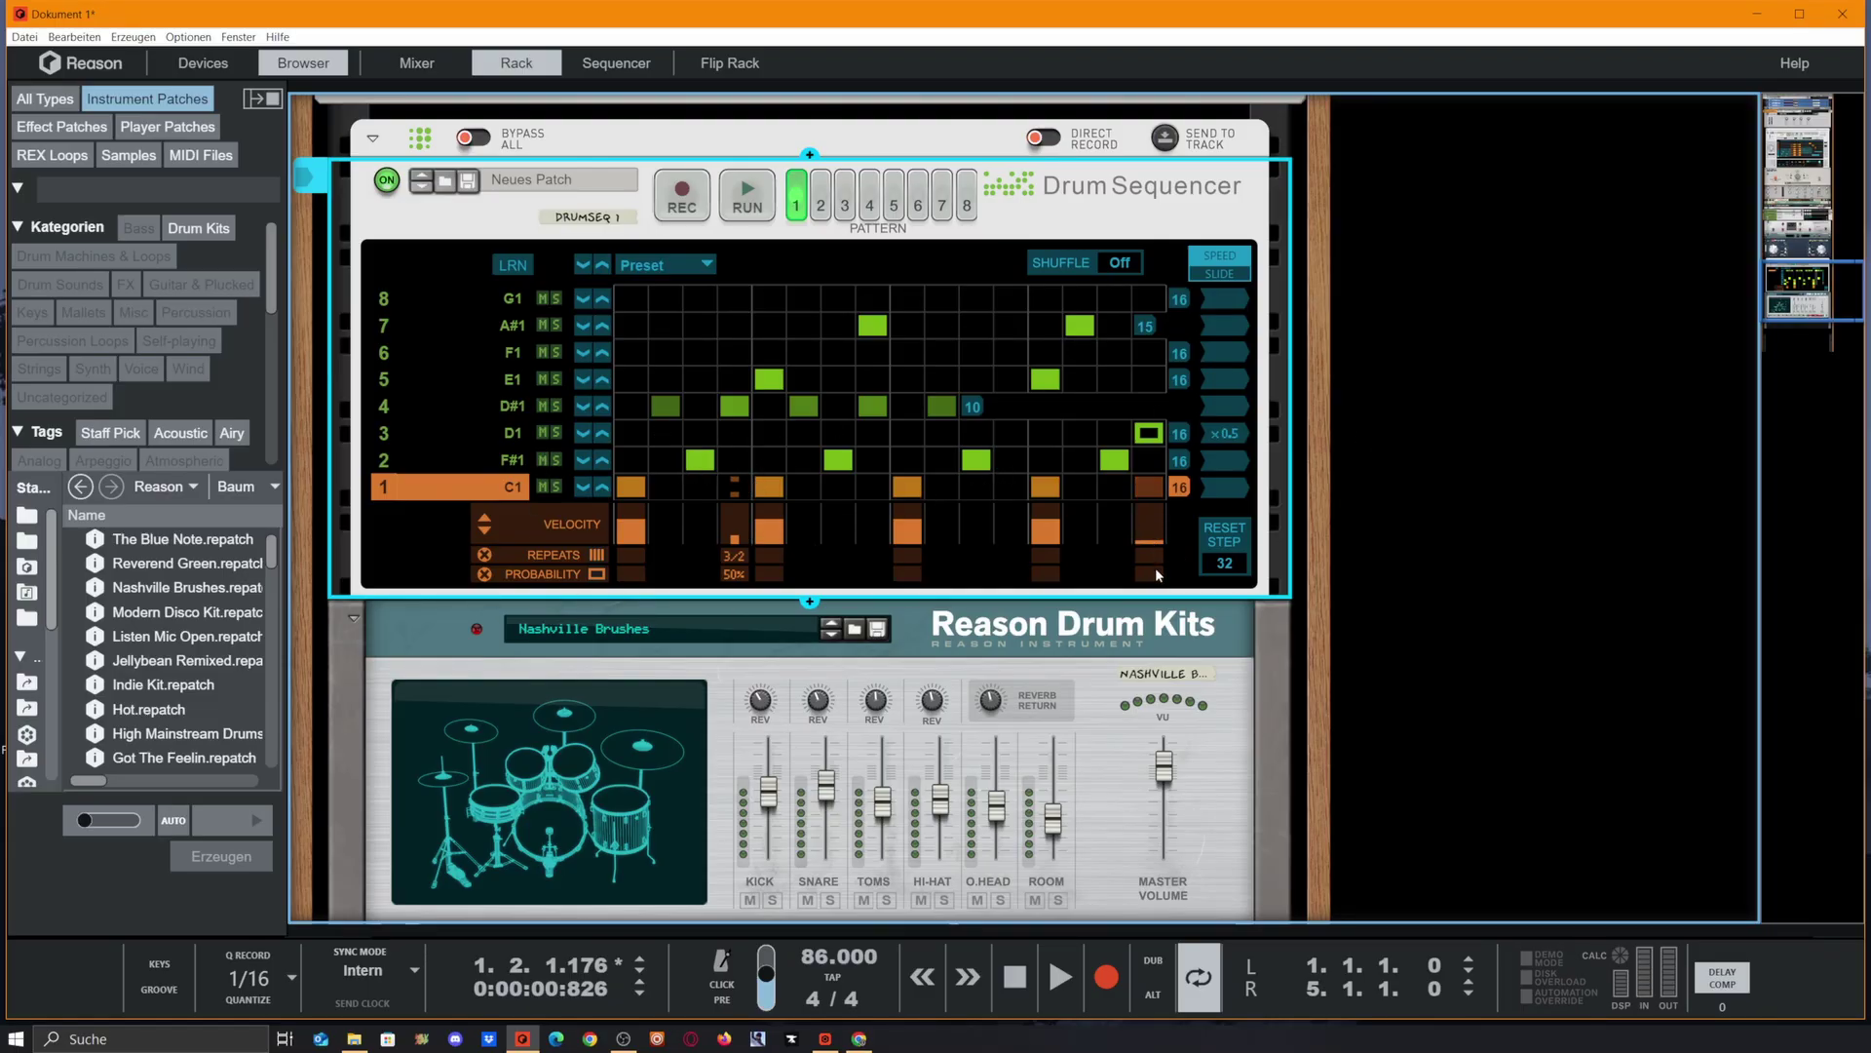
{"action": "left_click_drag", "start_coordinate": [1158, 575], "coordinate": [1160, 664]}
{"action": "left_click_drag", "start_coordinate": [1143, 573], "coordinate": [1158, 616]}
{"action": "left_click", "coordinate": [742, 199]}
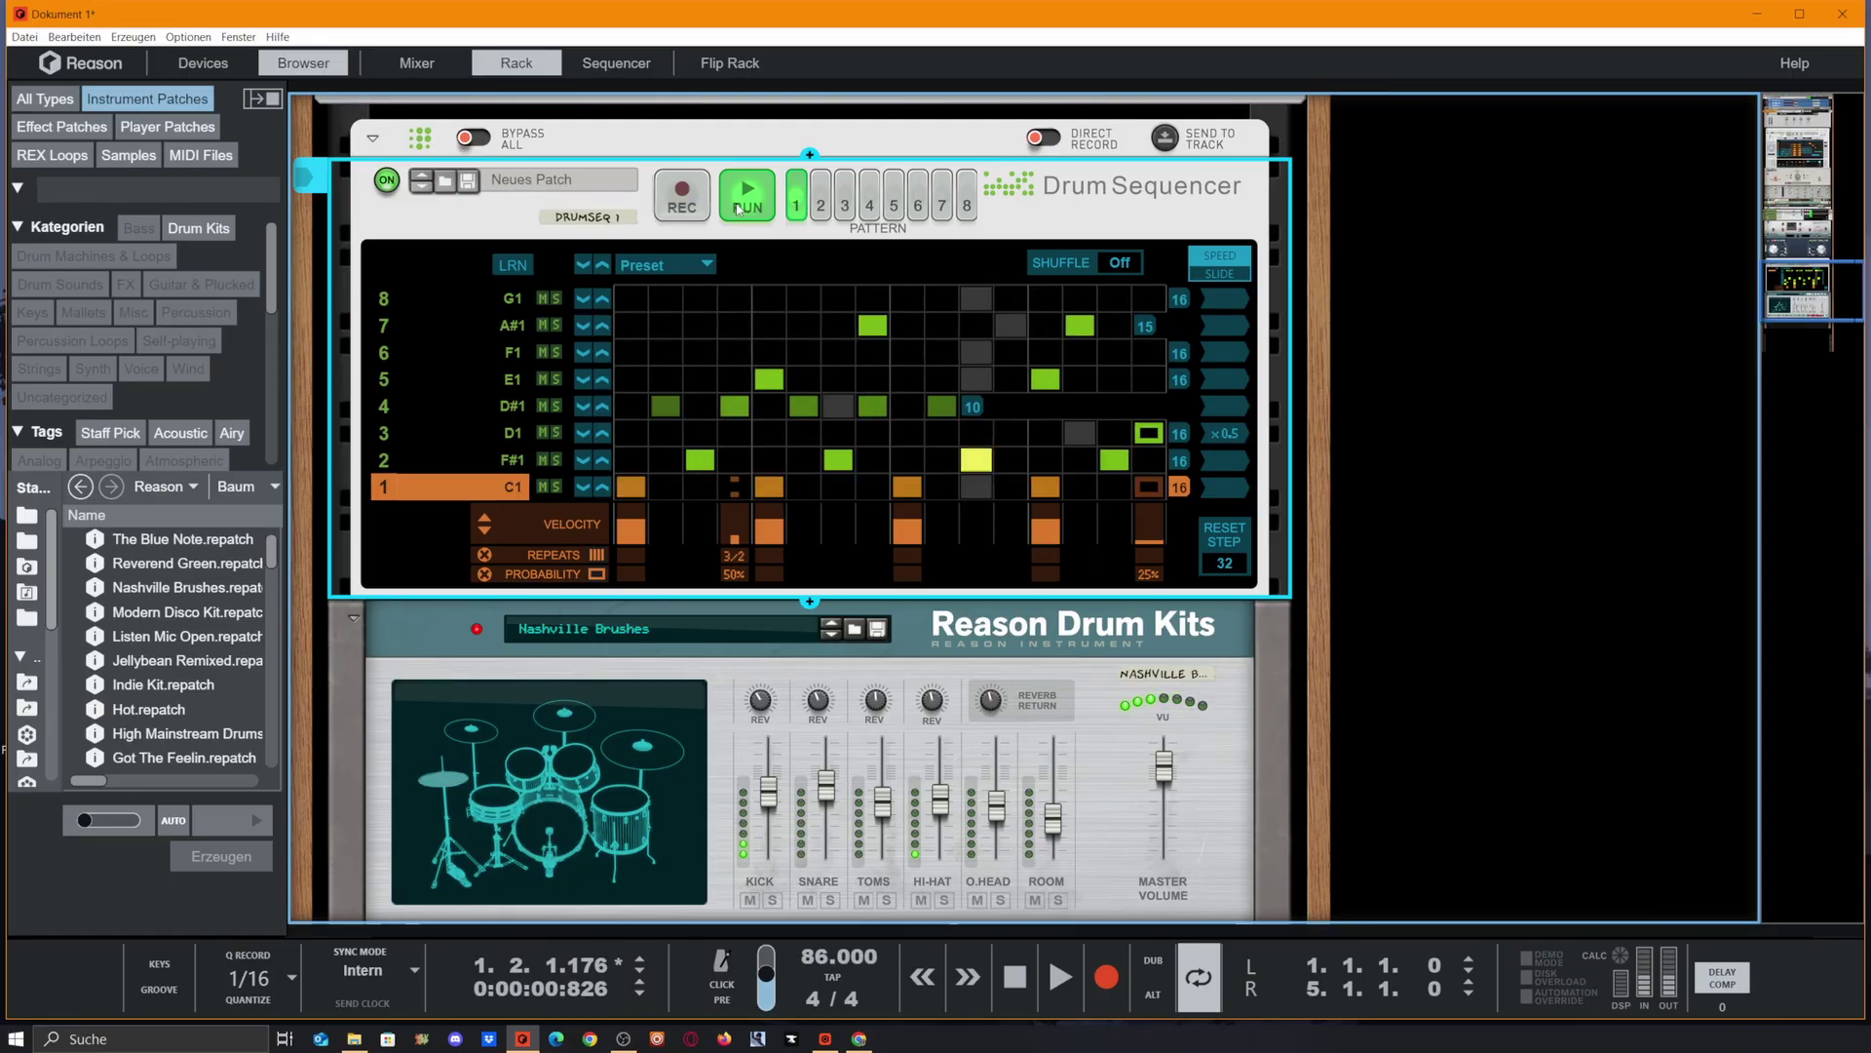
Stop the sequencer, set the edit mode to Copy/Paste, and select empty pattern 8.
{"action": "left_click", "coordinate": [737, 207]}
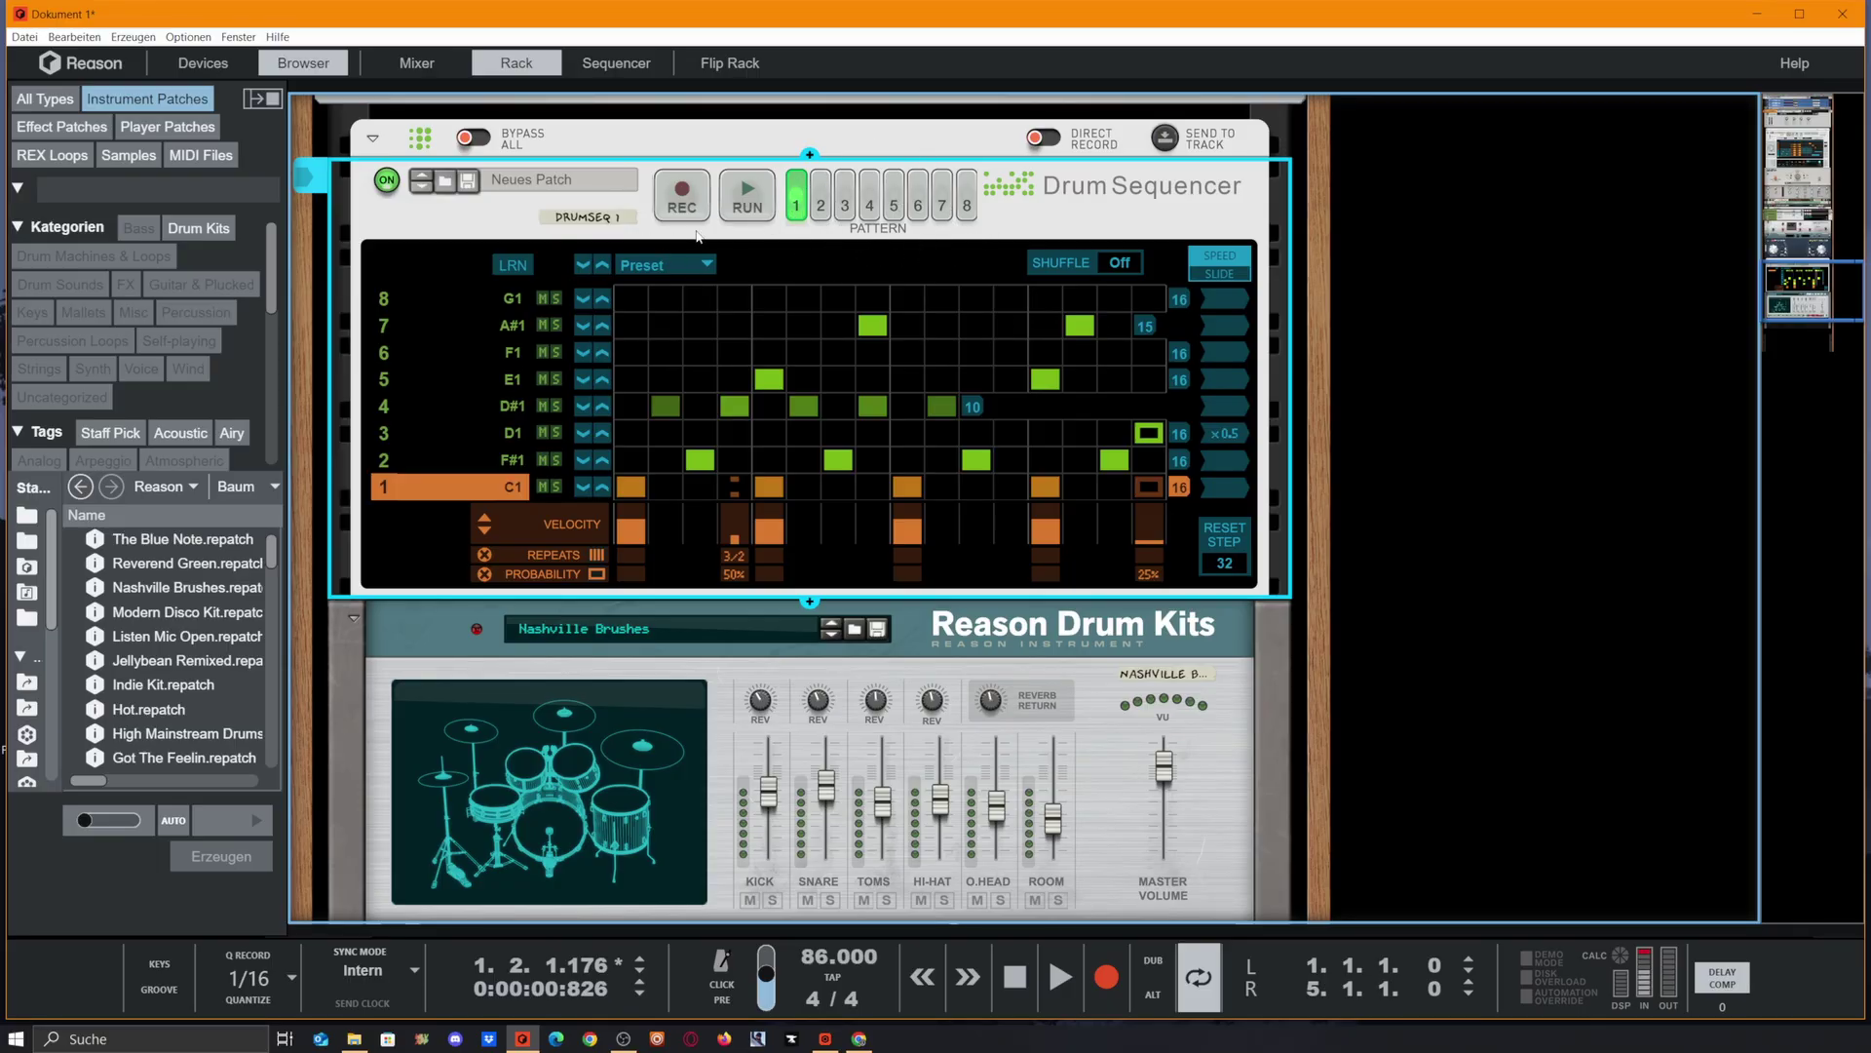
{"action": "left_click", "coordinate": [649, 267]}
{"action": "left_click", "coordinate": [701, 341]}
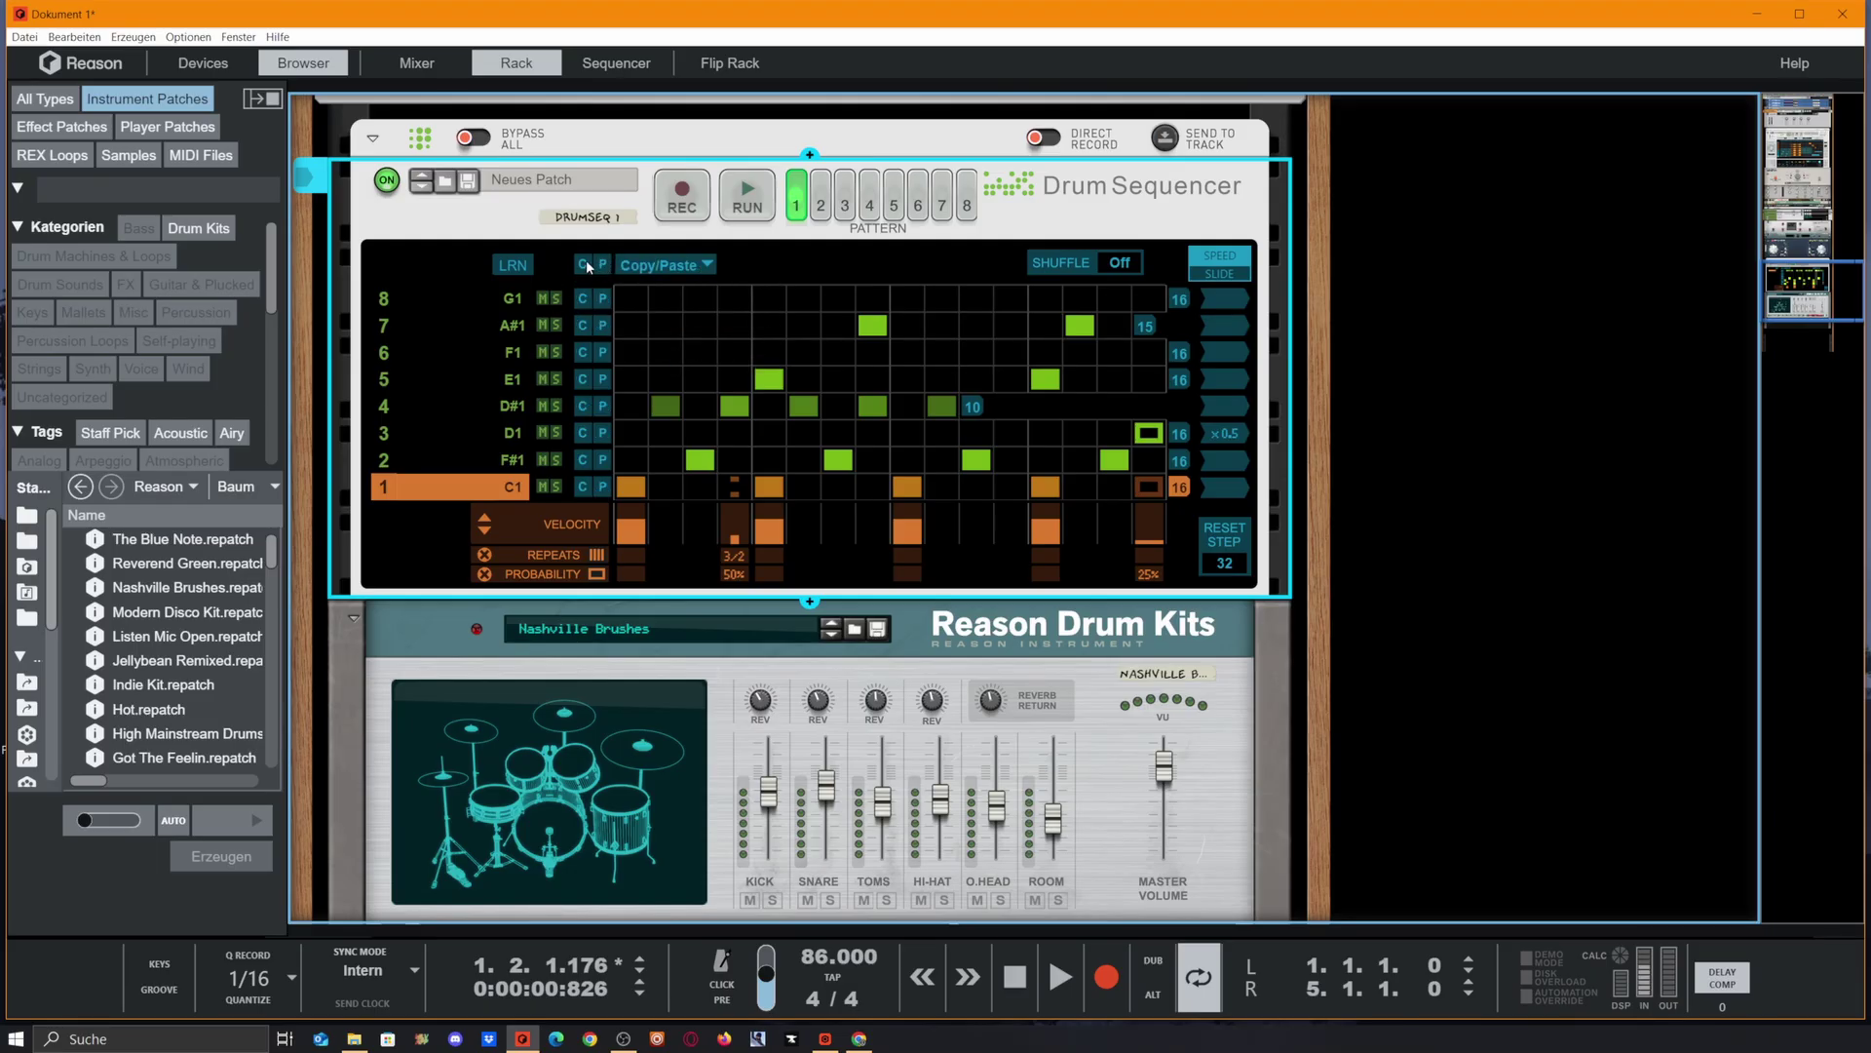
{"action": "left_click", "coordinate": [967, 202]}
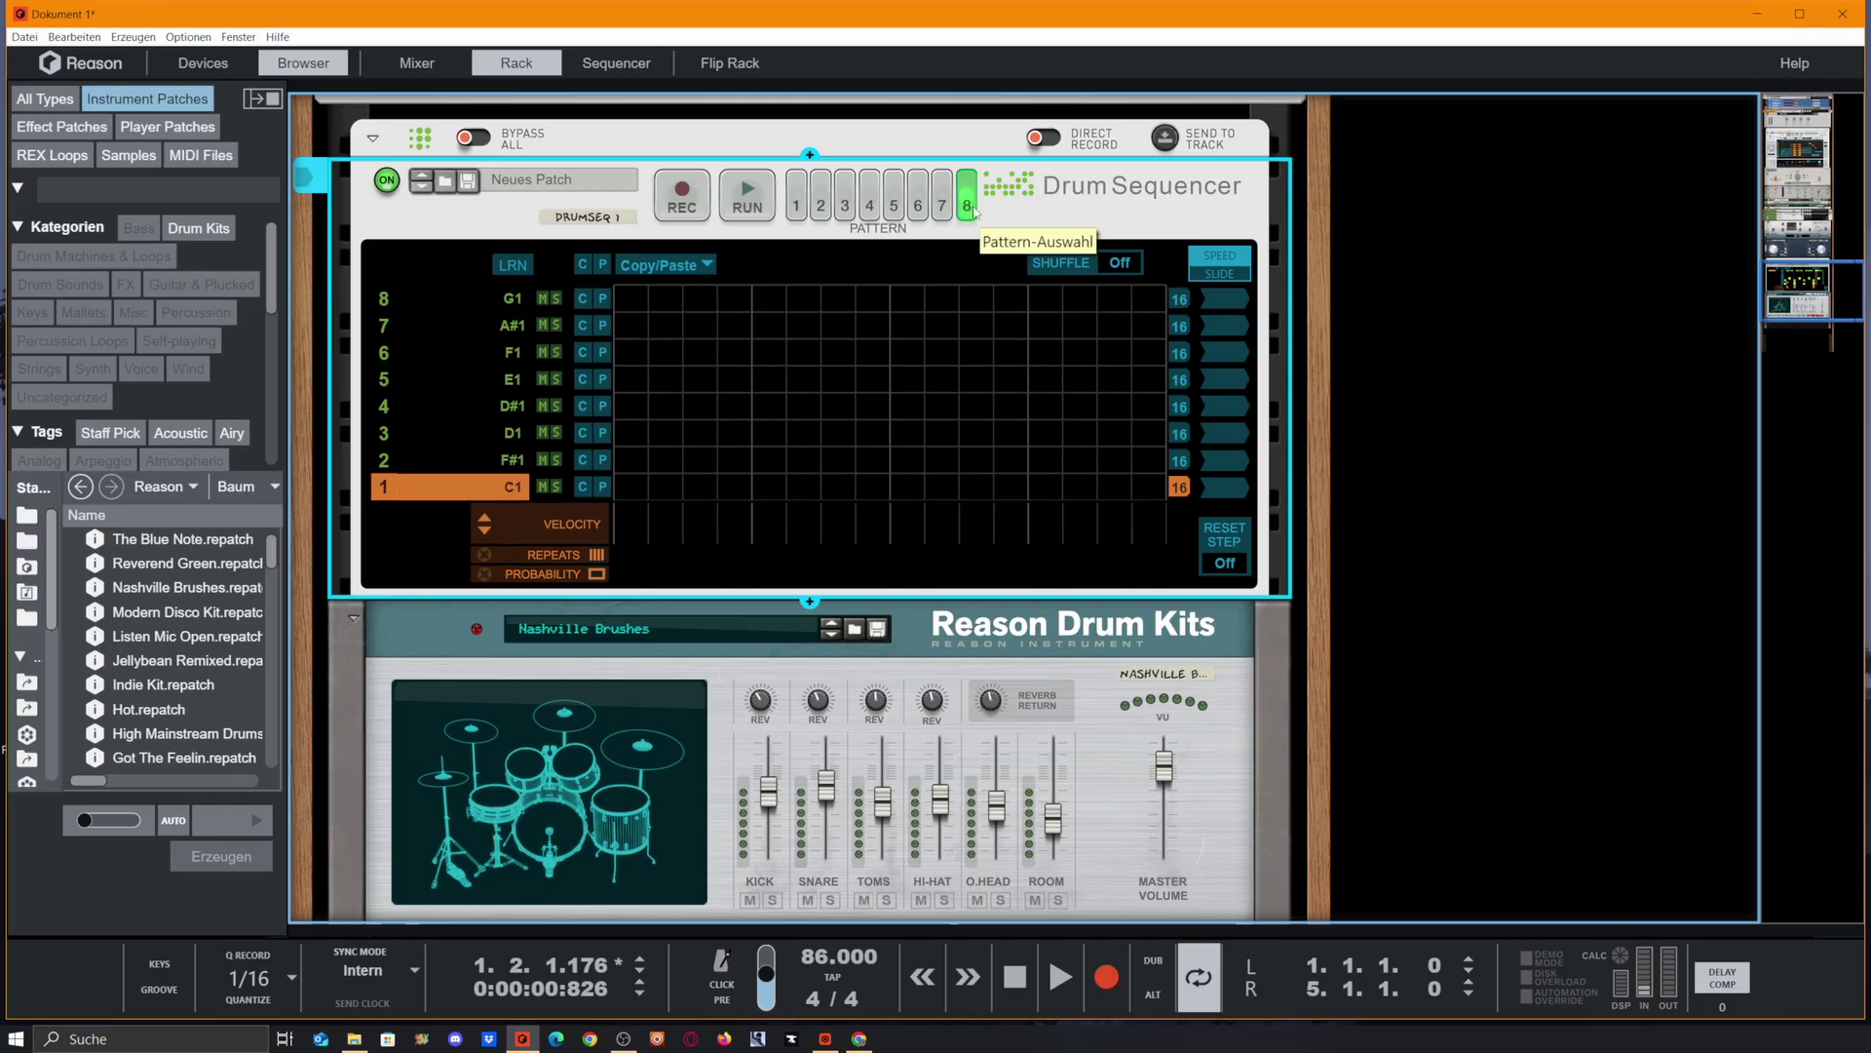
Paste the beat into pattern 8, clear all notes from pattern 1, and show lane slides.
{"action": "left_click", "coordinate": [602, 265]}
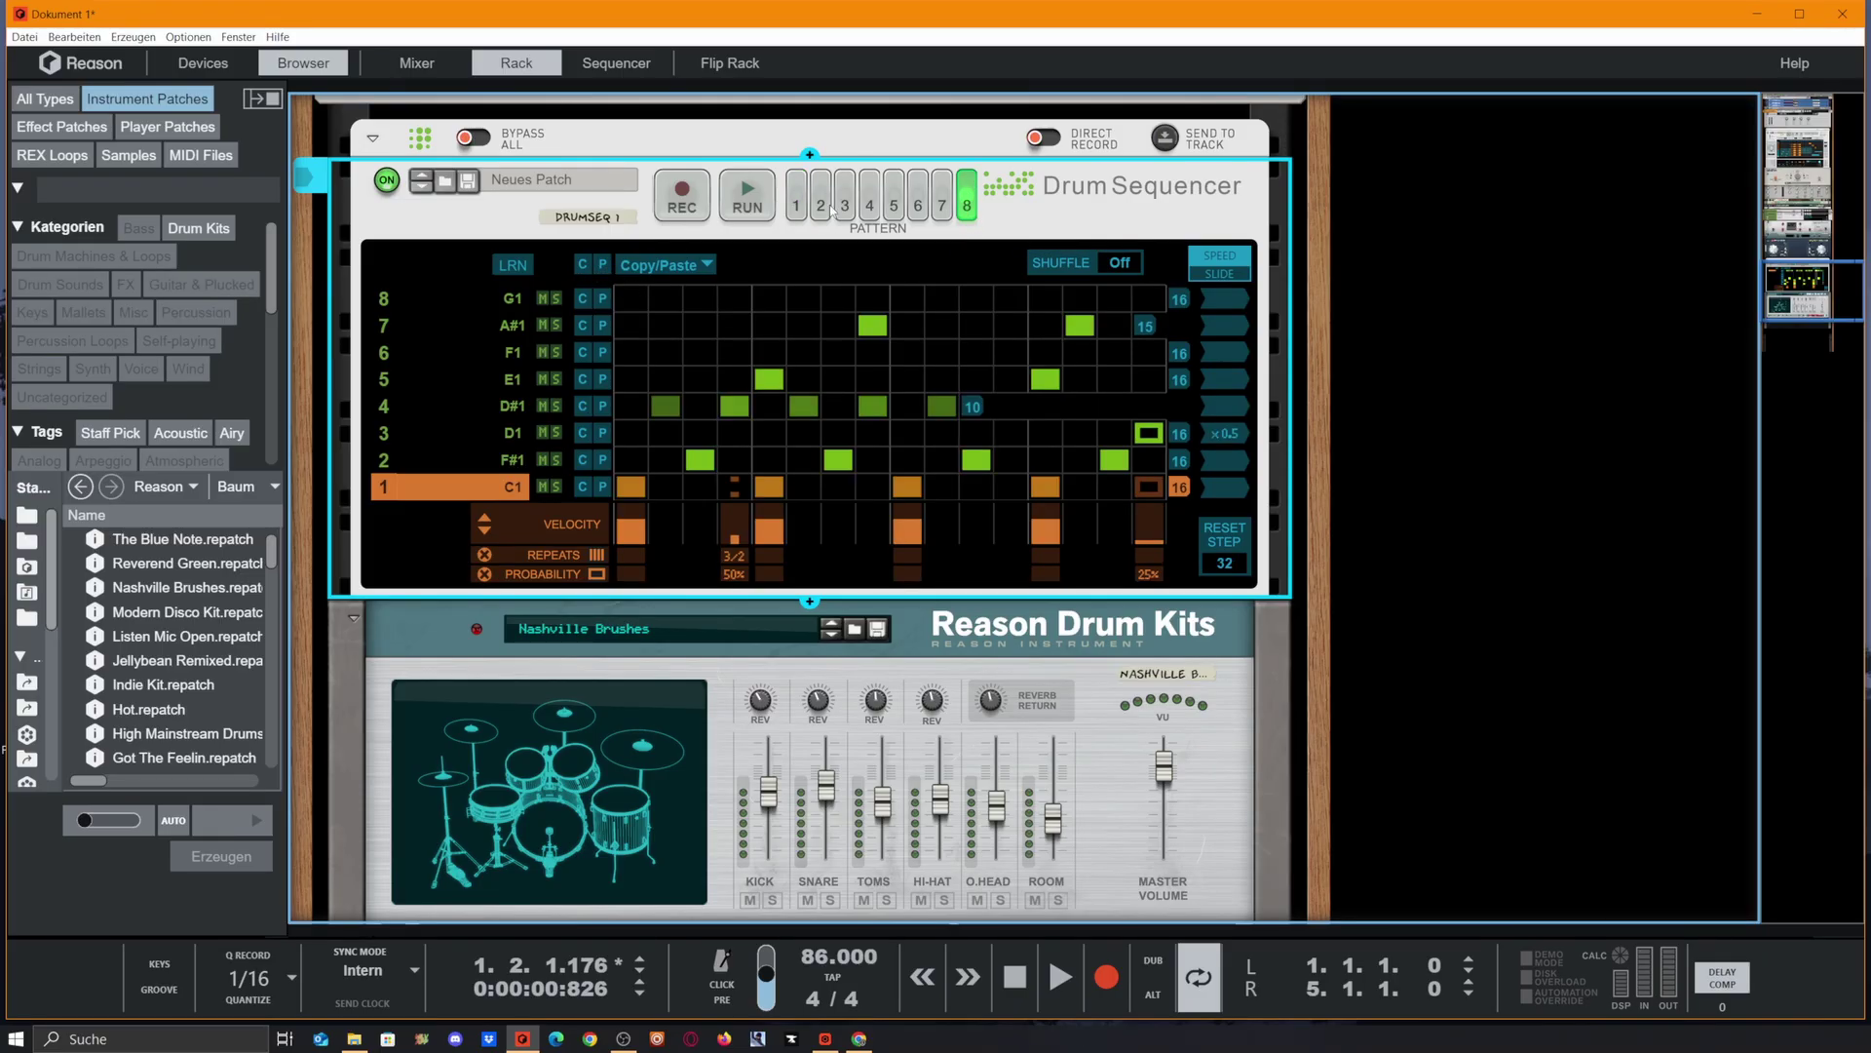
{"action": "left_click", "coordinate": [795, 193]}
{"action": "left_click", "coordinate": [683, 266]}
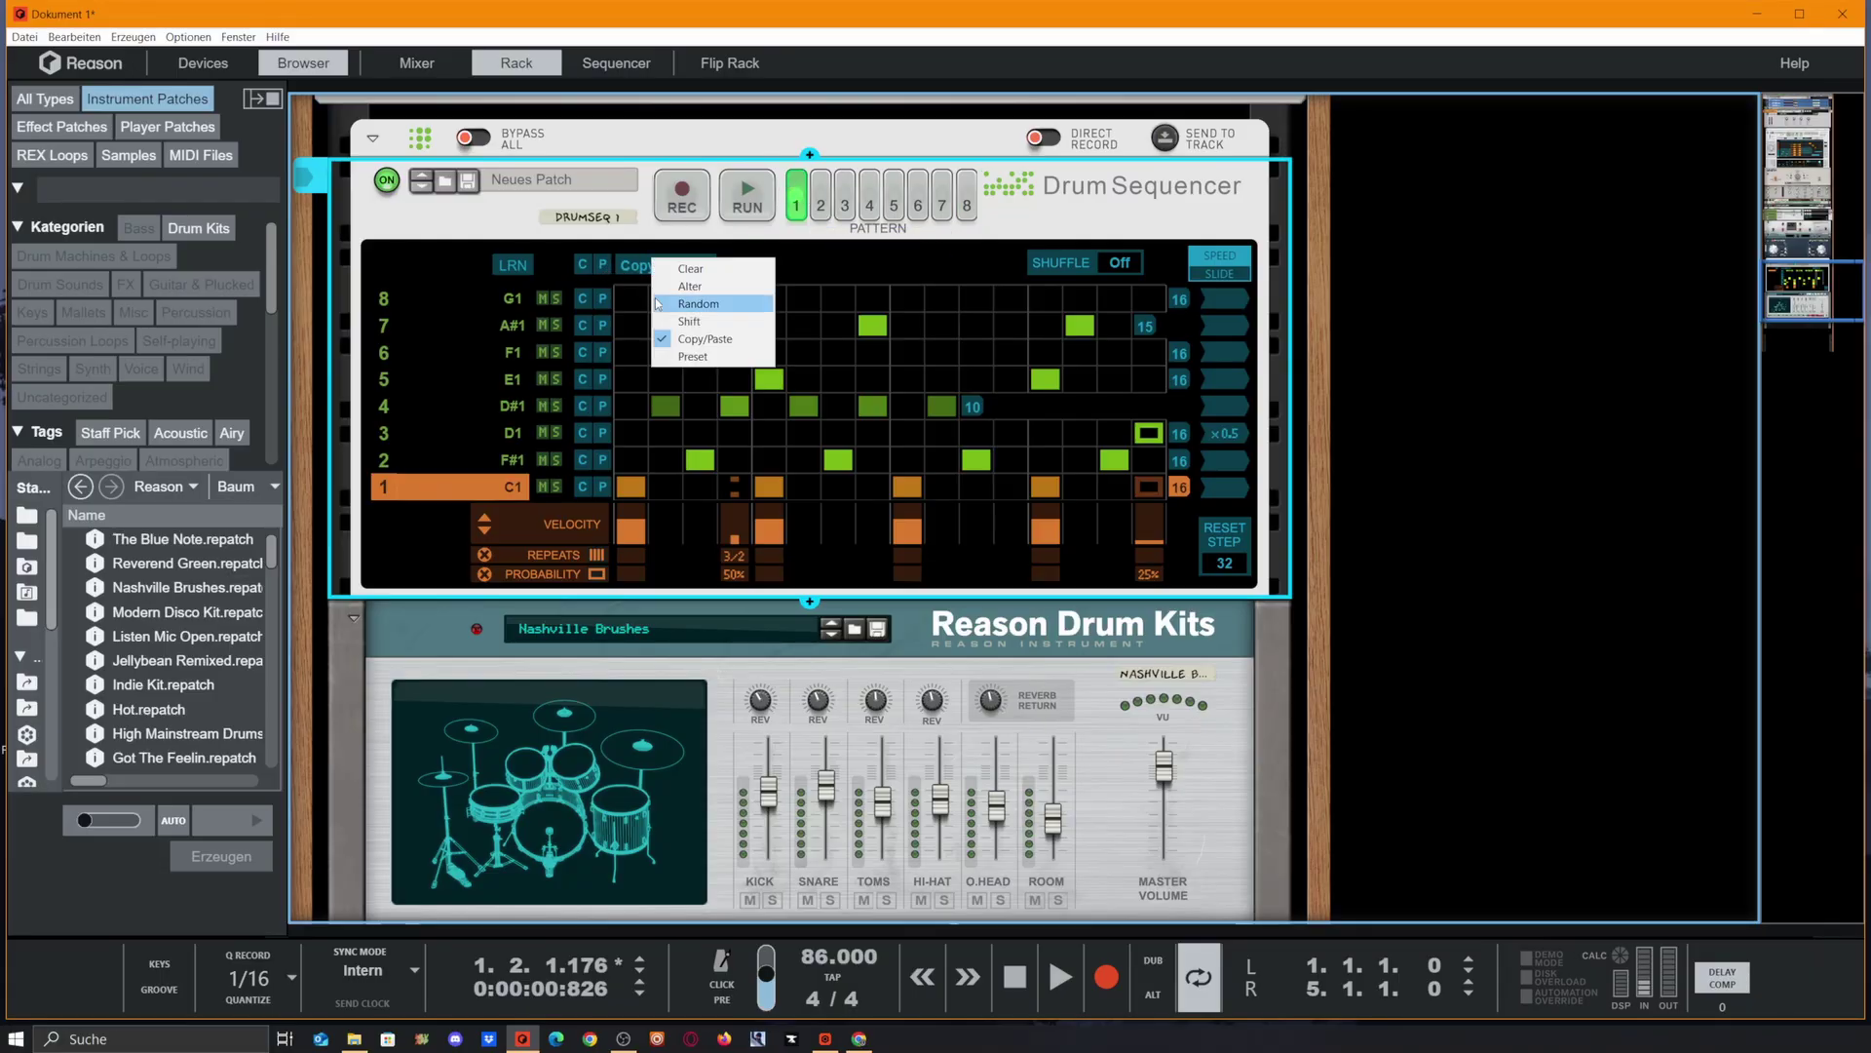
{"action": "left_click", "coordinate": [710, 273]}
{"action": "left_click", "coordinate": [595, 266]}
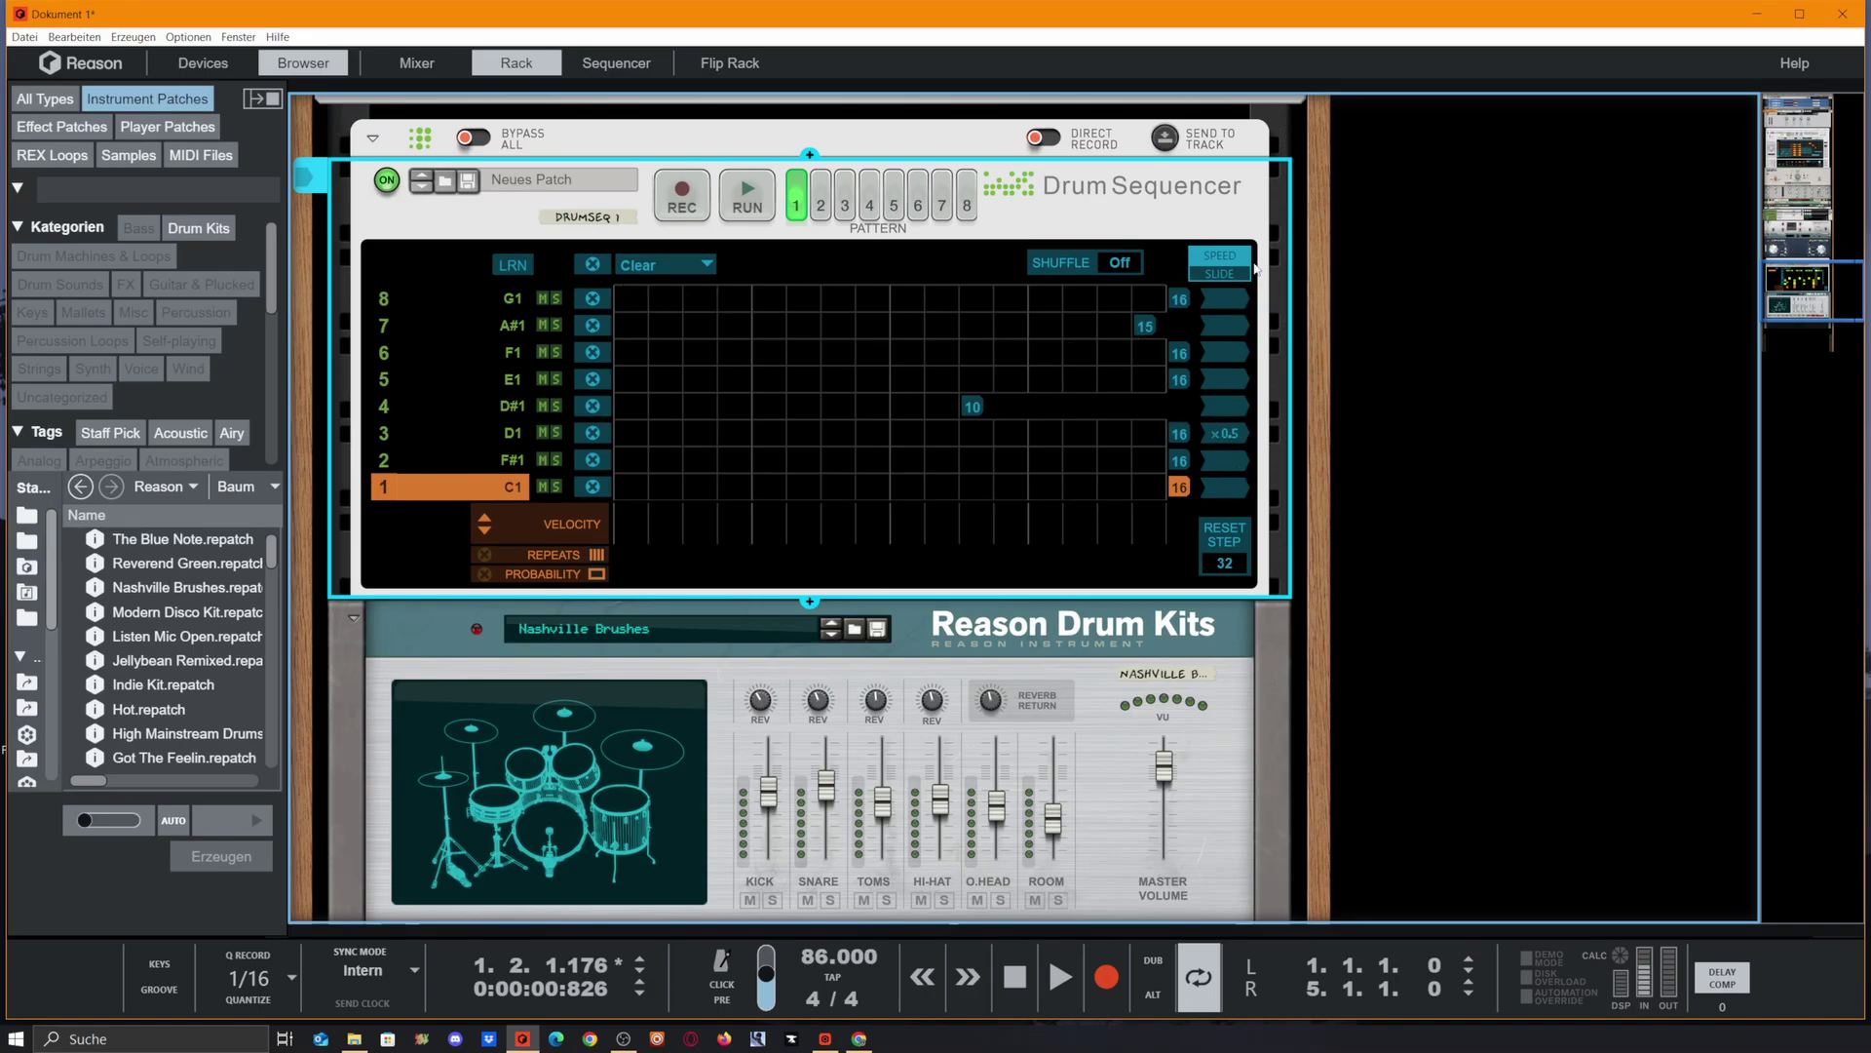
{"action": "left_click", "coordinate": [1221, 272]}
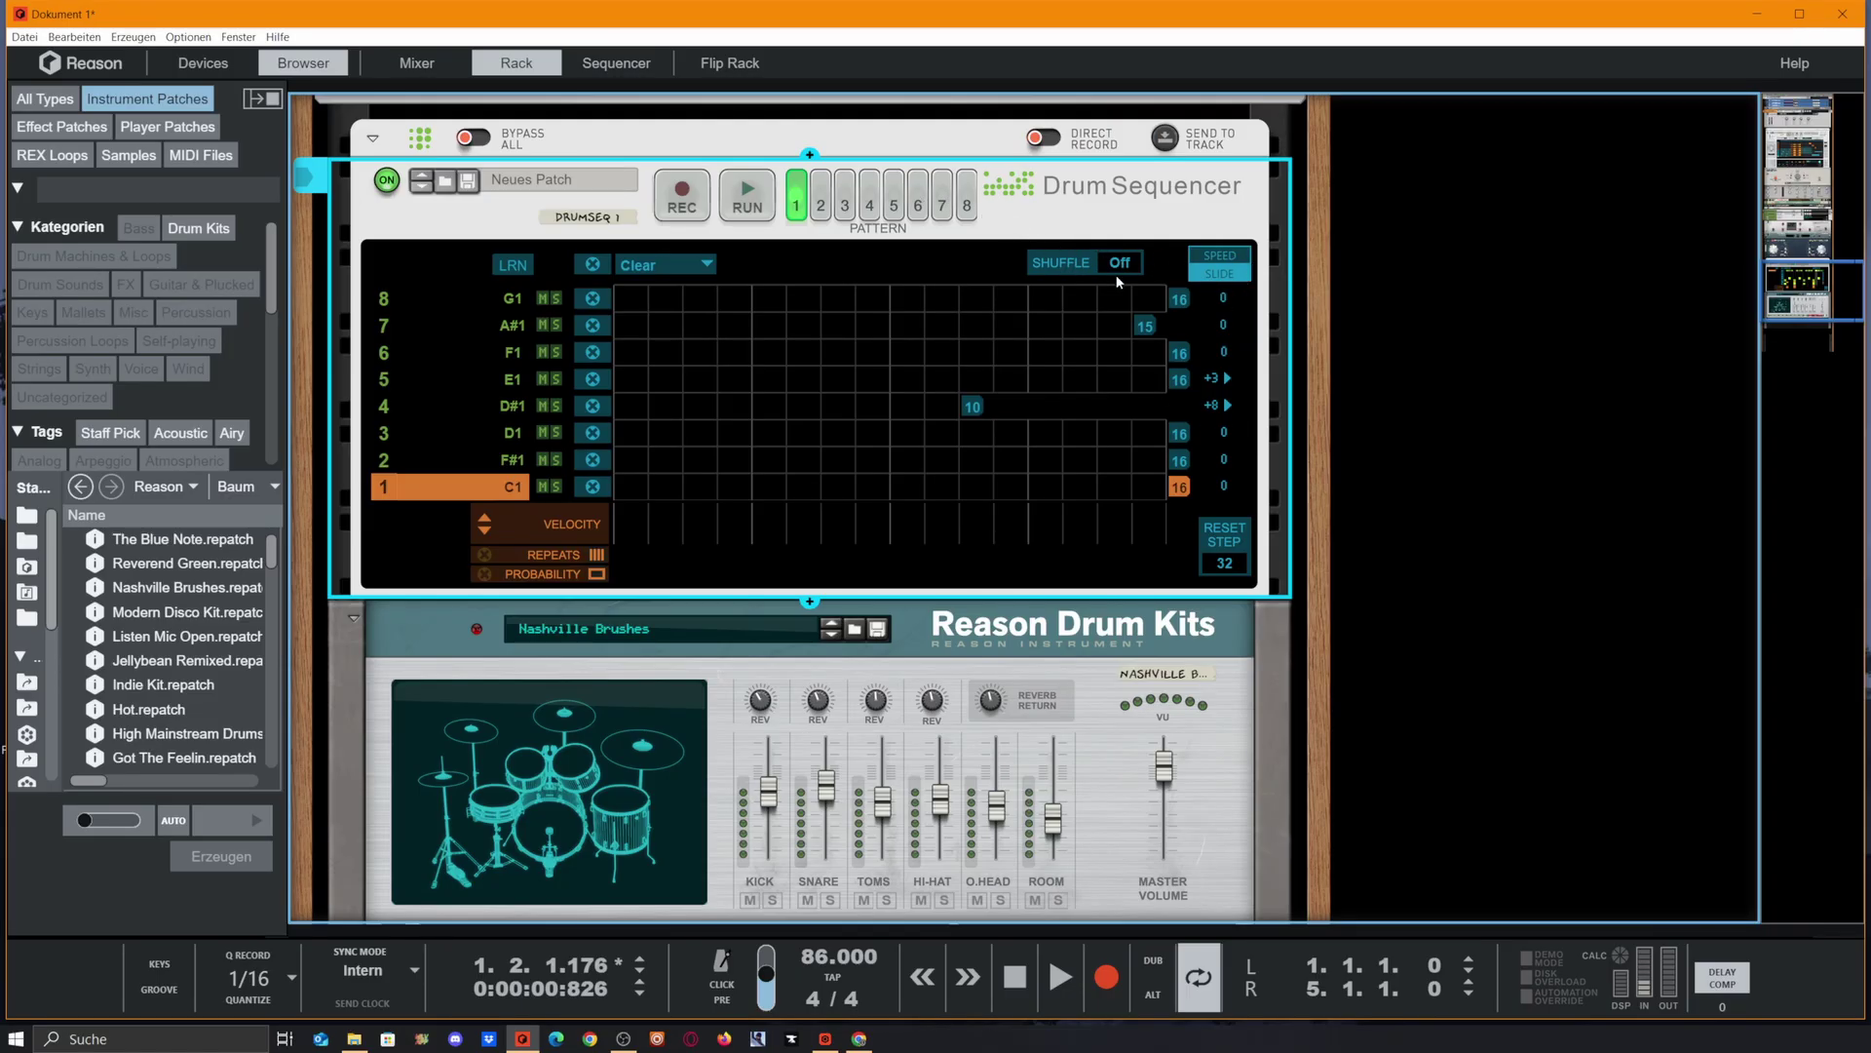
Set the shuffle to 58% on pattern 8 and on pattern 1.
{"action": "left_click", "coordinate": [967, 200]}
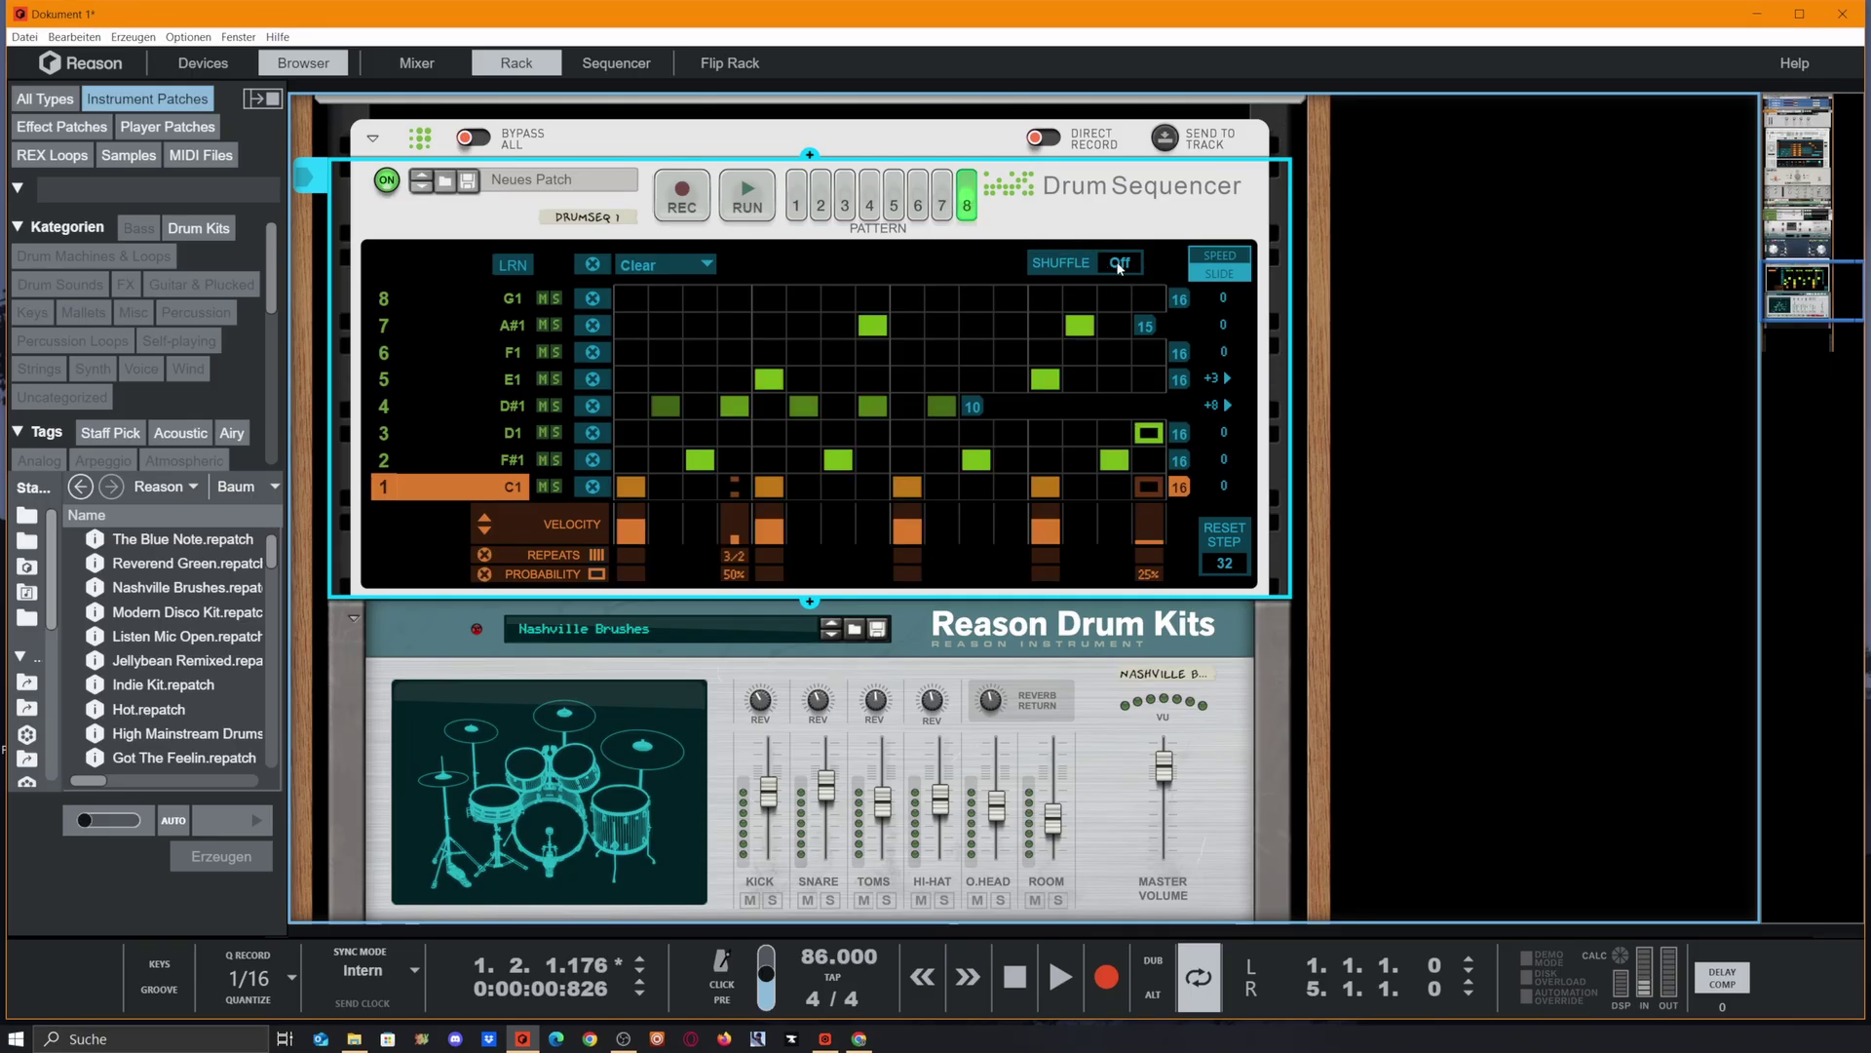
{"action": "left_click_drag", "start_coordinate": [1119, 269], "coordinate": [1150, 233]}
{"action": "left_click", "coordinate": [795, 194]}
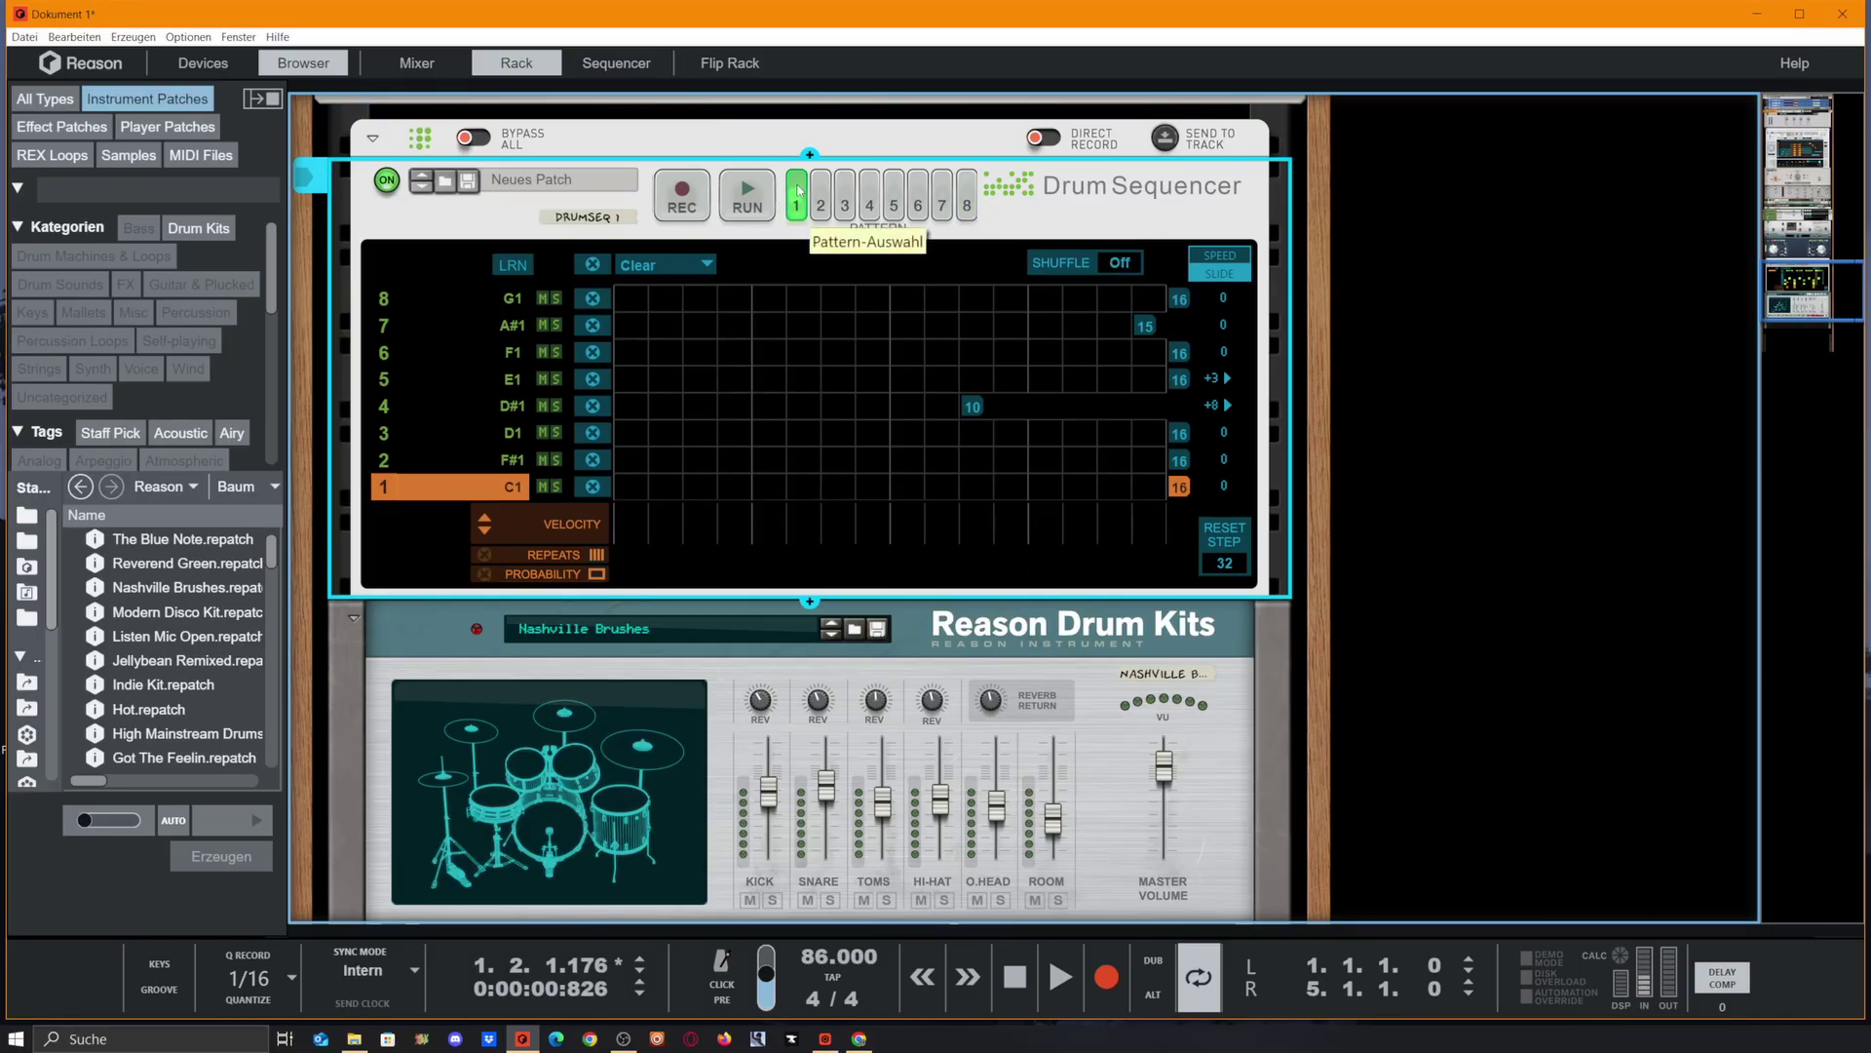
{"action": "left_click_drag", "start_coordinate": [1131, 270], "coordinate": [1137, 235]}
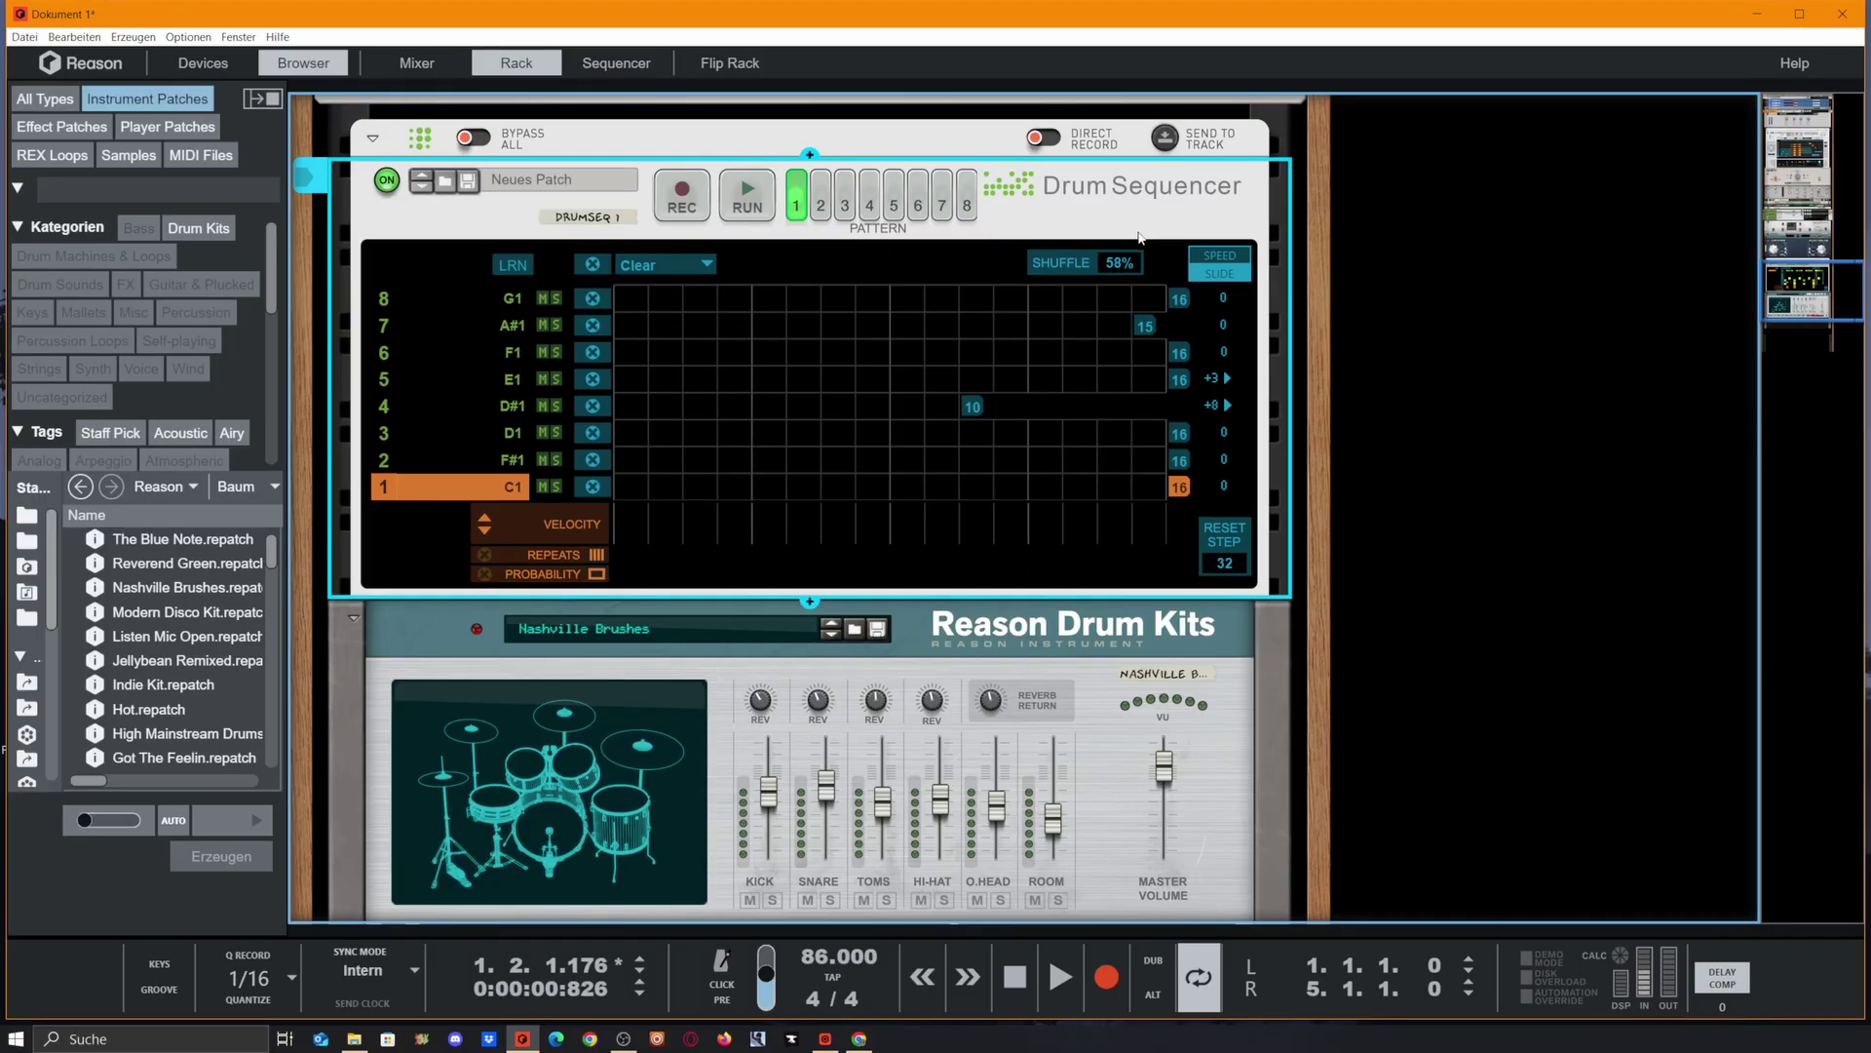
{"action": "left_click", "coordinate": [821, 206]}
{"action": "key", "text": "ctrl+z"}
{"action": "left_click", "coordinate": [663, 265]}
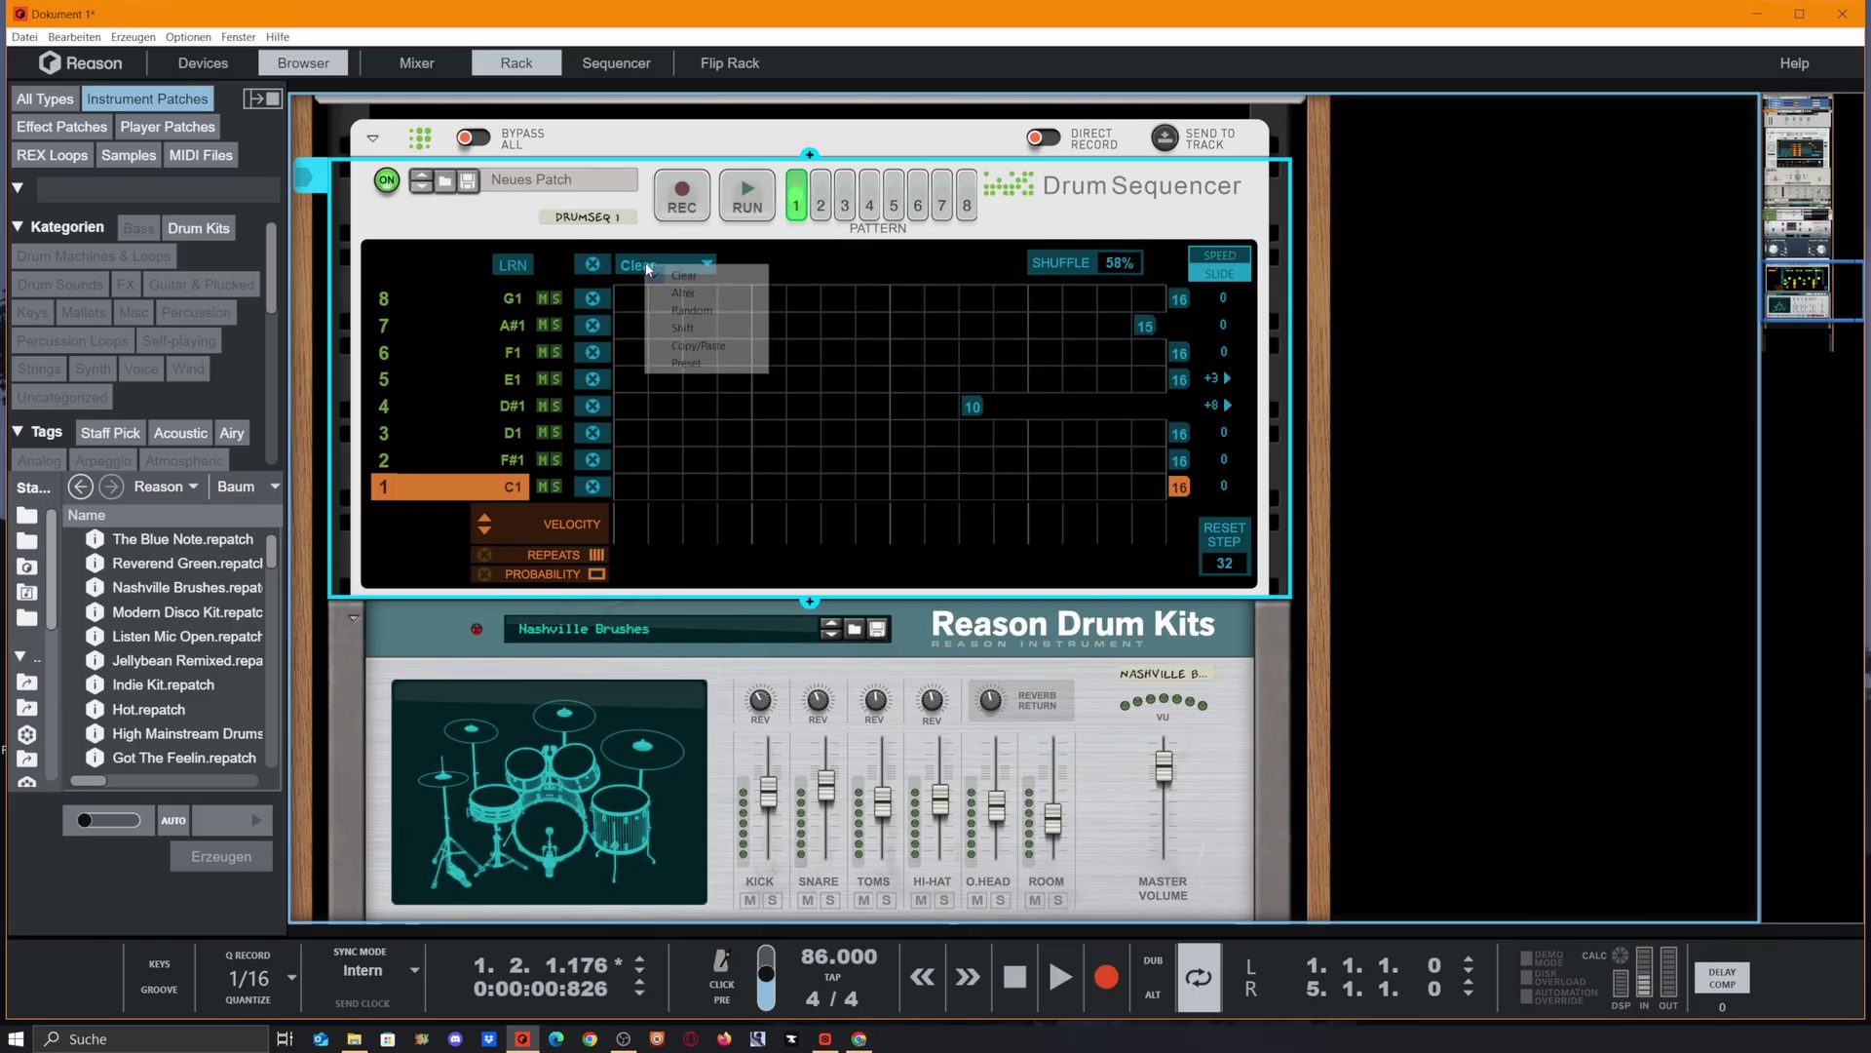
In Copy/Paste mode, paste pattern 1's lane settings into patterns 2, 3 and 4.
{"action": "left_click", "coordinate": [710, 353]}
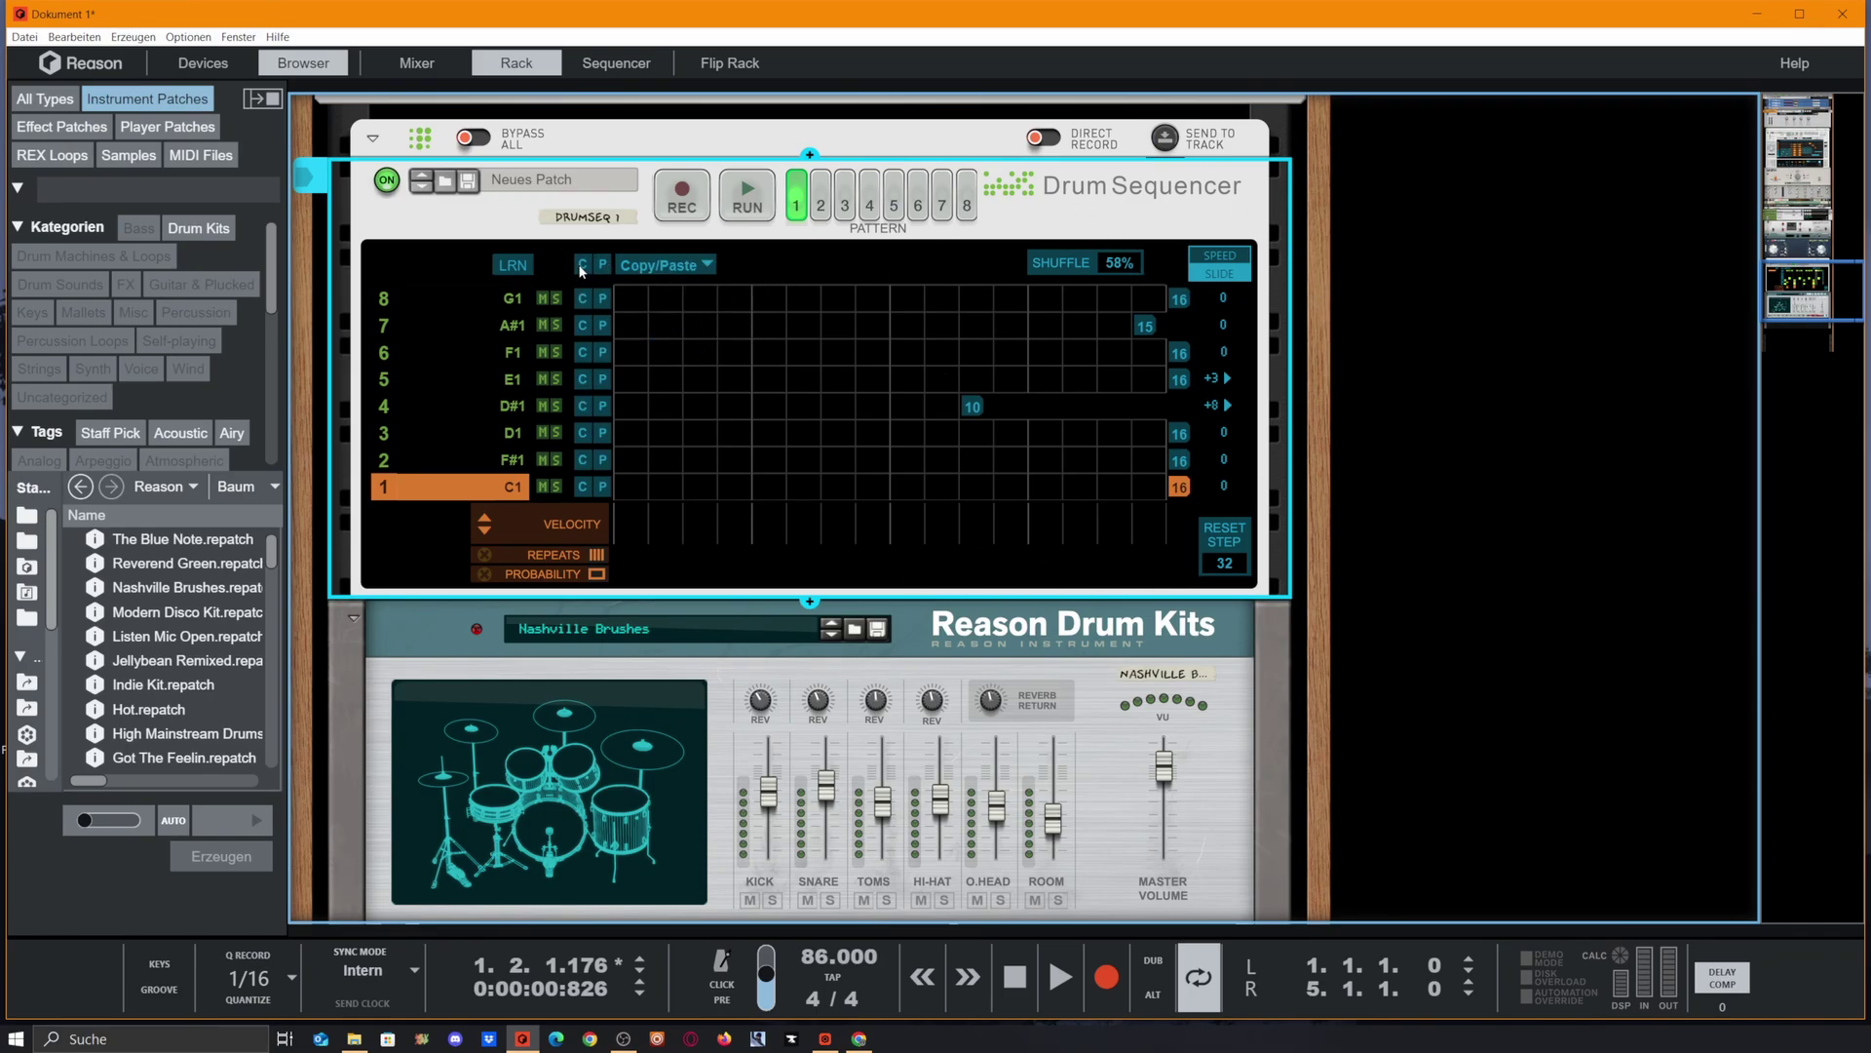
{"action": "left_click", "coordinate": [822, 204]}
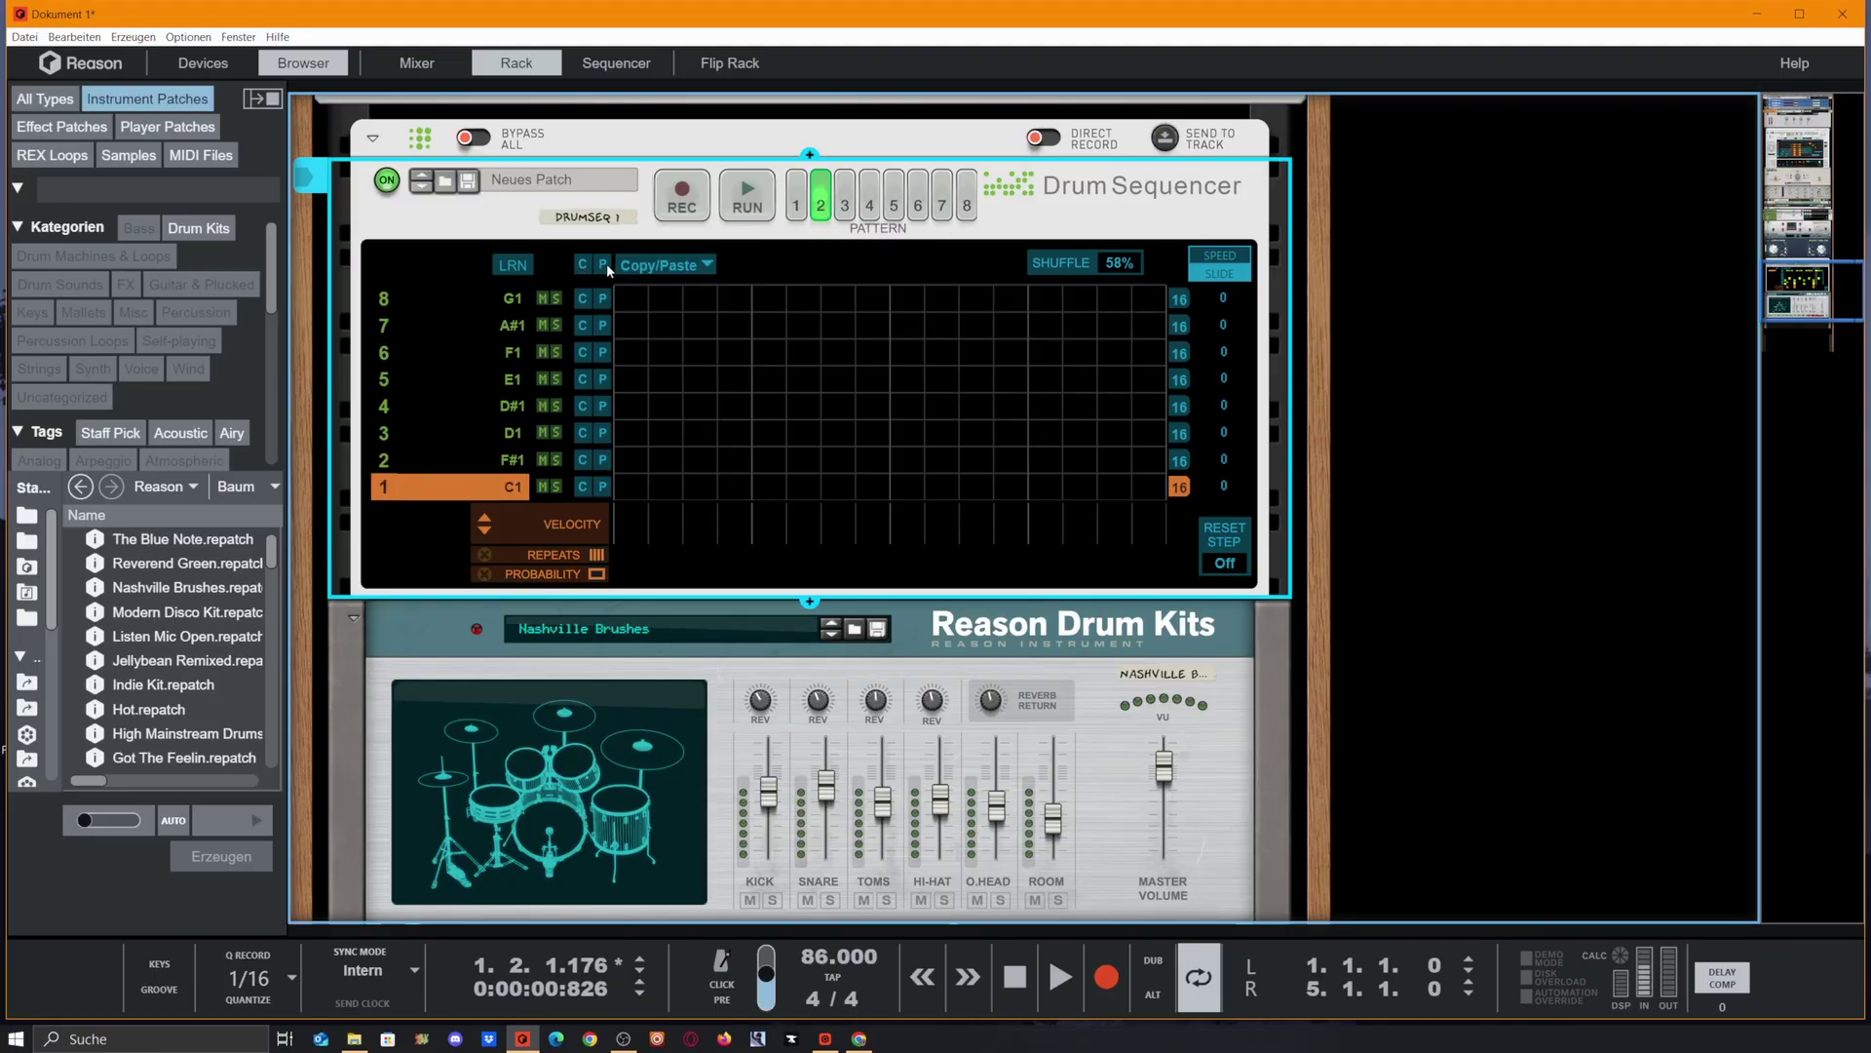
{"action": "left_click", "coordinate": [604, 264]}
{"action": "left_click", "coordinate": [845, 205]}
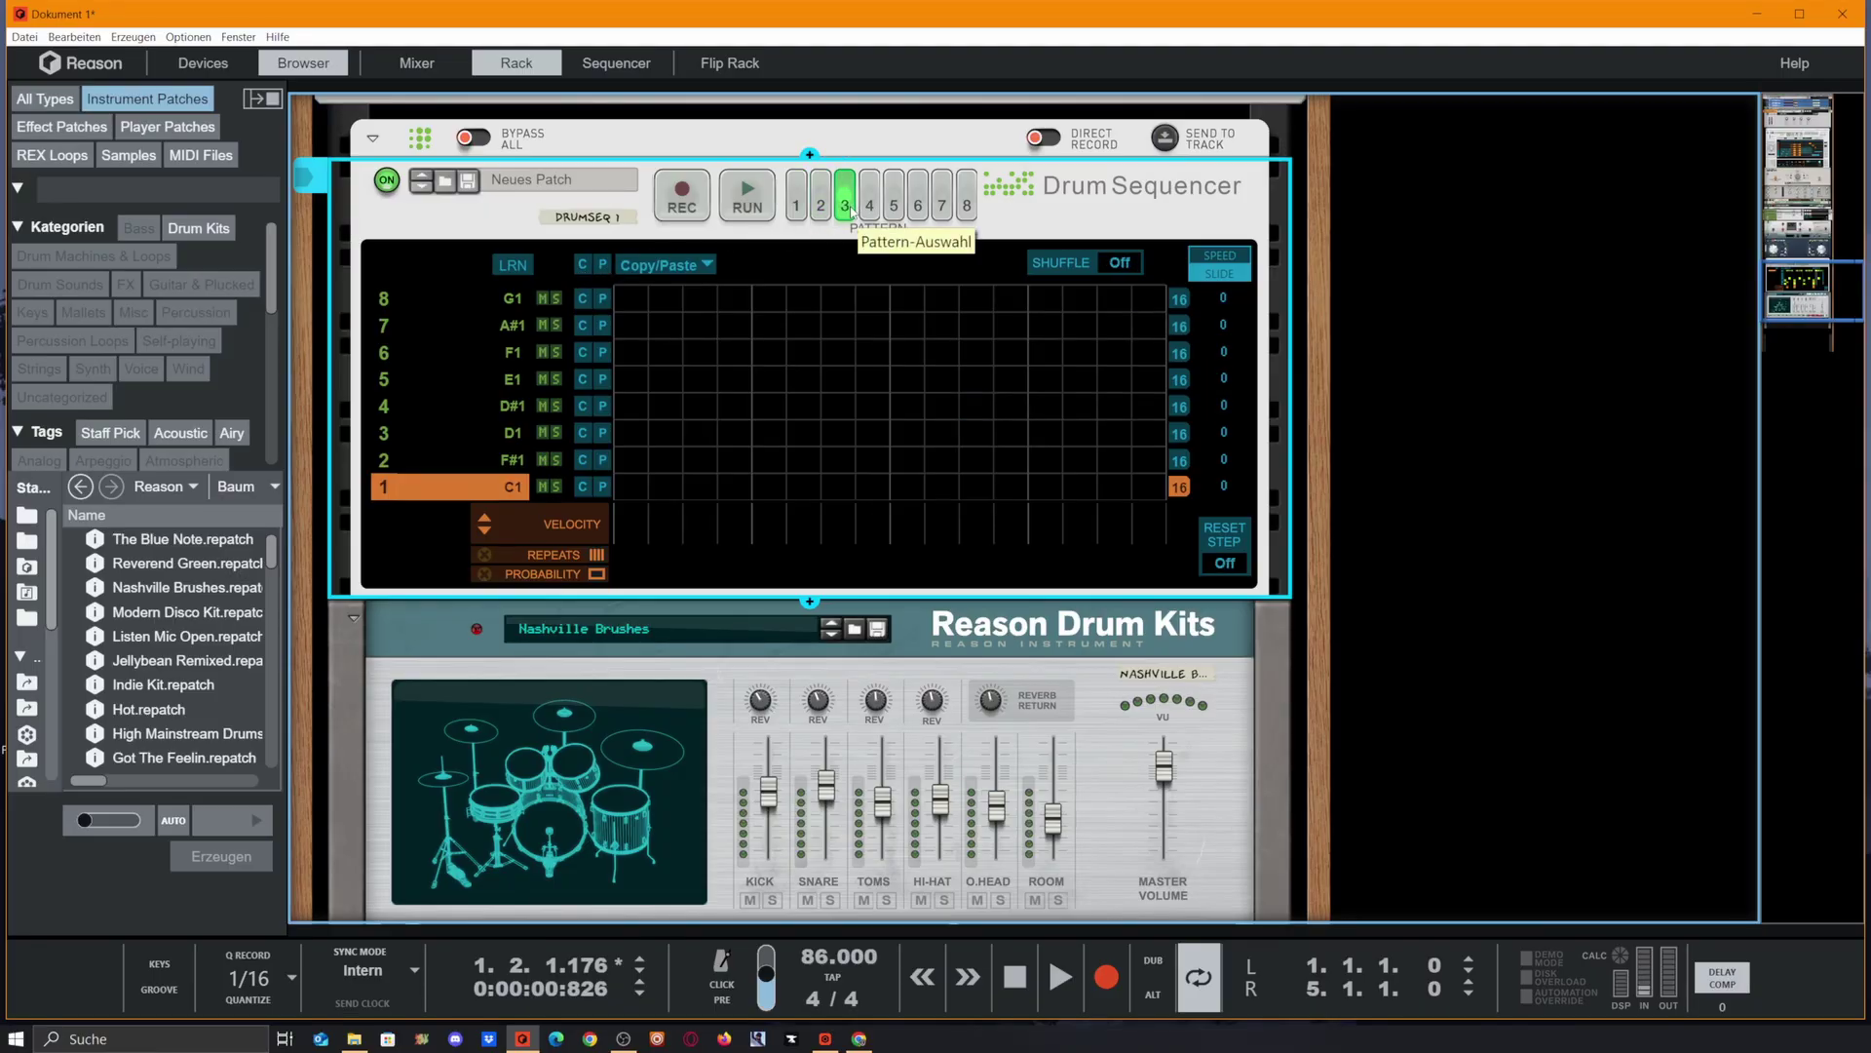
{"action": "left_click", "coordinate": [605, 269]}
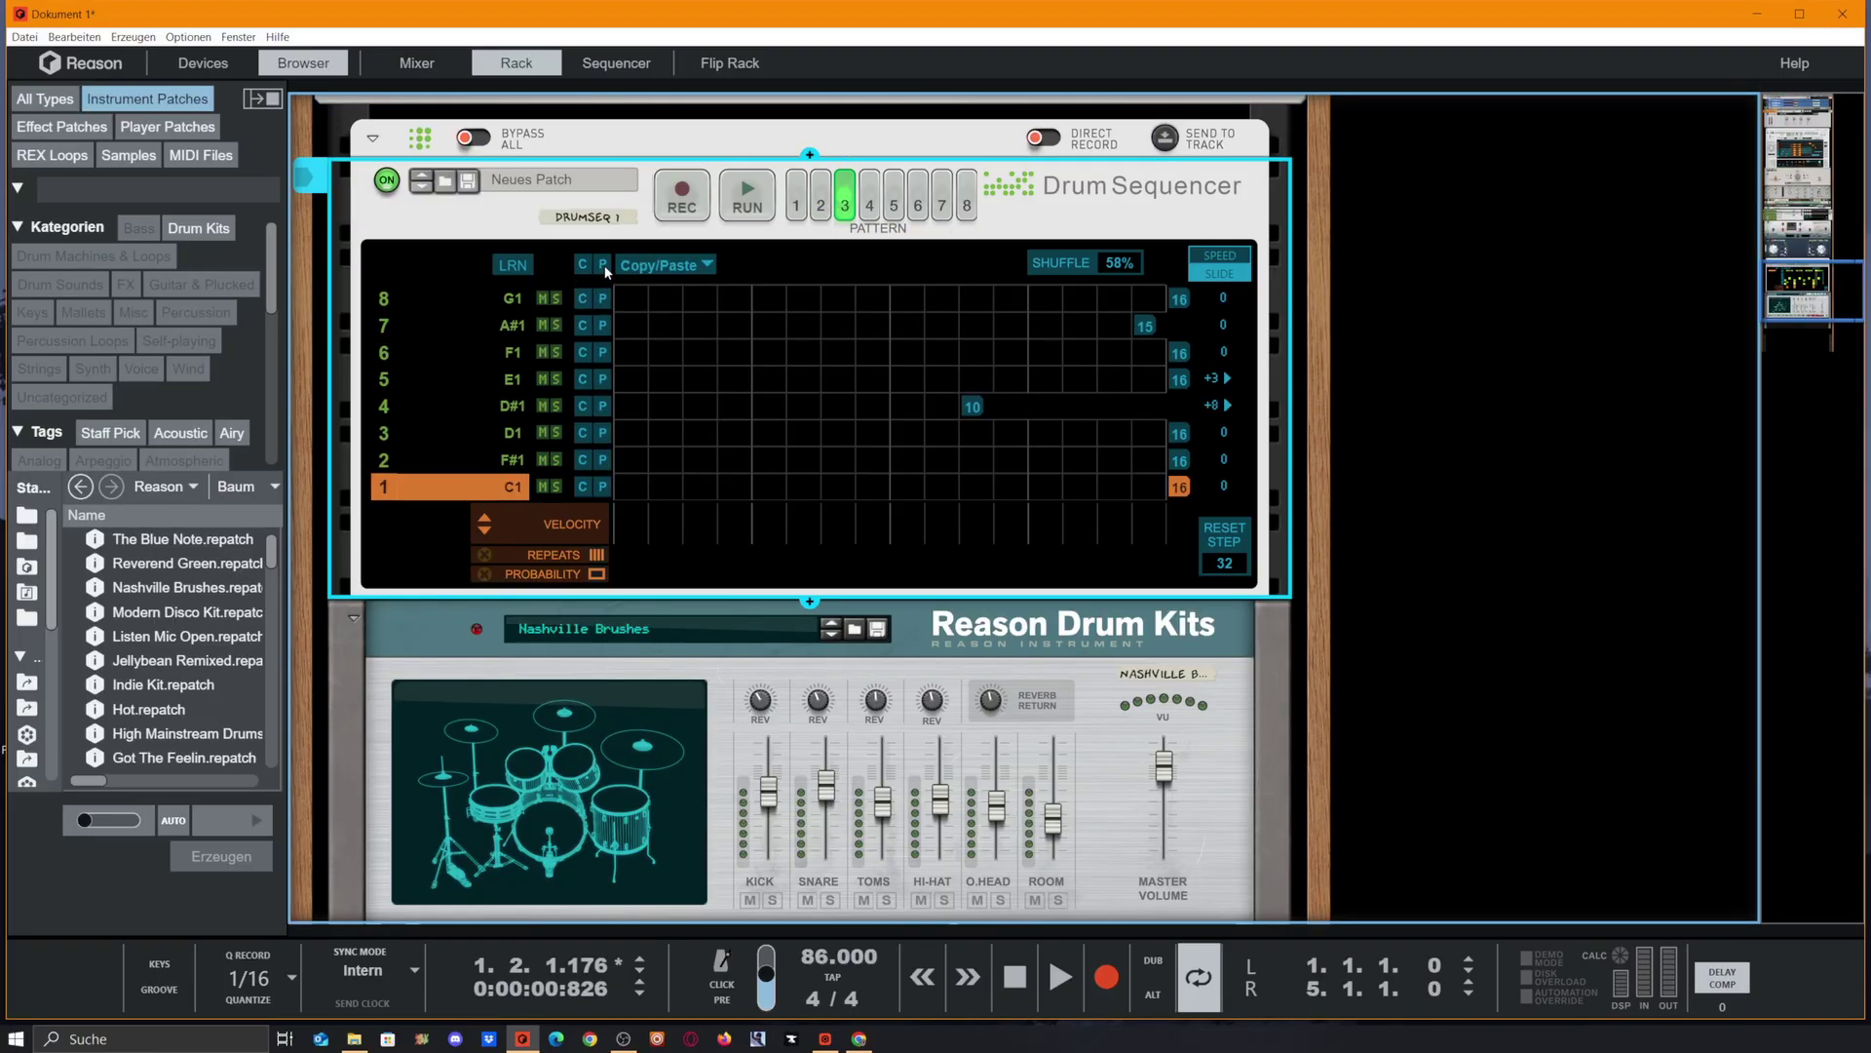
{"action": "left_click", "coordinate": [870, 206]}
{"action": "left_click", "coordinate": [605, 267]}
Paste the same lane settings into patterns 5, 6 and 7, ending on pattern 8.
{"action": "left_click", "coordinate": [894, 204]}
{"action": "left_click", "coordinate": [606, 266]}
{"action": "left_click", "coordinate": [917, 205]}
{"action": "left_click", "coordinate": [603, 267]}
{"action": "left_click", "coordinate": [942, 205]}
{"action": "left_click", "coordinate": [604, 266]}
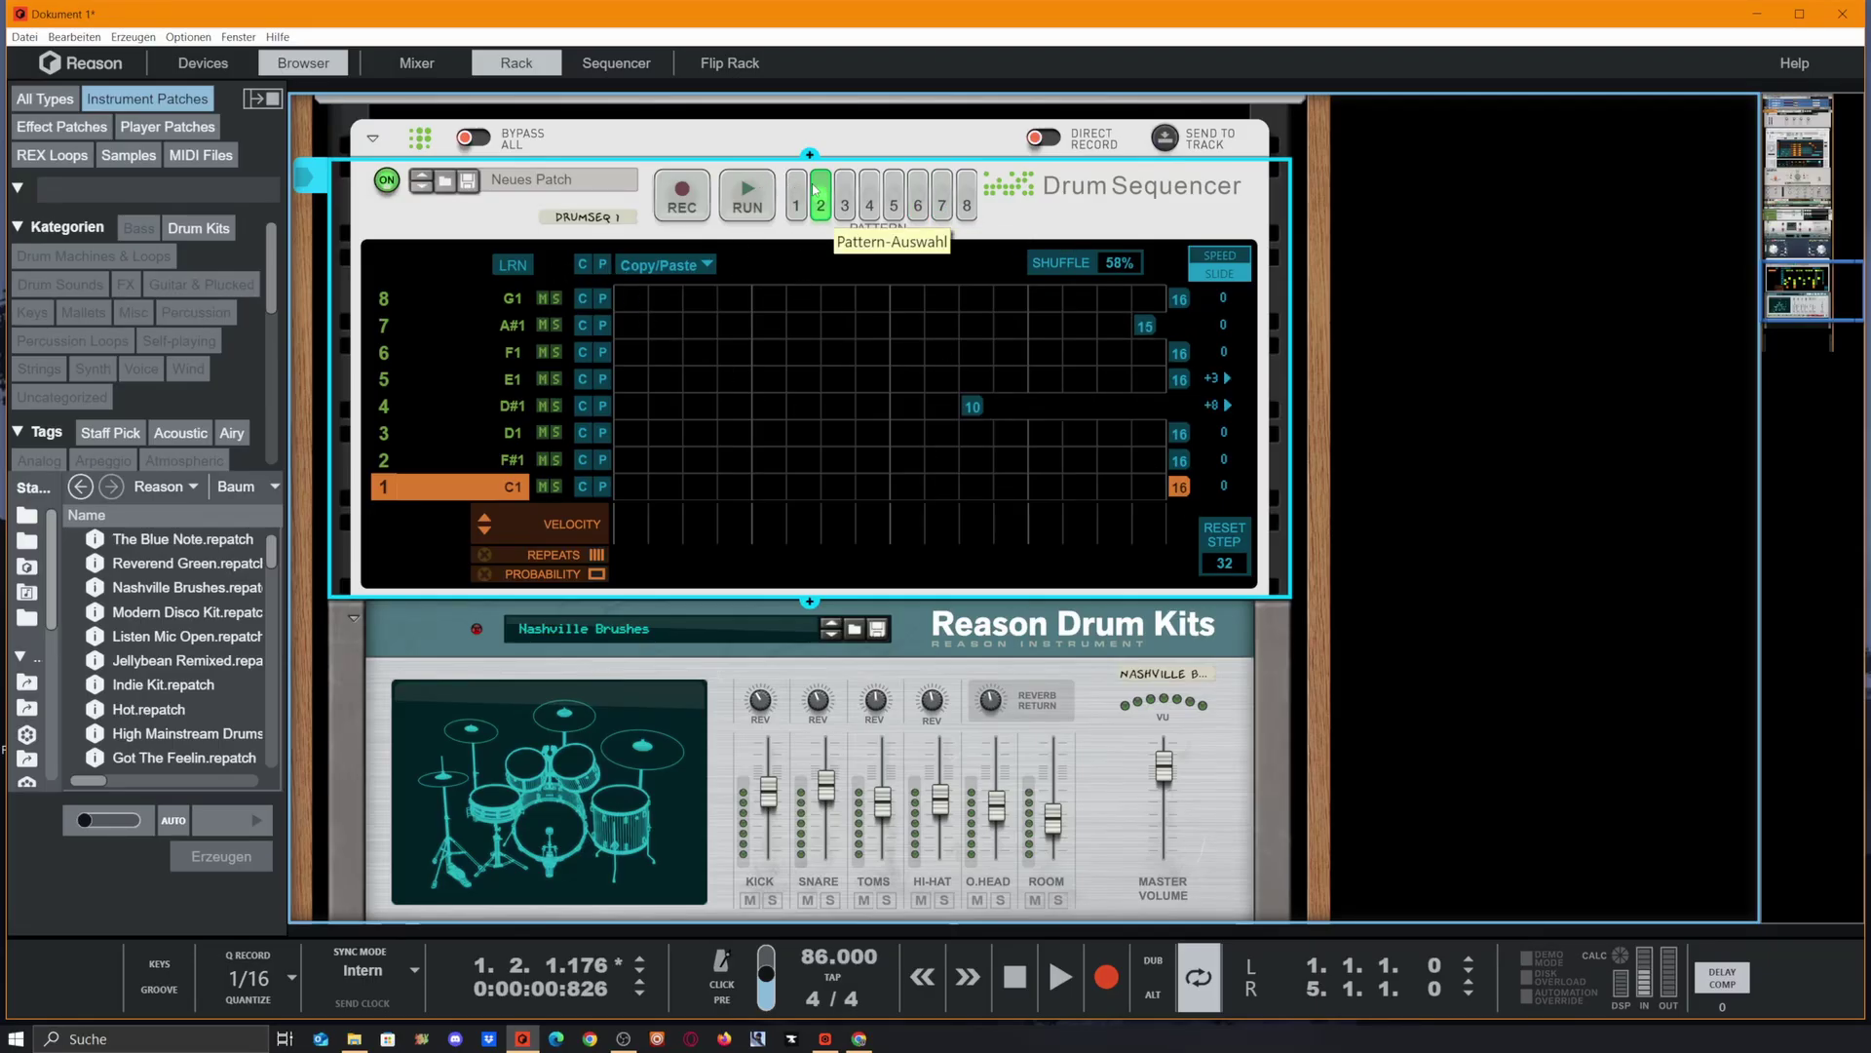
{"action": "left_click", "coordinate": [966, 204]}
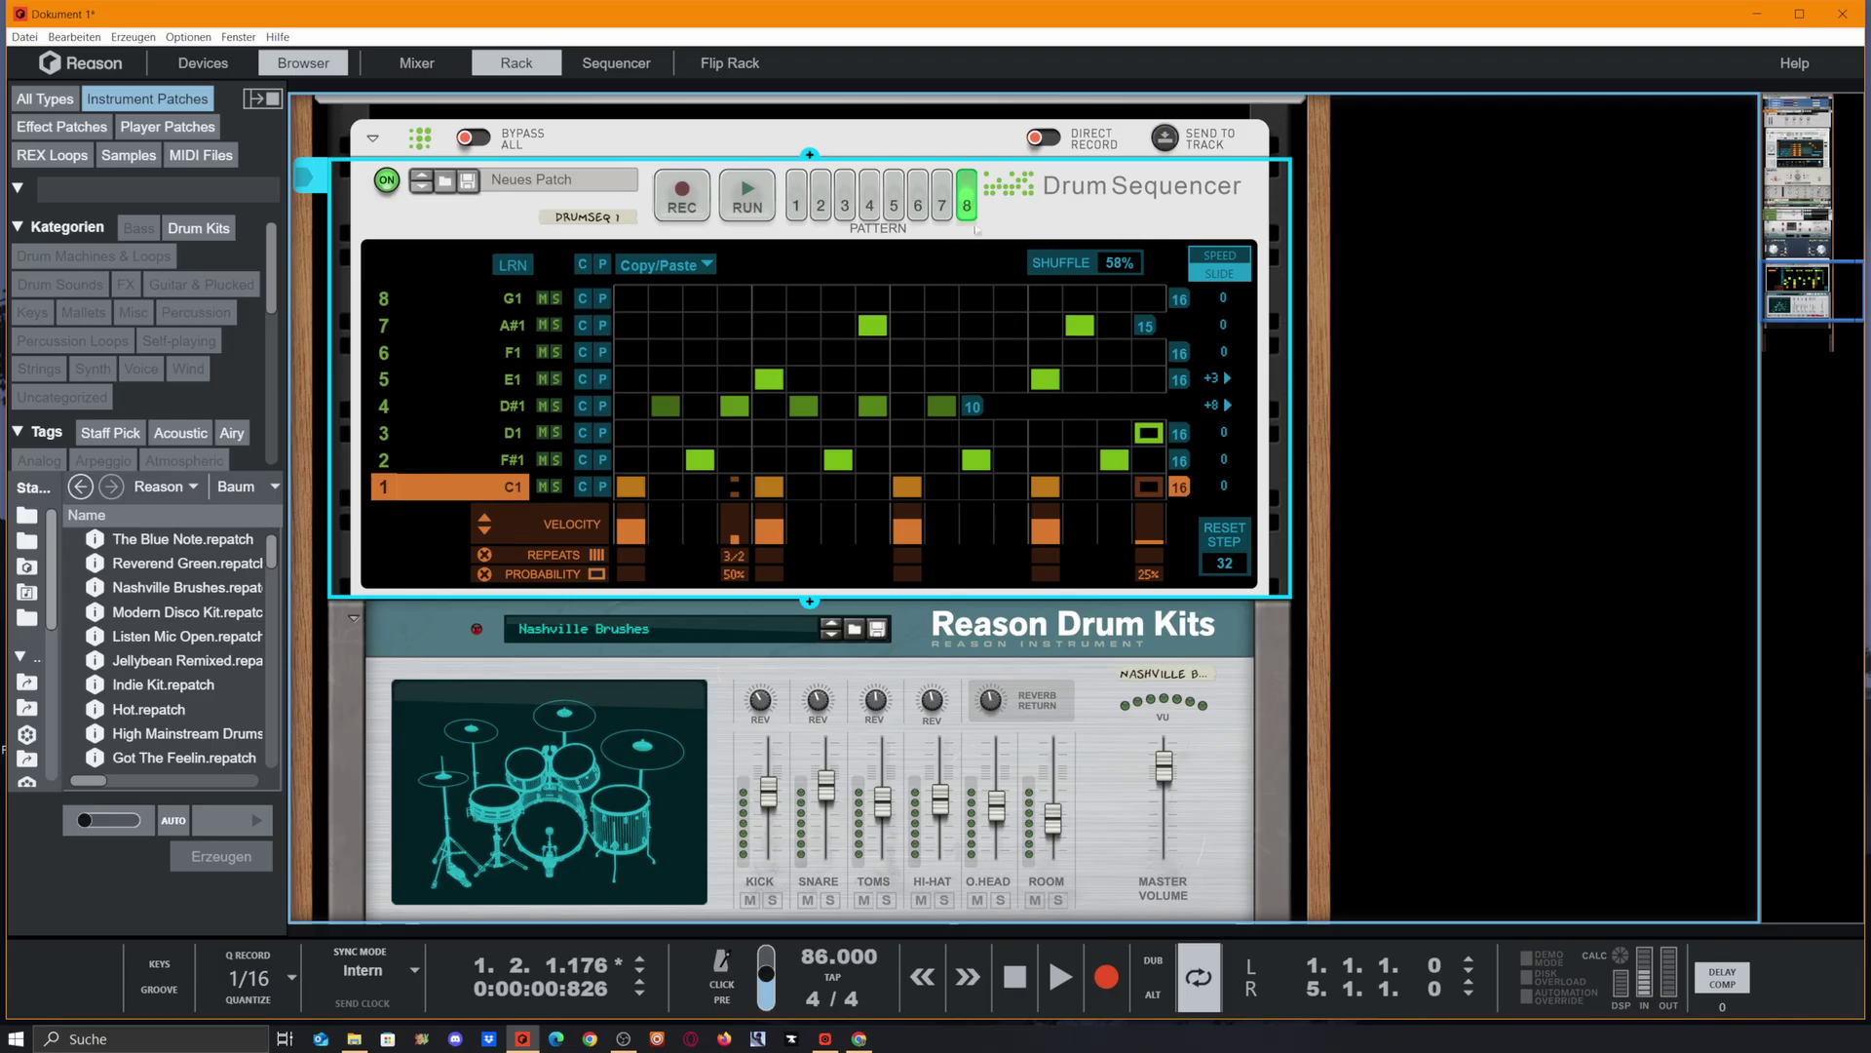
Paste the copied groove into pattern 1 and mute the A#1, E1 and D1 lanes.
{"action": "left_click", "coordinate": [795, 195]}
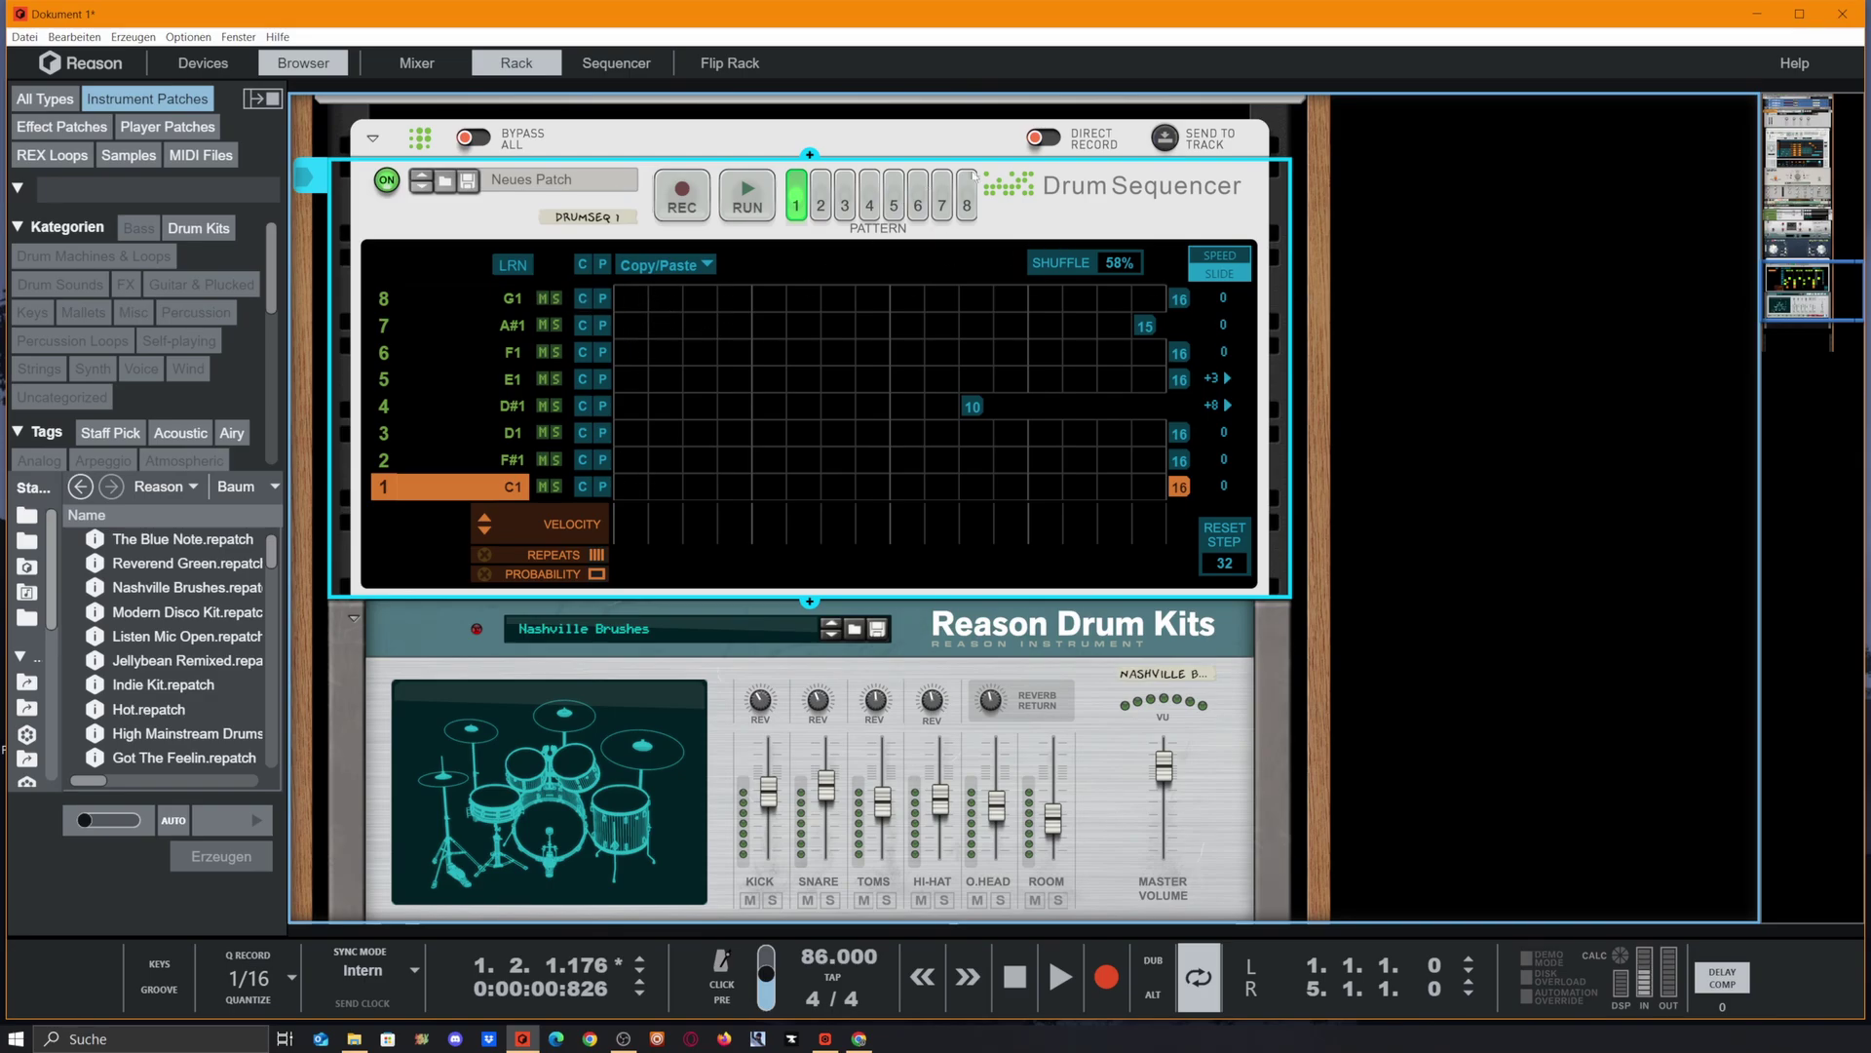
{"action": "left_click", "coordinate": [967, 200]}
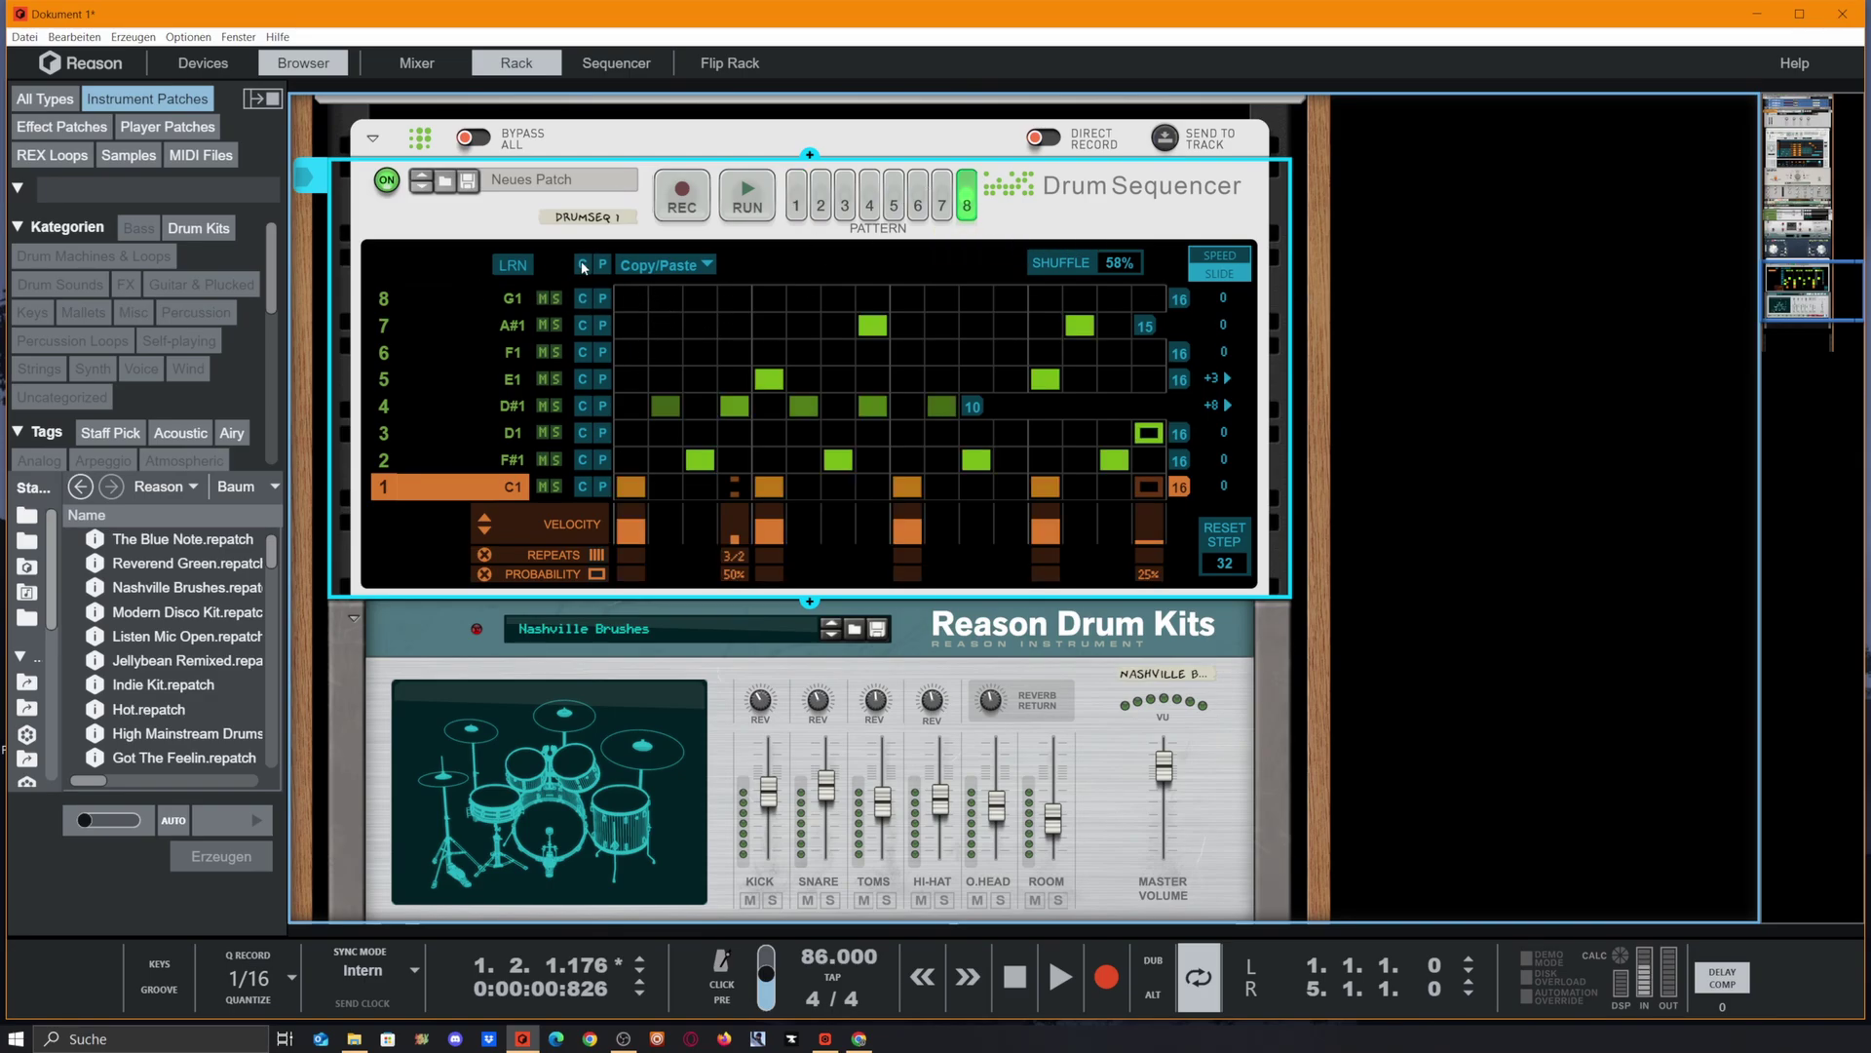
{"action": "left_click", "coordinate": [796, 200]}
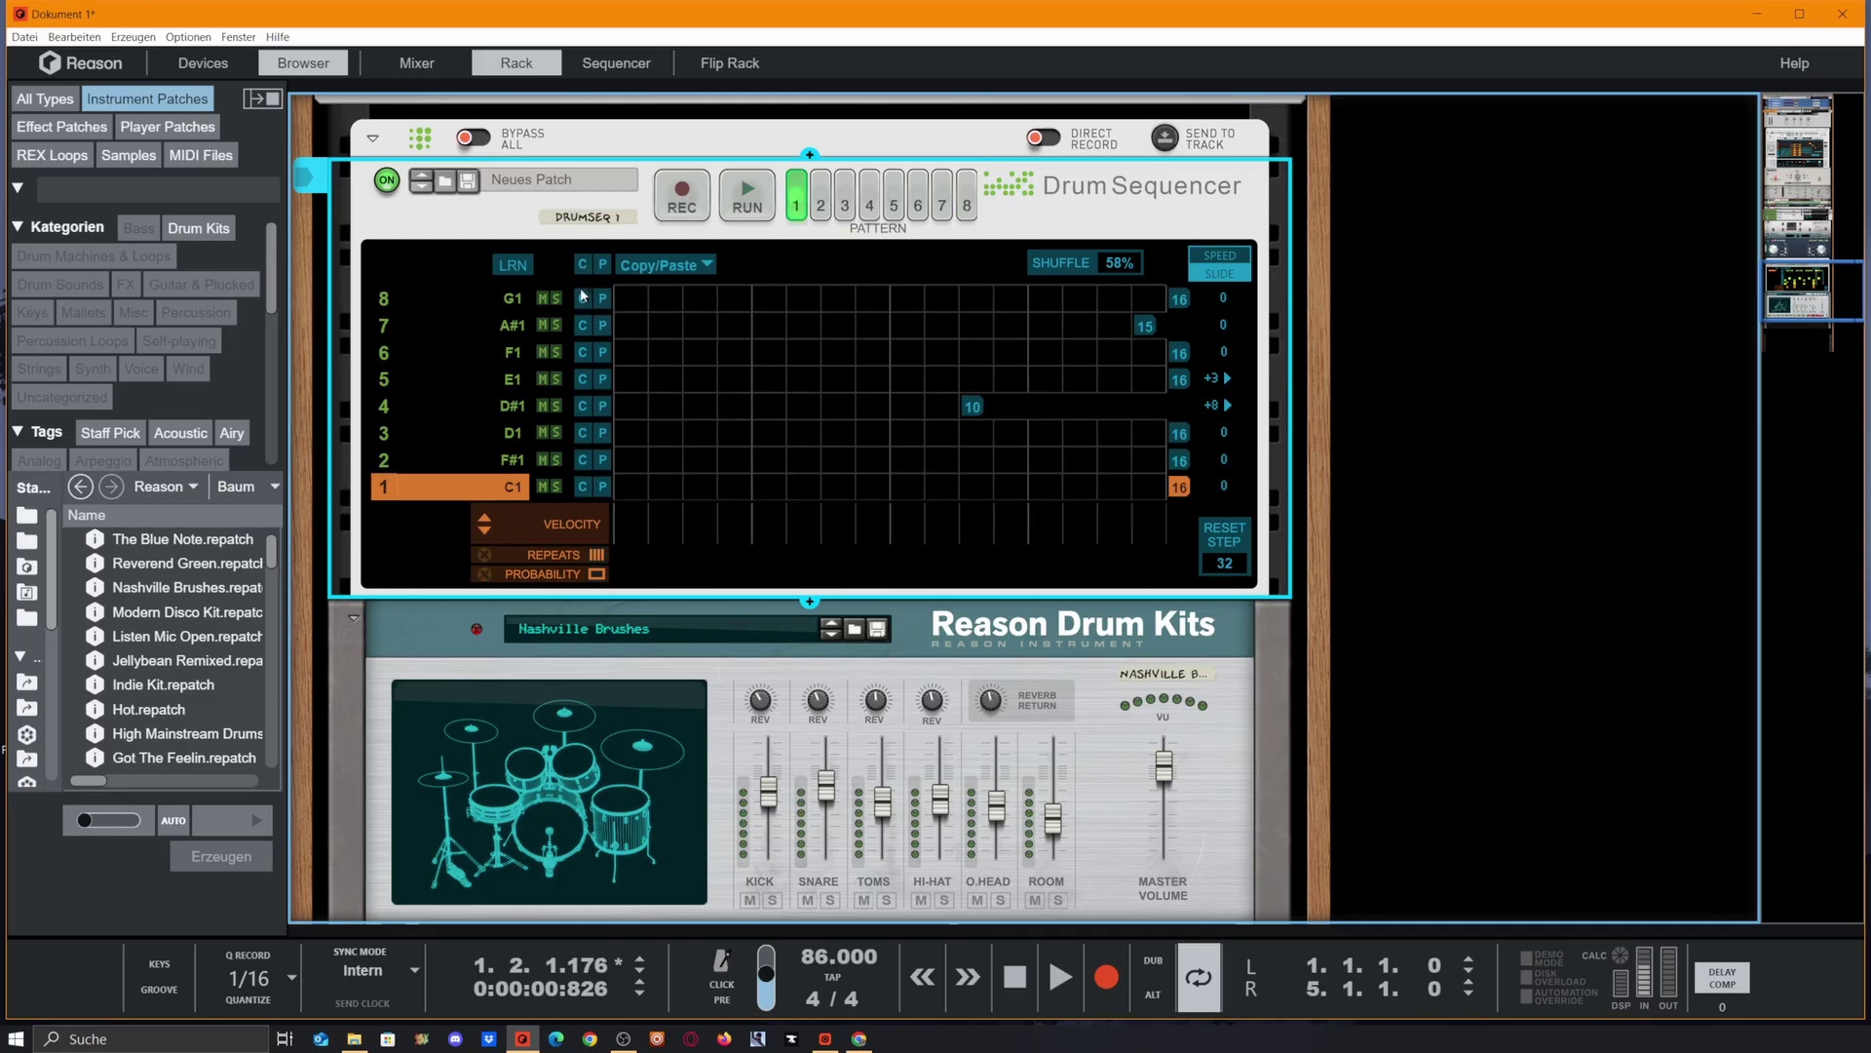
{"action": "left_click", "coordinate": [600, 265]}
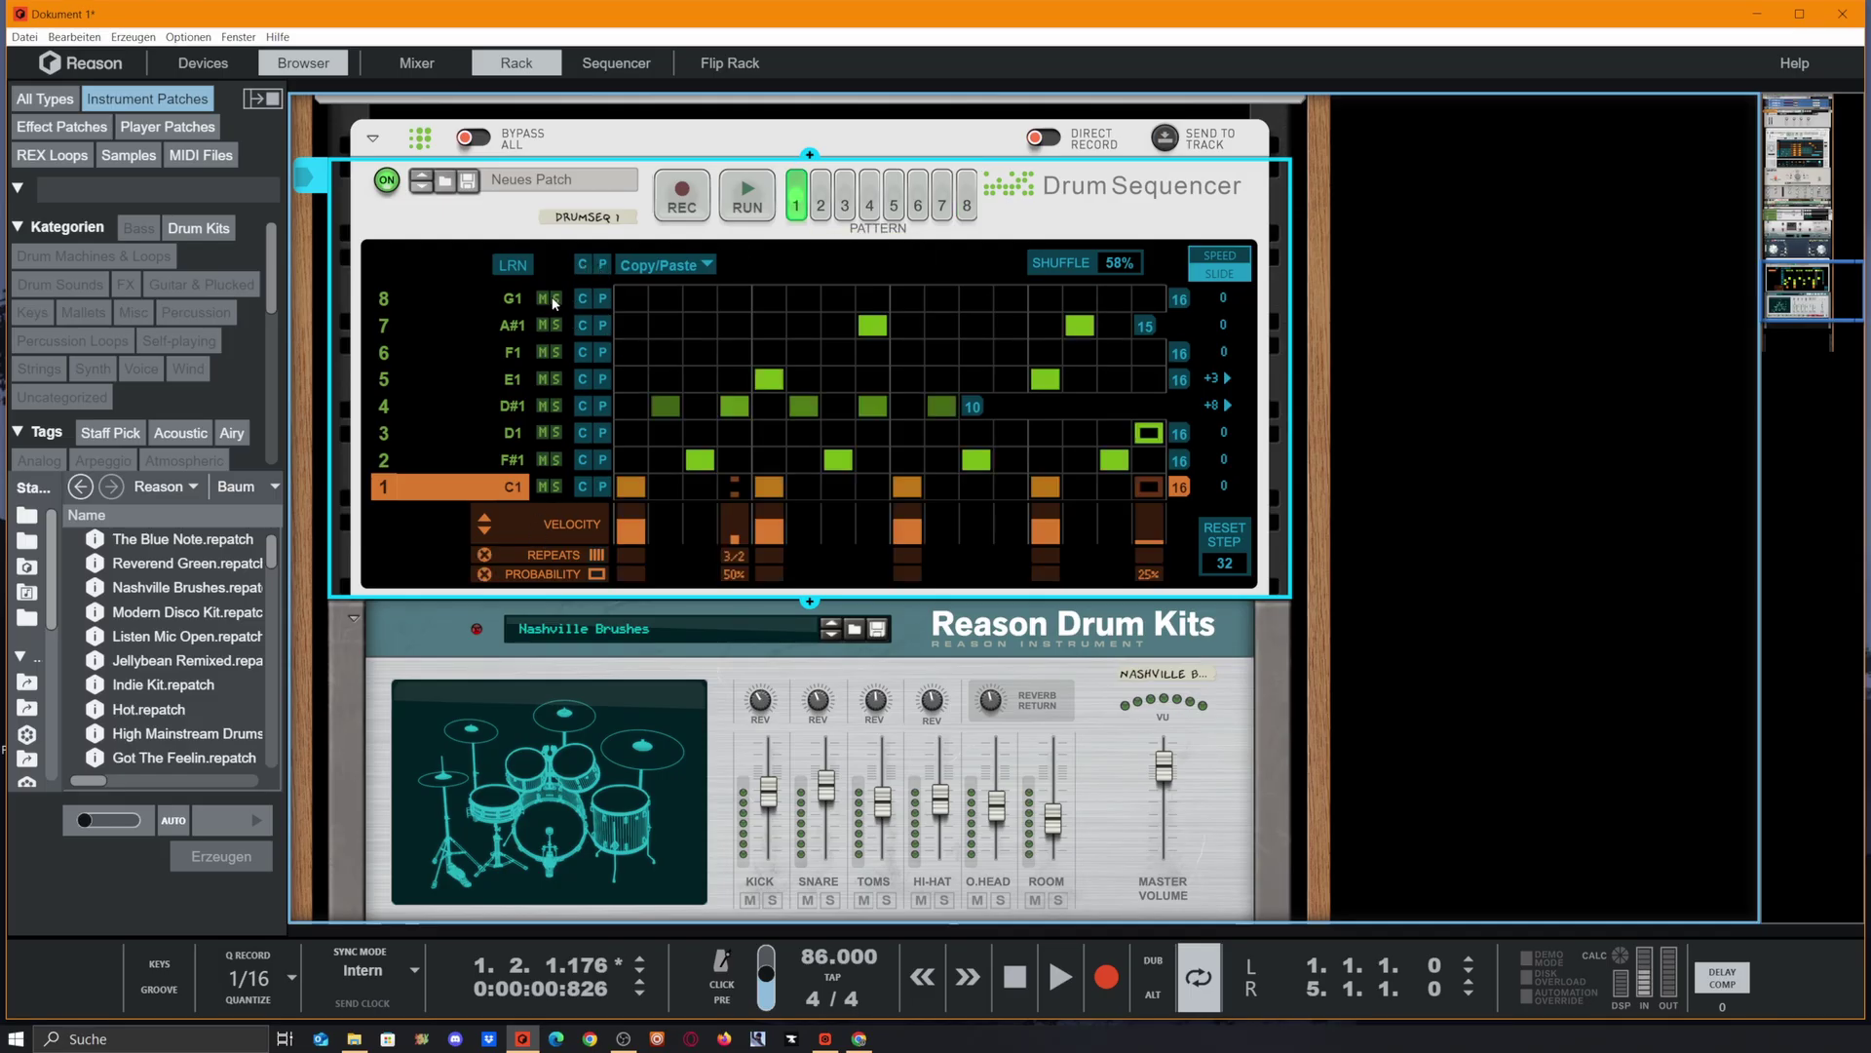
{"action": "left_click", "coordinate": [542, 325]}
{"action": "left_click", "coordinate": [543, 379]}
{"action": "left_click", "coordinate": [544, 434]}
Audition pattern 1 while unmuting the D1 and E1 lanes, then fill D#1 steps 1–9.
{"action": "left_click", "coordinate": [759, 202]}
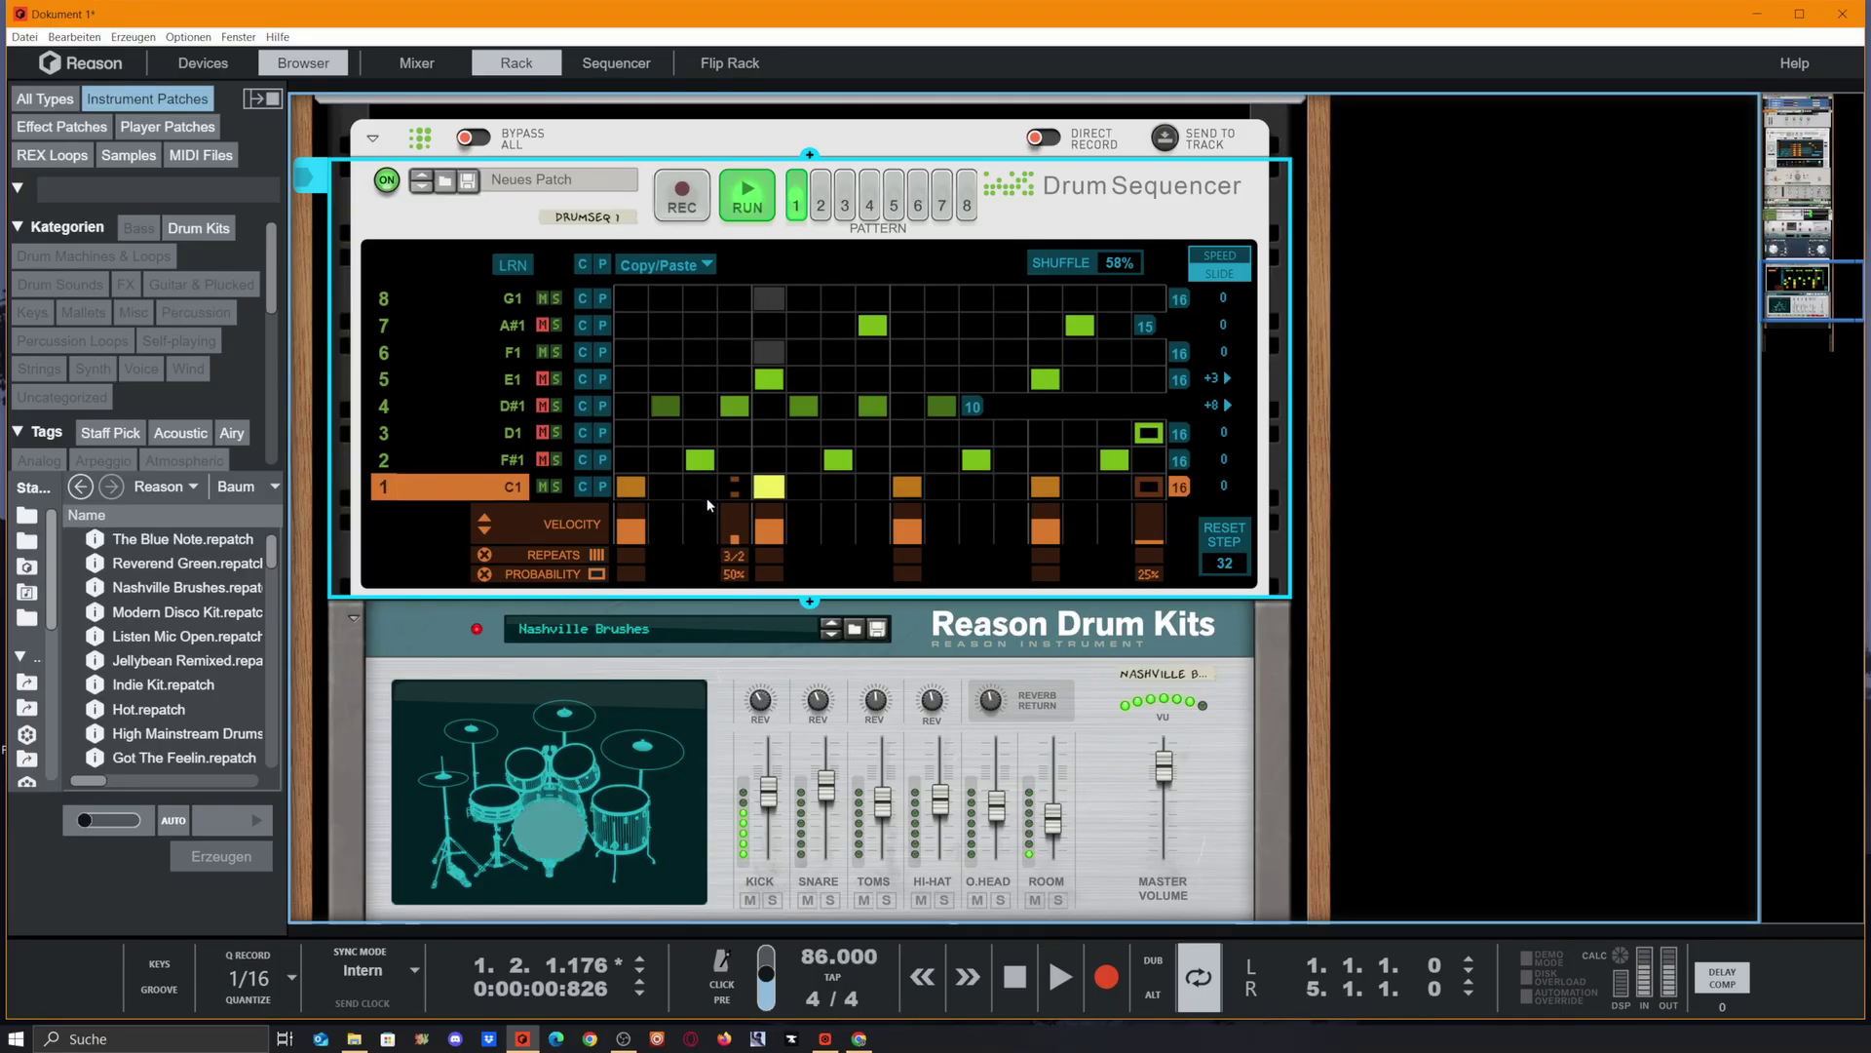
{"action": "key", "text": "space"}
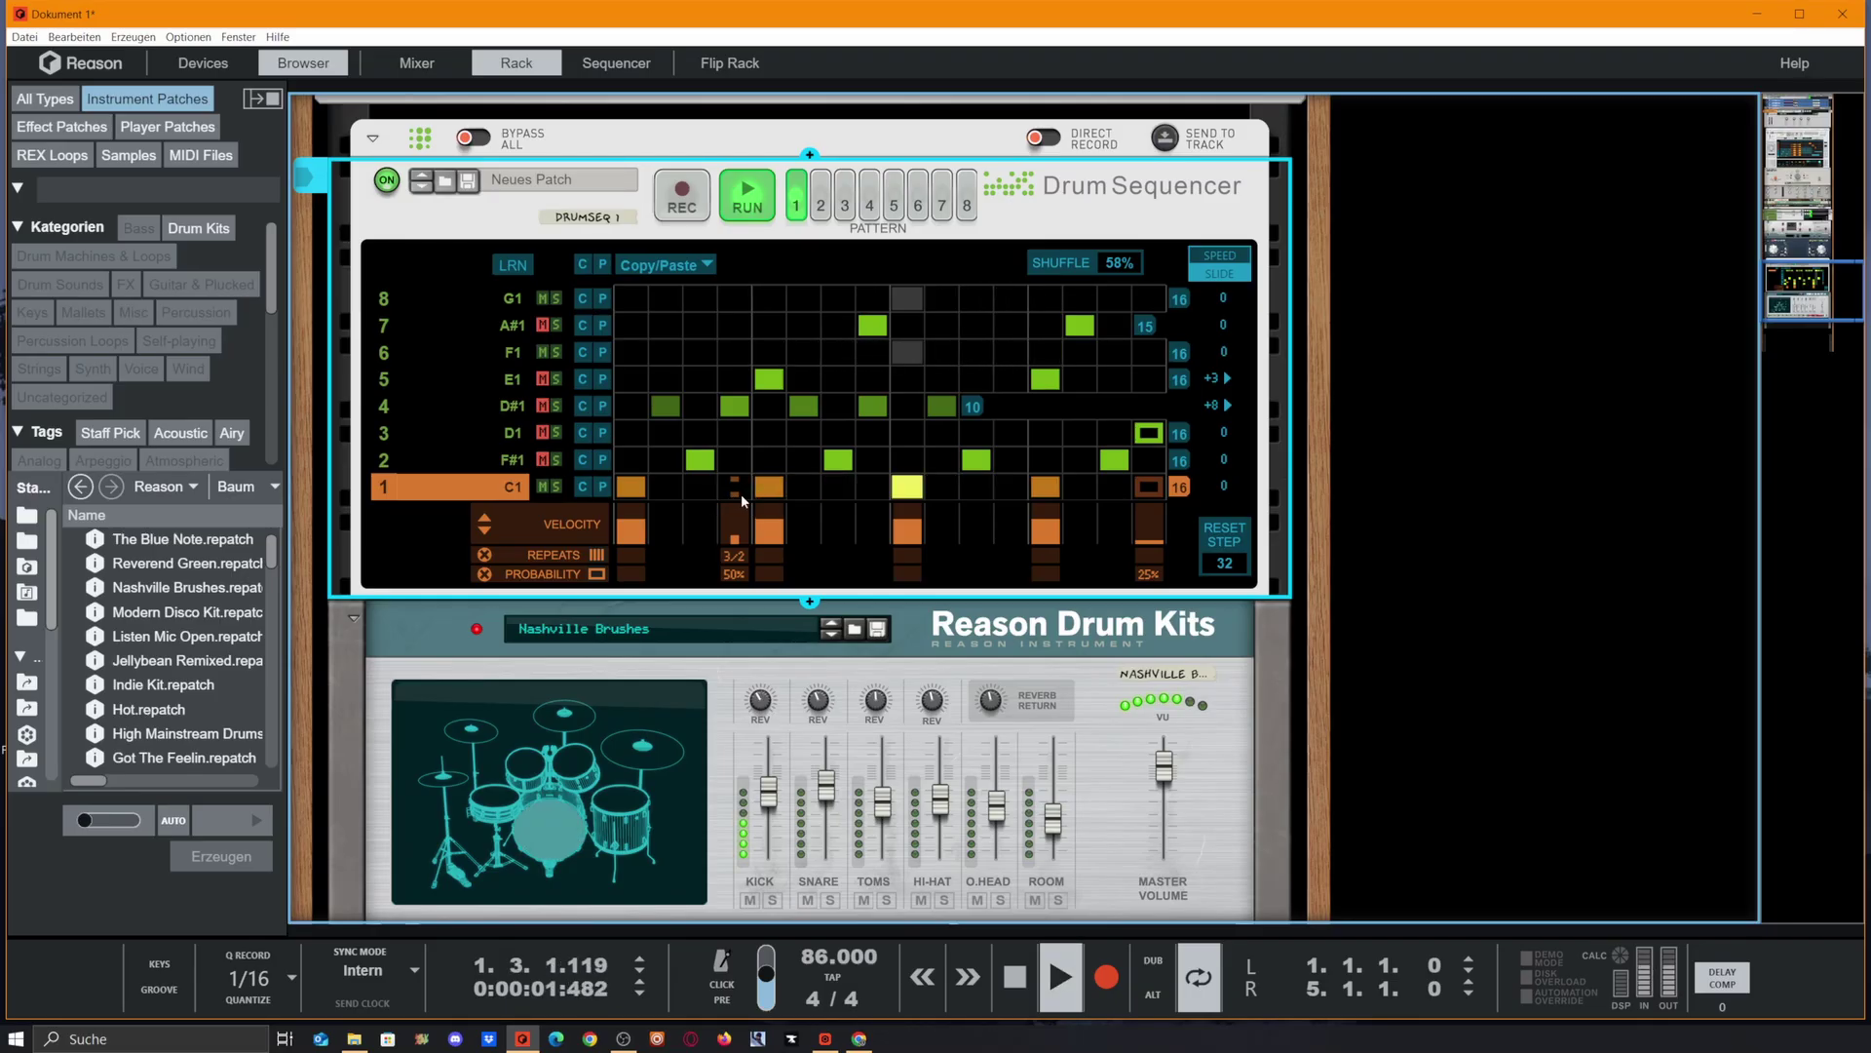
{"action": "key", "text": "space"}
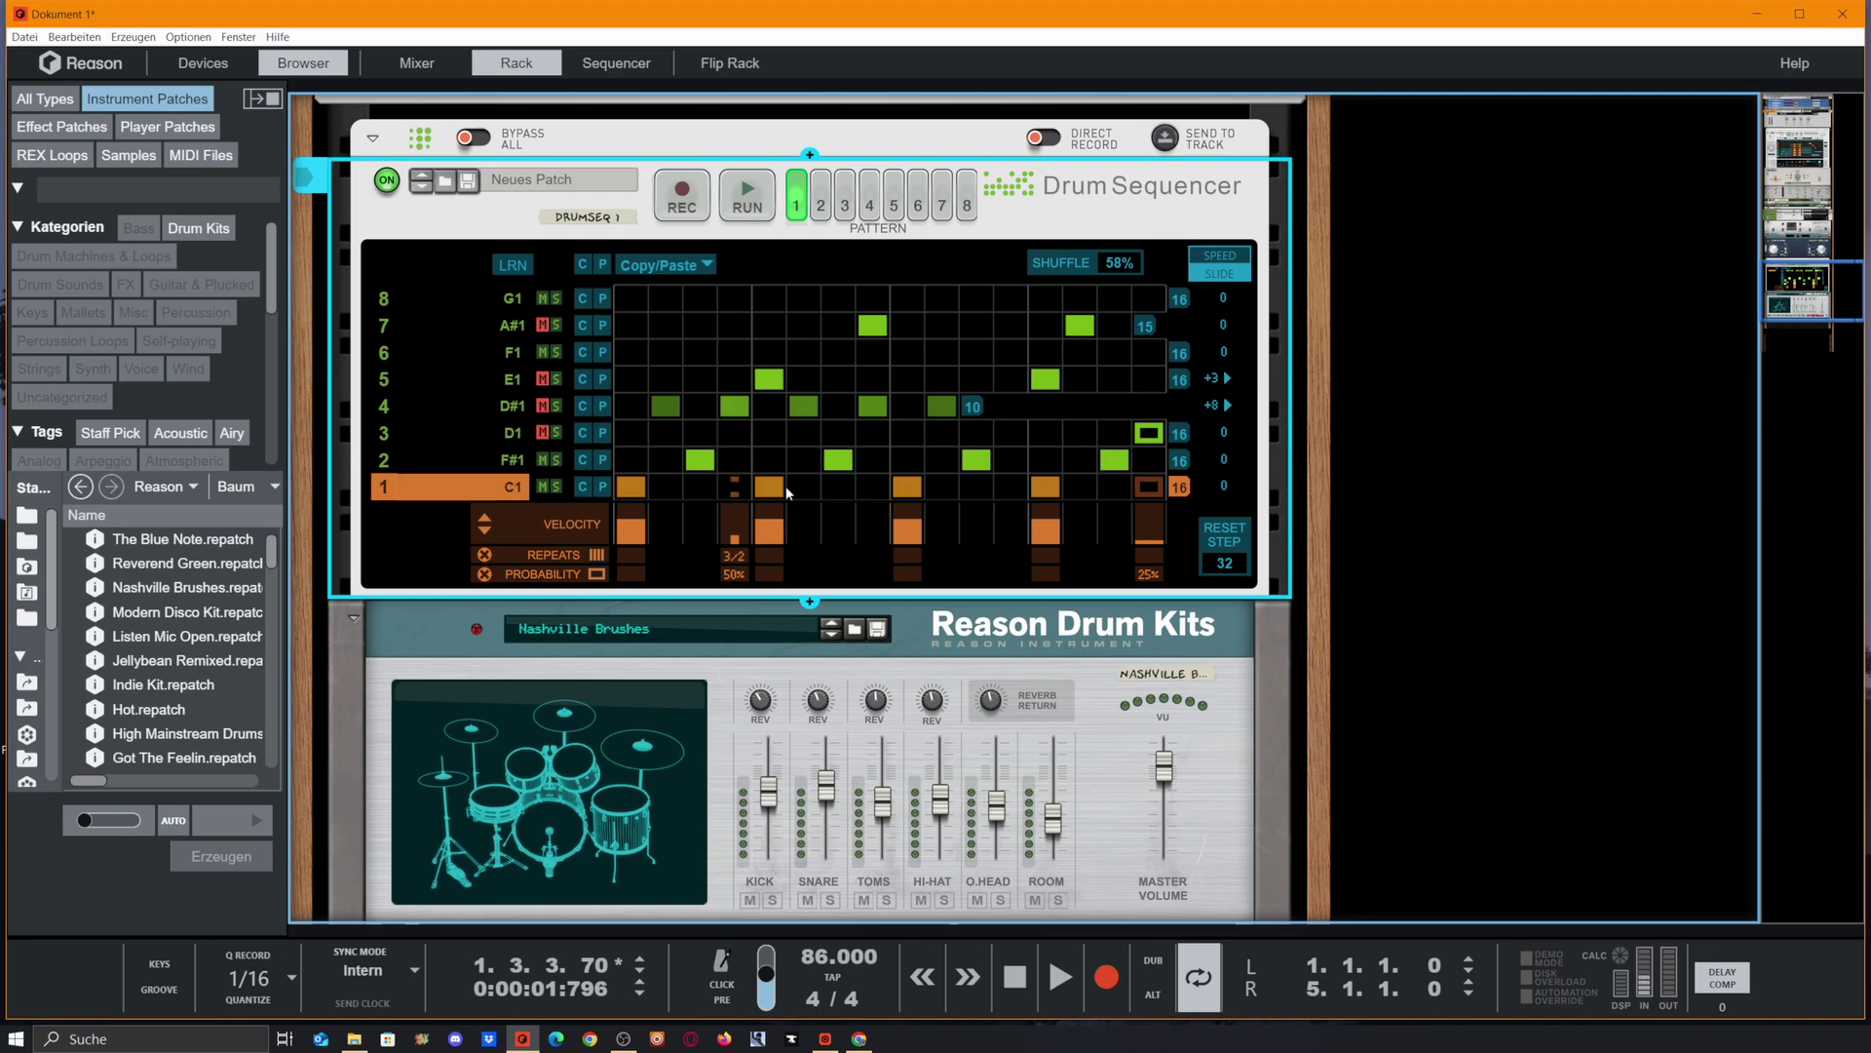
{"action": "key", "text": "space"}
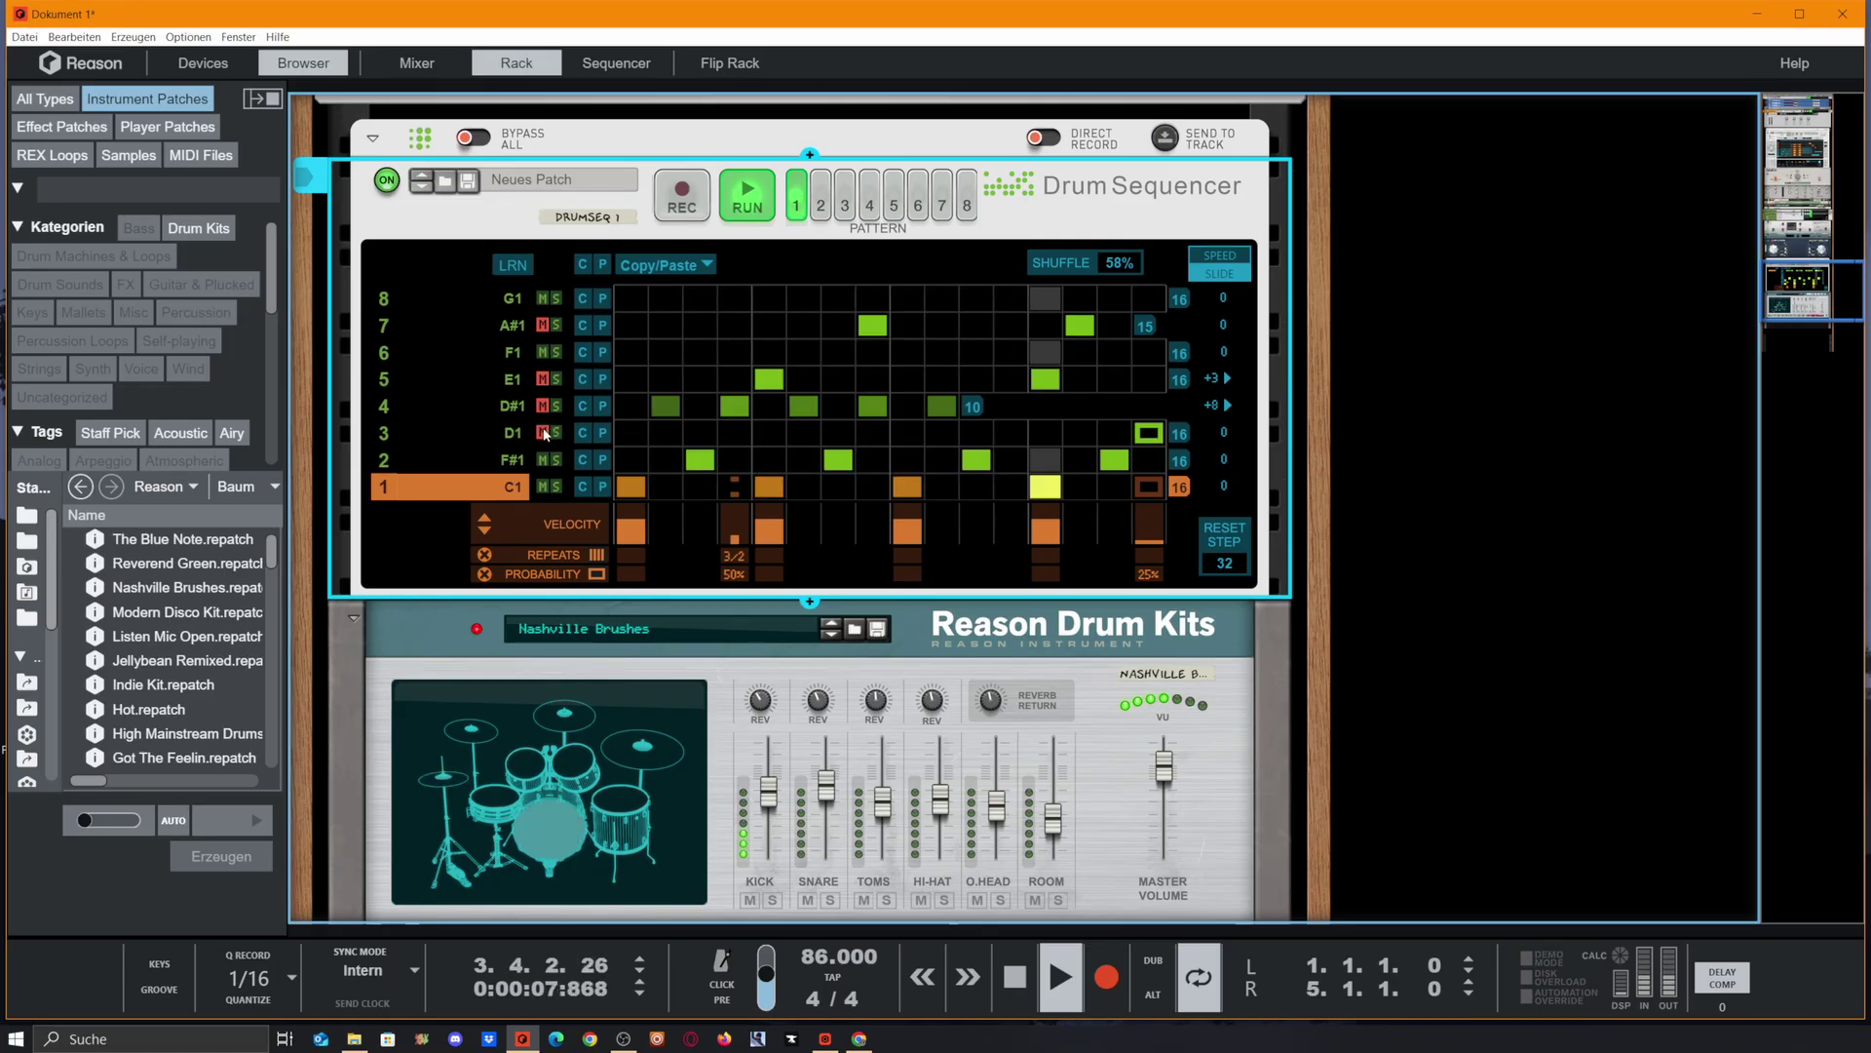
{"action": "left_click", "coordinate": [545, 433]}
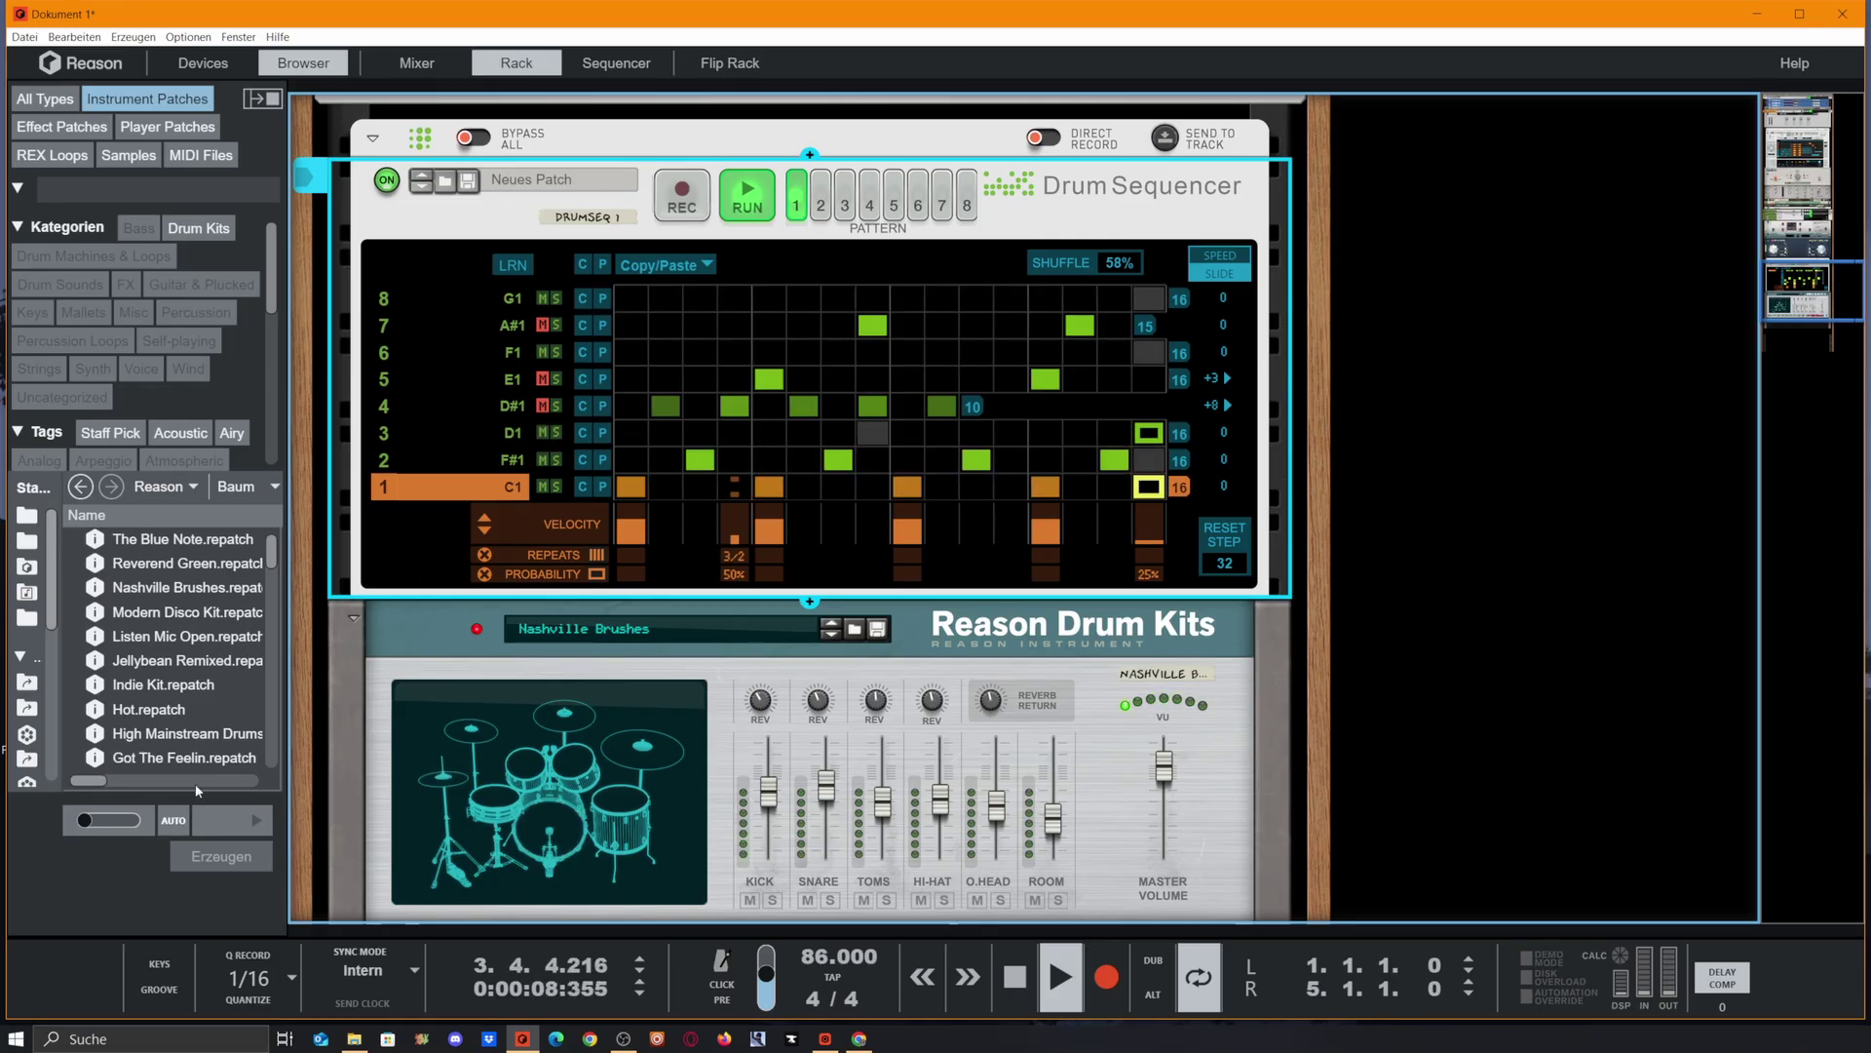
{"action": "left_click", "coordinate": [543, 379]}
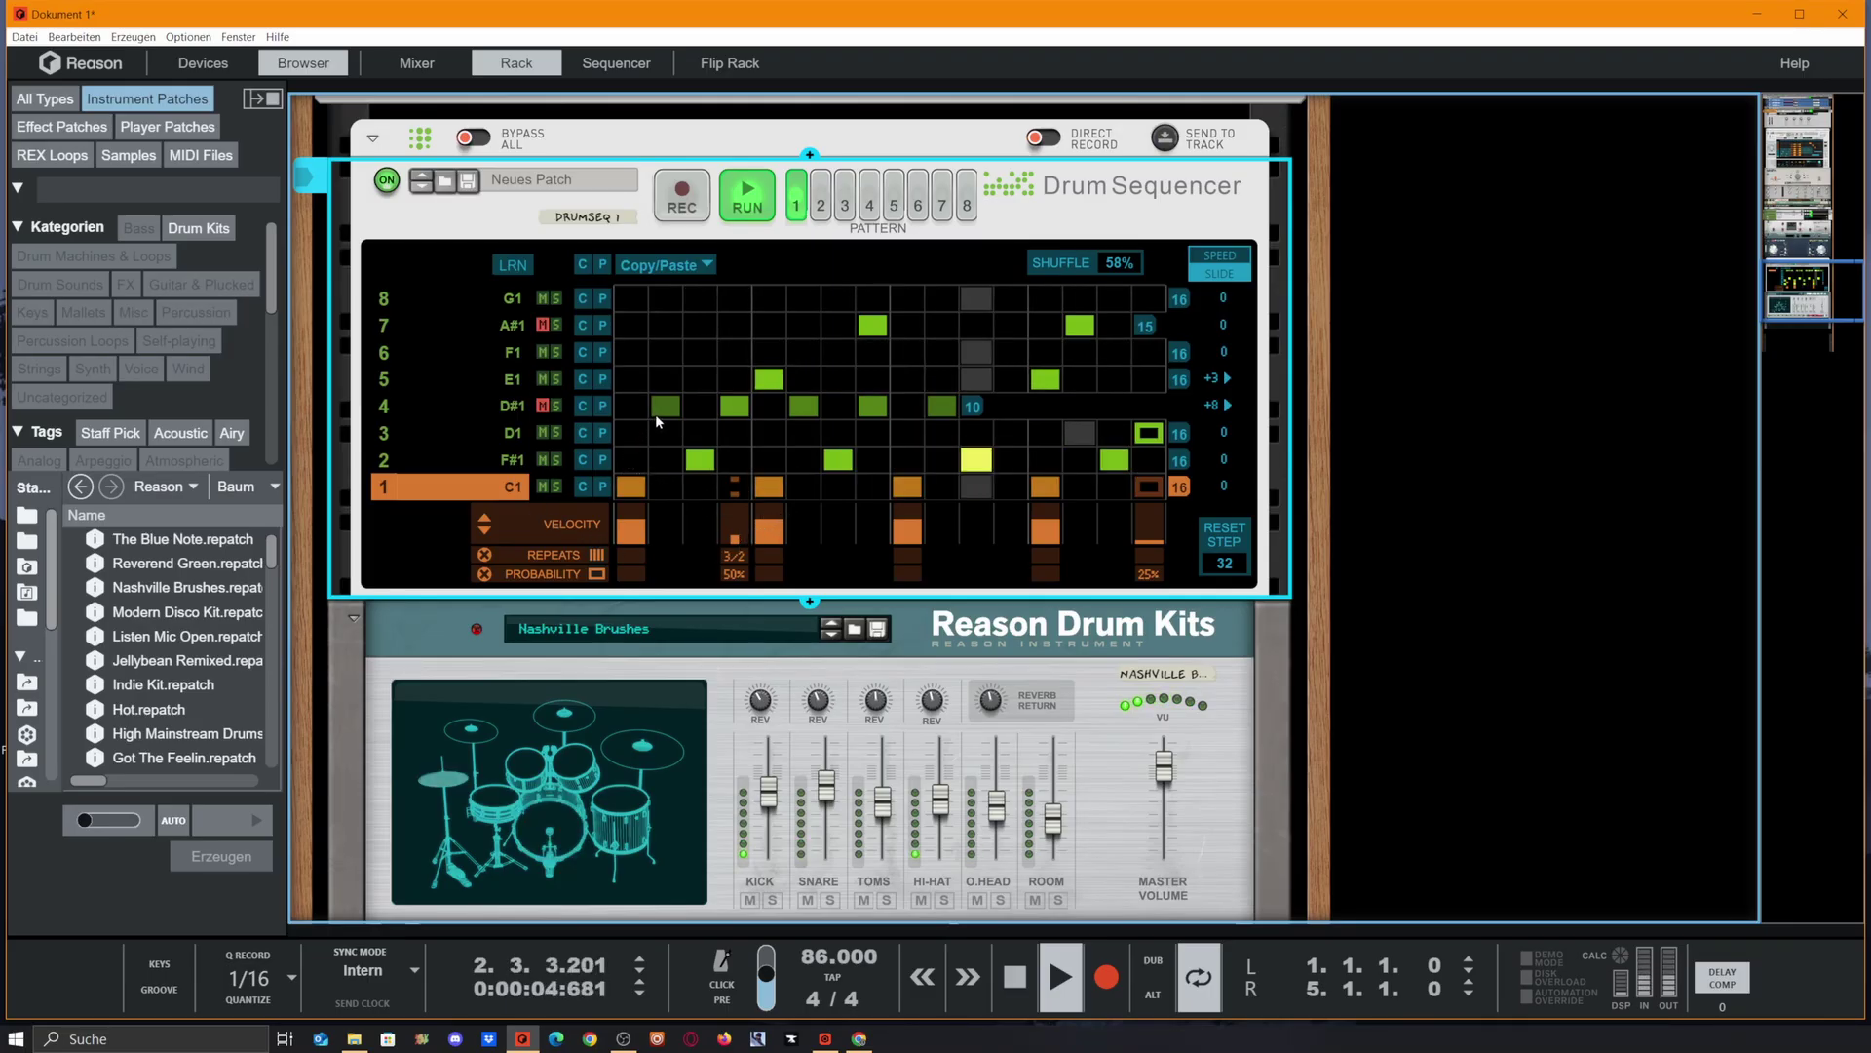
{"action": "key", "text": "space"}
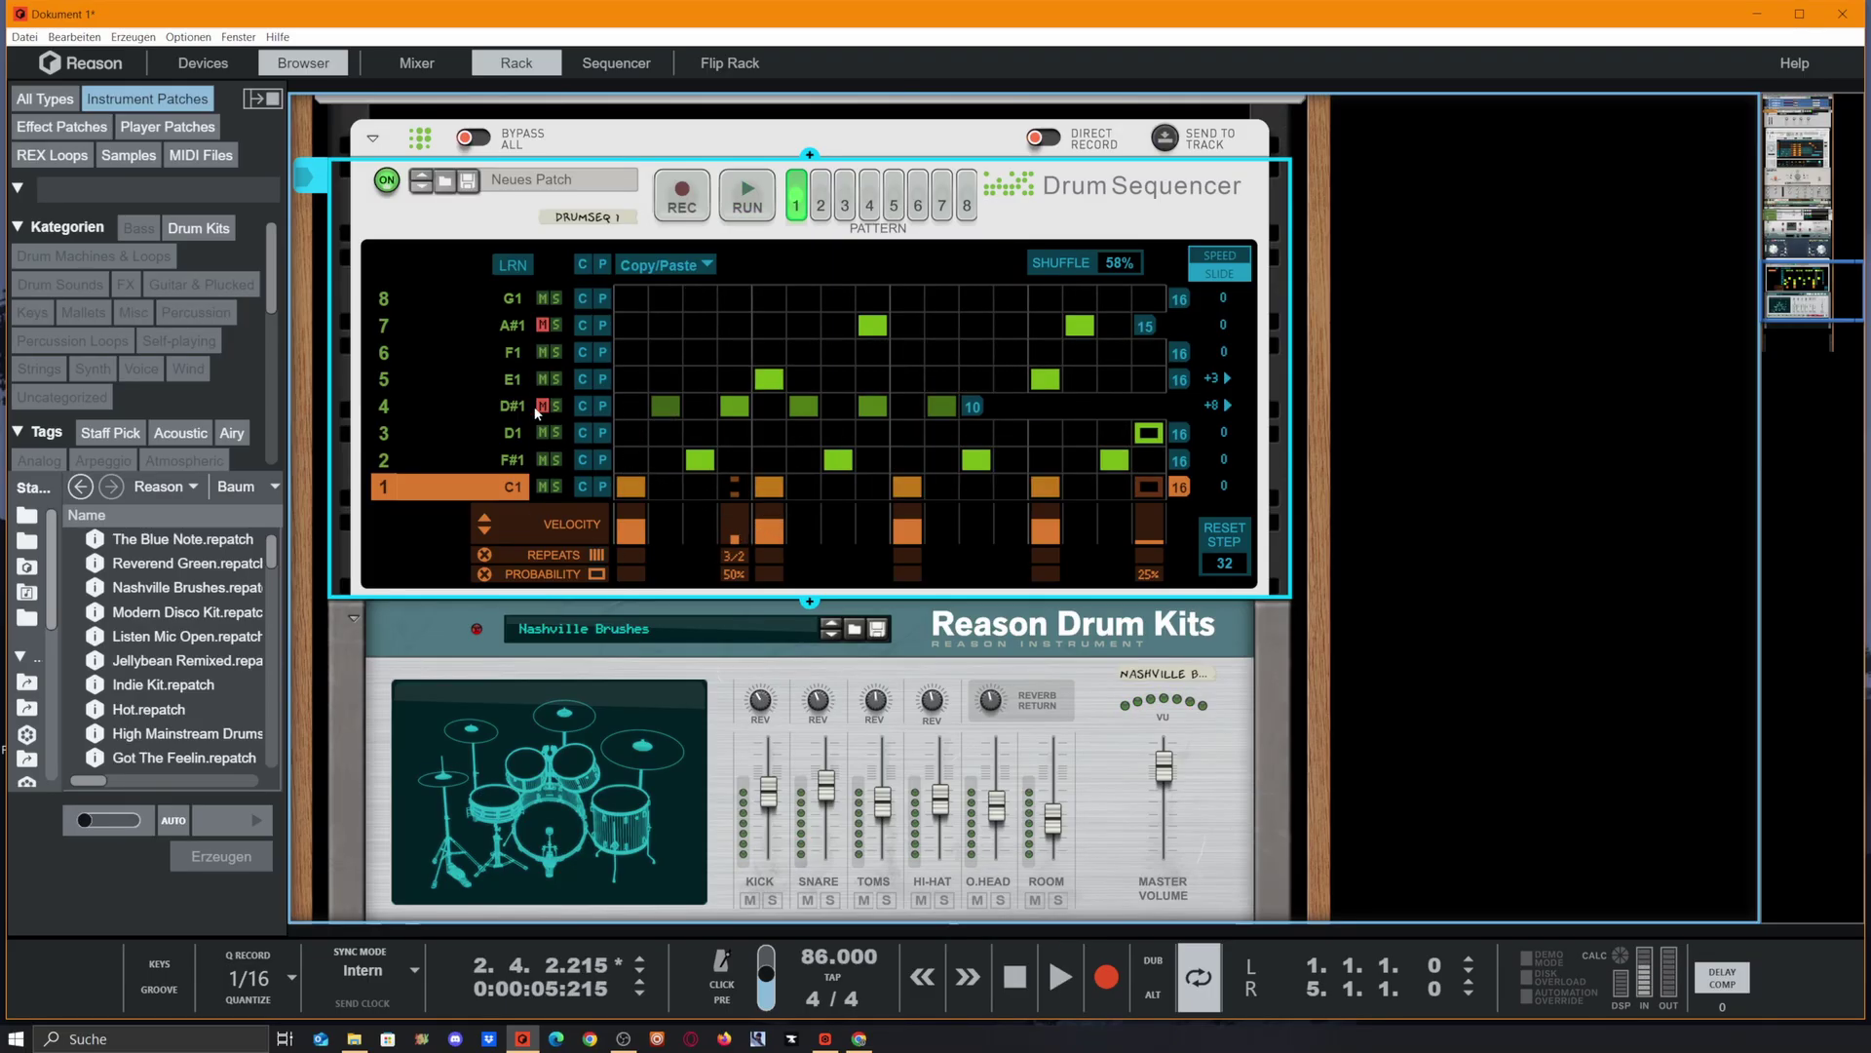
{"action": "mouse_move", "coordinate": [638, 414]}
{"action": "left_mouse_down"}
{"action": "mouse_move", "coordinate": [872, 394]}
{"action": "mouse_move", "coordinate": [947, 410]}
{"action": "mouse_move", "coordinate": [636, 412]}
{"action": "left_mouse_up"}
Undo the D#1 fill, erase all A#1 hits, and unmute the A#1 and D#1 lanes.
{"action": "key", "text": "ctrl+z"}
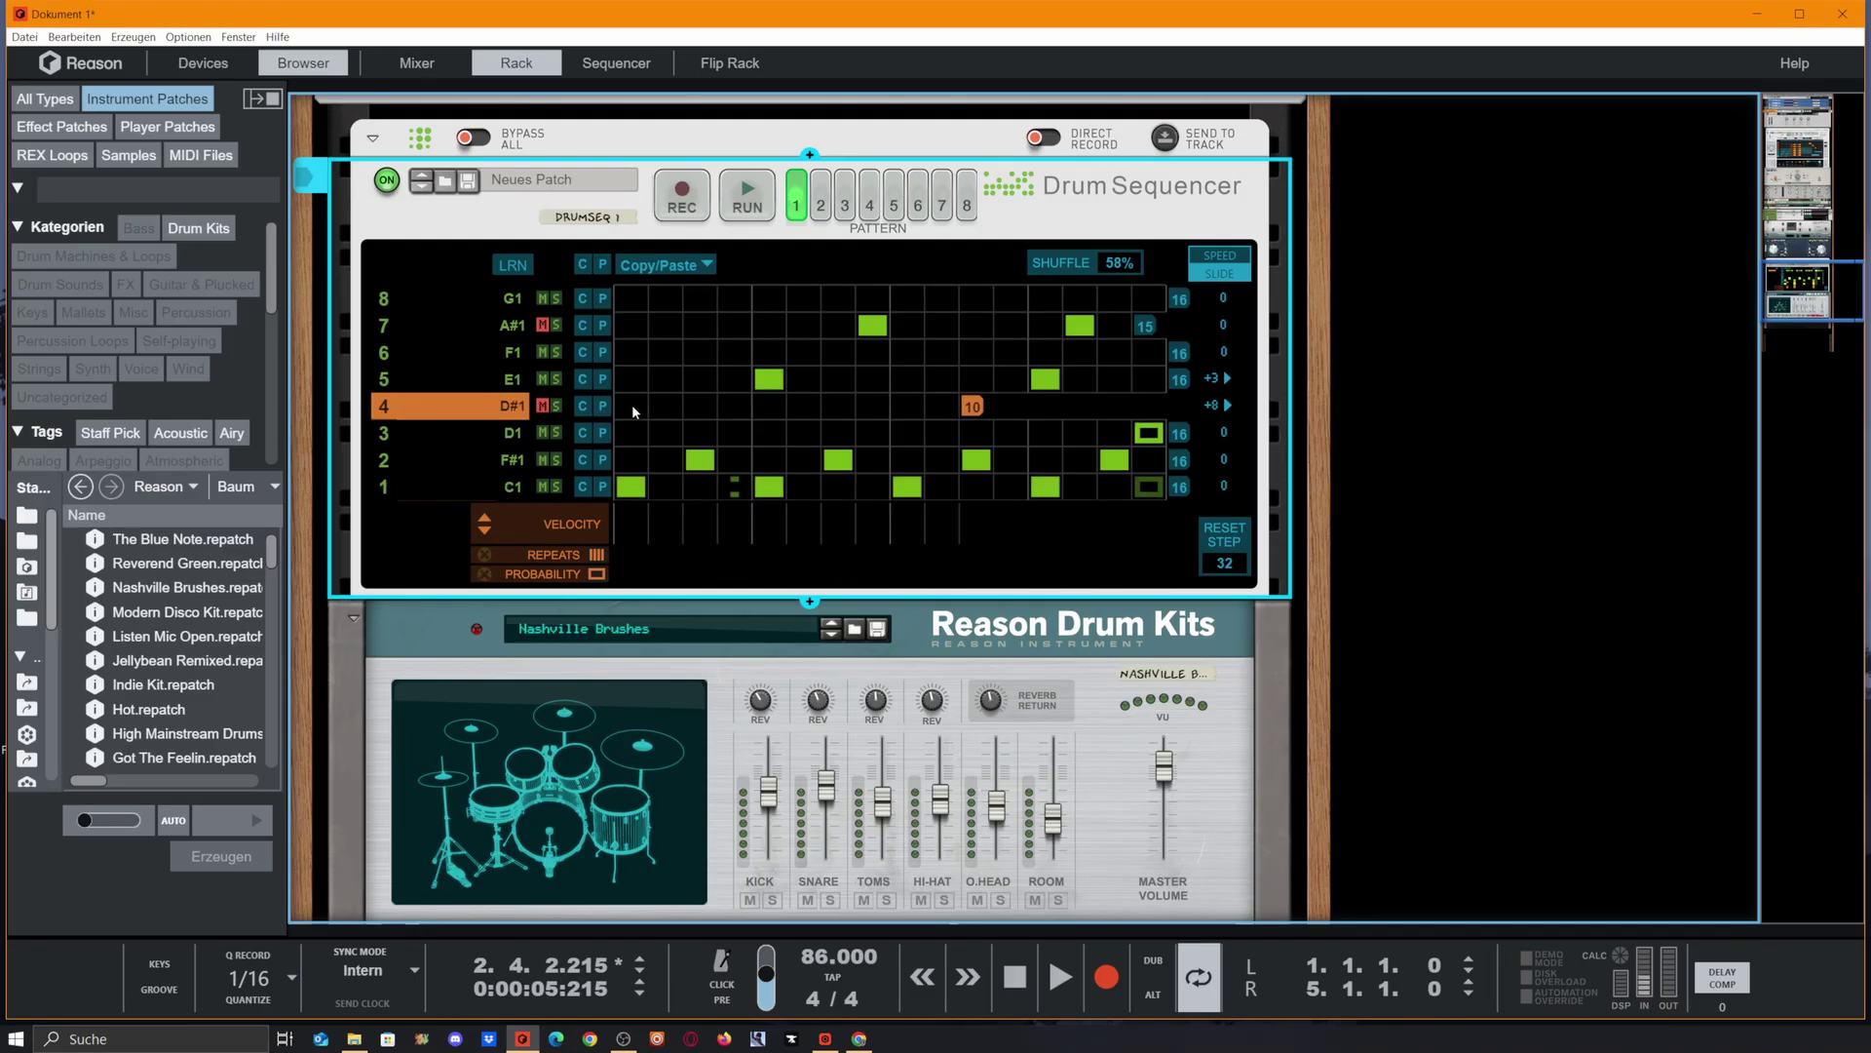
{"action": "left_click", "coordinate": [1113, 325]}
{"action": "left_click_drag", "start_coordinate": [1111, 325], "coordinate": [840, 329]}
{"action": "left_click", "coordinate": [544, 325]}
{"action": "left_click", "coordinate": [543, 406]}
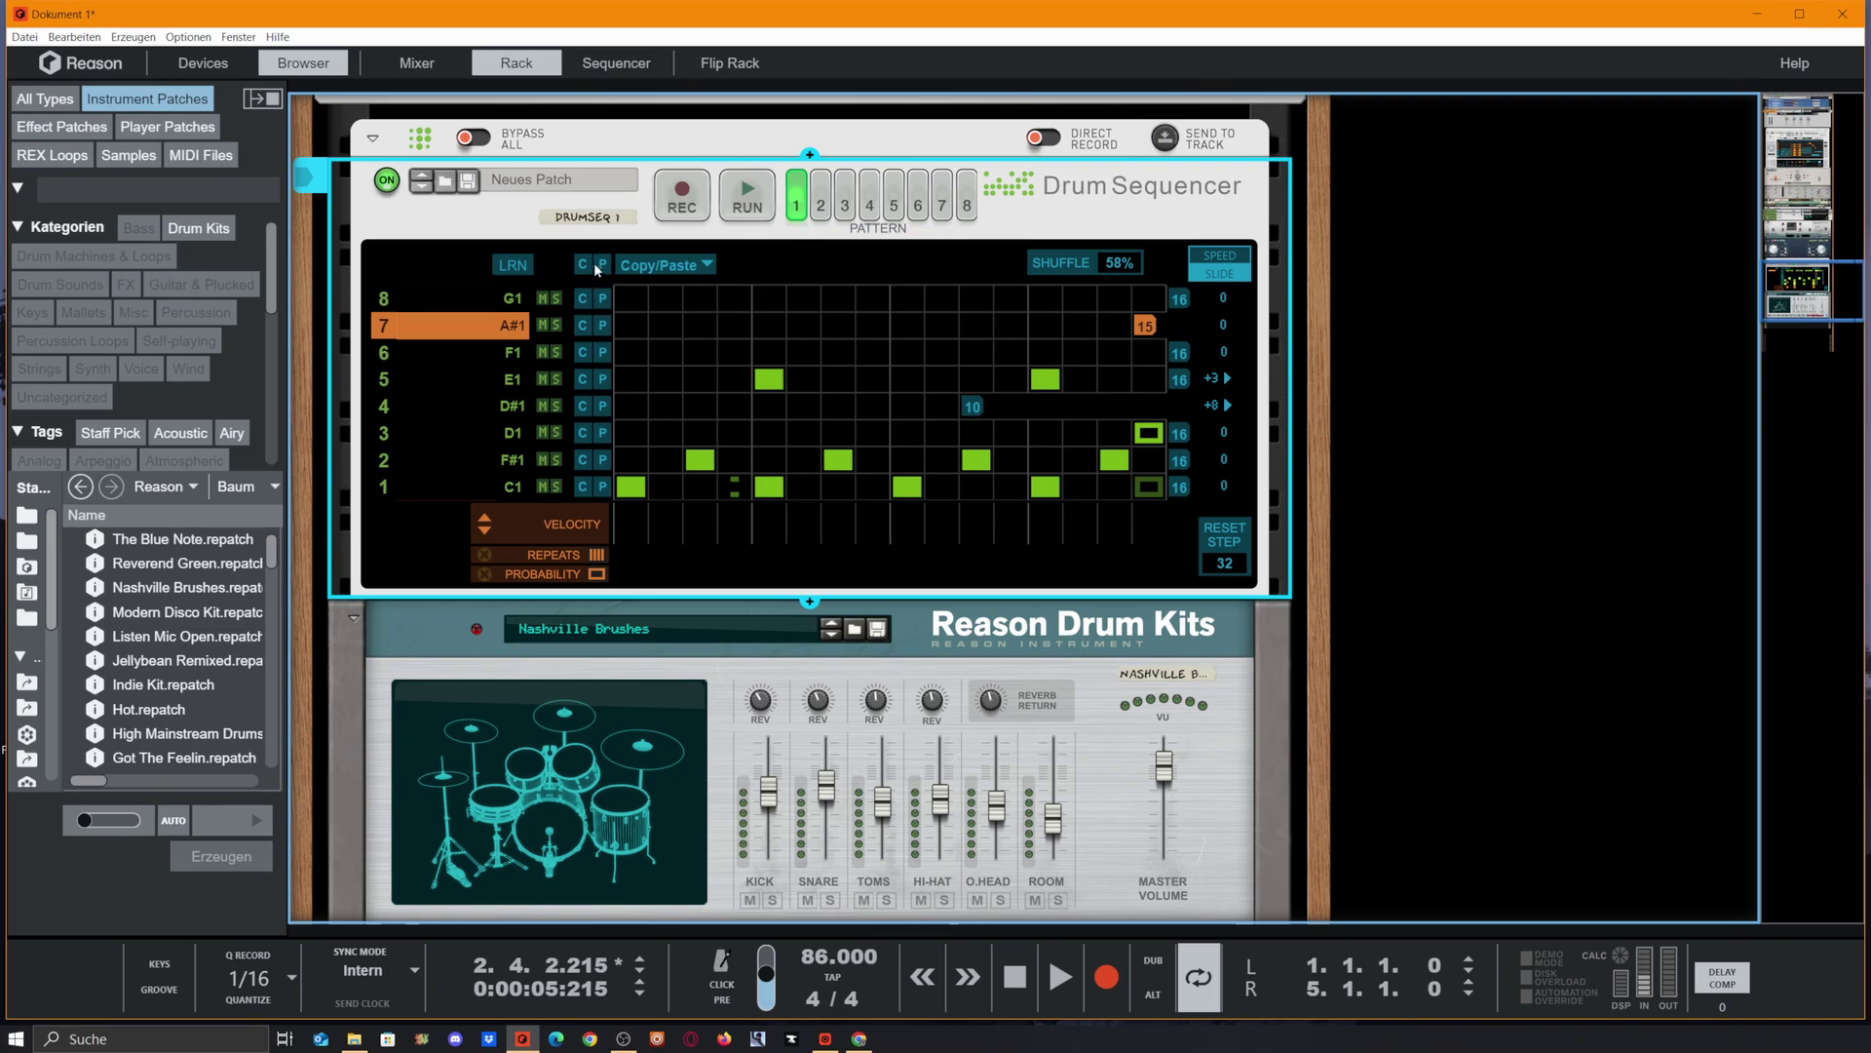
Paste the beat into pattern 2, add D#1 hits on steps 2, 6 and 10, and audition it.
{"action": "left_click", "coordinate": [821, 206]}
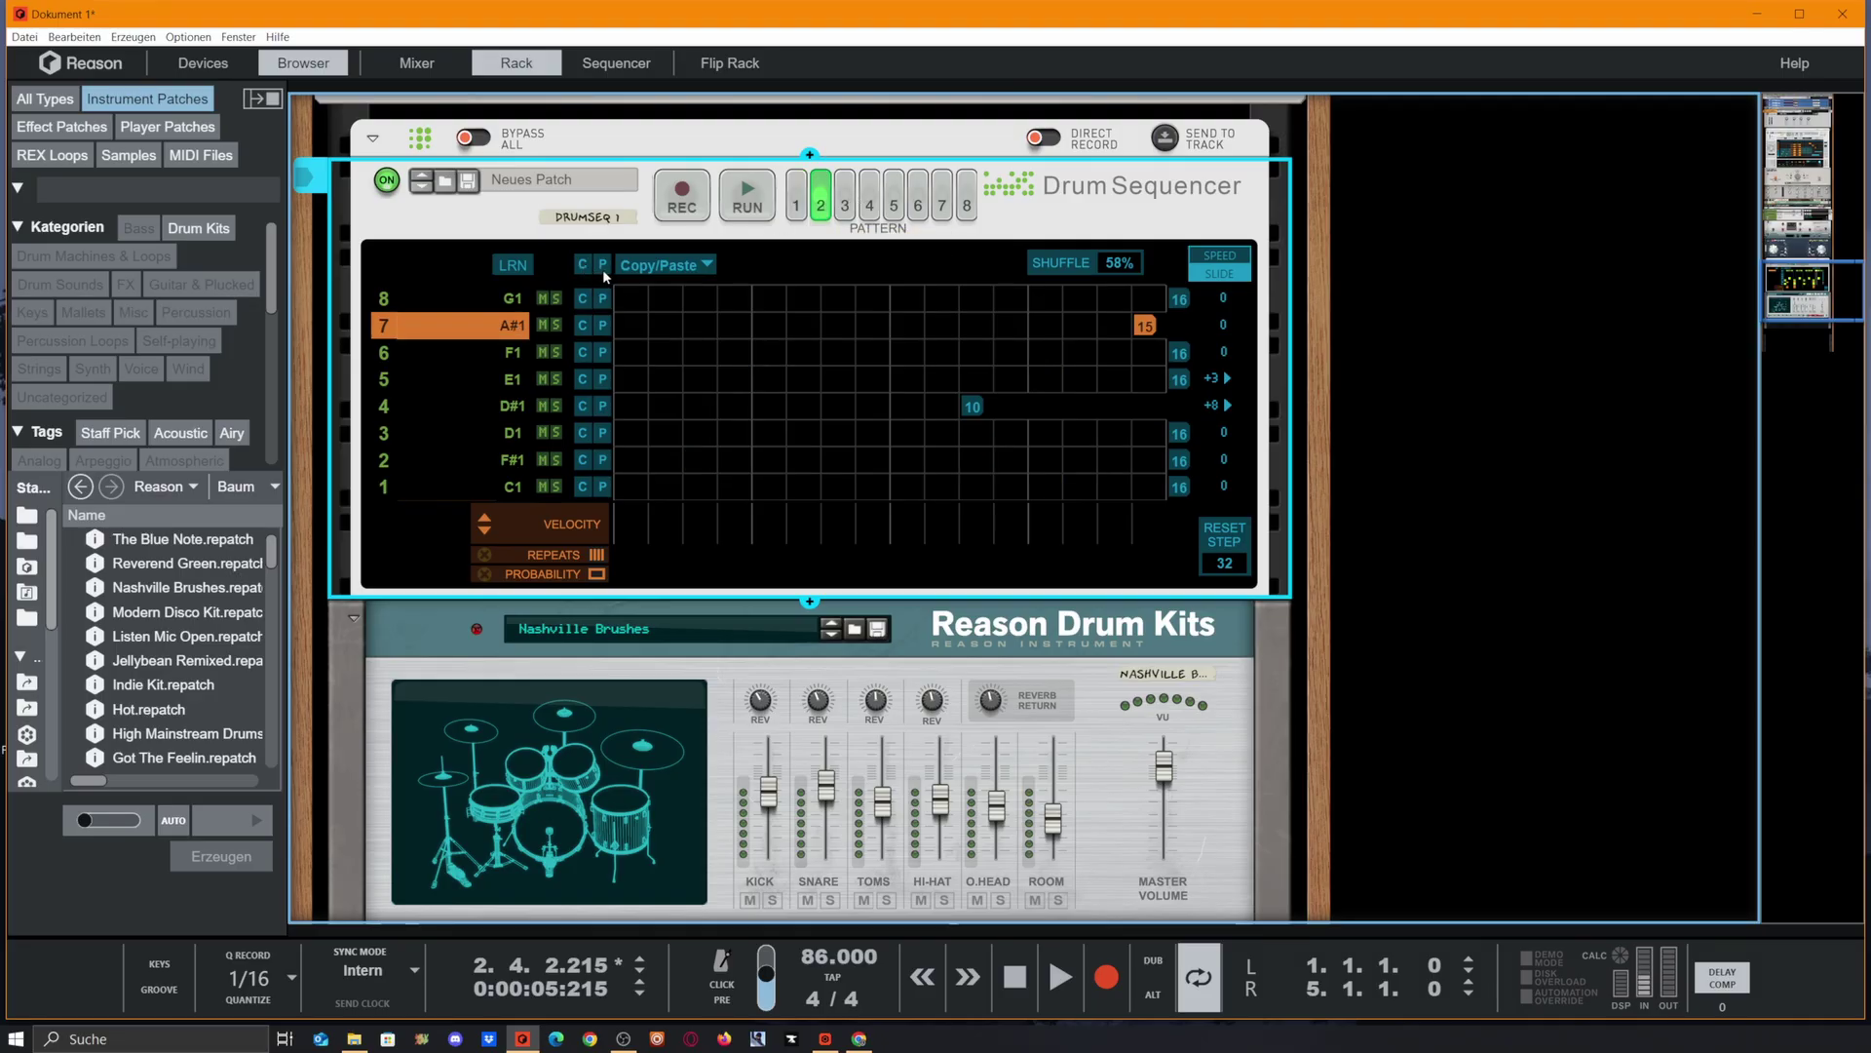
{"action": "left_click", "coordinate": [605, 265]}
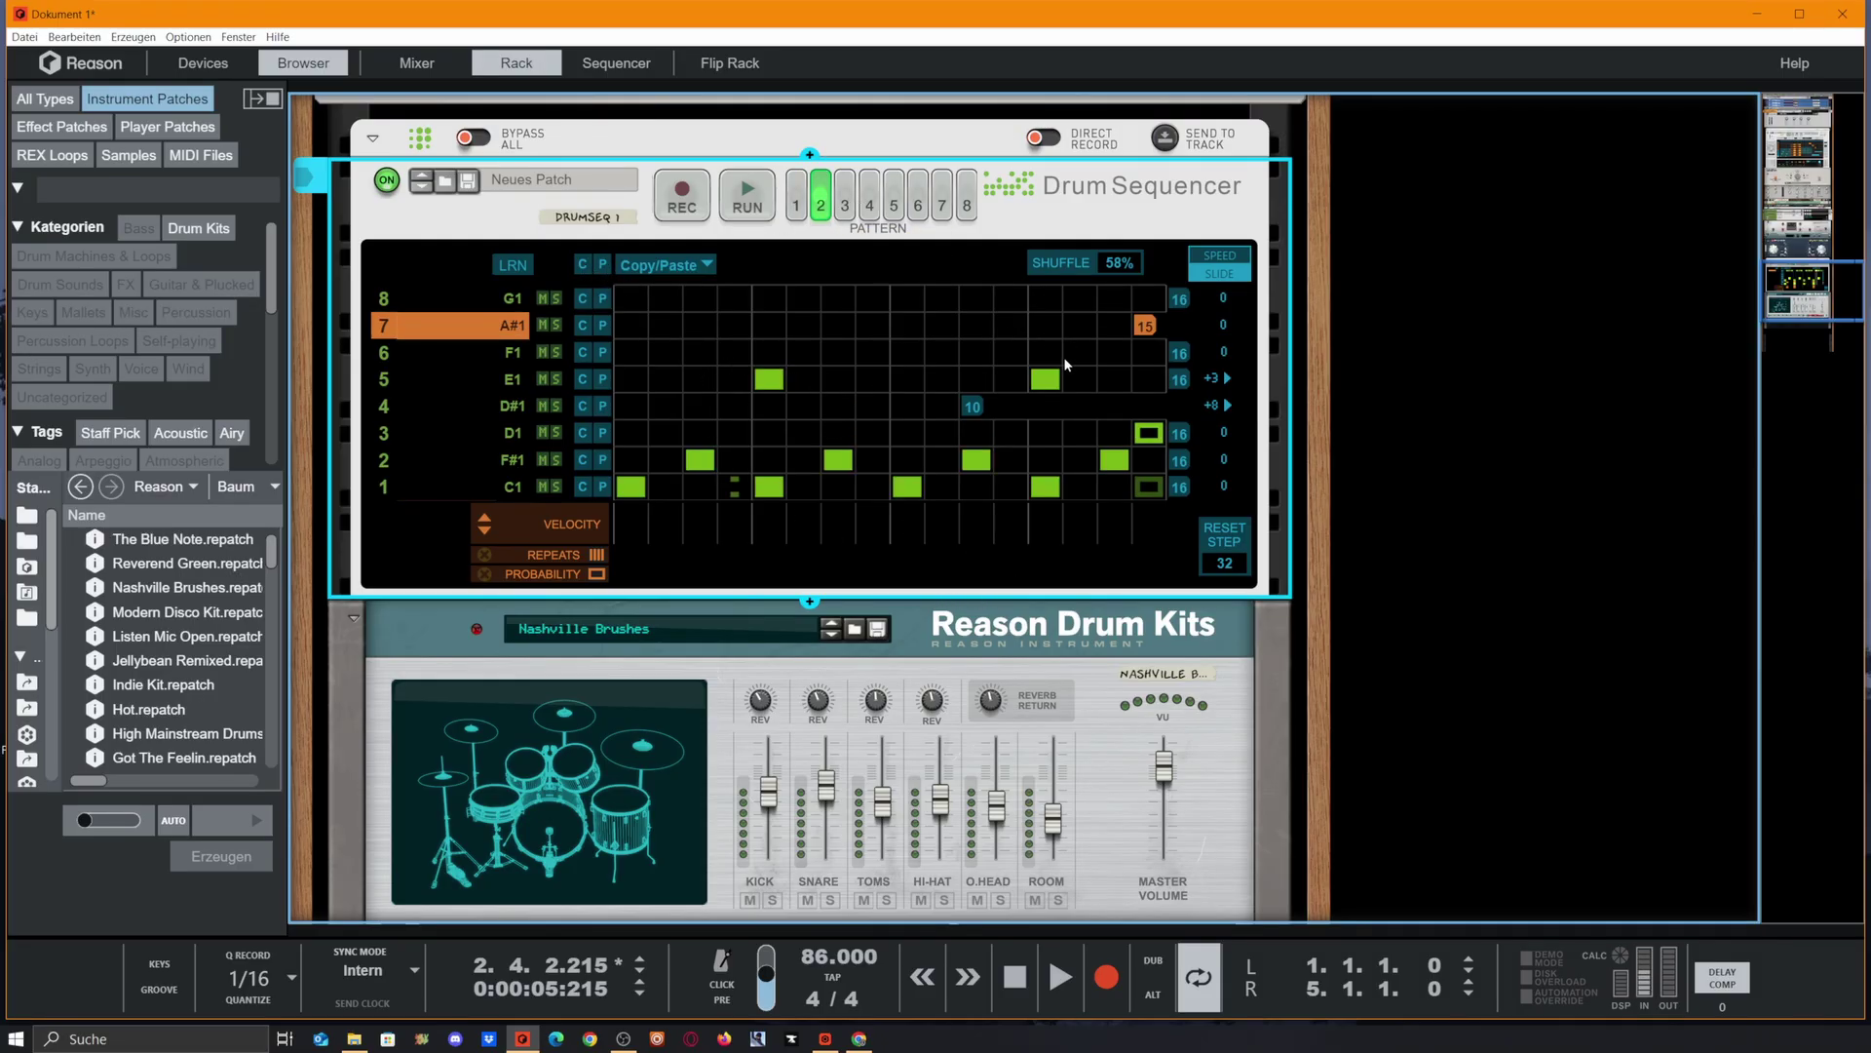
{"action": "left_click", "coordinate": [665, 407]}
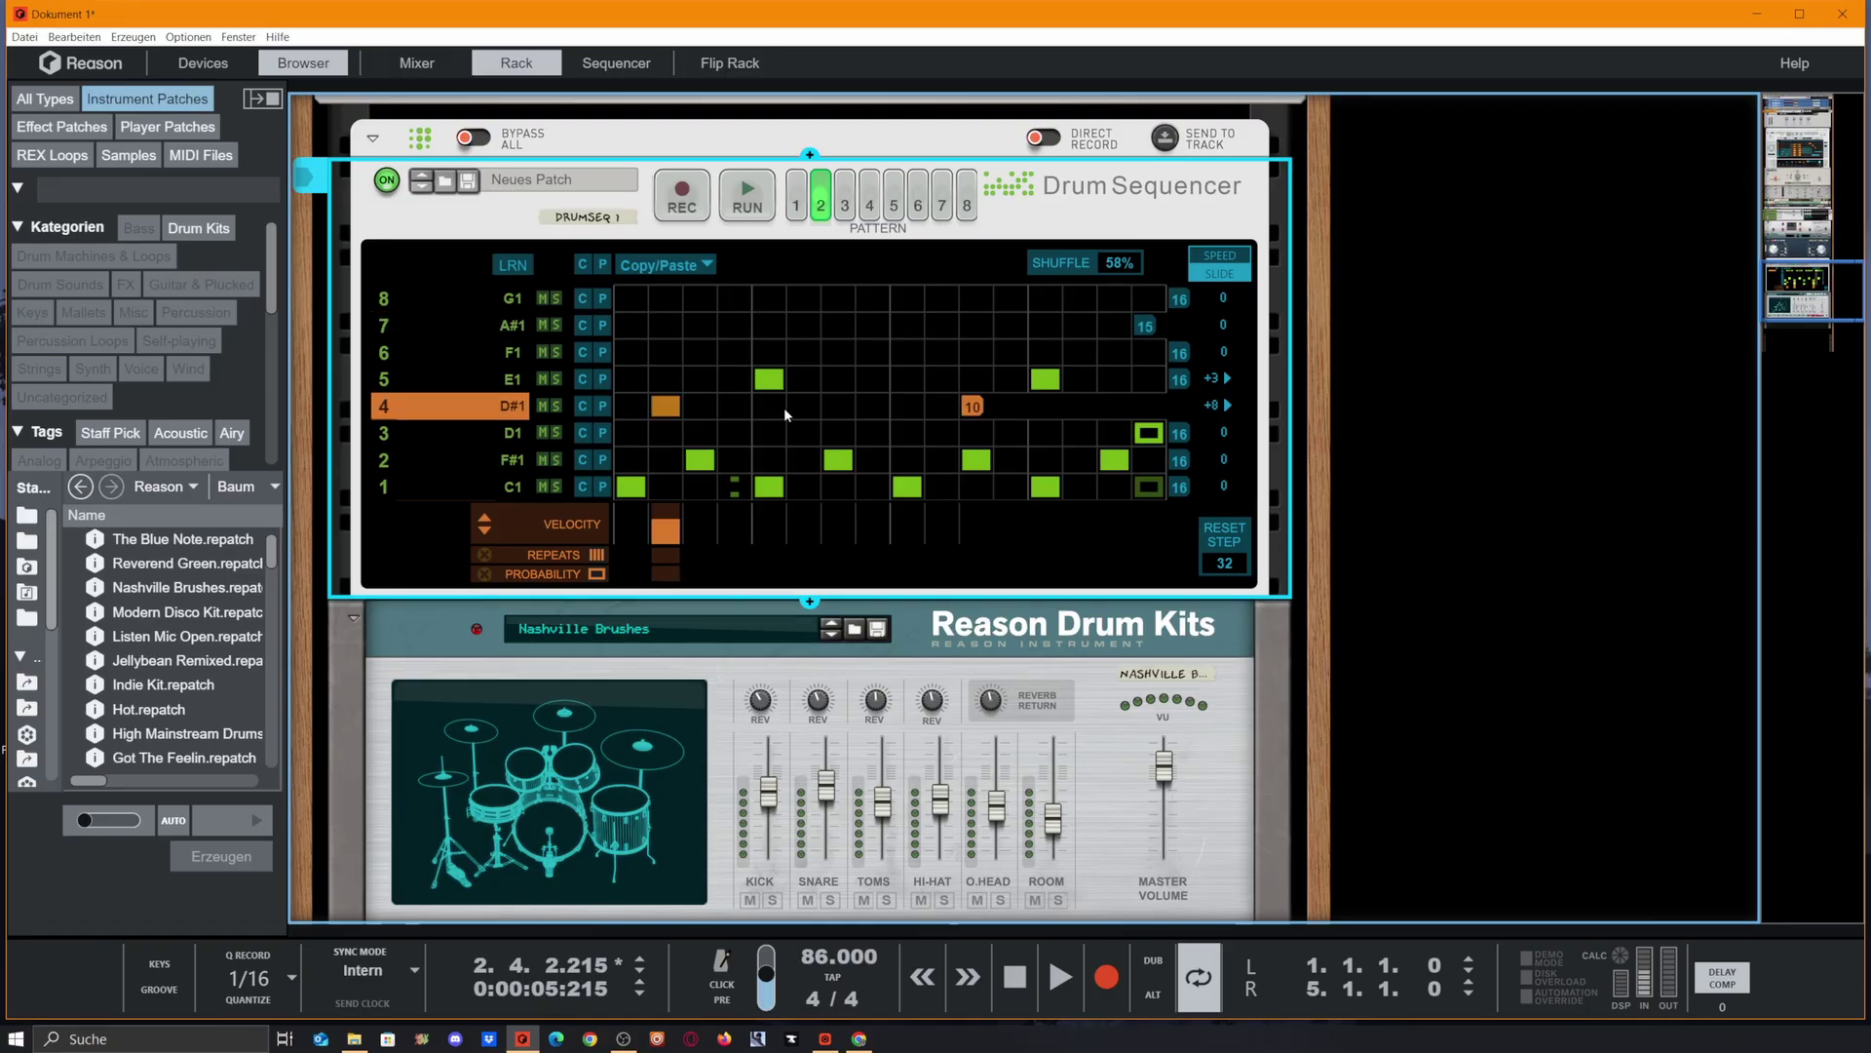
{"action": "left_click", "coordinate": [805, 407]}
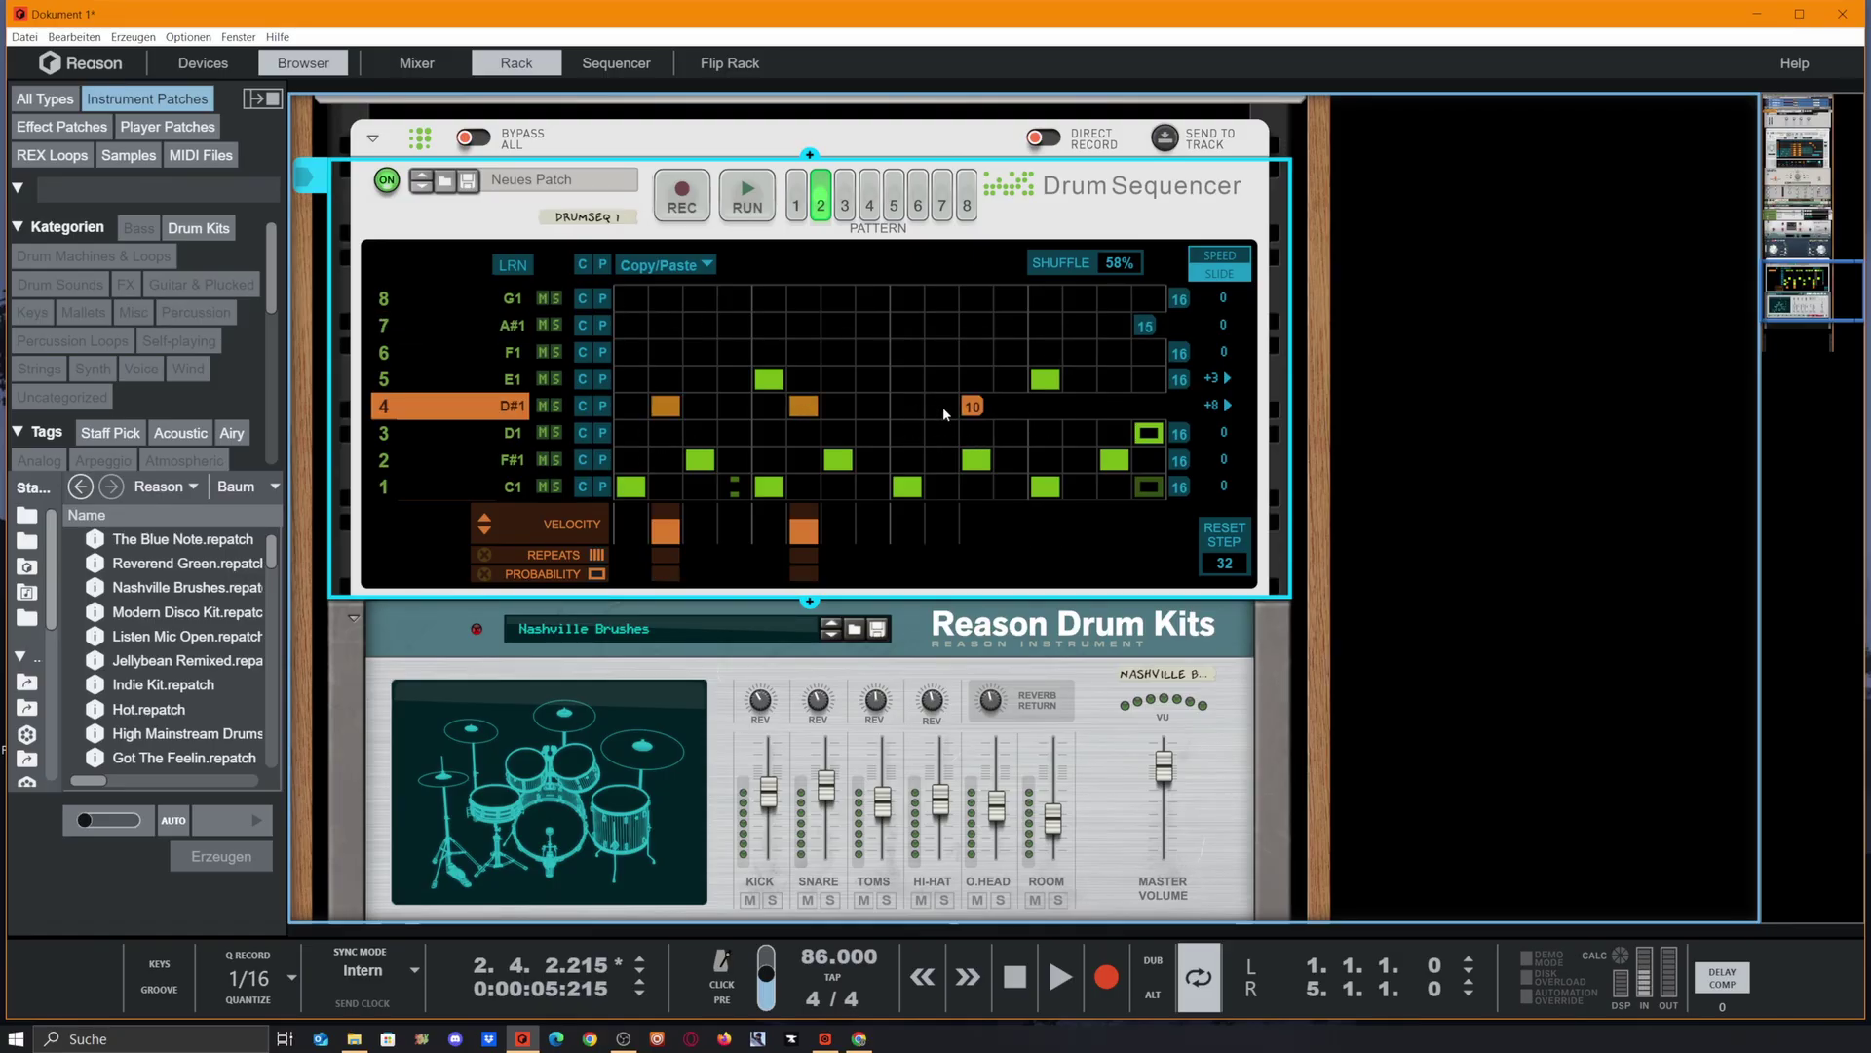
{"action": "left_click", "coordinate": [943, 406]}
{"action": "left_click", "coordinate": [737, 408]}
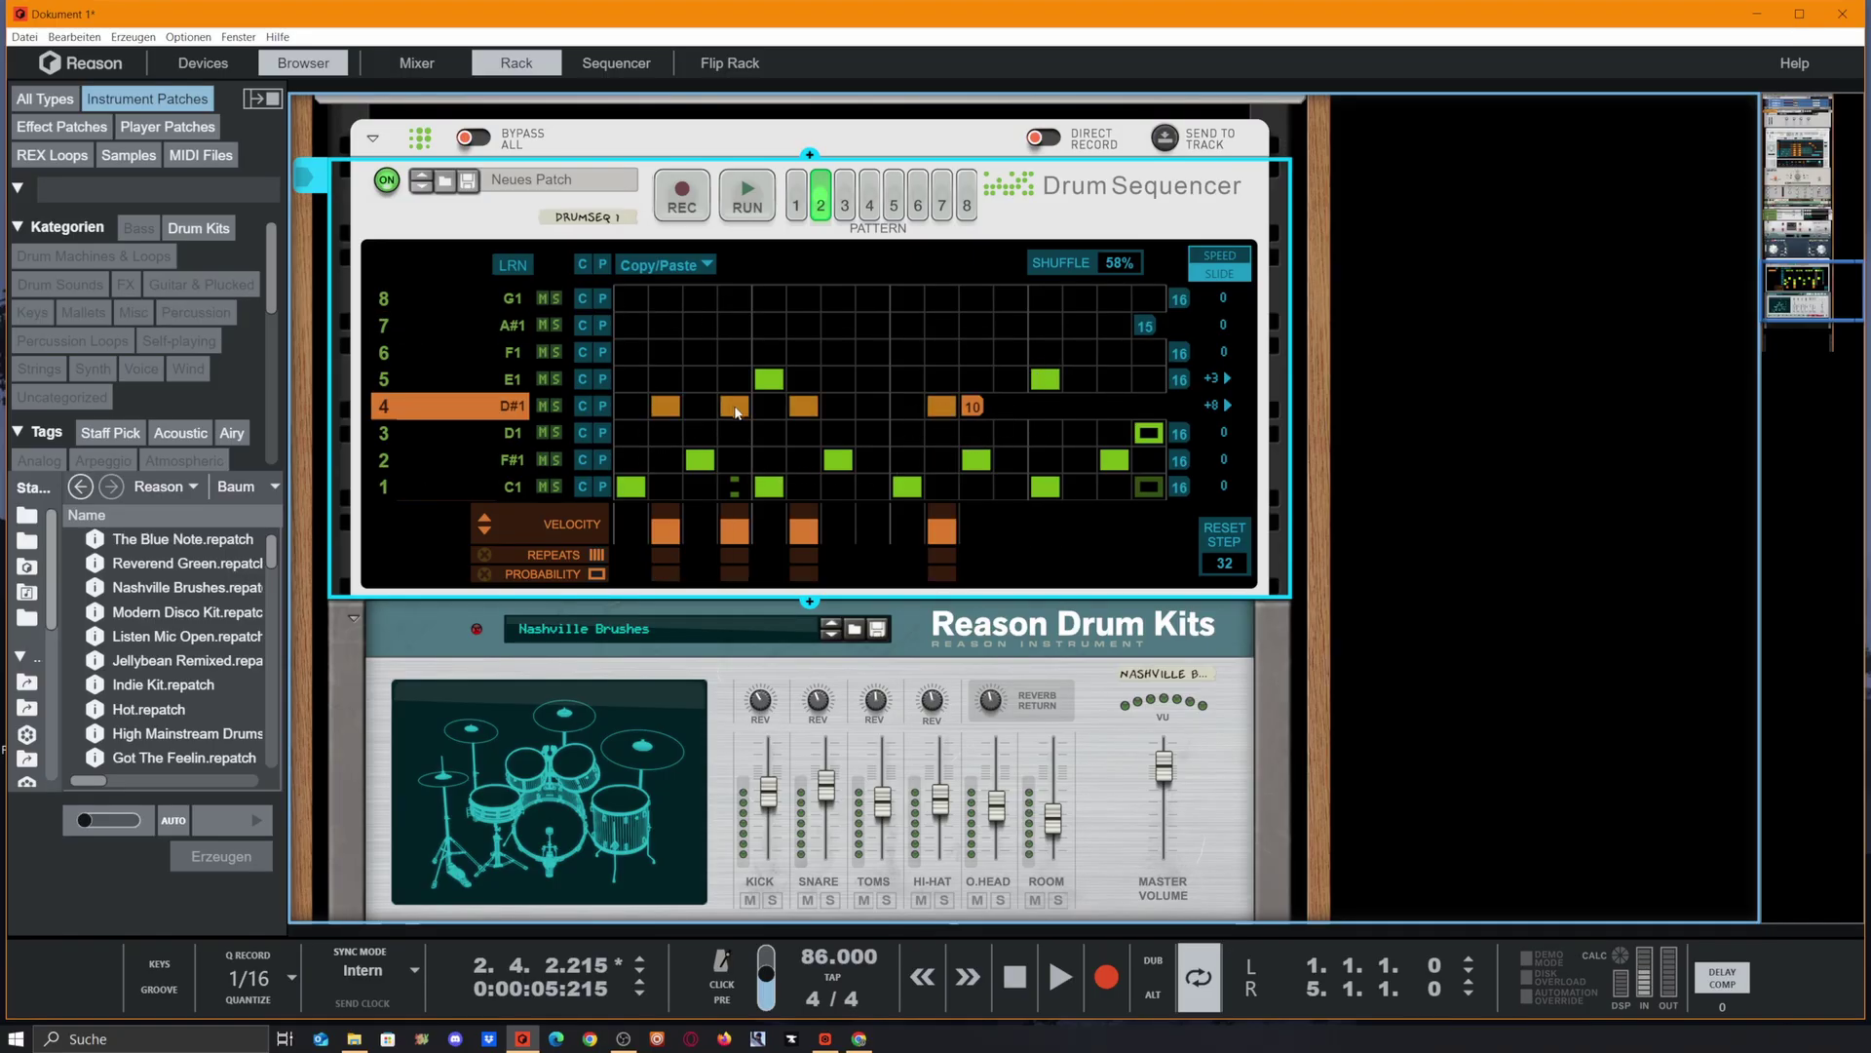
{"action": "left_click", "coordinate": [874, 407]}
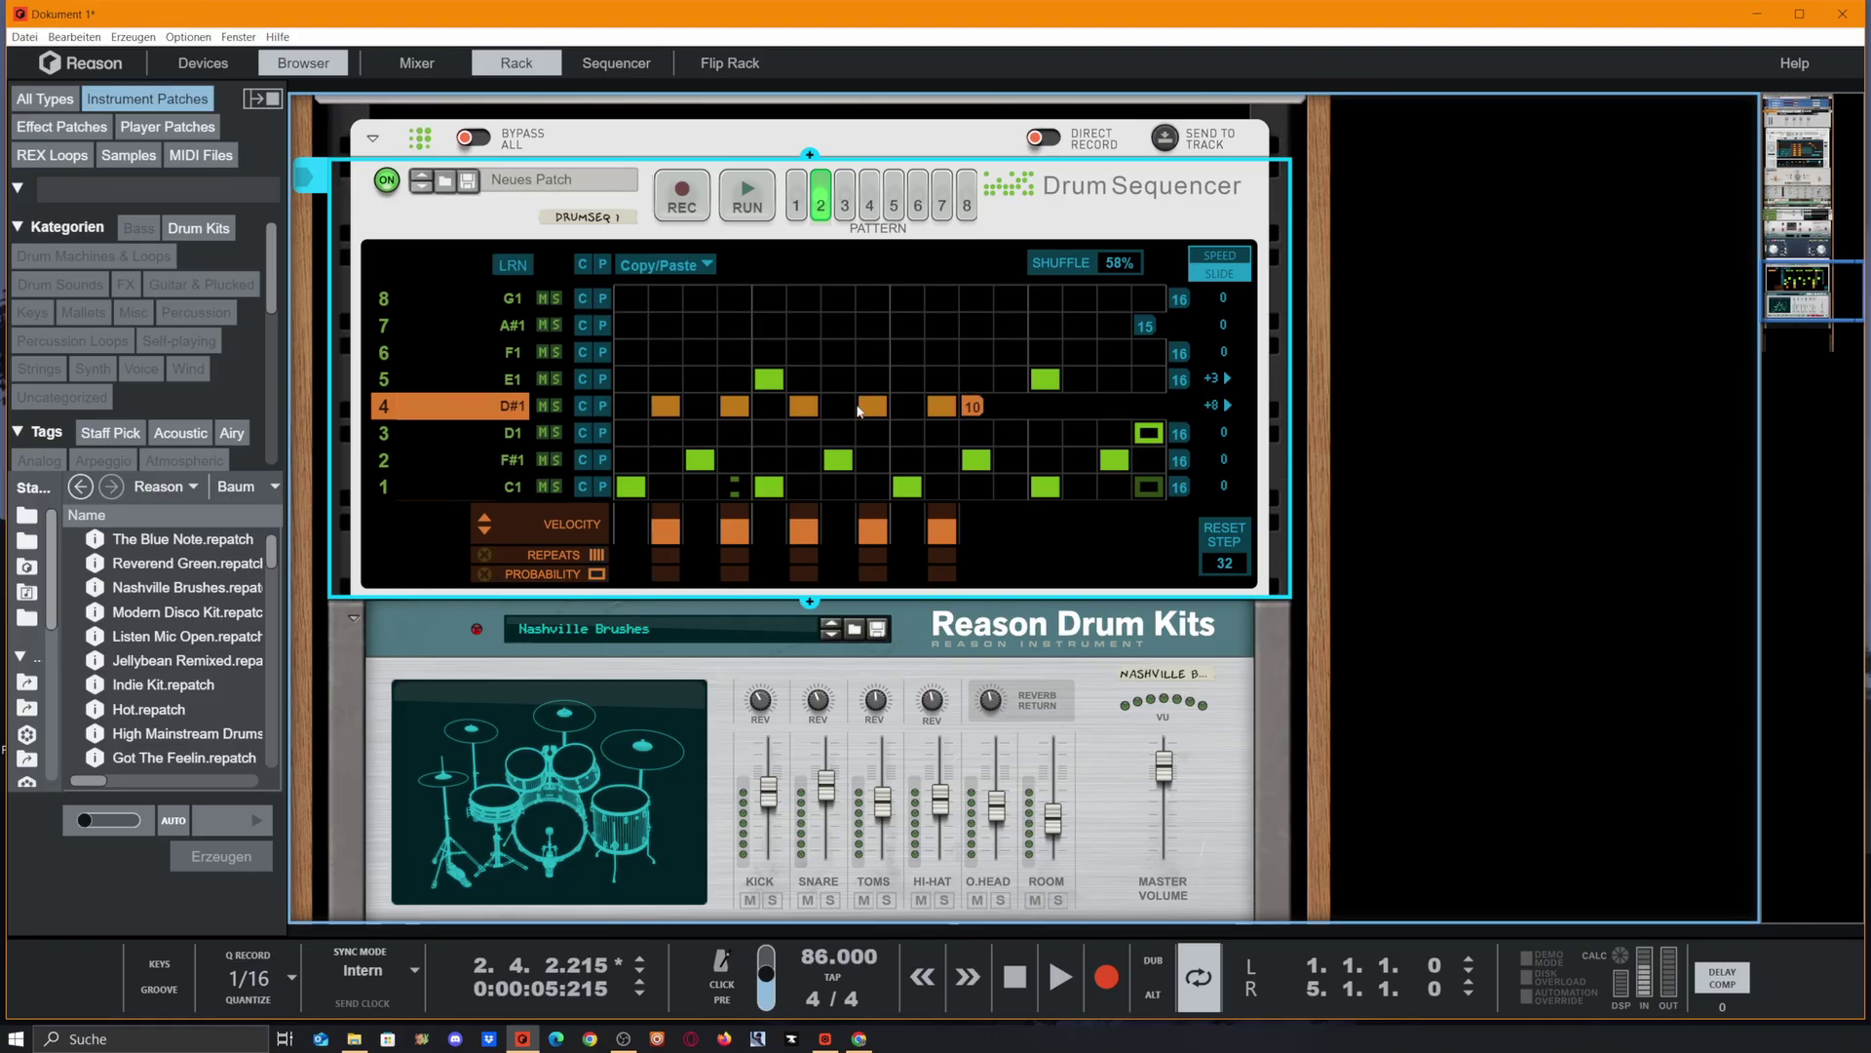
{"action": "left_click", "coordinate": [877, 406]}
{"action": "left_click", "coordinate": [723, 403]}
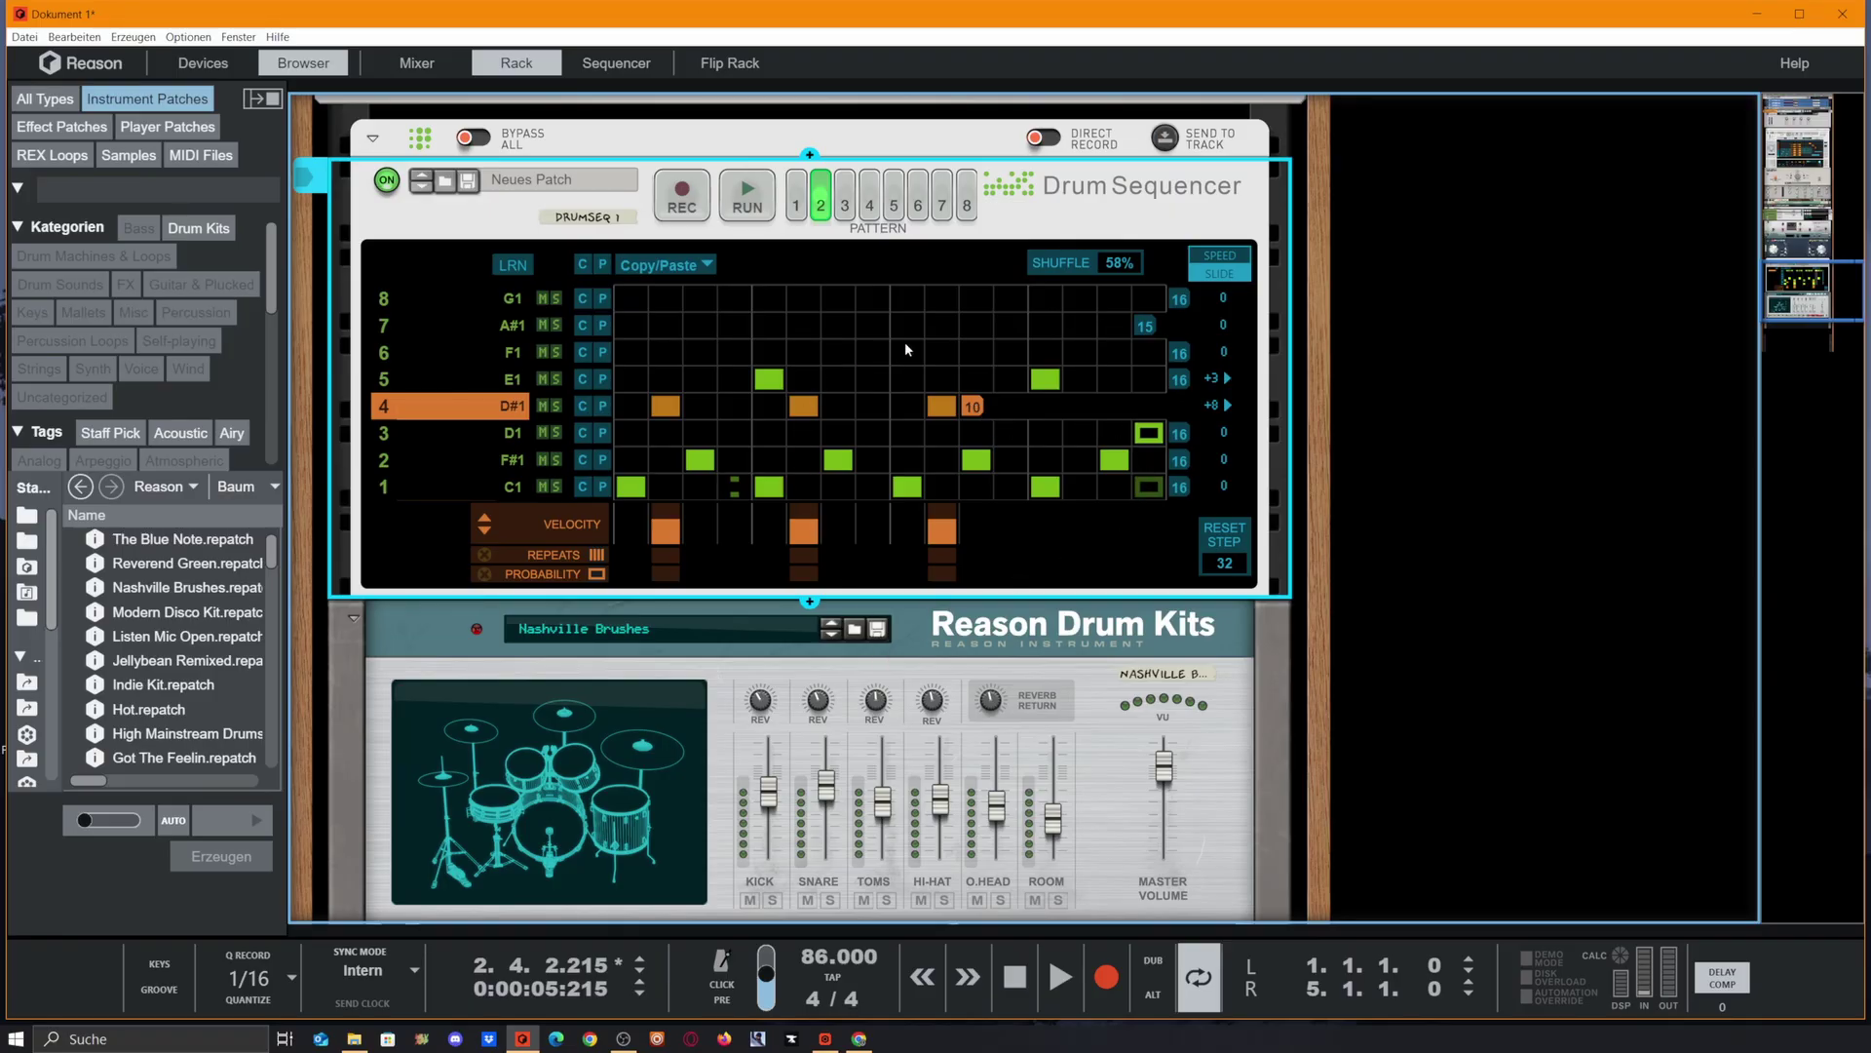
{"action": "key", "text": "space"}
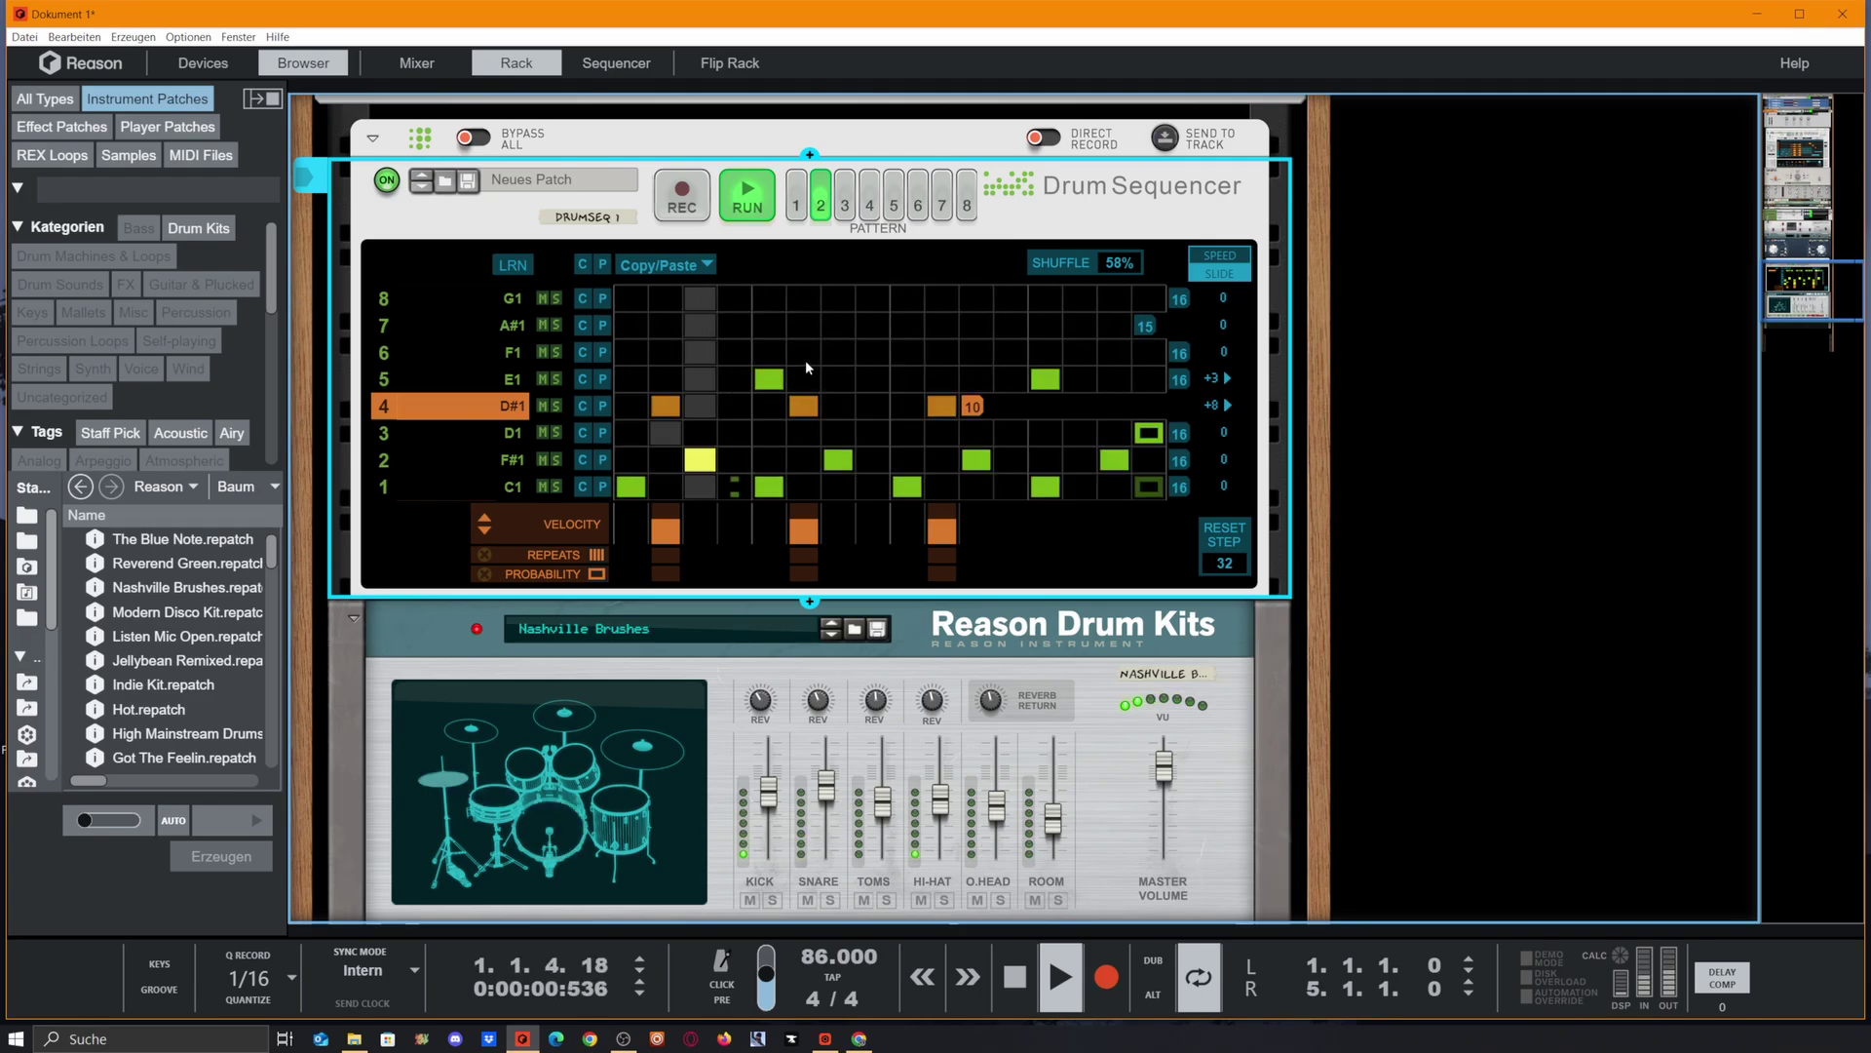
{"action": "key", "text": "space"}
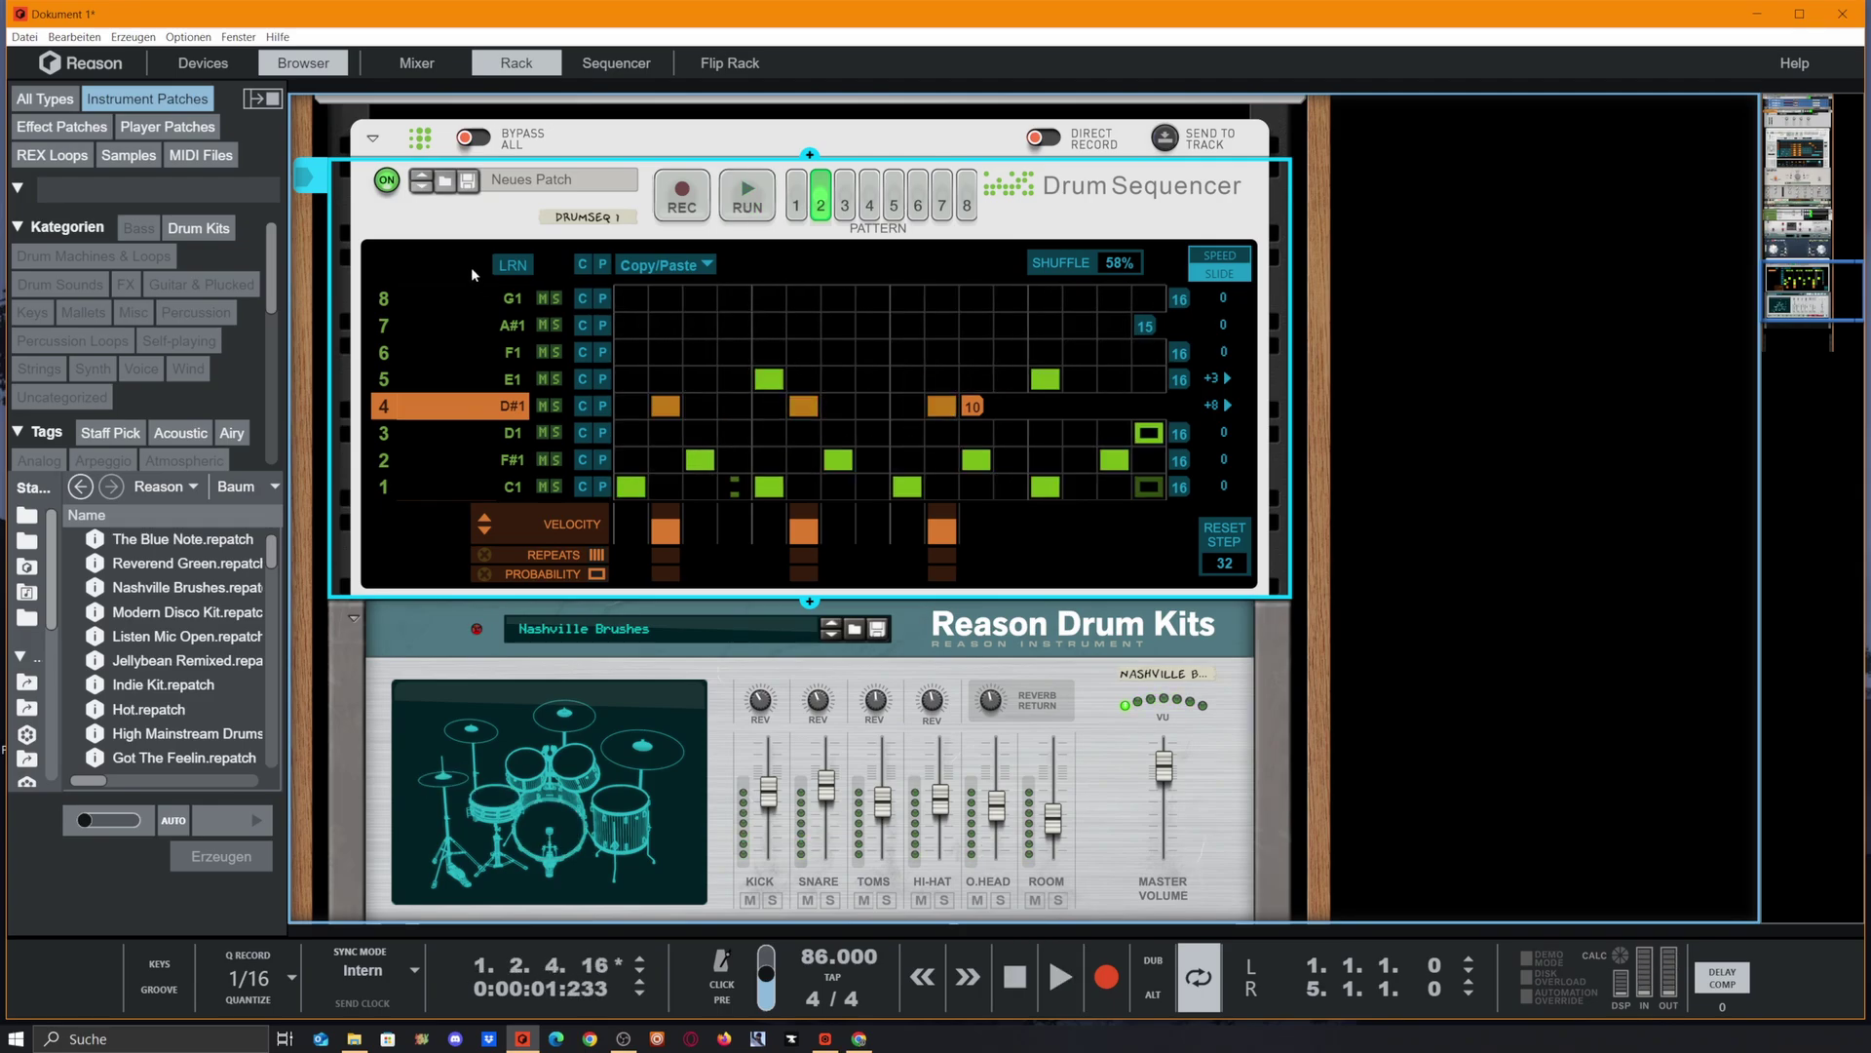
Paste the beat into pattern 3 and remove its E1 hit.
{"action": "left_click", "coordinate": [844, 202]}
{"action": "left_click", "coordinate": [603, 264]}
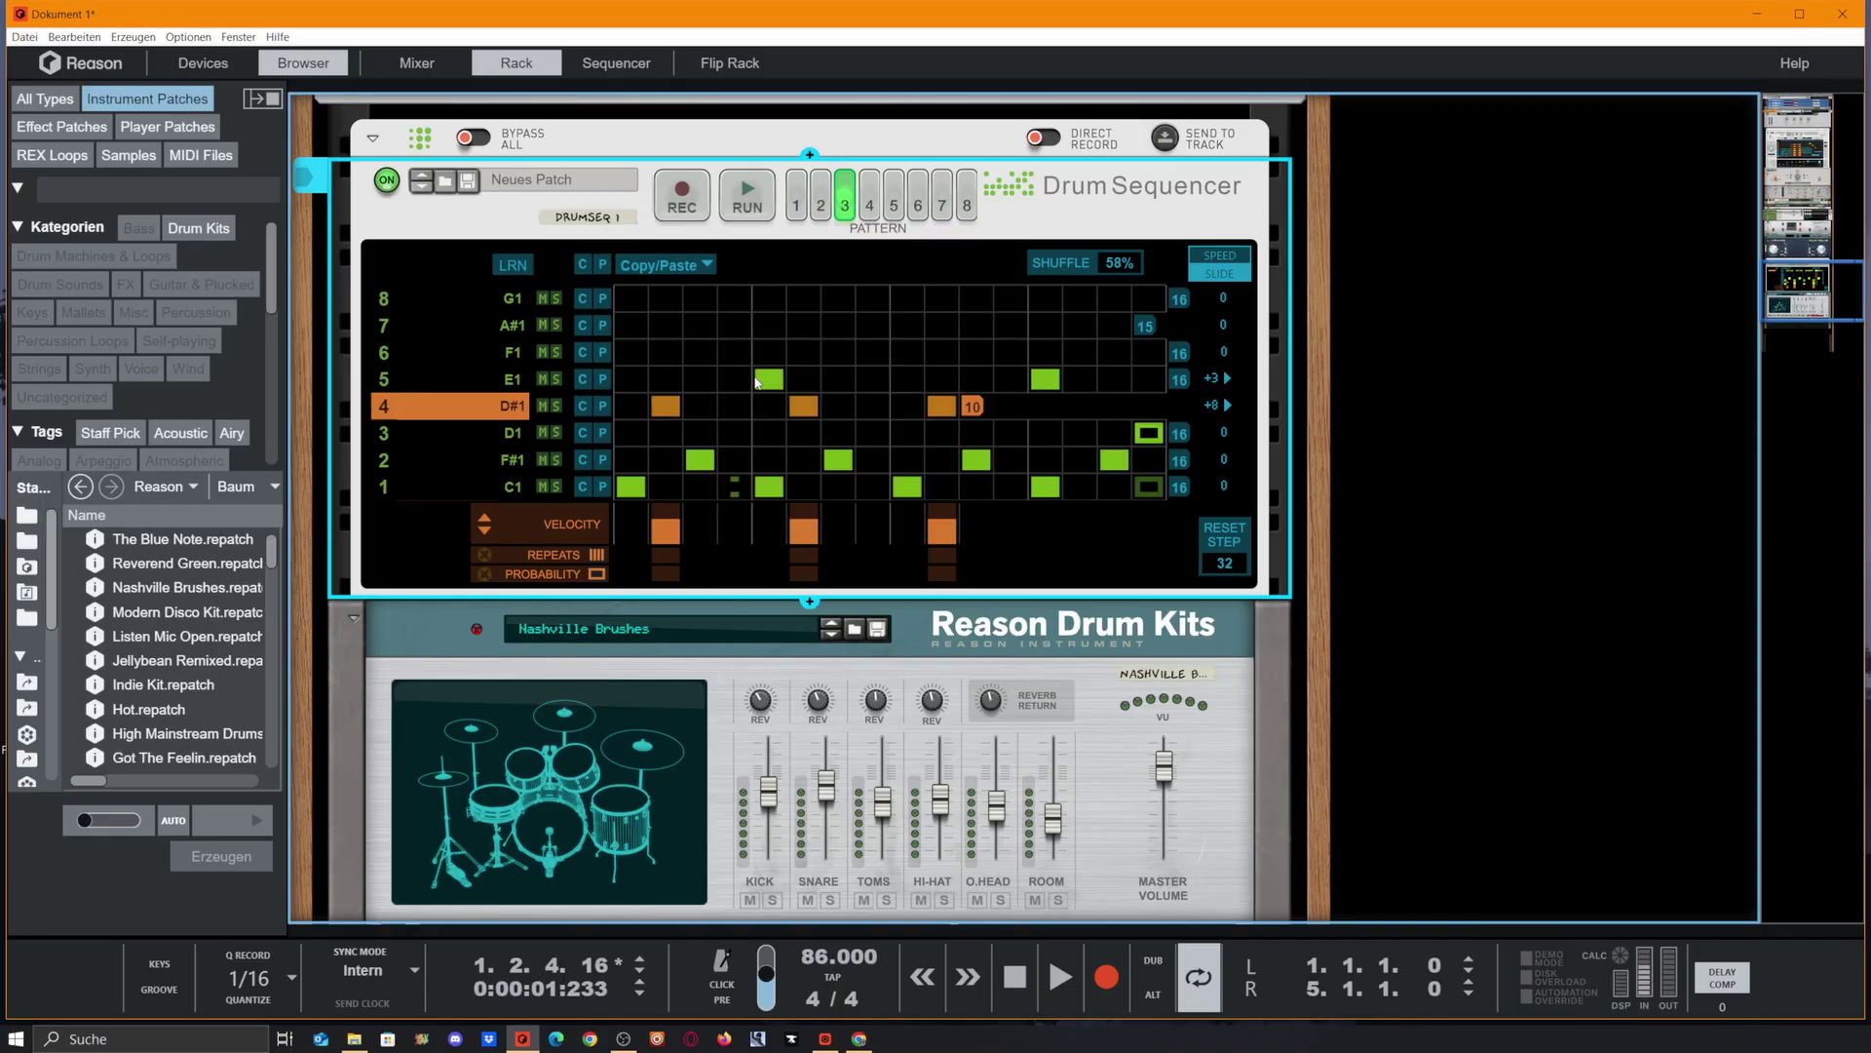
{"action": "left_click", "coordinate": [759, 380]}
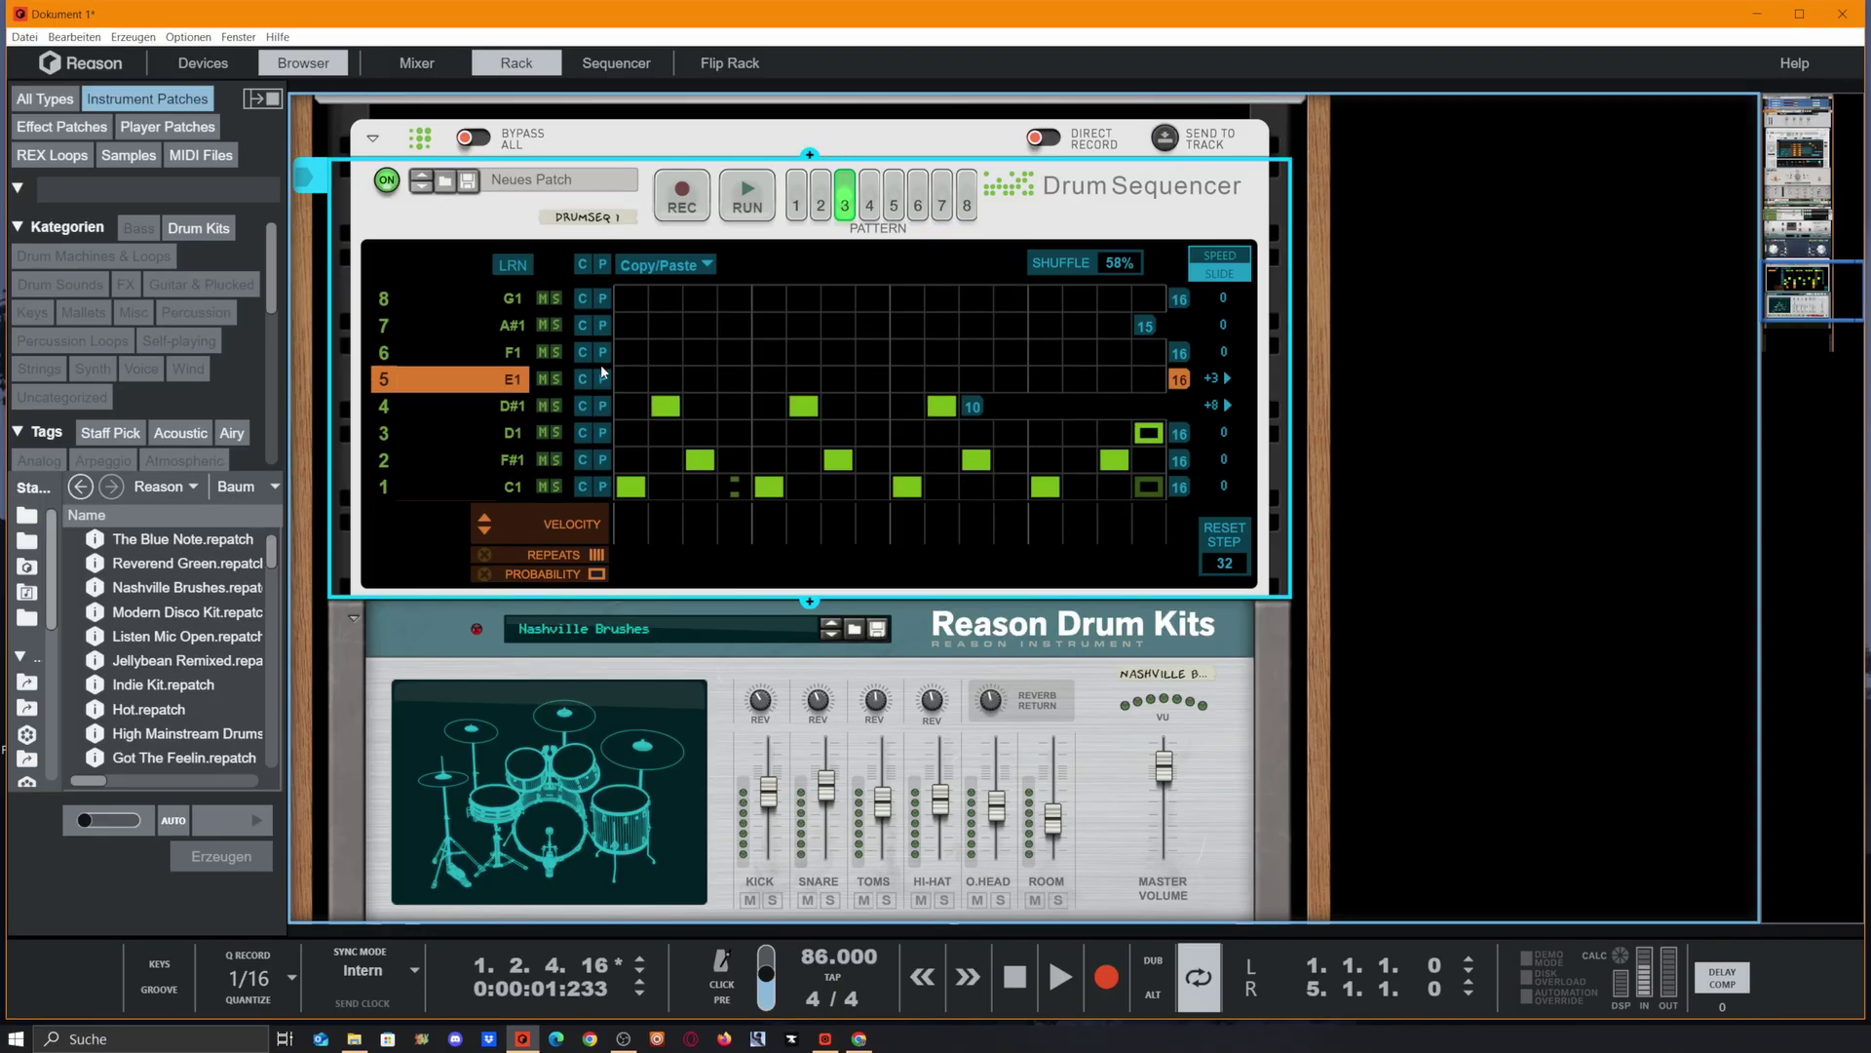
While pattern 3 plays, add low-velocity A#1 hits on steps 3, 7 and 14.
{"action": "key", "text": "space"}
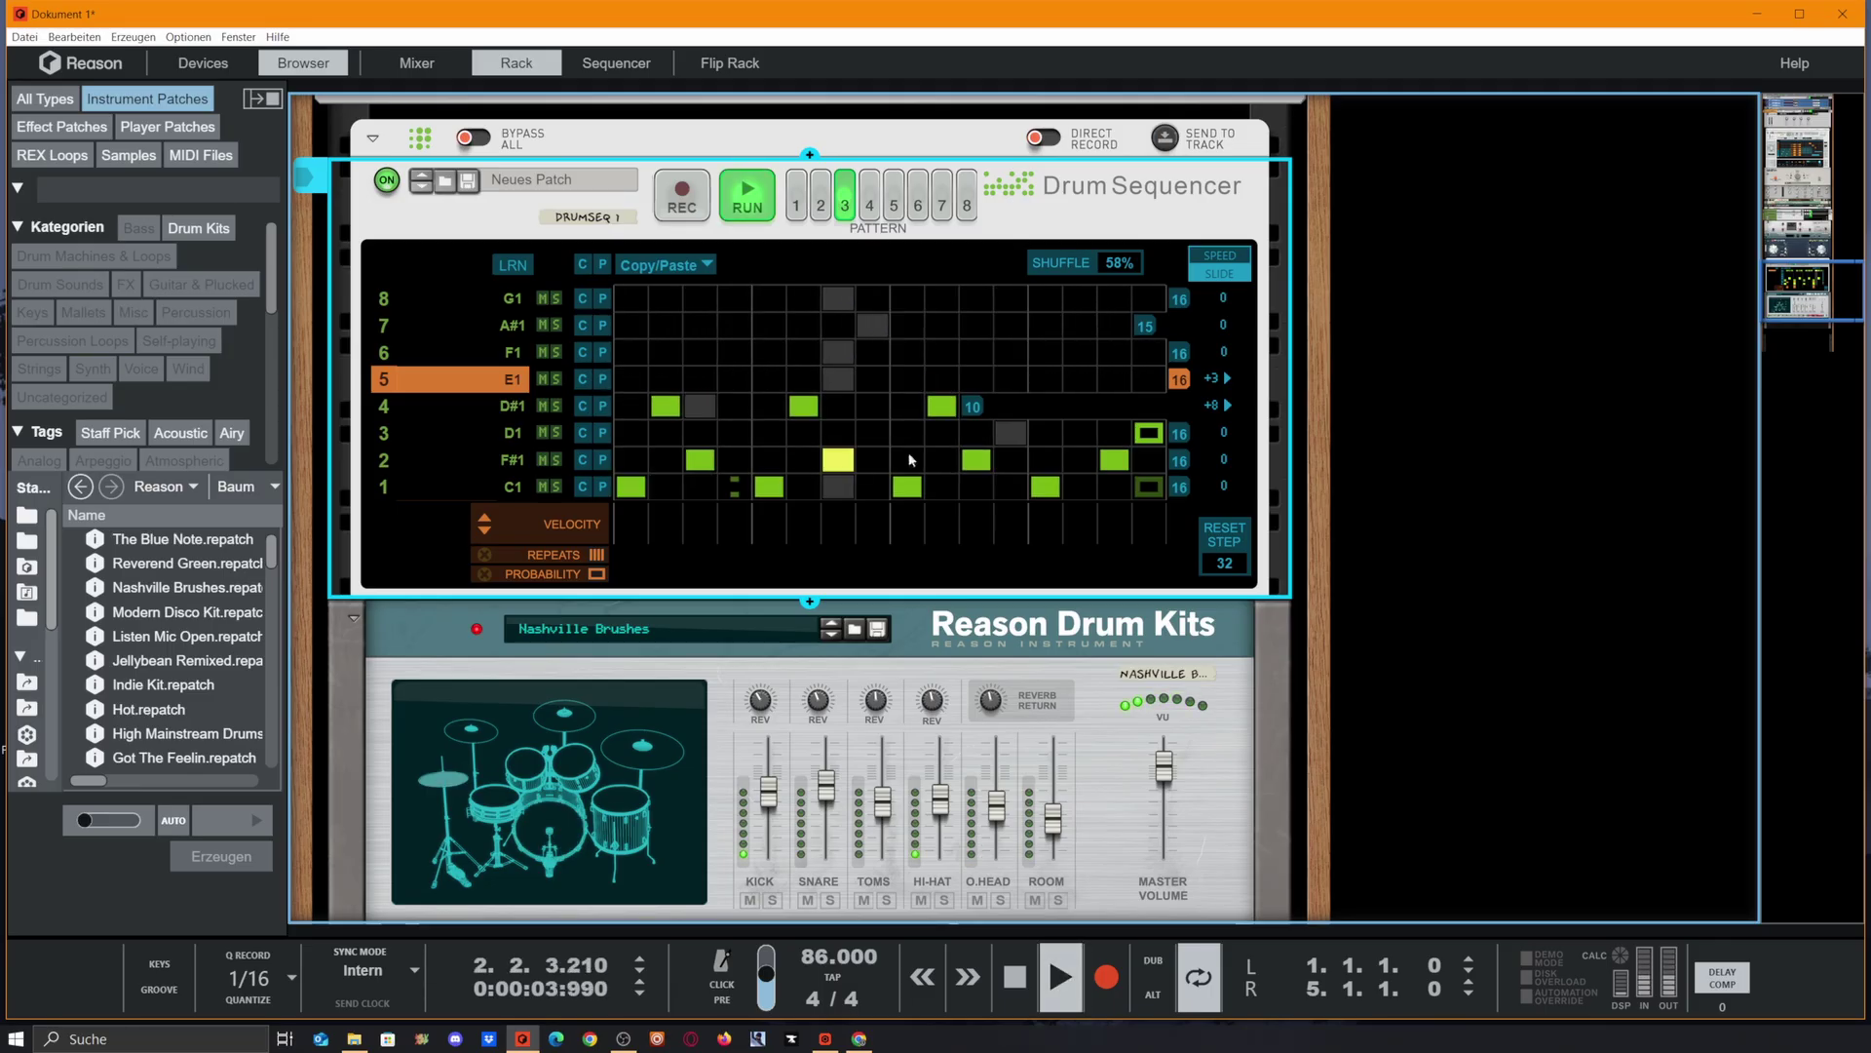
{"action": "left_click", "coordinate": [700, 325]}
{"action": "left_click", "coordinate": [839, 324]}
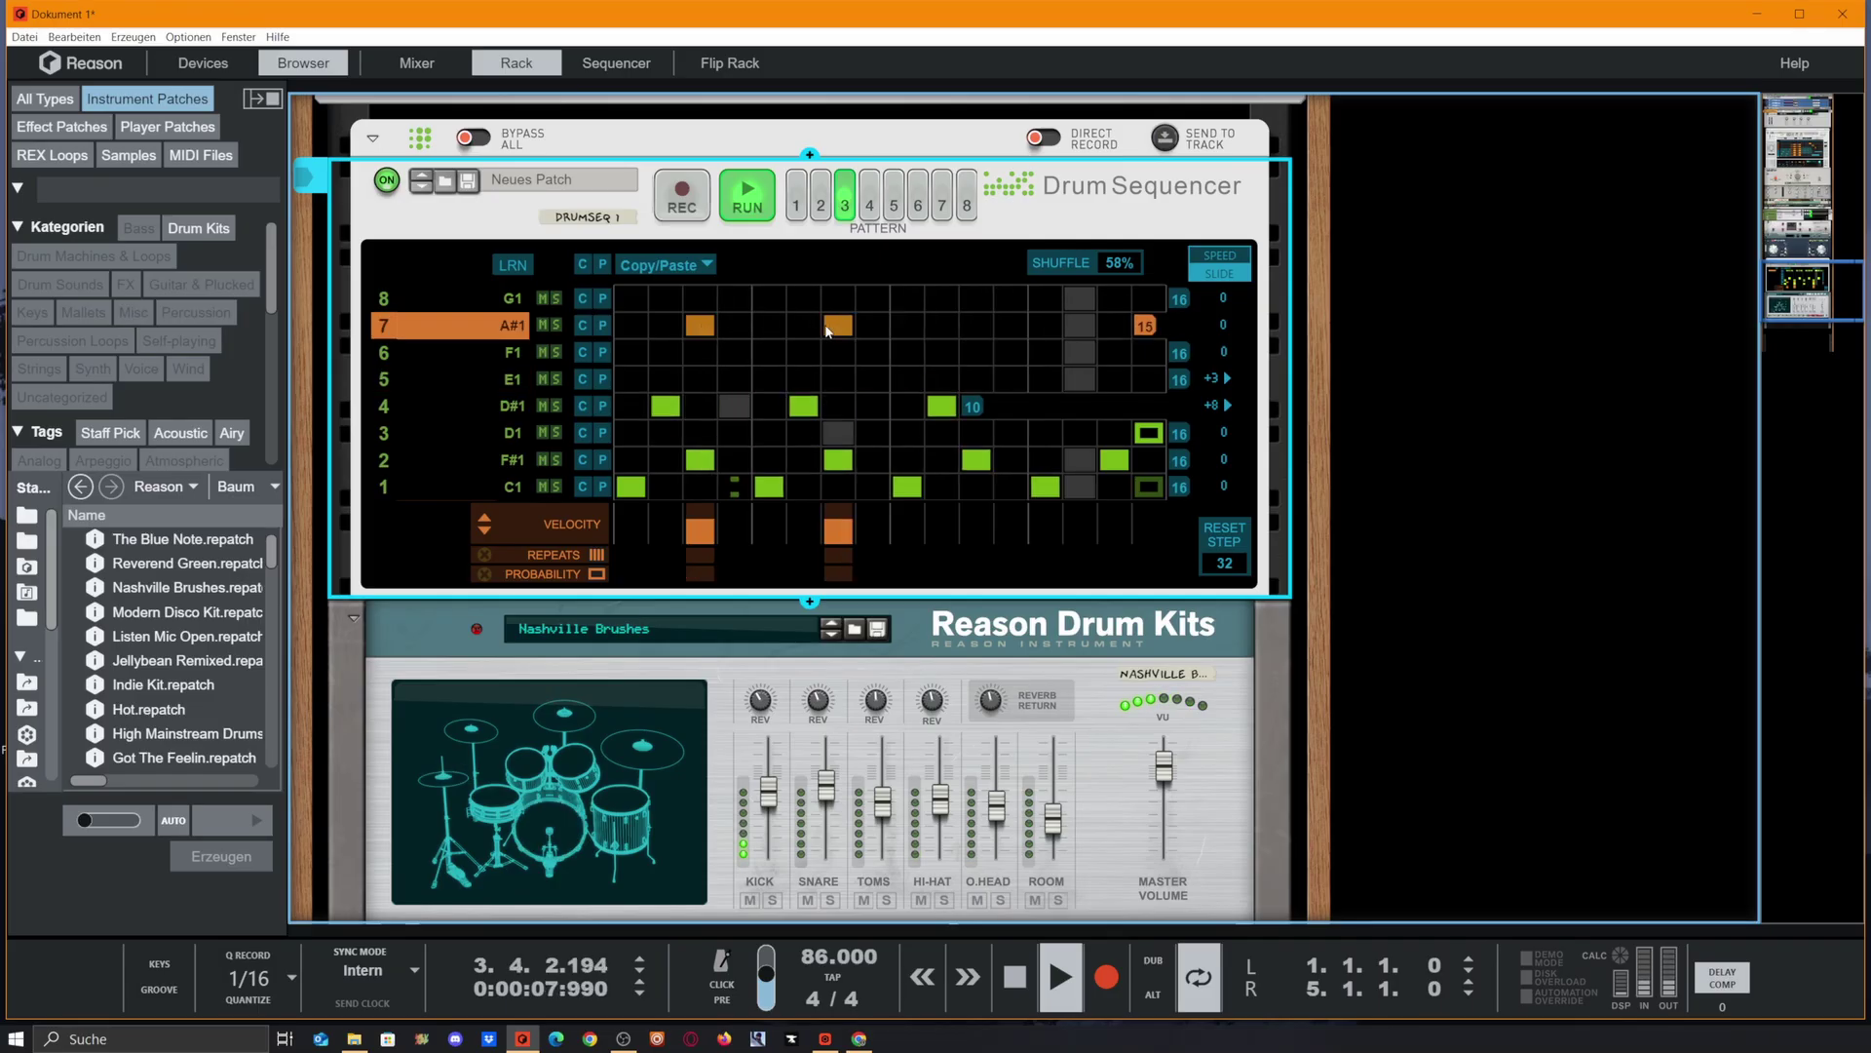
{"action": "left_click", "coordinate": [1082, 326]}
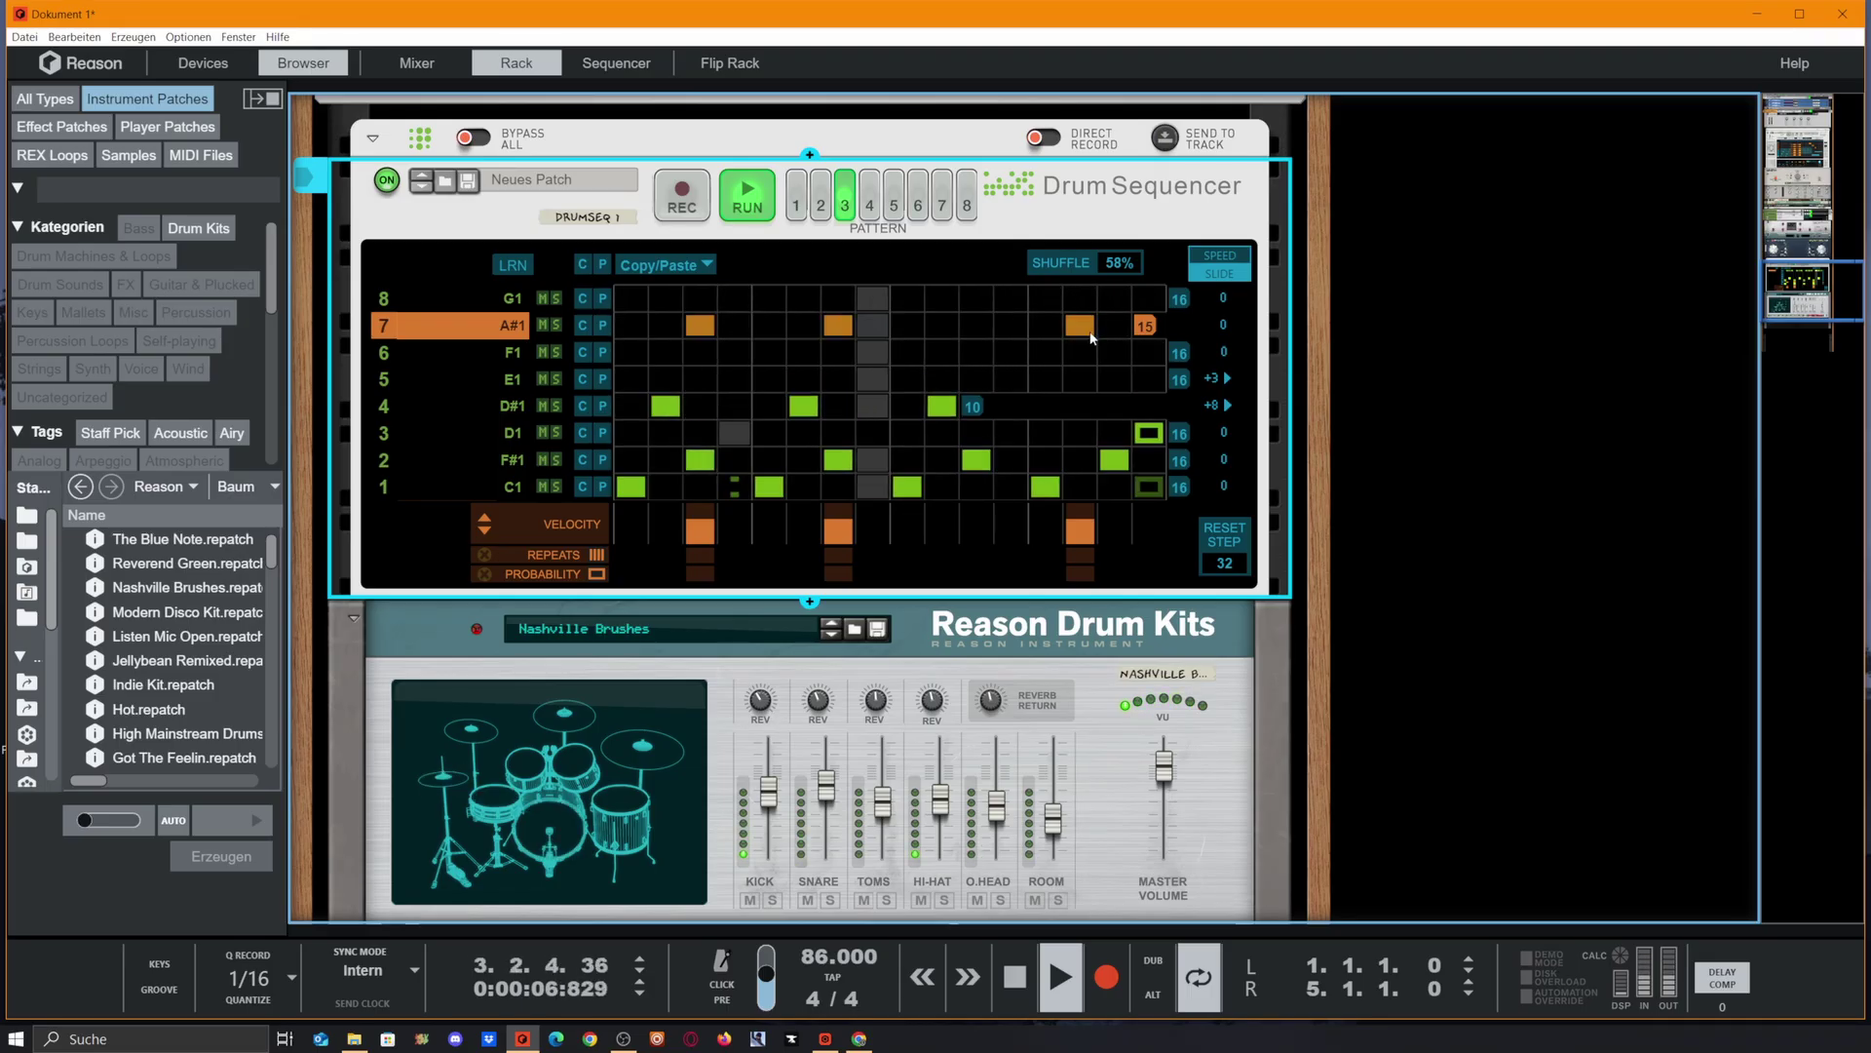
{"action": "left_click", "coordinate": [838, 534]}
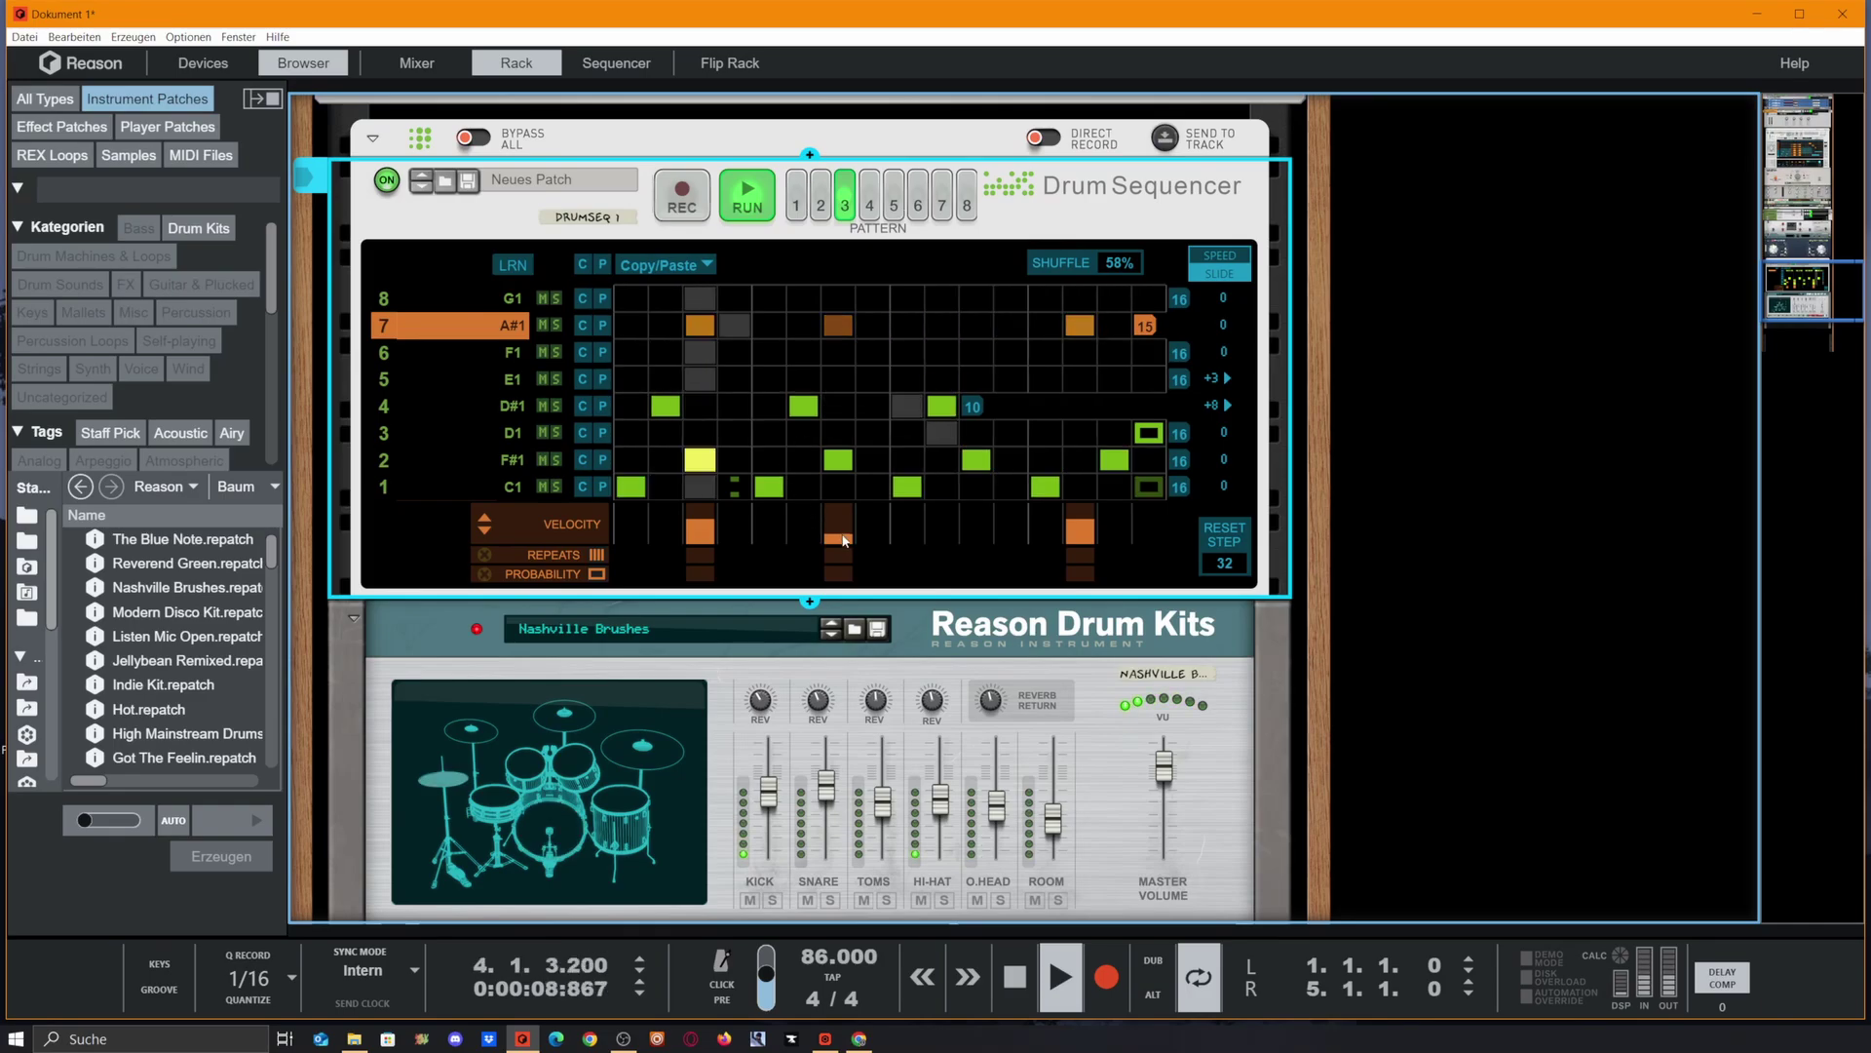
{"action": "left_click", "coordinate": [700, 535]}
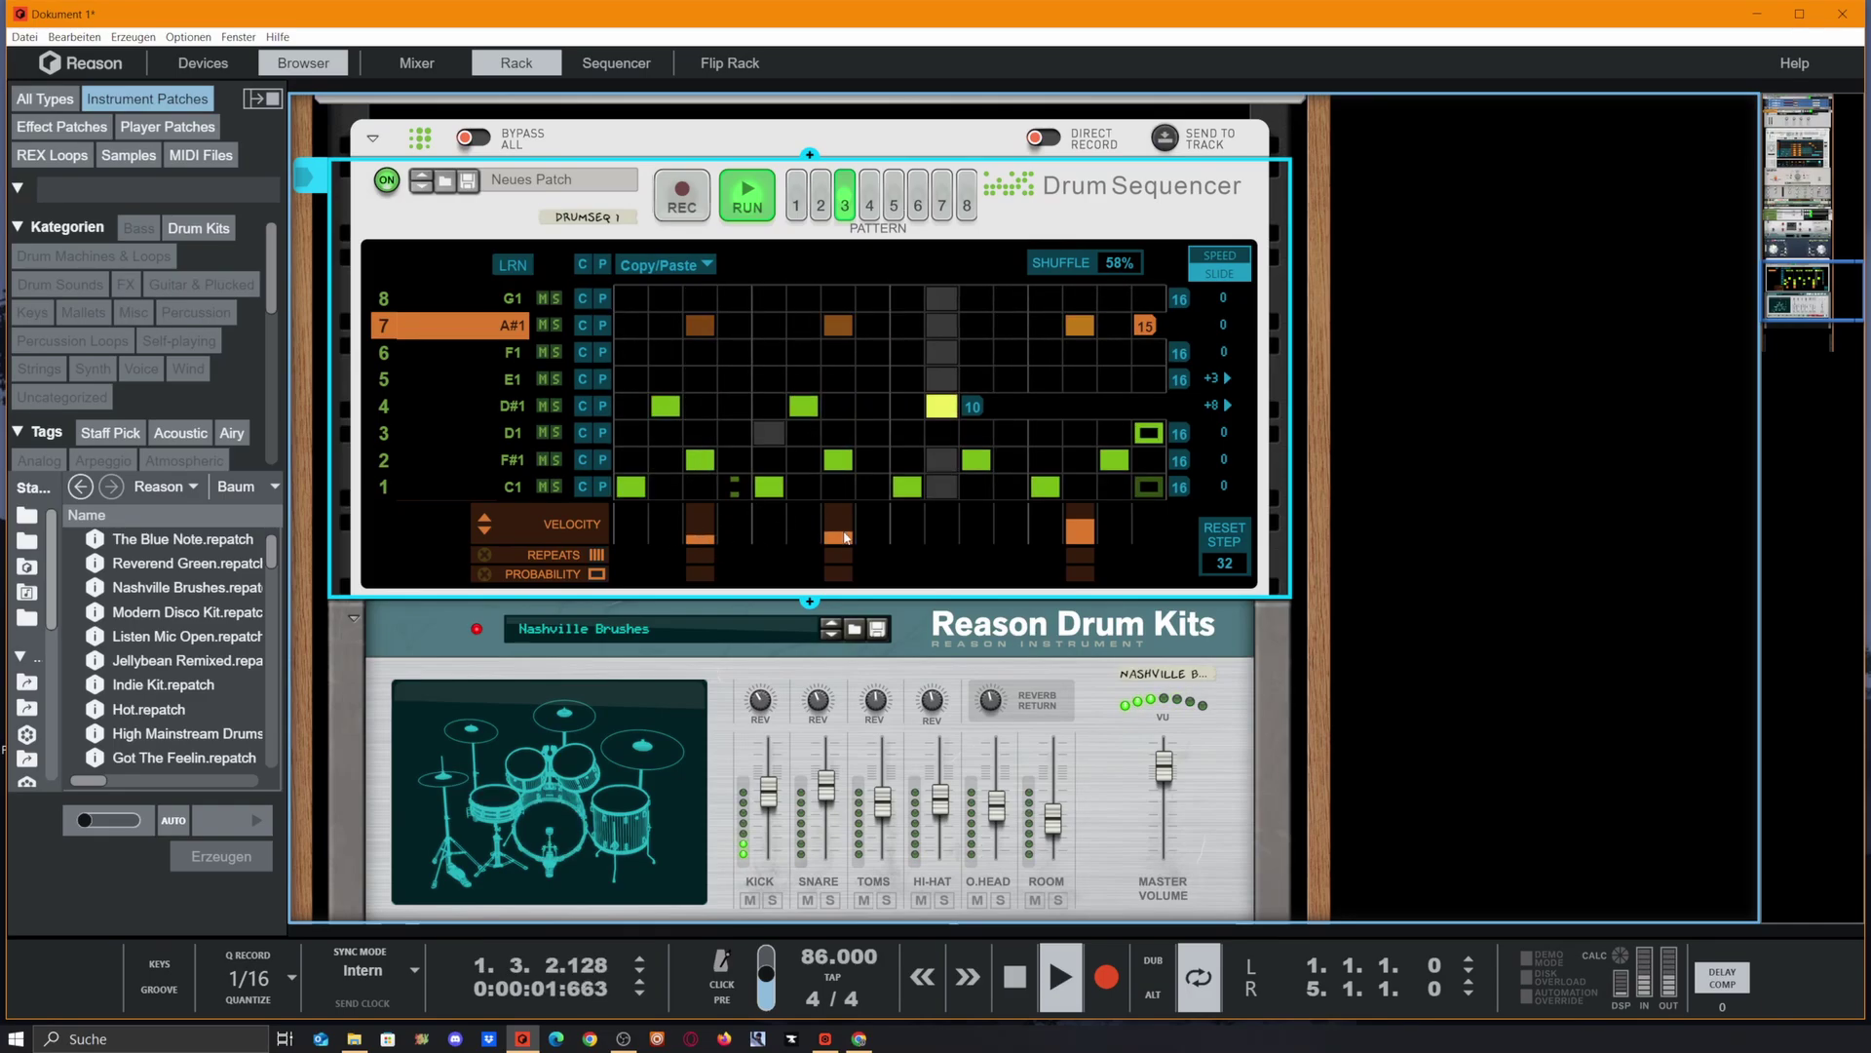
{"action": "left_click", "coordinate": [1081, 533]}
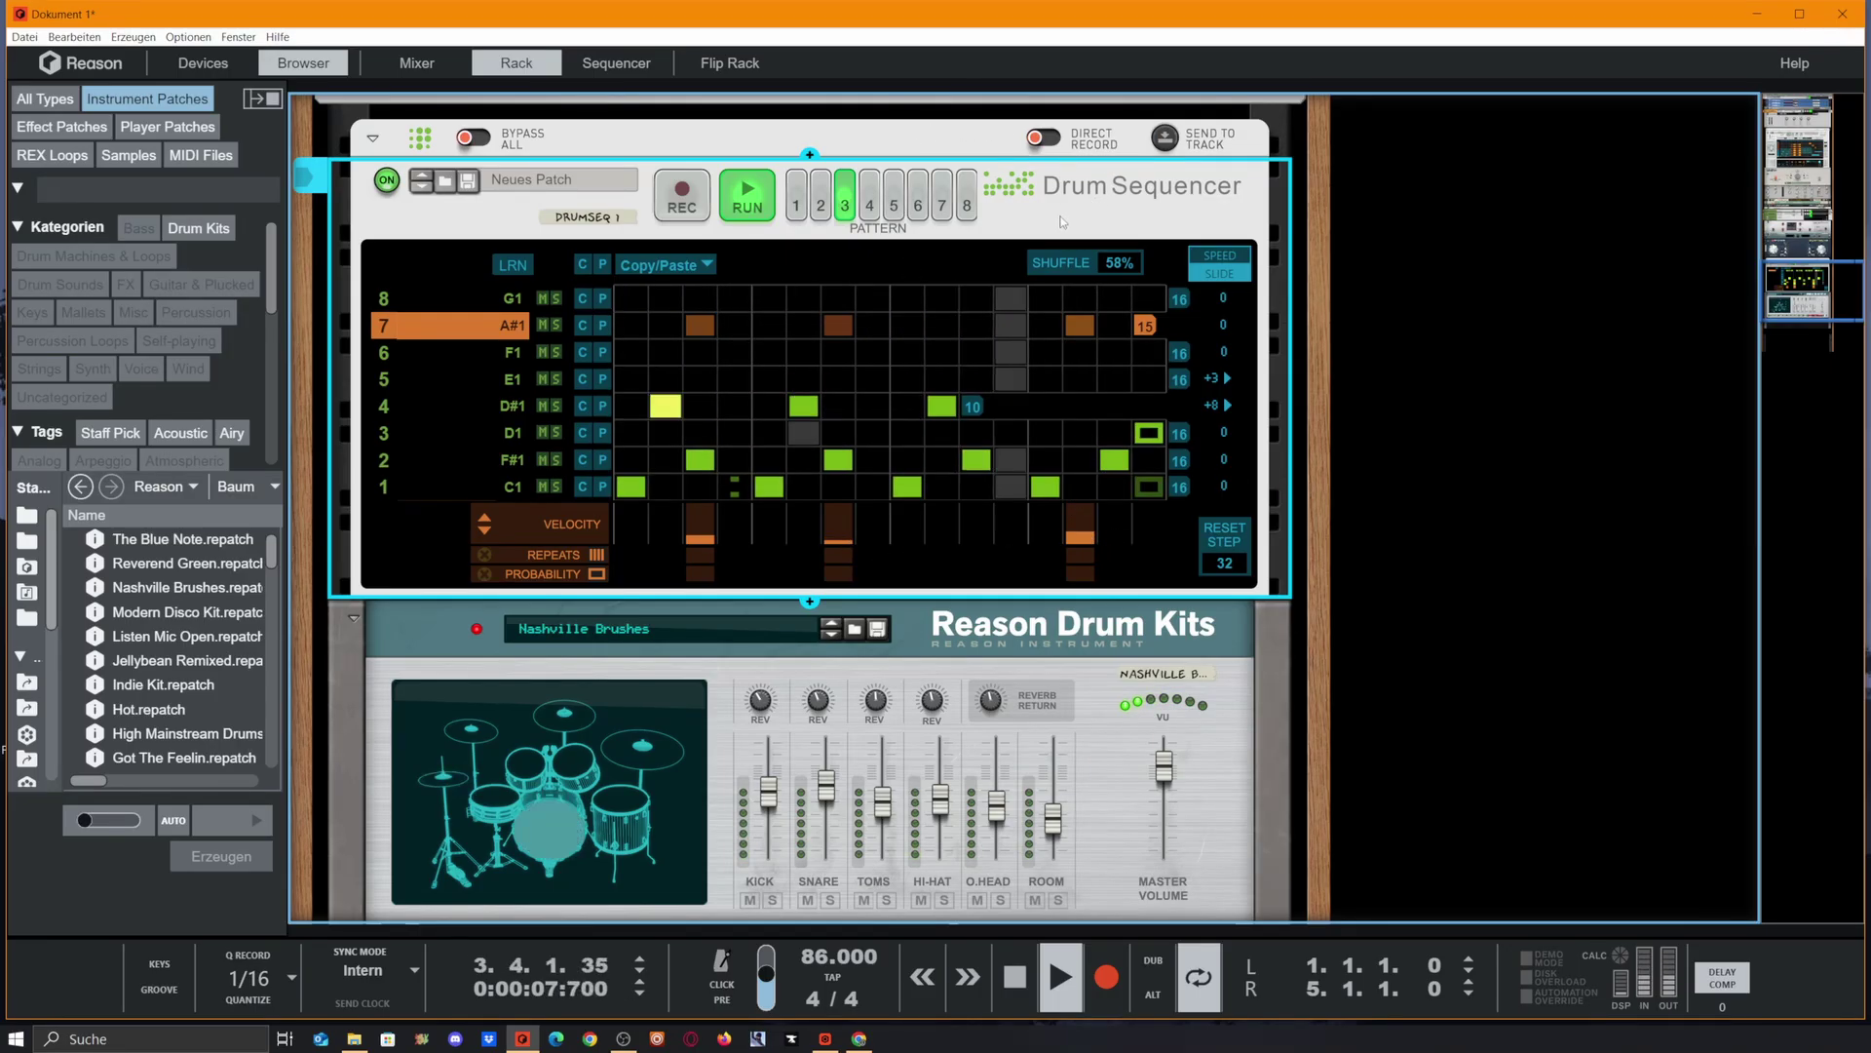
{"action": "key", "text": "space"}
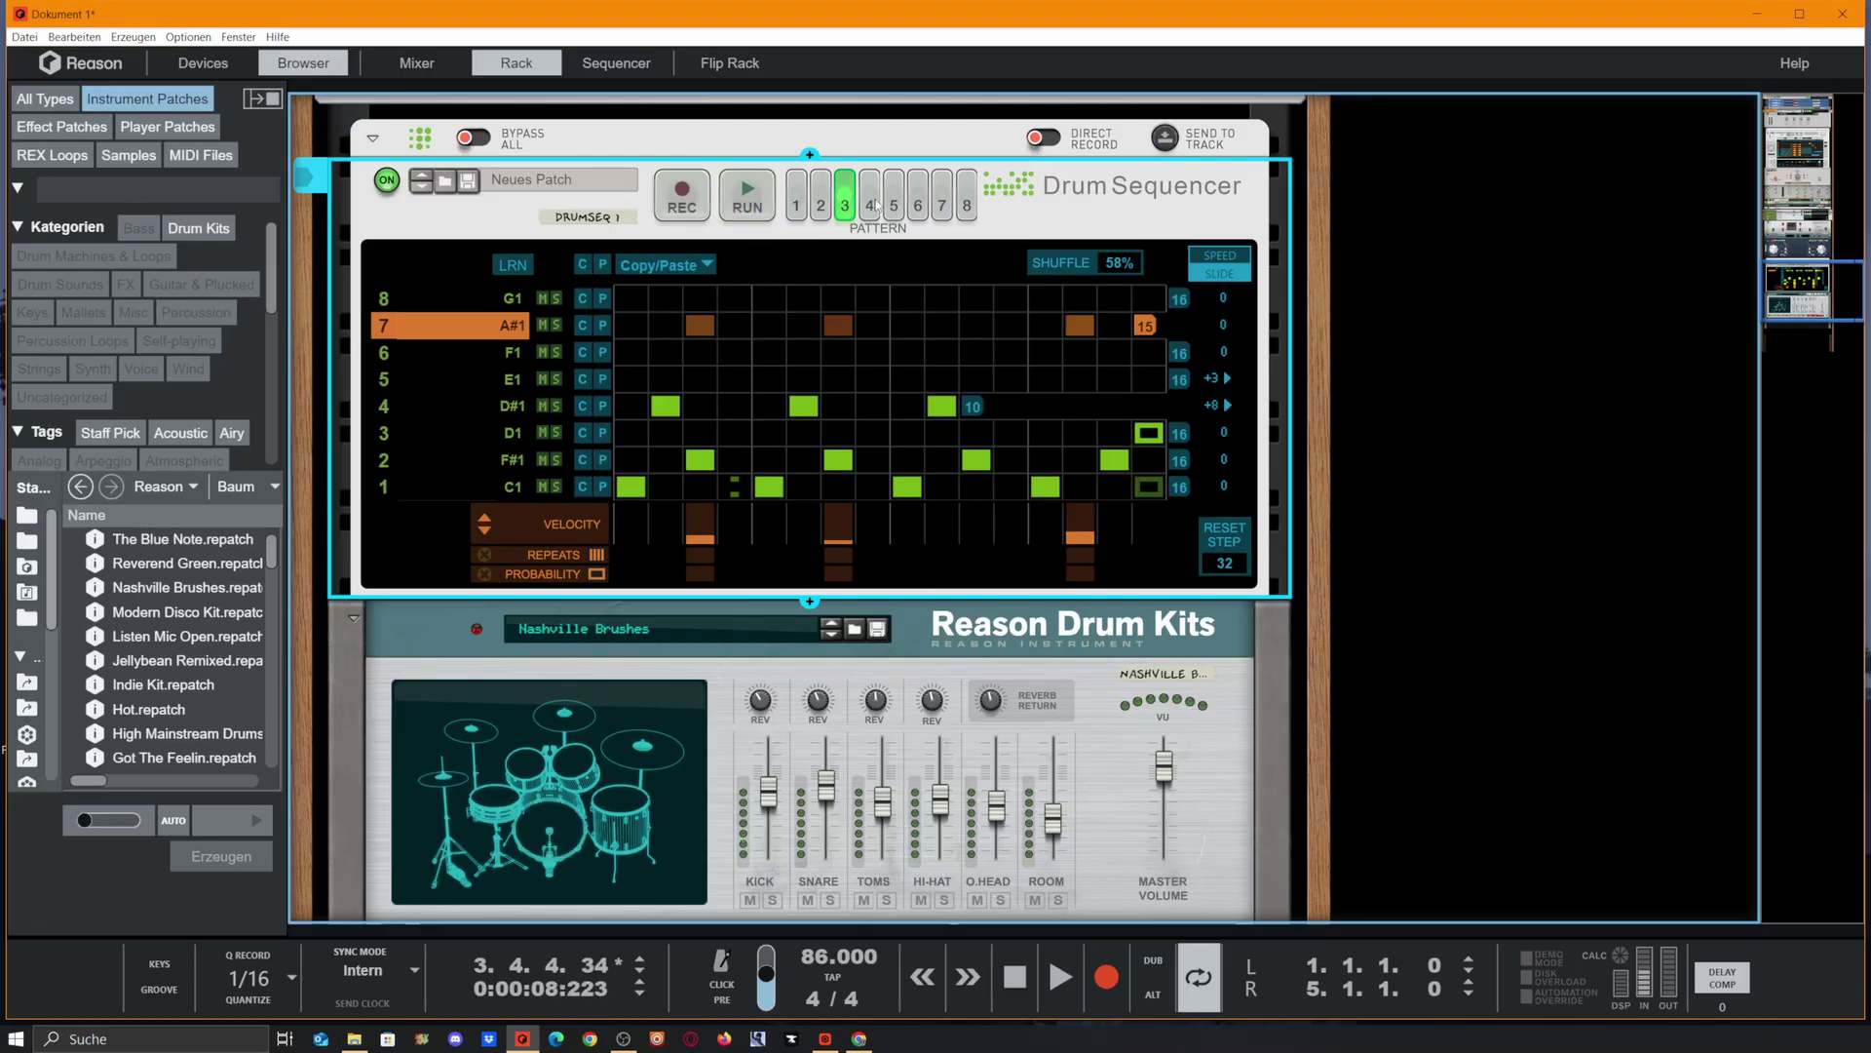
Paste the copied beat into the empty pattern 4.
{"action": "left_click", "coordinate": [867, 201]}
{"action": "left_click", "coordinate": [601, 266]}
{"action": "left_click", "coordinate": [996, 468]}
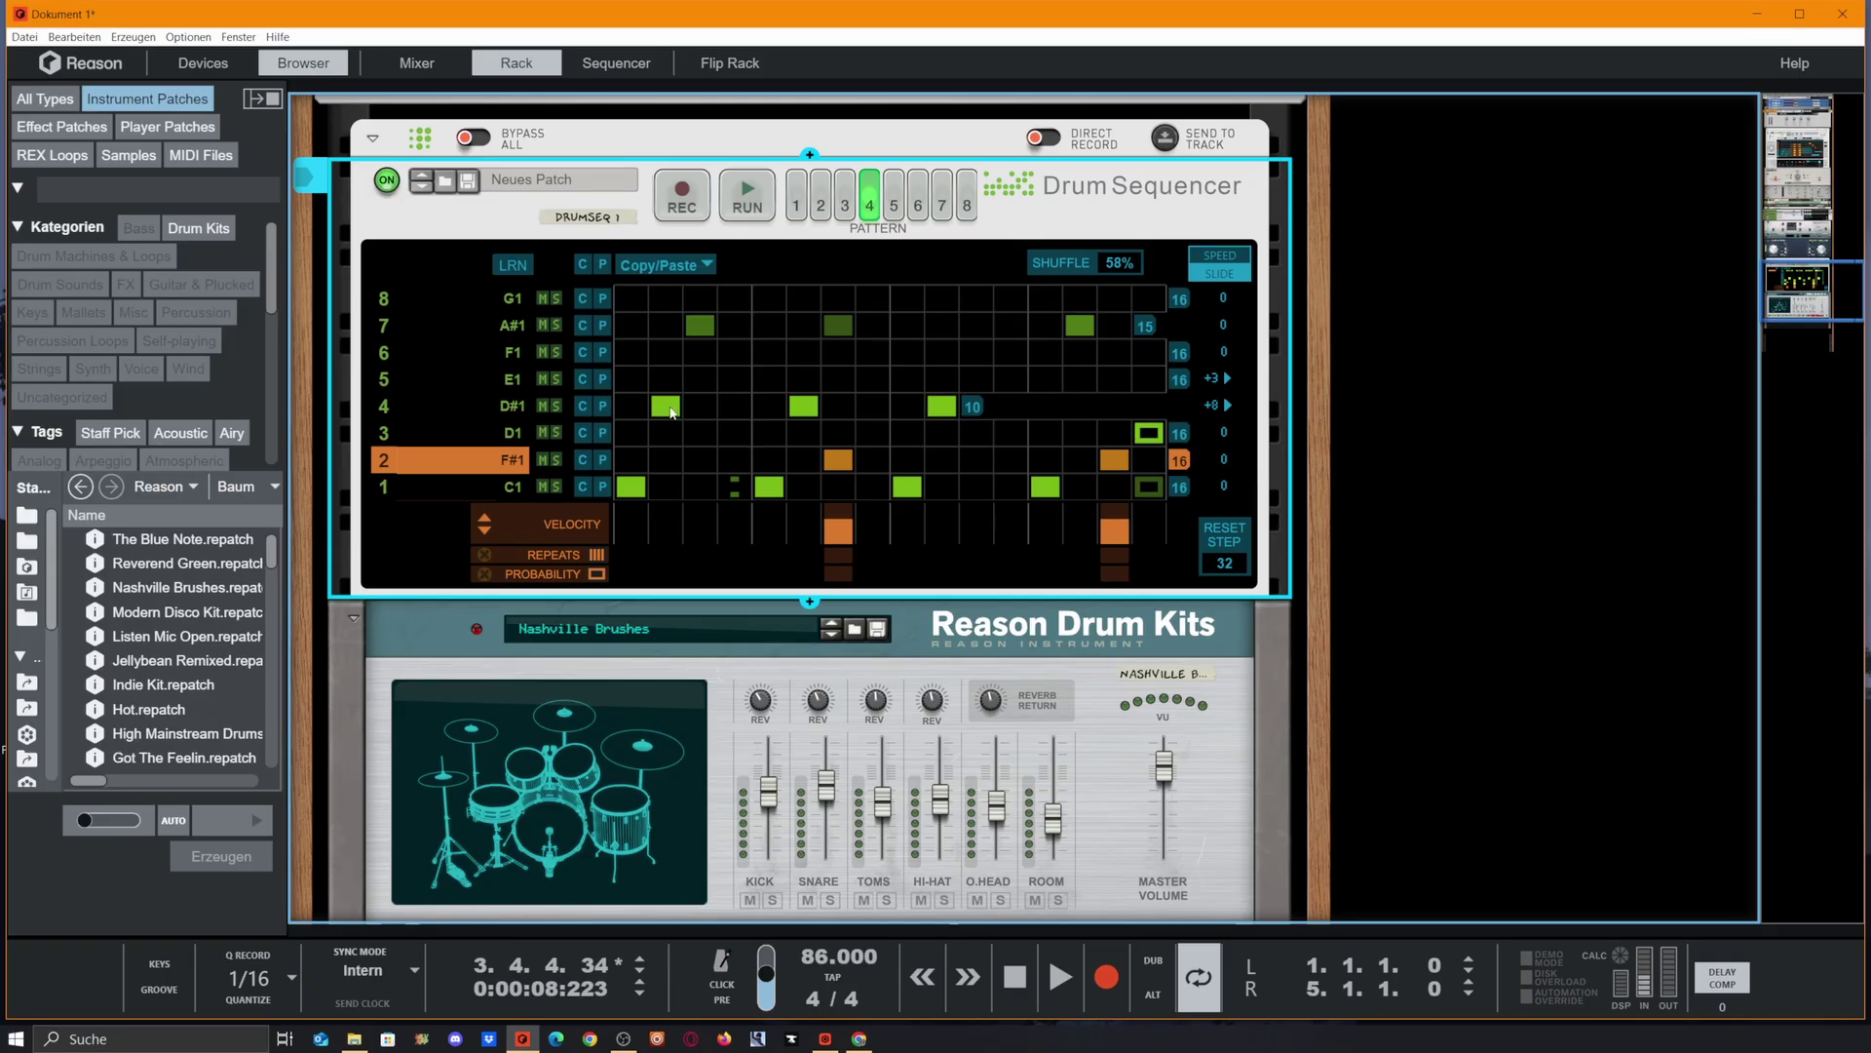
Move a D#1 hit onto the E1 lane with 2 repeats, then audition pattern 4.
{"action": "left_click", "coordinate": [815, 414]}
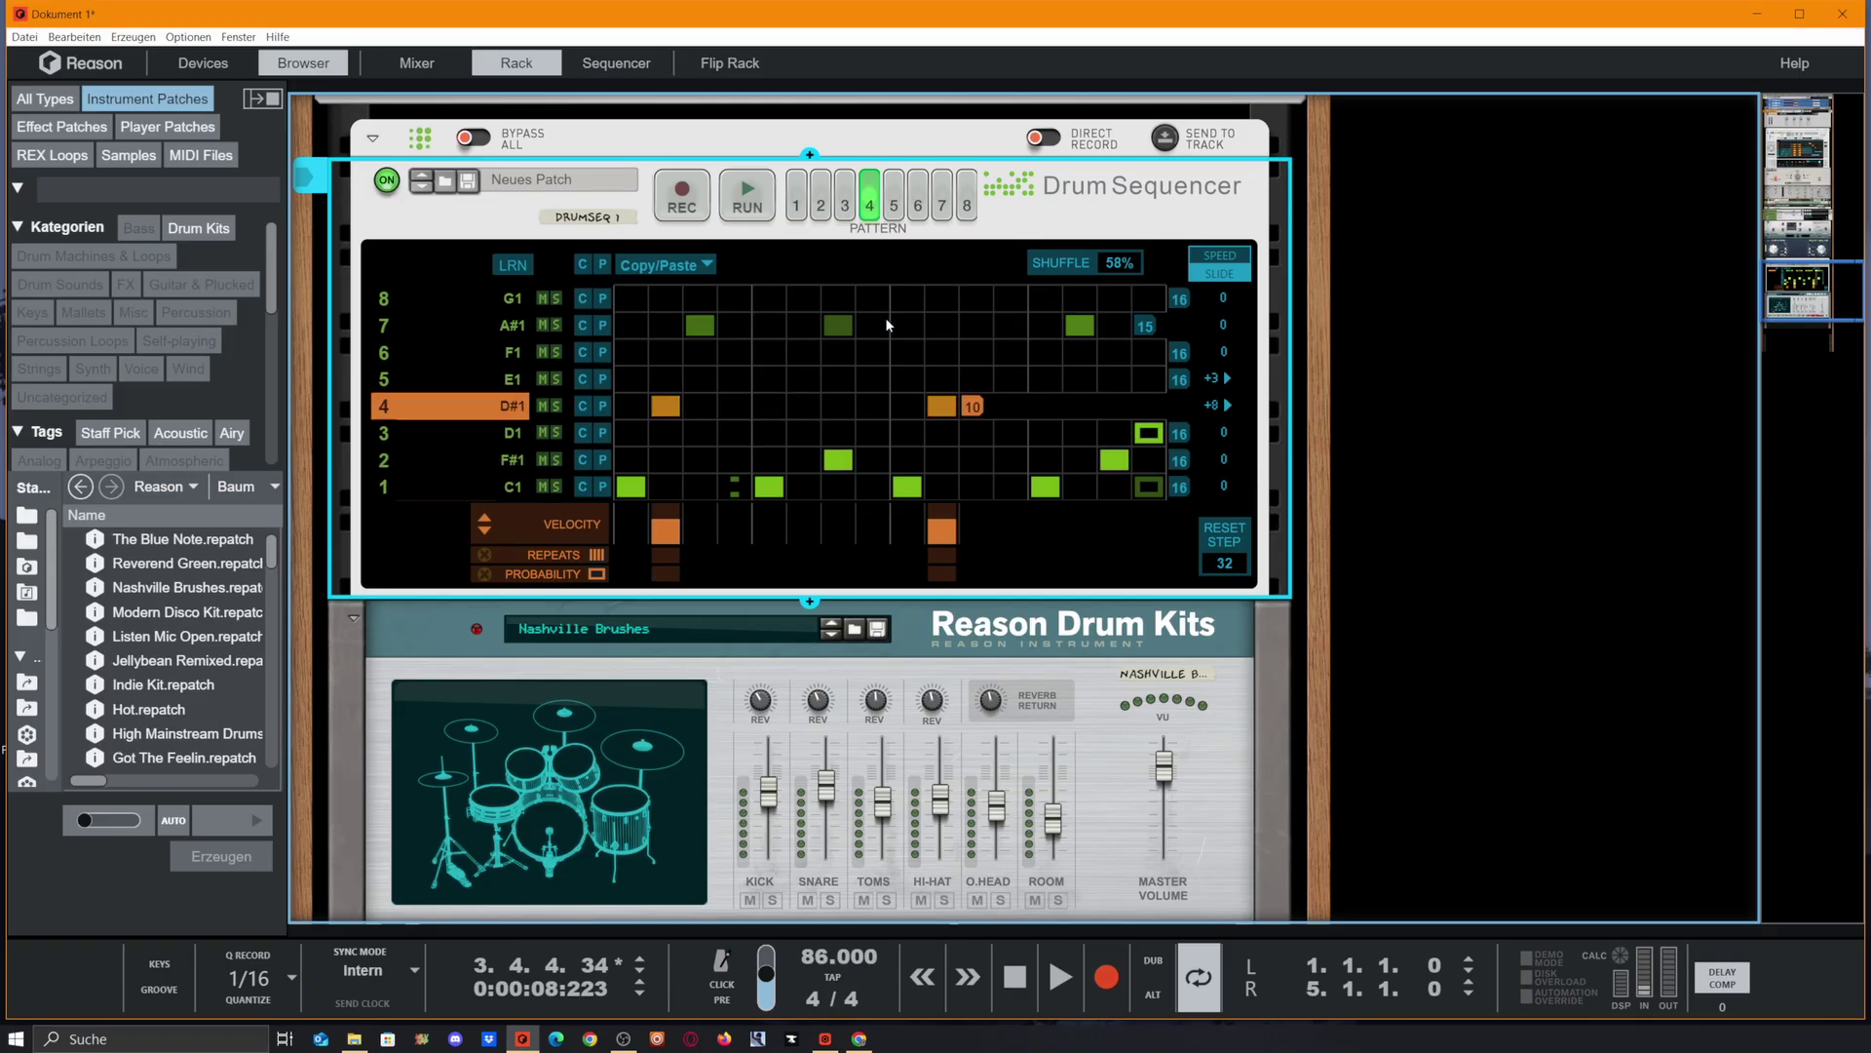
{"action": "left_click", "coordinate": [770, 379]}
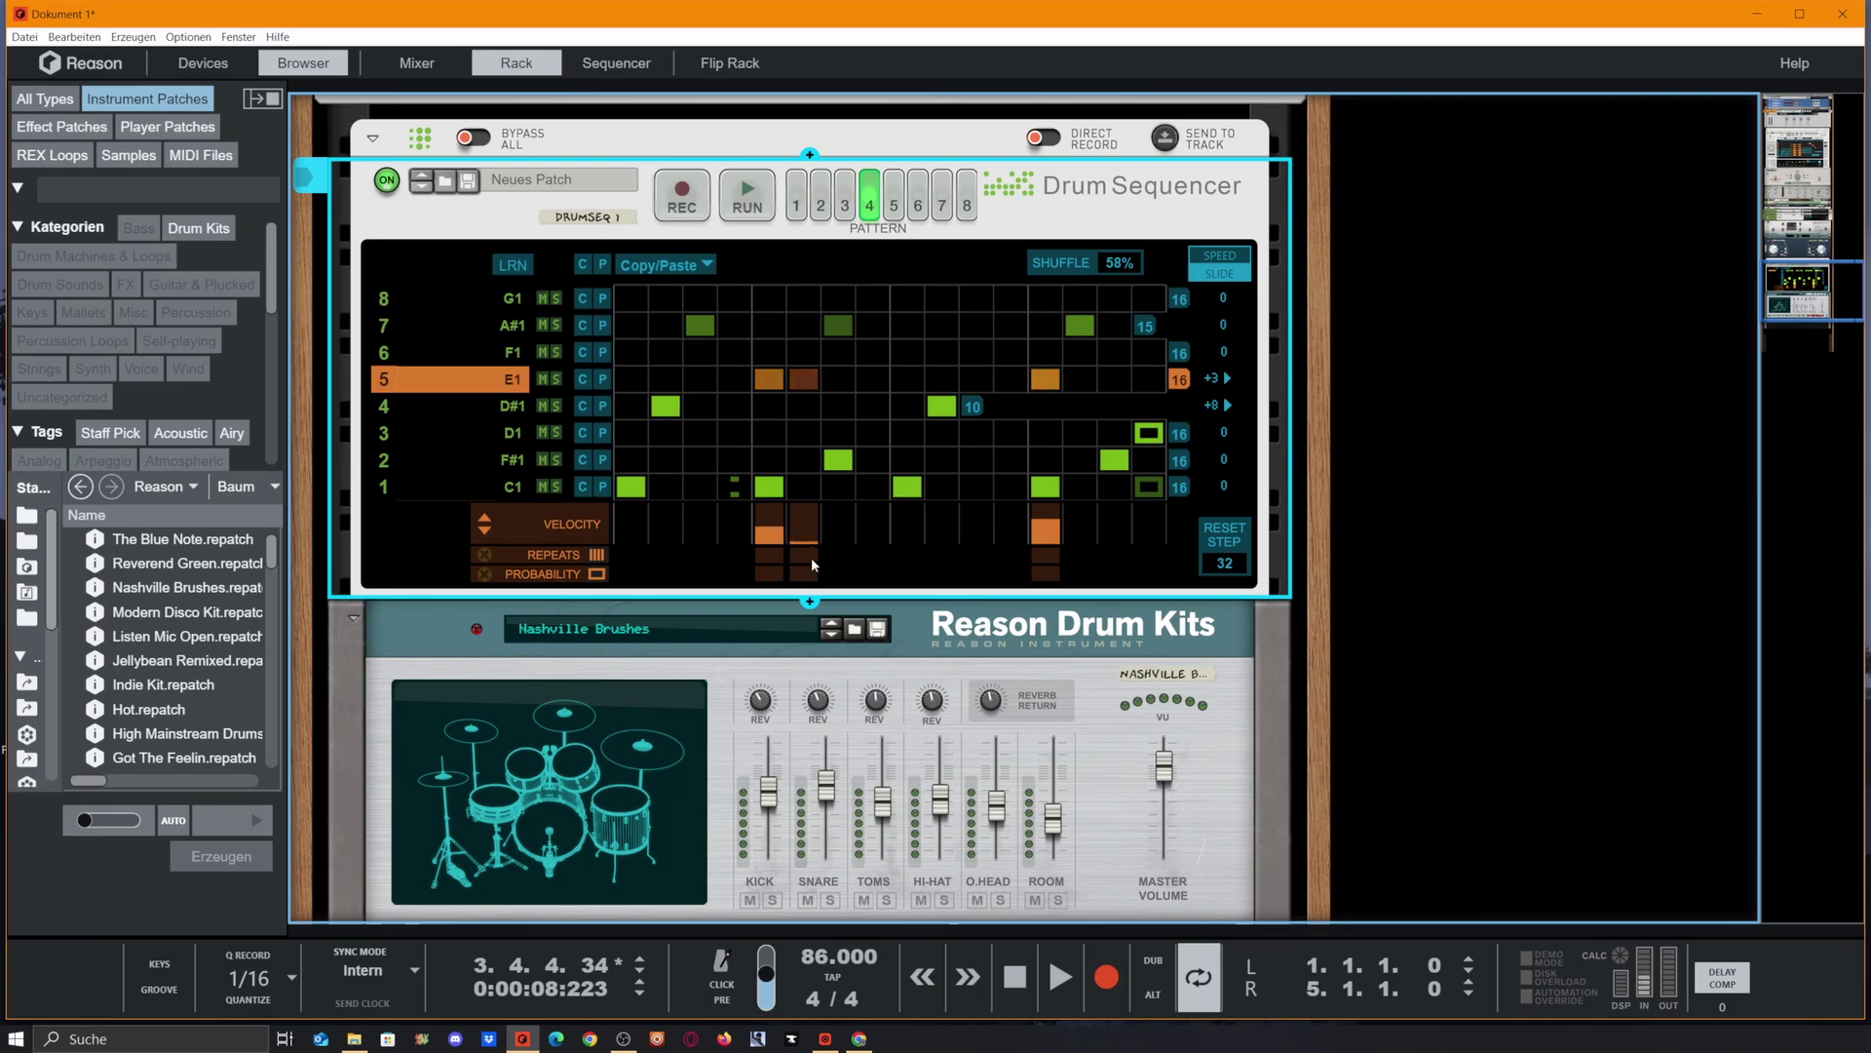
{"action": "left_click", "coordinate": [799, 551]}
{"action": "key", "text": "space"}
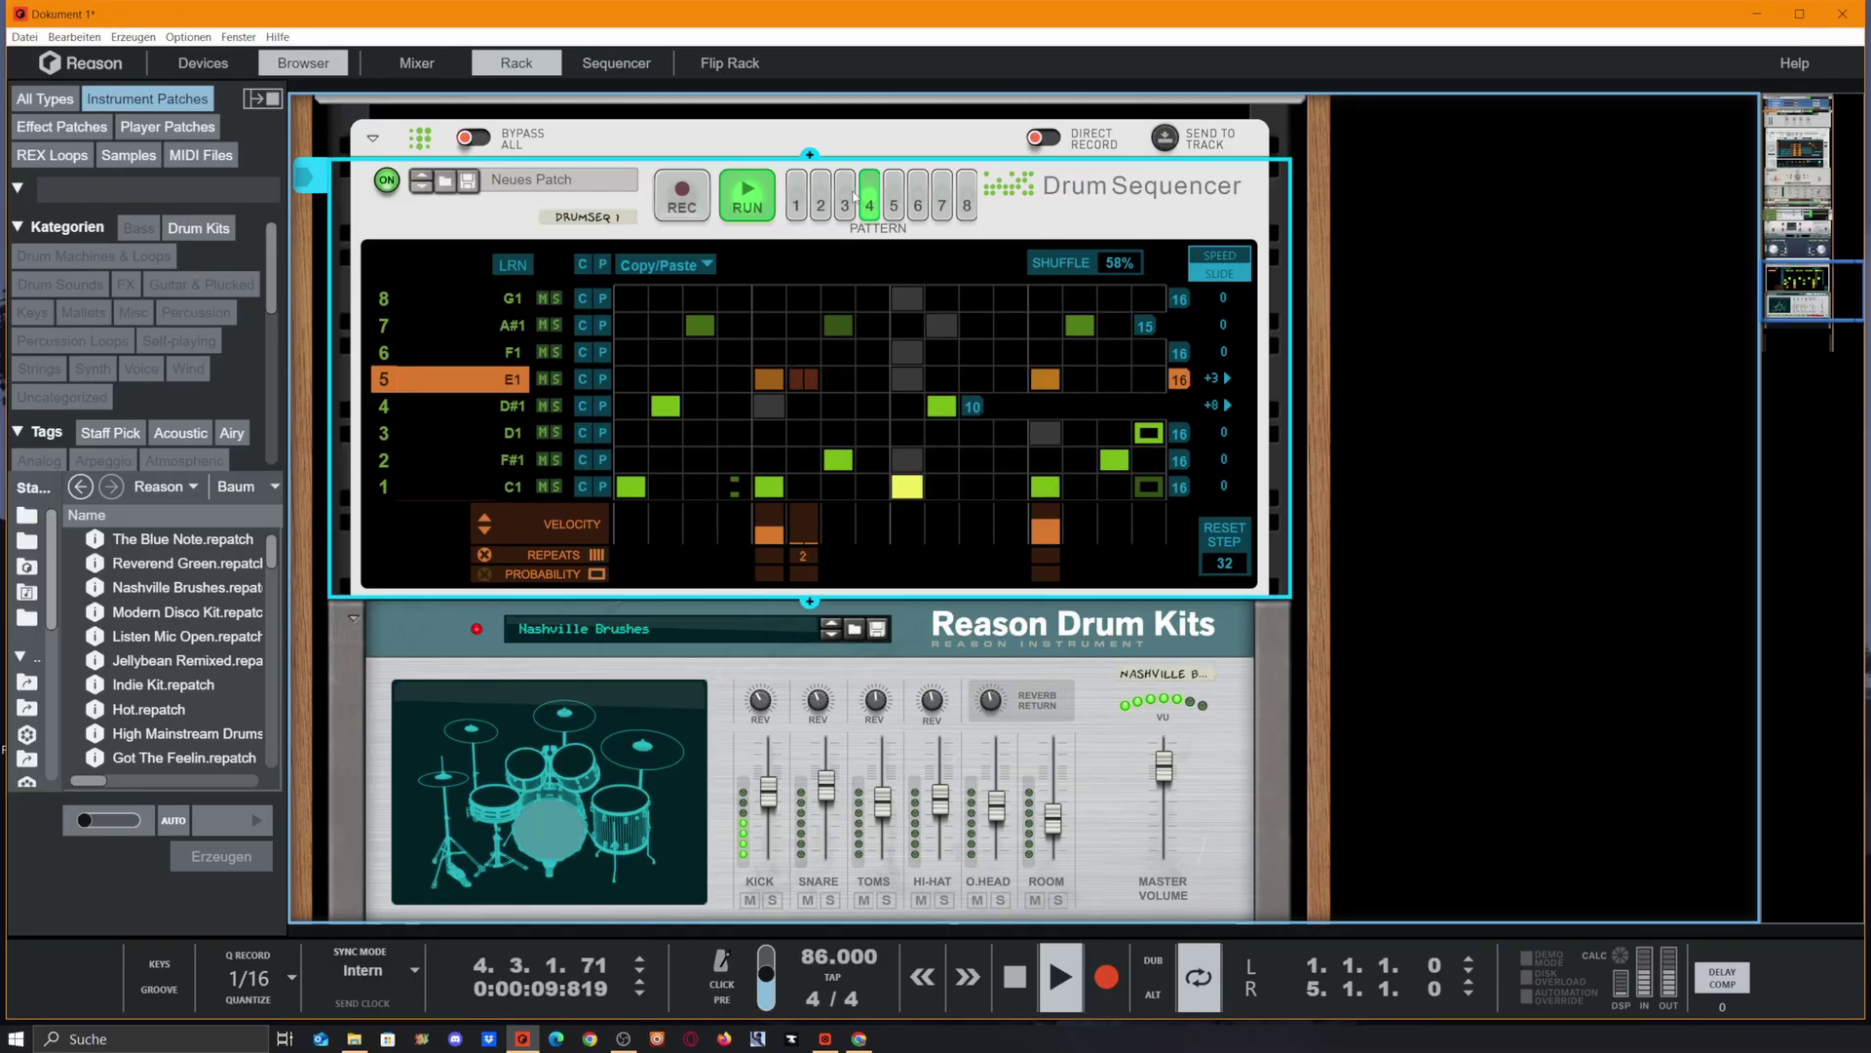
{"action": "key", "text": "space"}
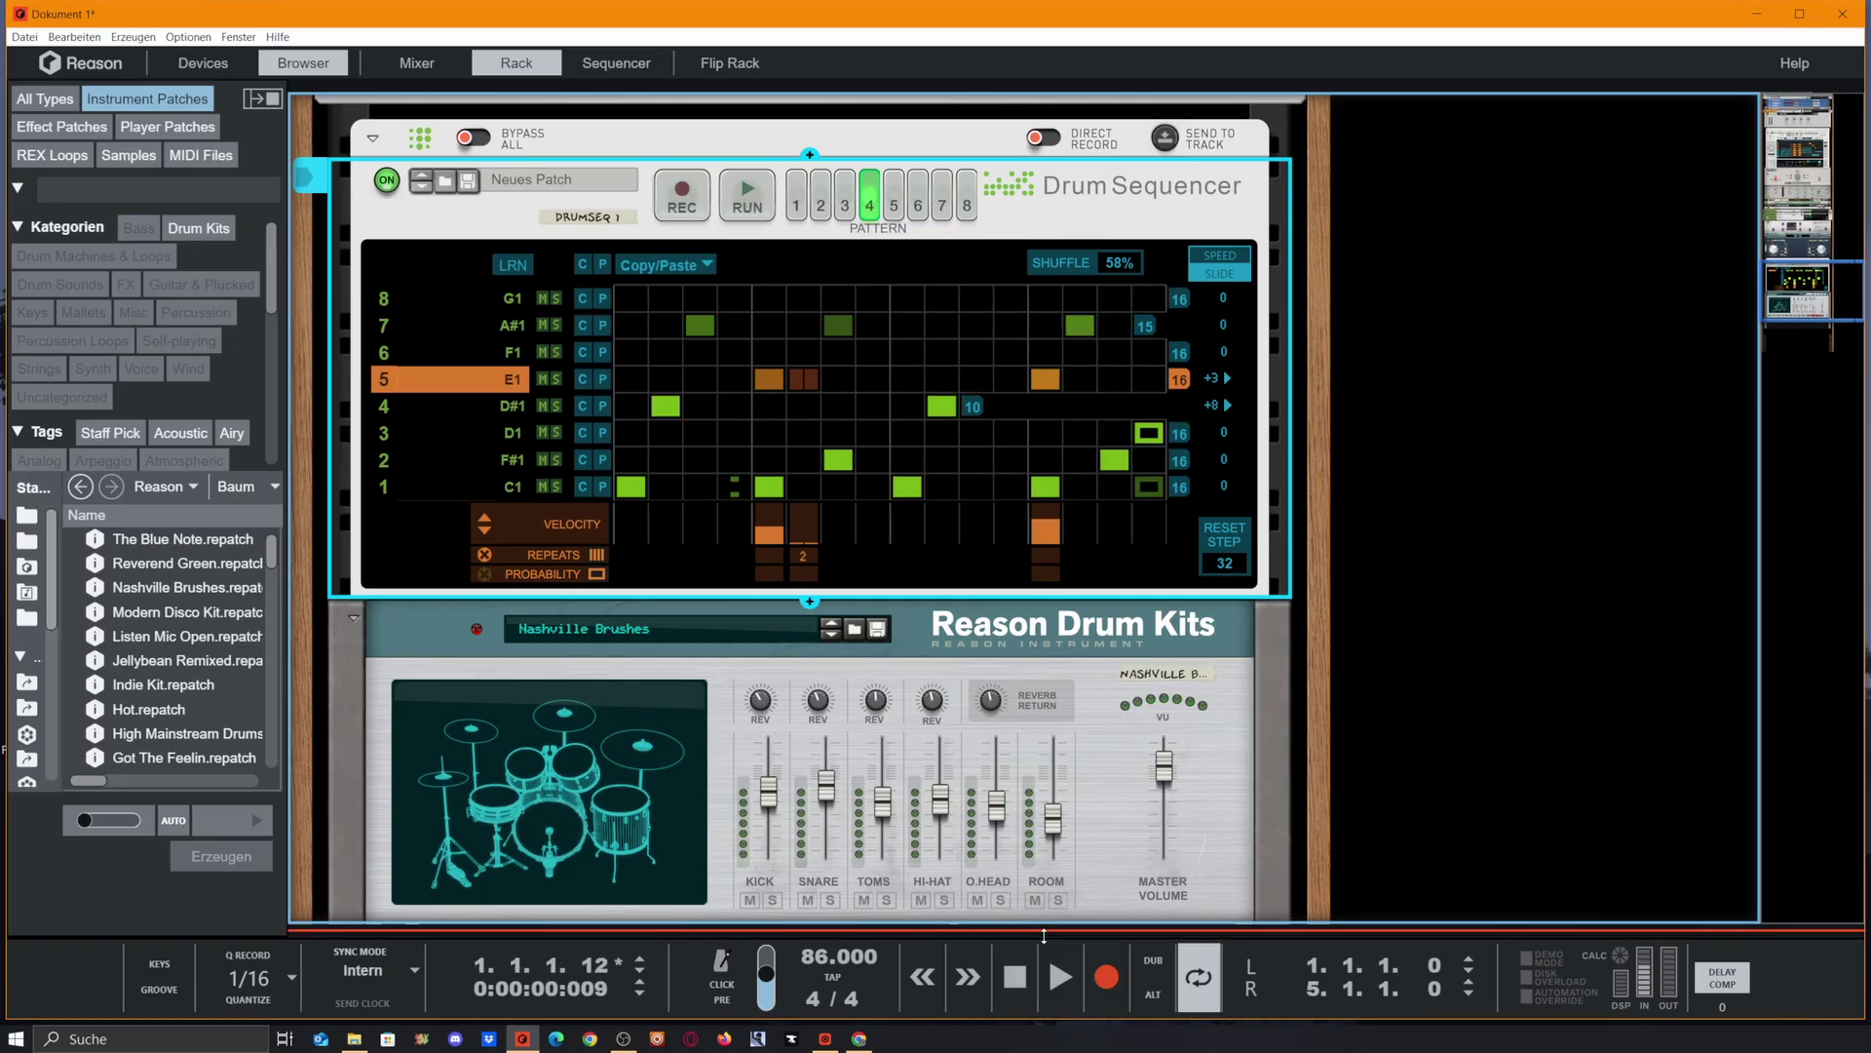
Enlarge the sequencer and create a DrumSeq 1 pattern-selection automation lane.
{"action": "left_click_drag", "start_coordinate": [1044, 936], "coordinate": [1044, 285]}
{"action": "right_click", "coordinate": [823, 200]}
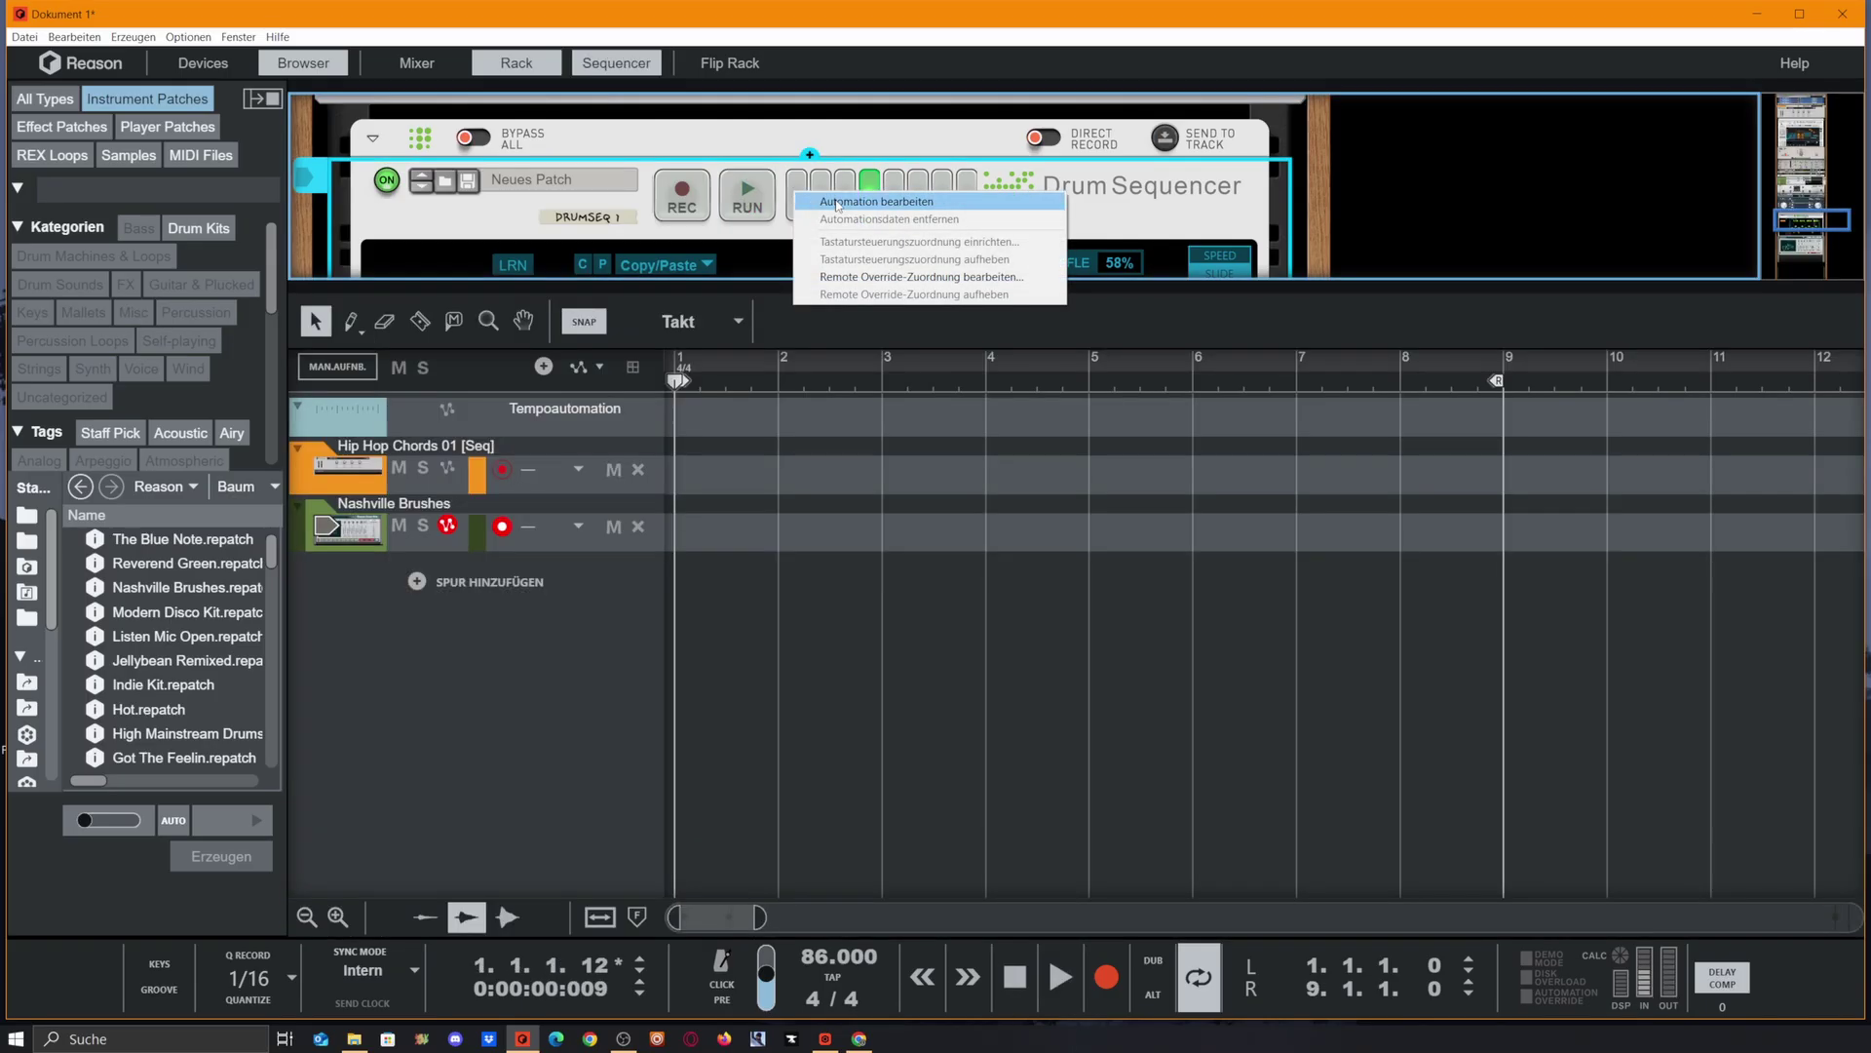
{"action": "left_click", "coordinate": [837, 201]}
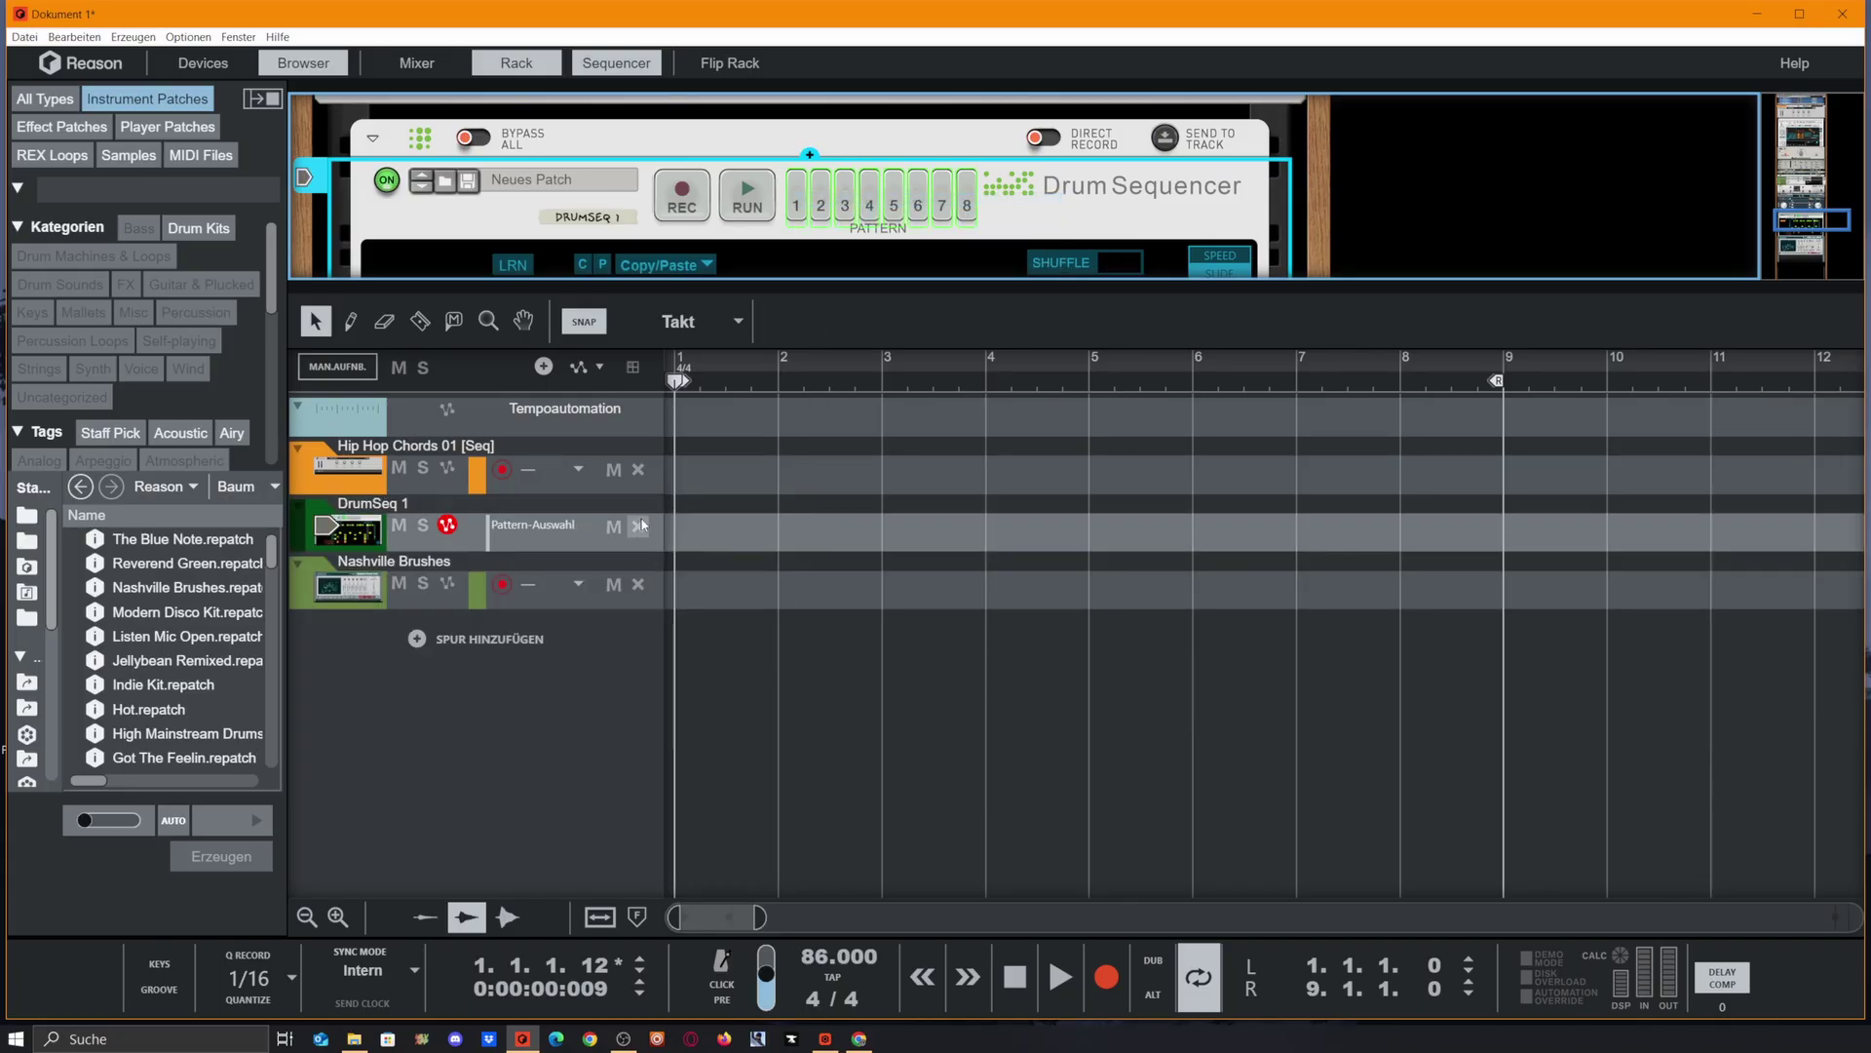
Draw a two-bar pattern clip at bar 1 set to pattern 3, and start playback.
{"action": "double_click", "coordinate": [671, 529]}
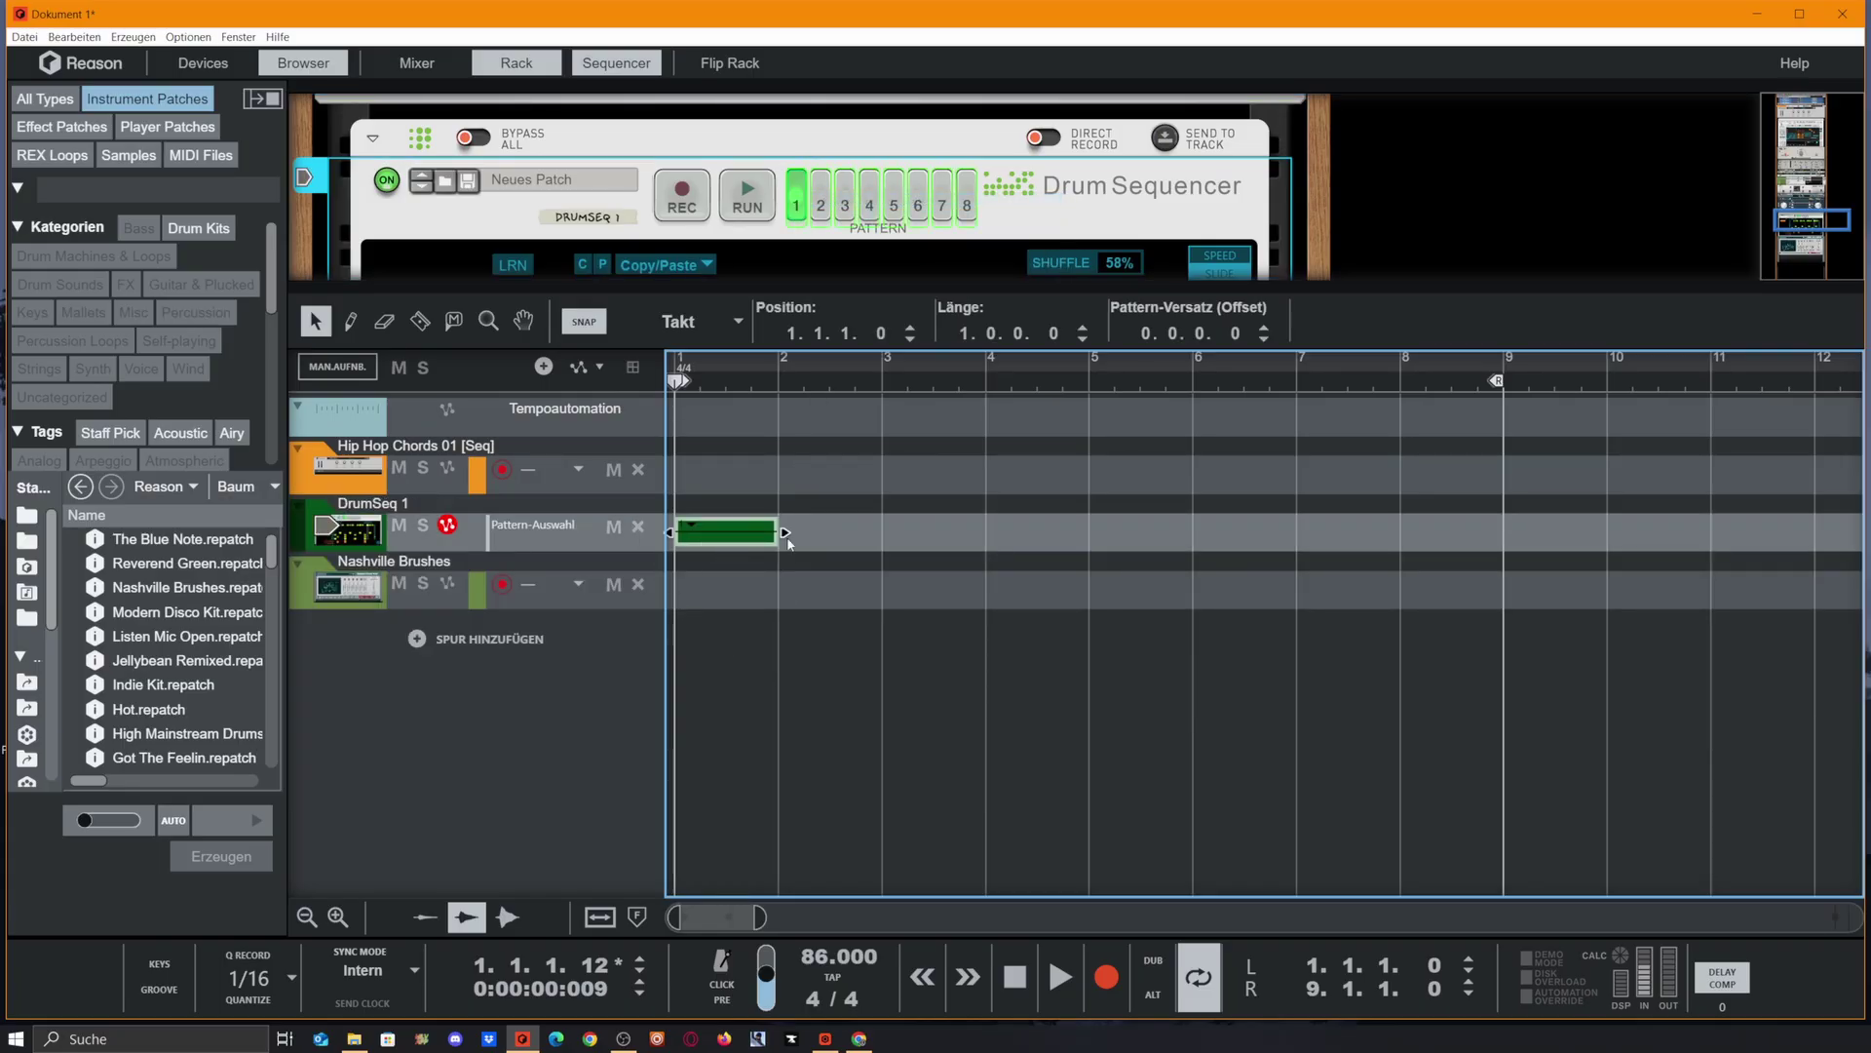
{"action": "left_click_drag", "start_coordinate": [785, 532], "coordinate": [985, 532]}
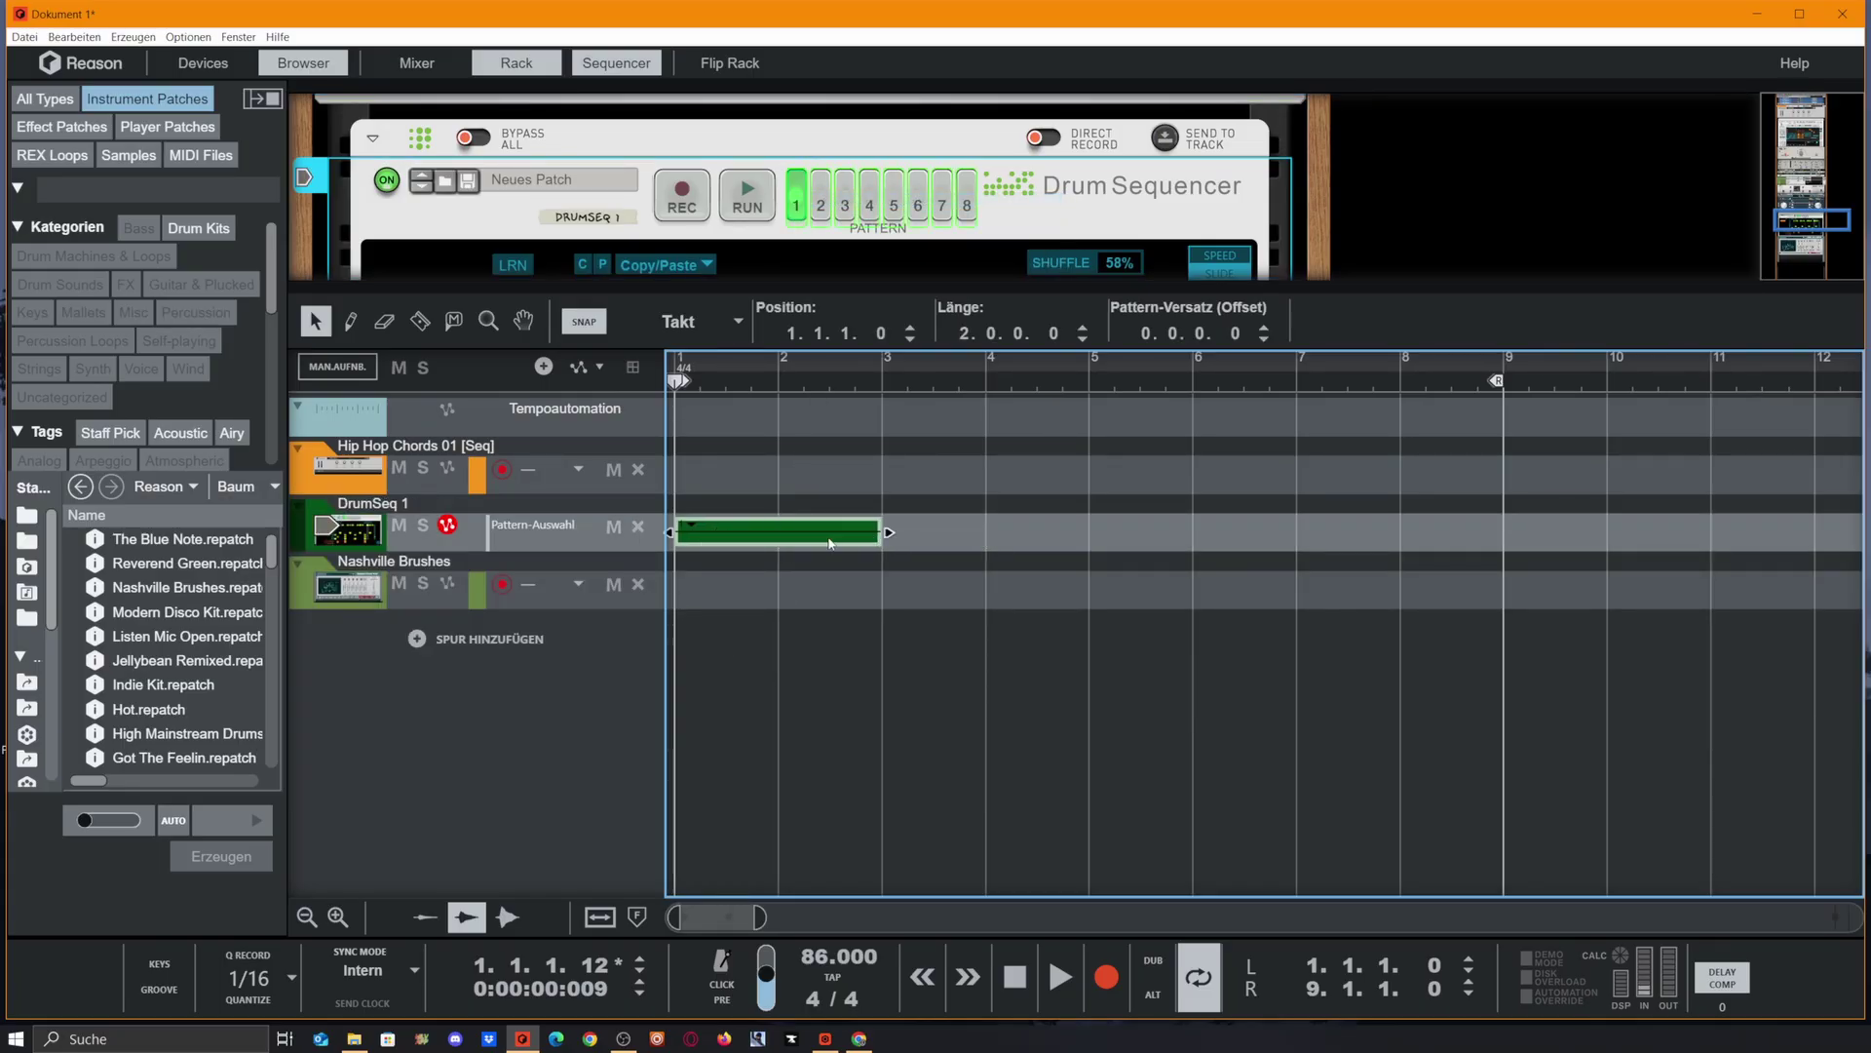
{"action": "left_click", "coordinate": [692, 526]}
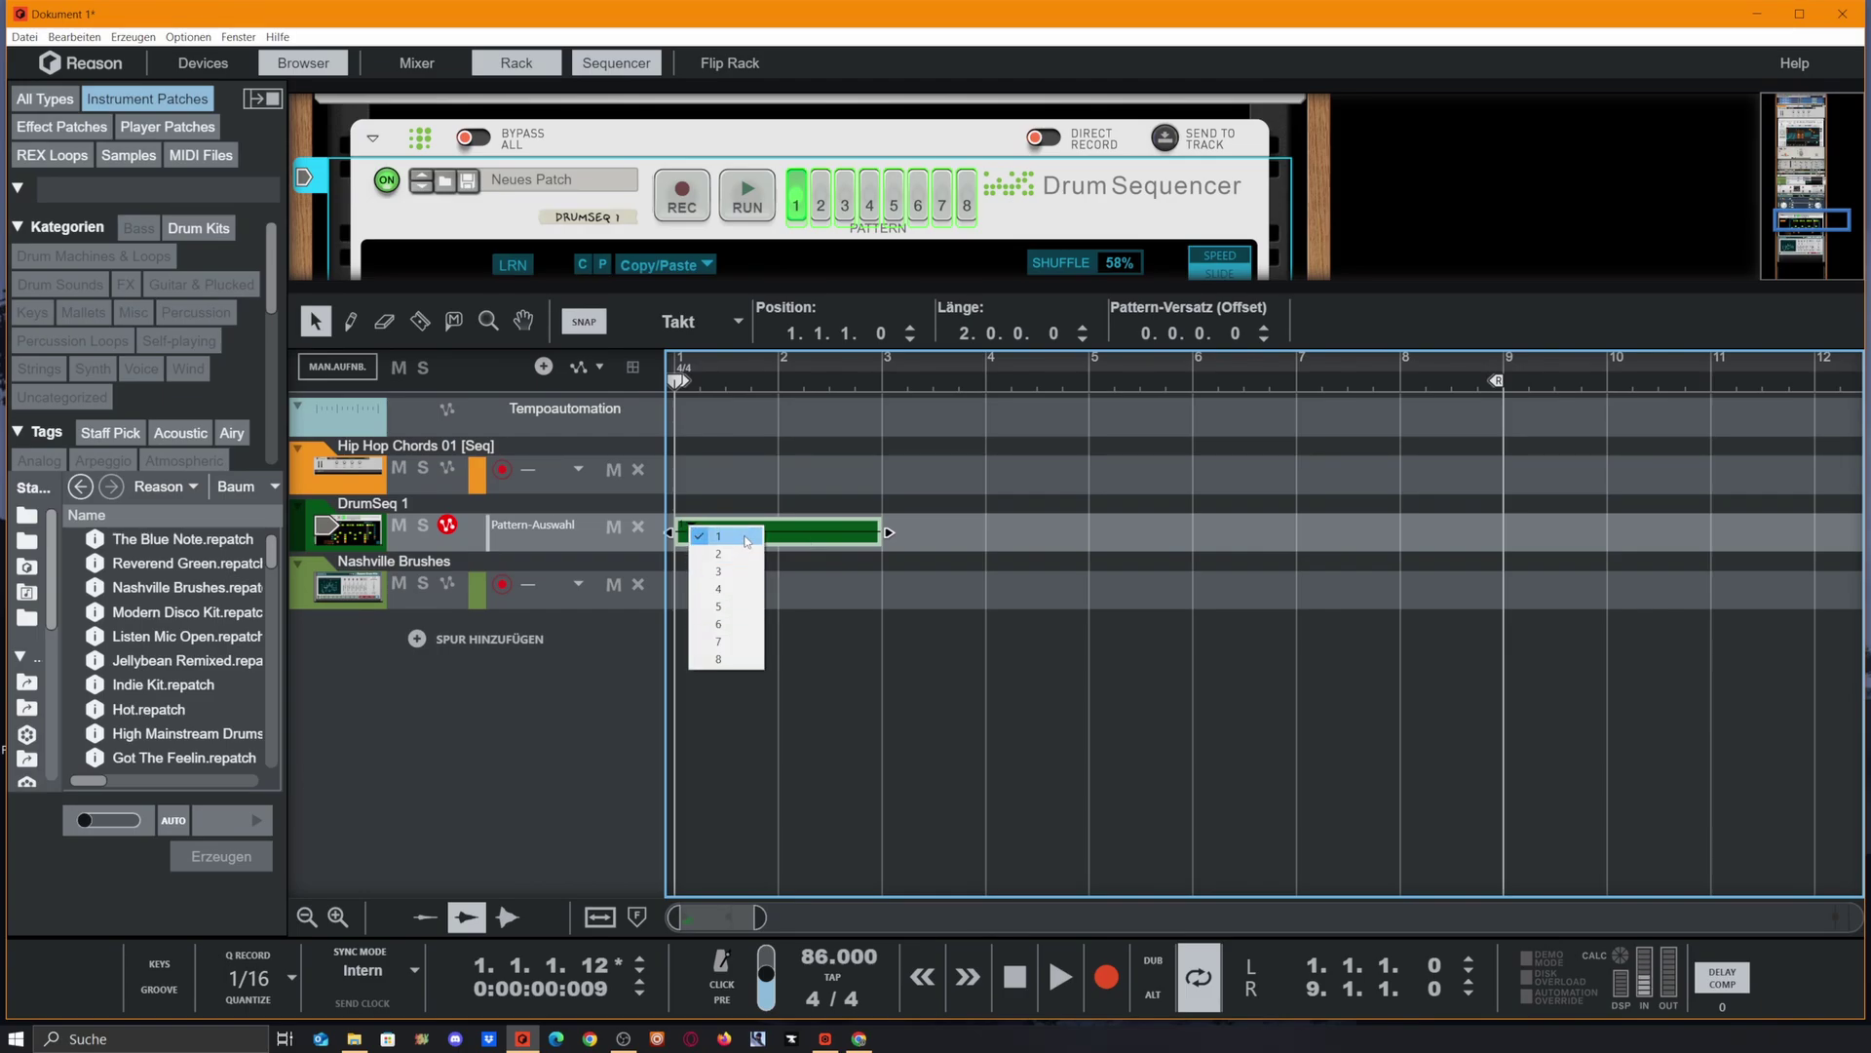
{"action": "left_click", "coordinate": [739, 571]}
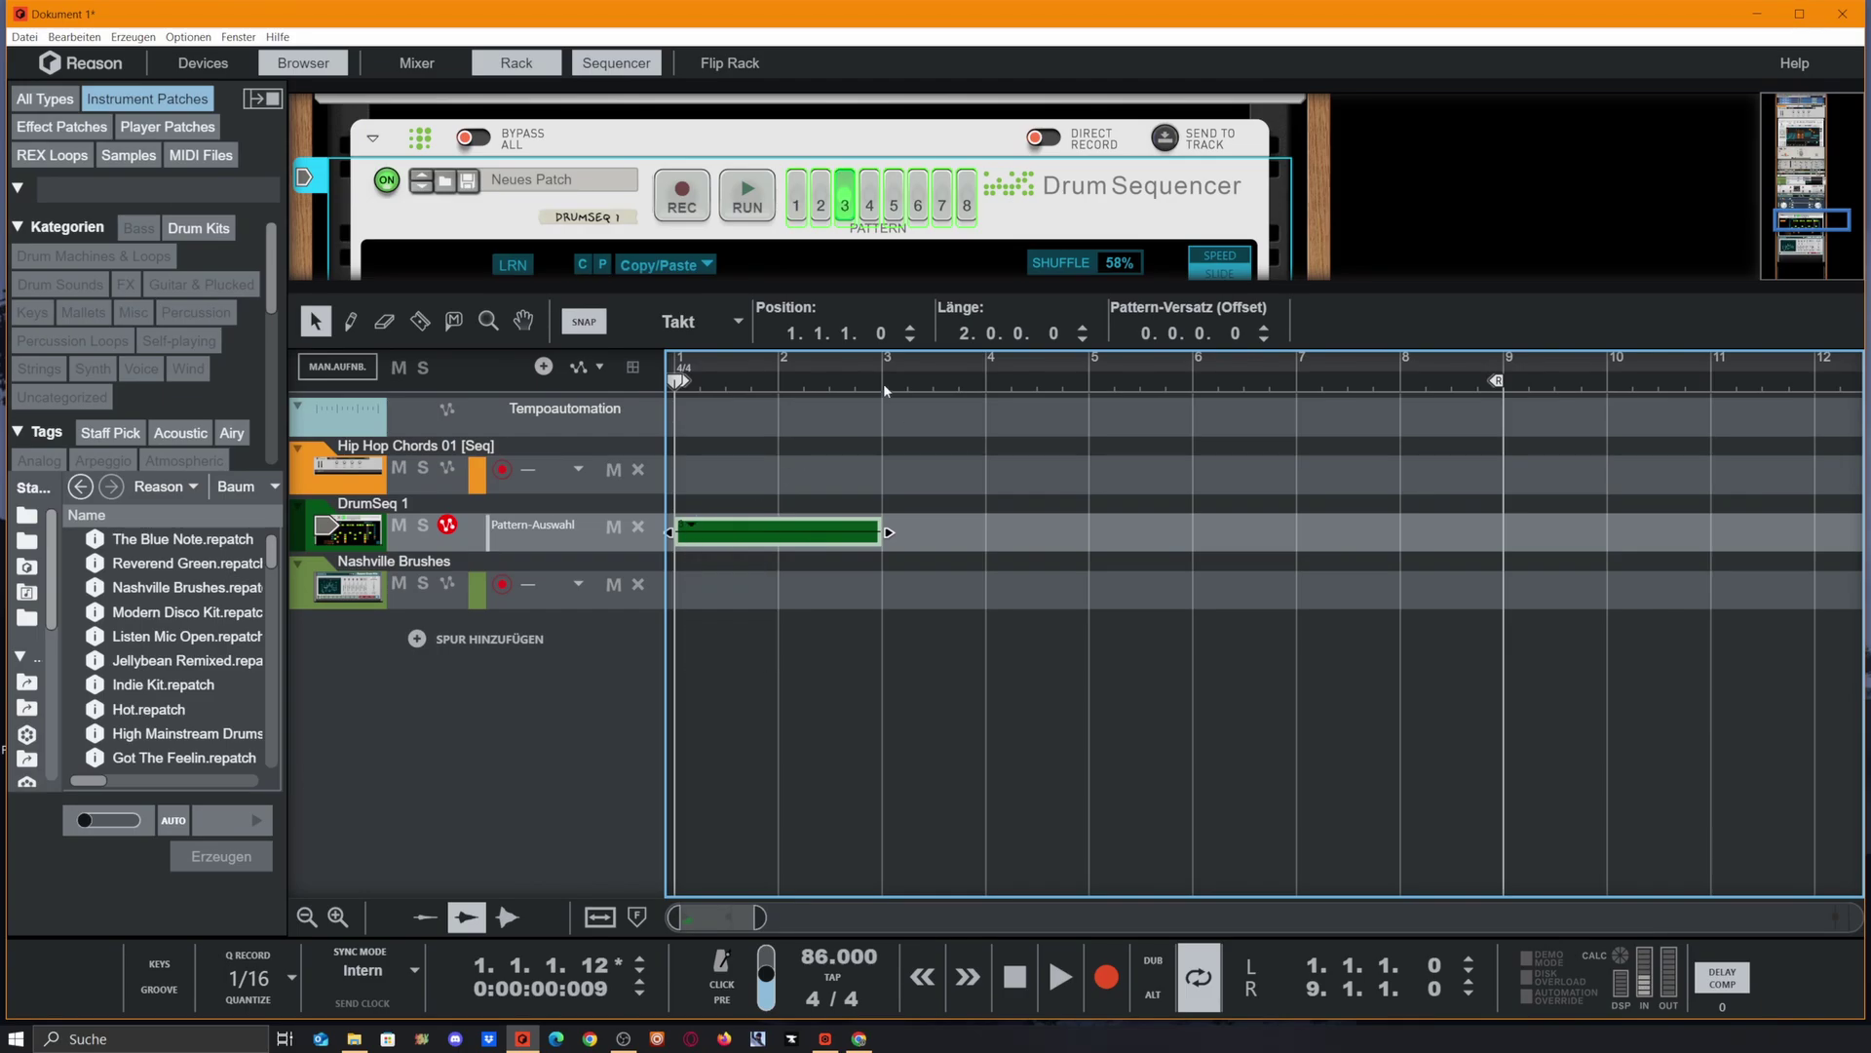
{"action": "key", "text": "space"}
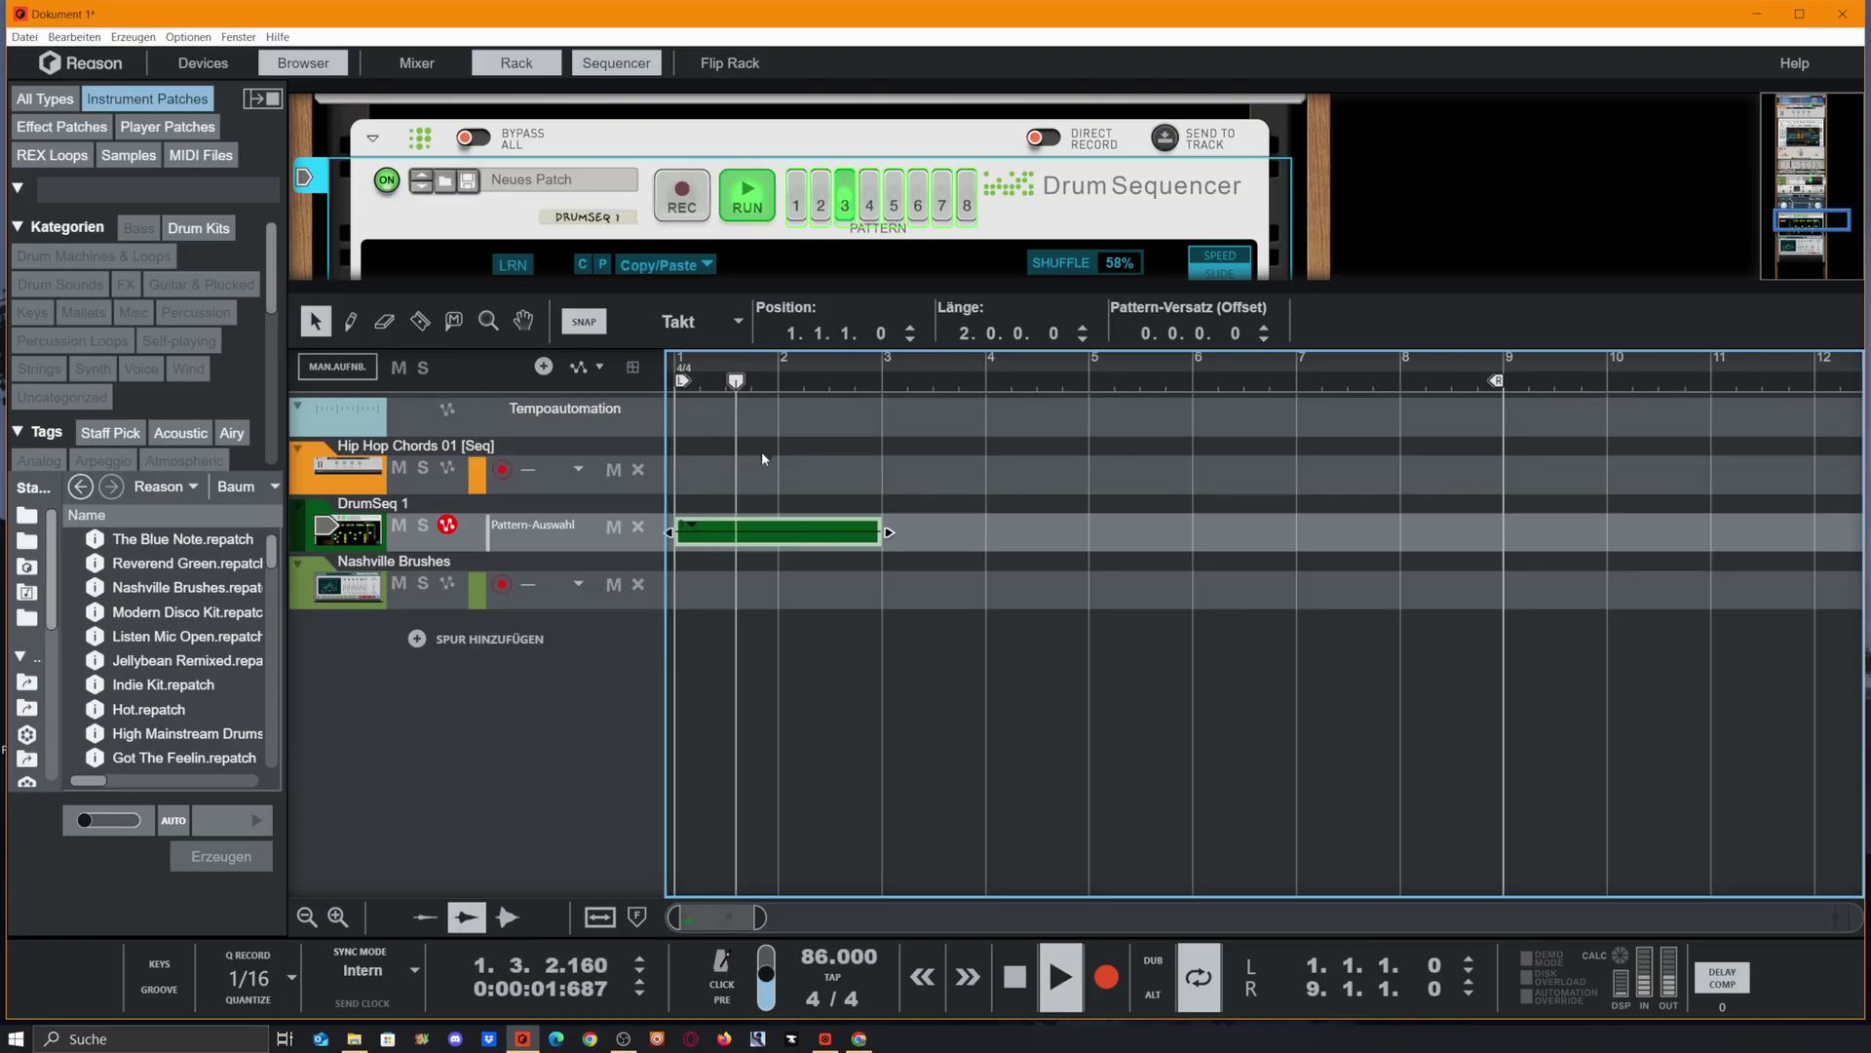
Copy the clip into bars 3–5 as pattern 4 and into bars 5–7 with another pattern.
{"action": "left_click_drag", "start_coordinate": [780, 531], "coordinate": [988, 531]}
{"action": "left_click", "coordinate": [896, 532]}
{"action": "left_click", "coordinate": [925, 589]}
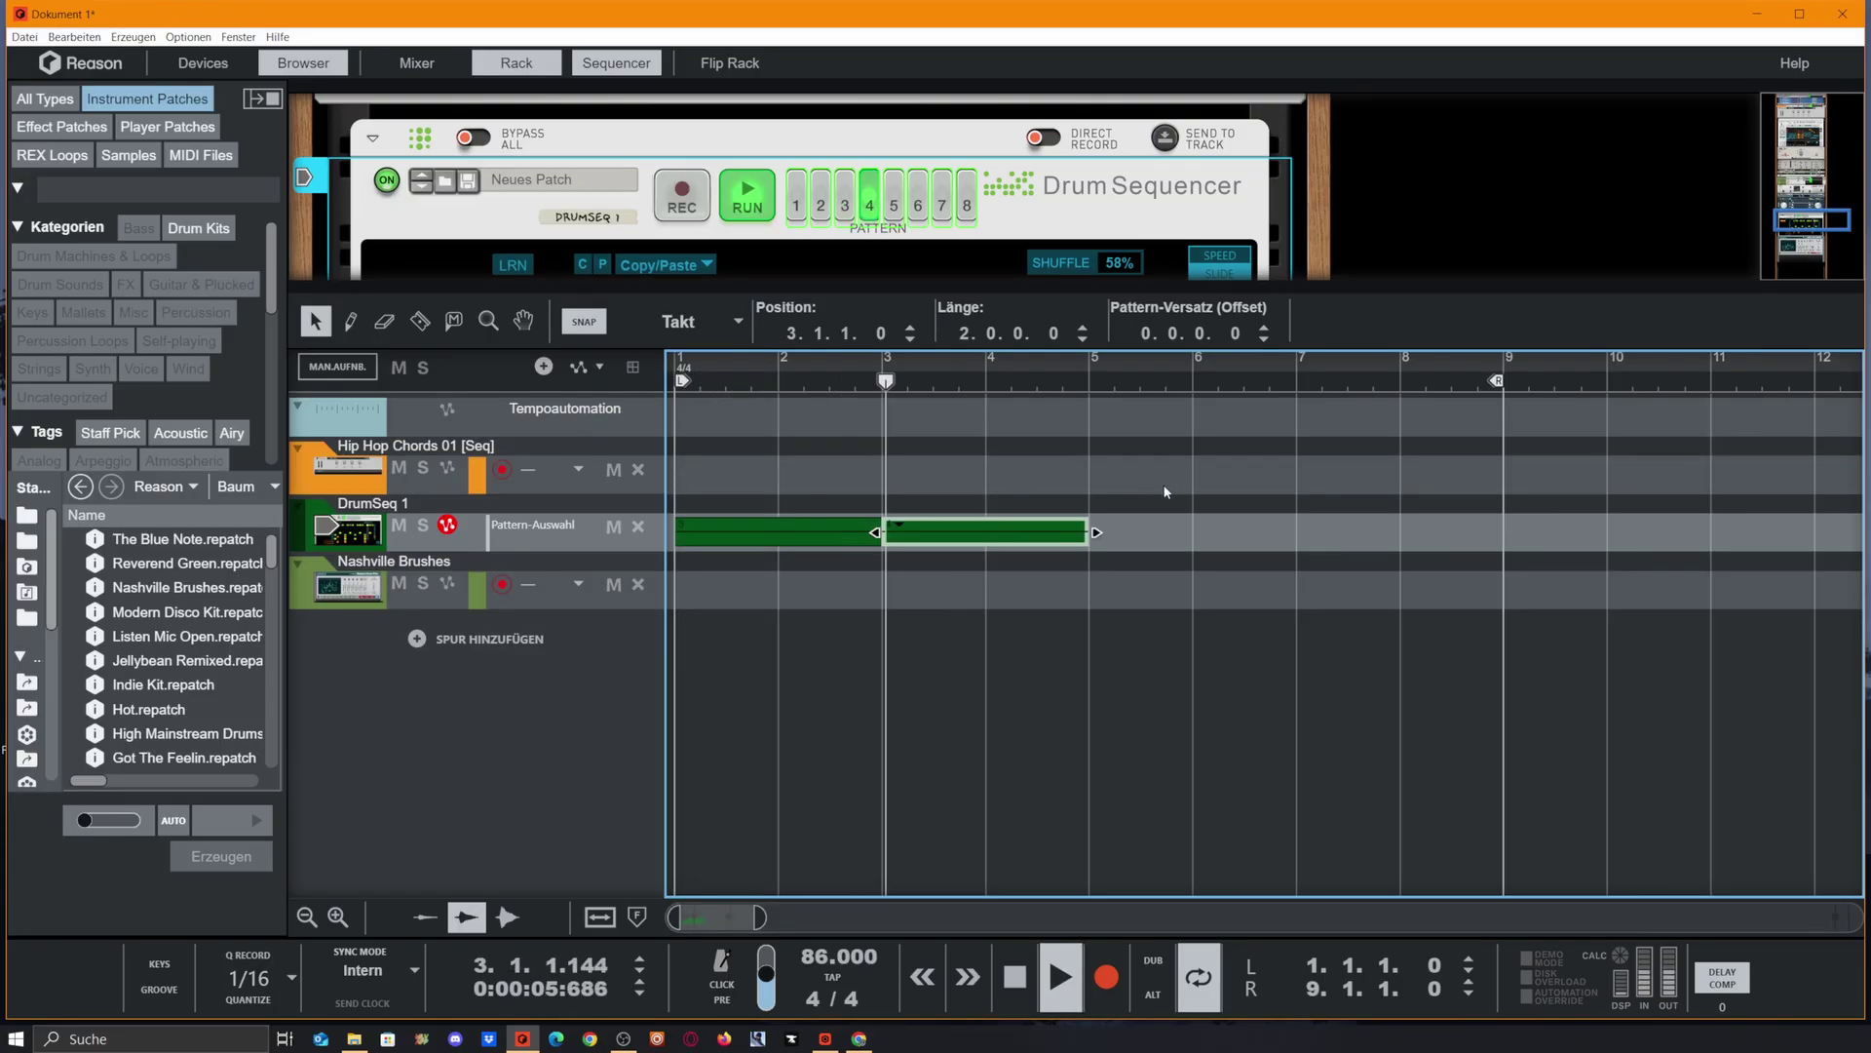
{"action": "left_click_drag", "start_coordinate": [1003, 532], "coordinate": [1224, 543]}
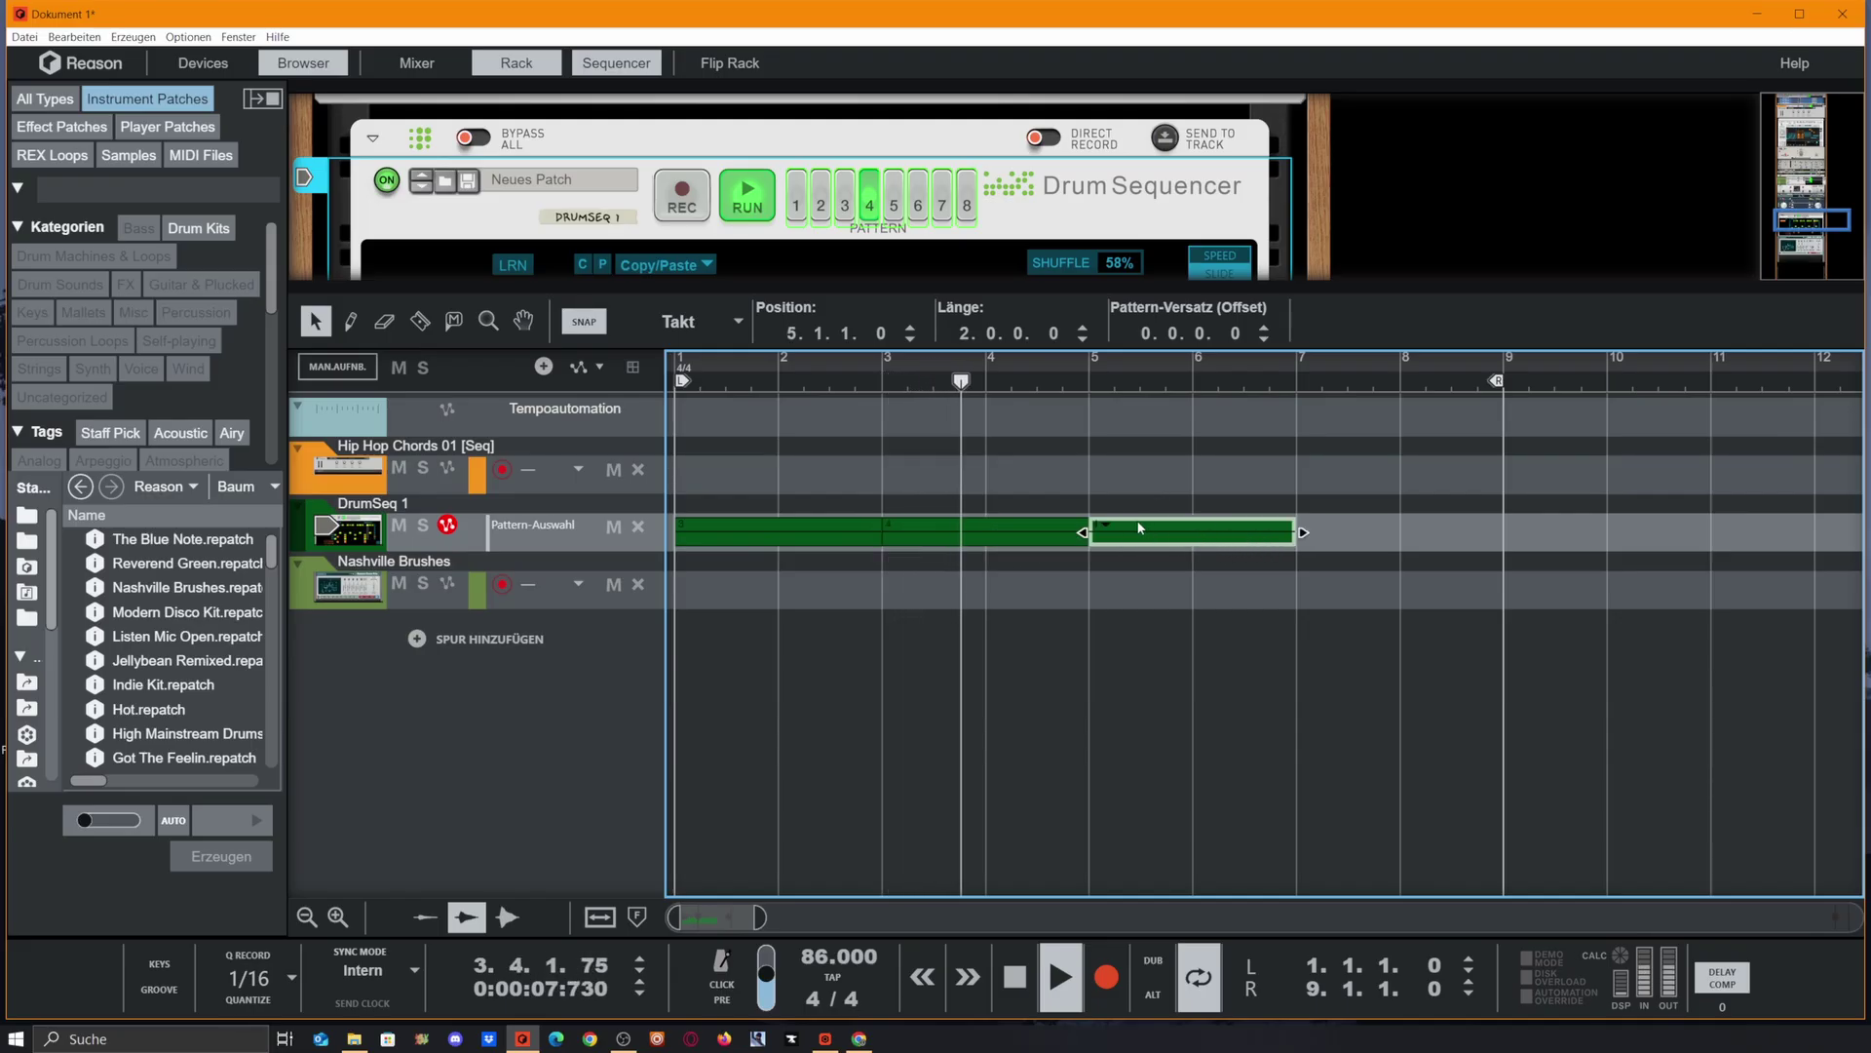
{"action": "left_click", "coordinate": [1108, 532]}
{"action": "left_click", "coordinate": [1135, 589]}
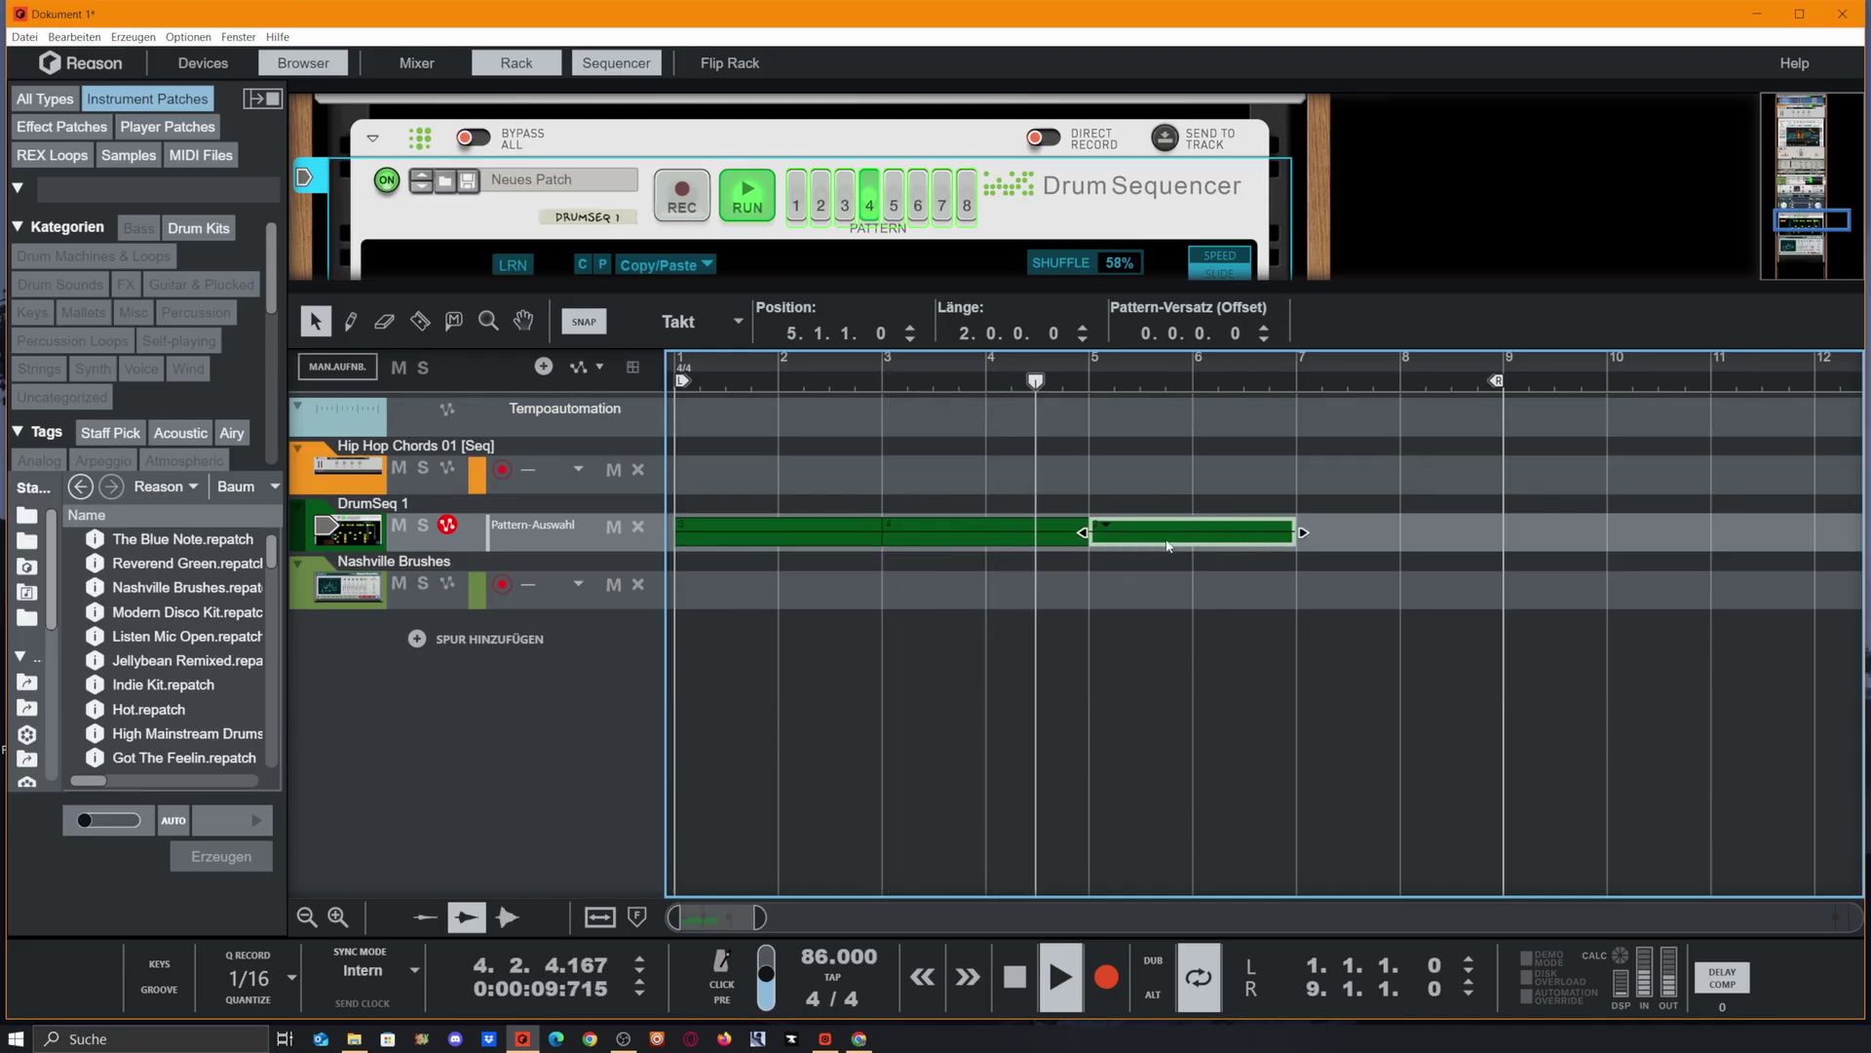
Add a bars 7–9 clip as pattern 1, splitting off bar 8 as pattern 8.
{"action": "left_click_drag", "start_coordinate": [1143, 538], "coordinate": [1318, 536]}
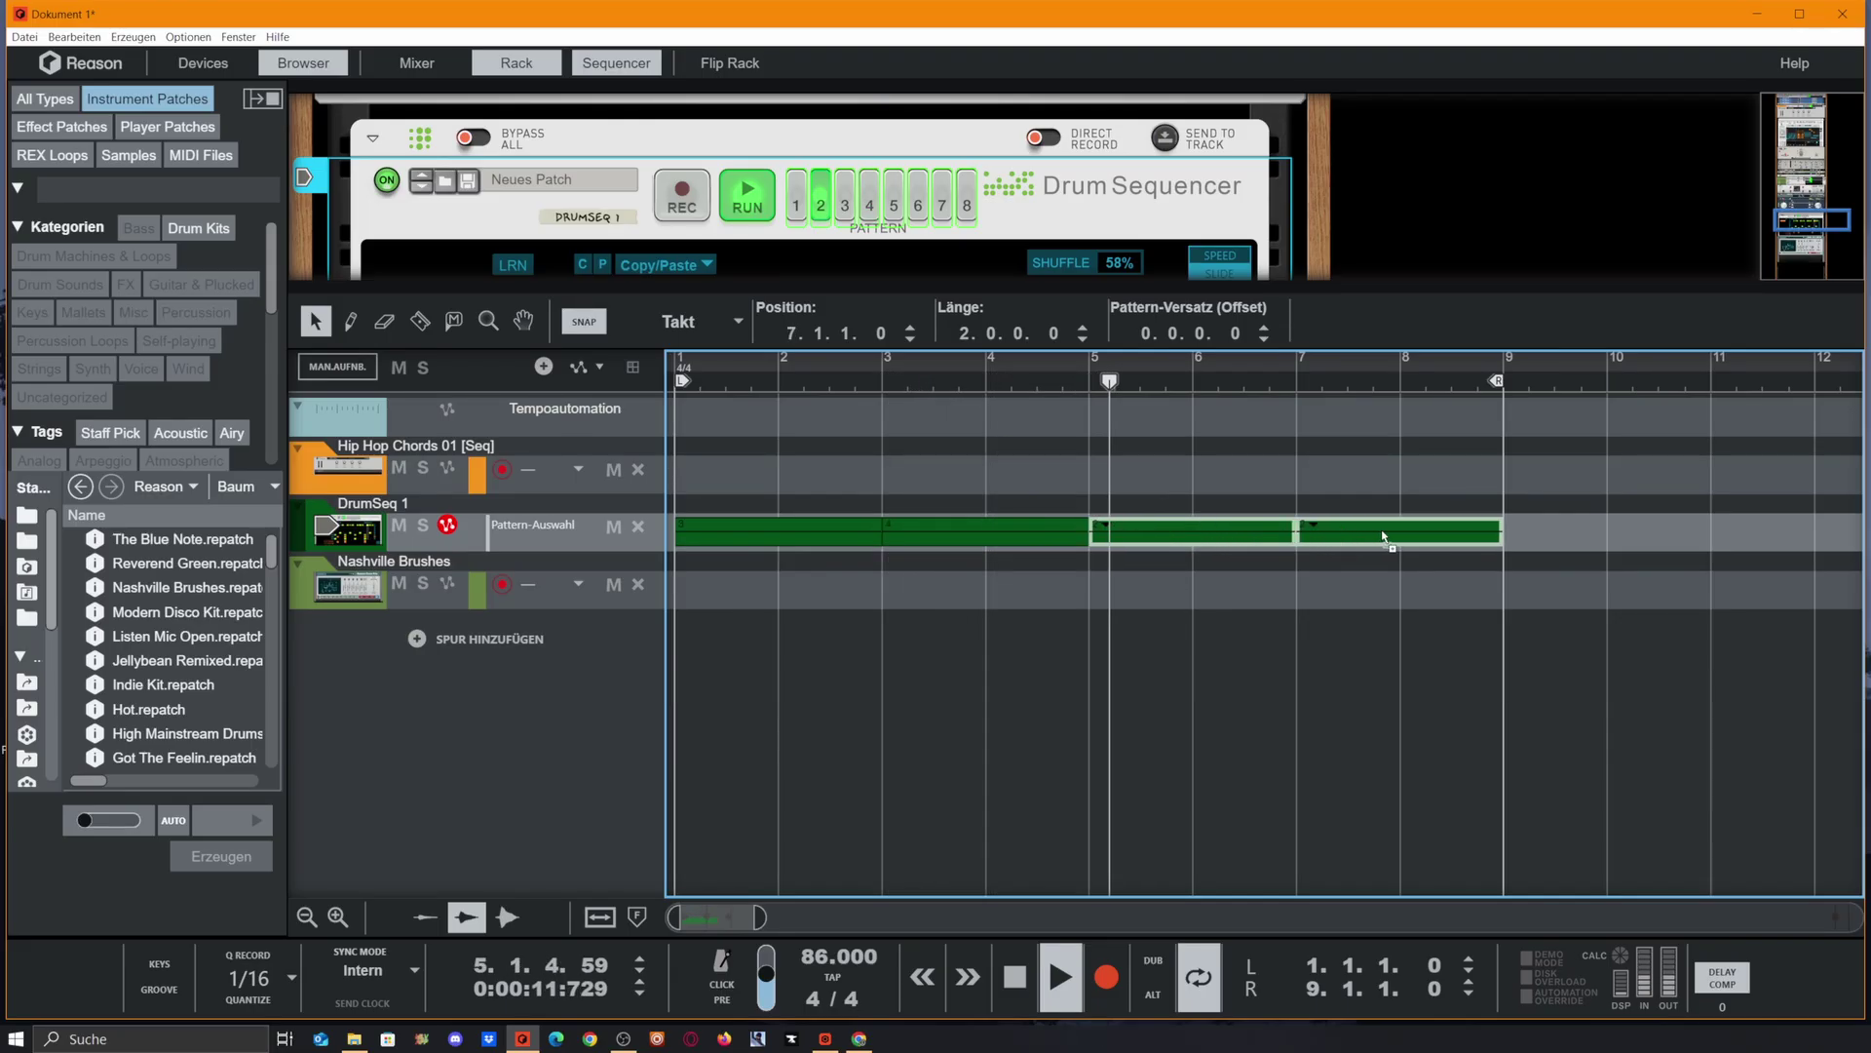
{"action": "left_click", "coordinate": [1318, 534]}
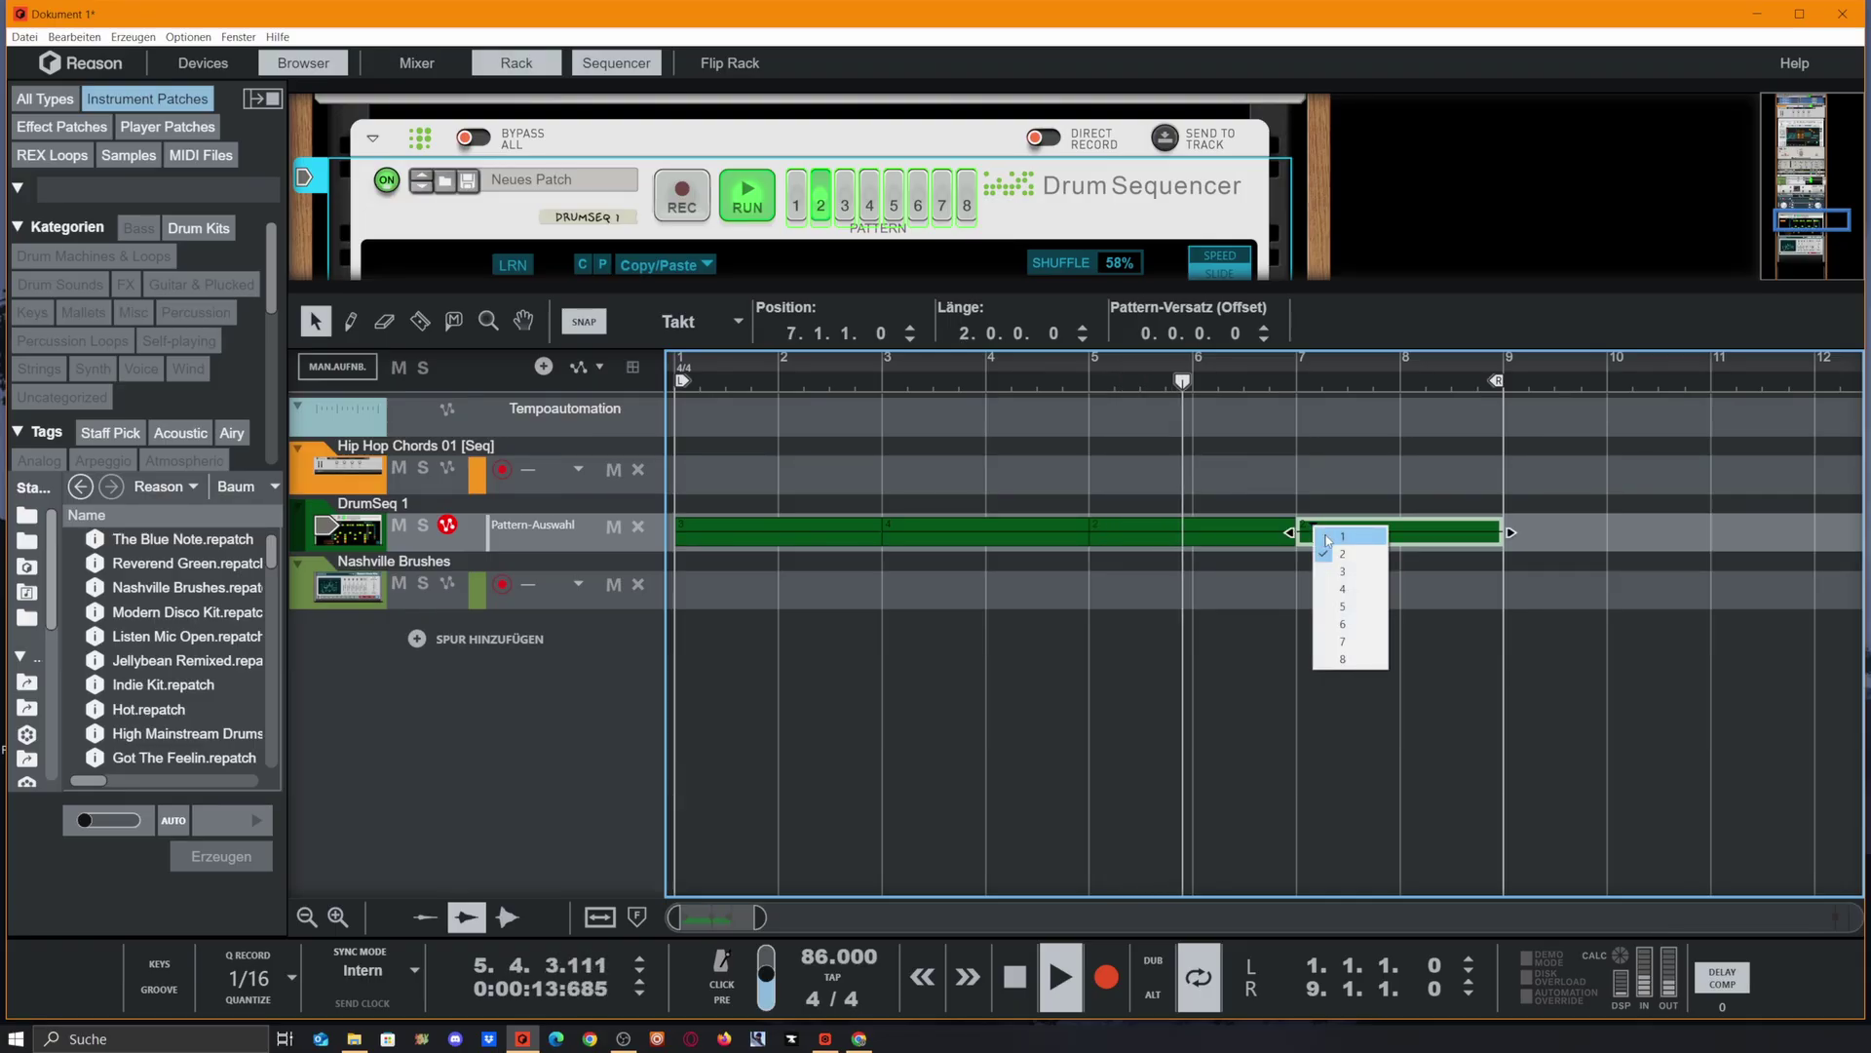
{"action": "left_click", "coordinate": [1342, 538]}
{"action": "left_click_drag", "start_coordinate": [1511, 532], "coordinate": [1458, 549]}
{"action": "left_click", "coordinate": [1417, 525]}
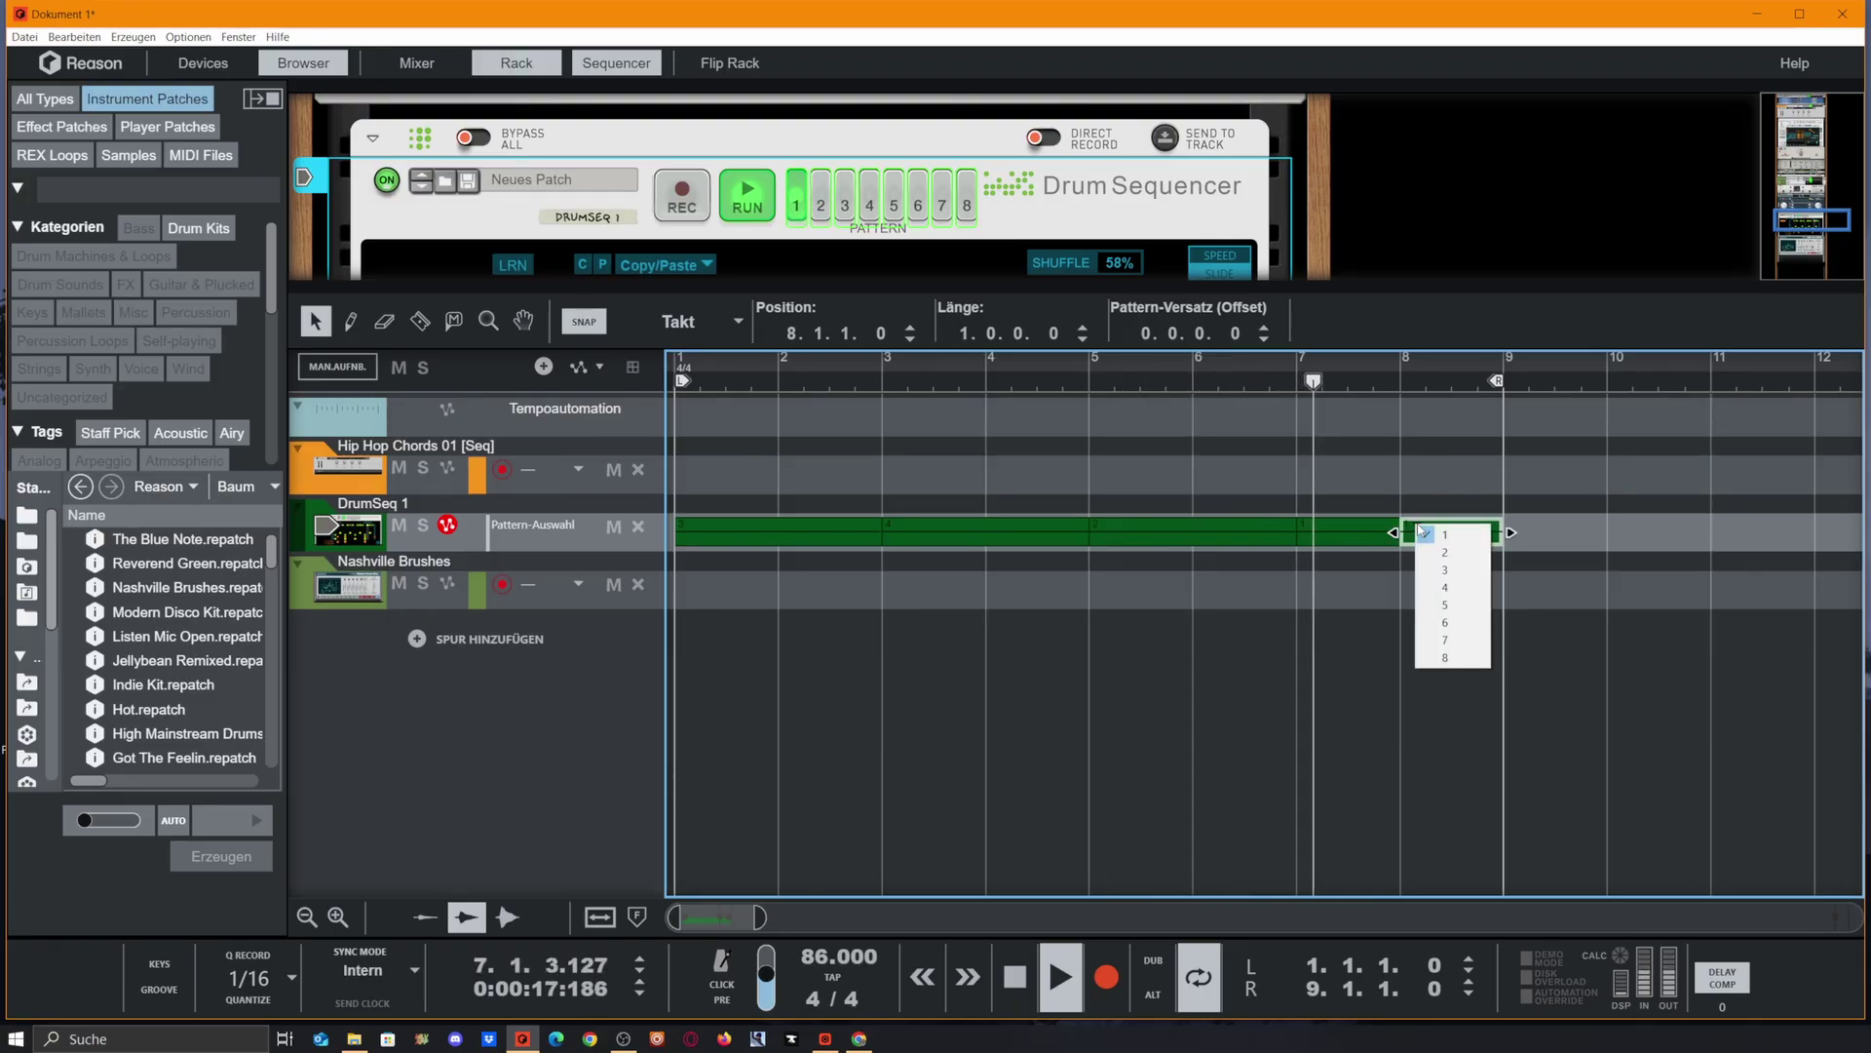
{"action": "left_click", "coordinate": [1452, 659]}
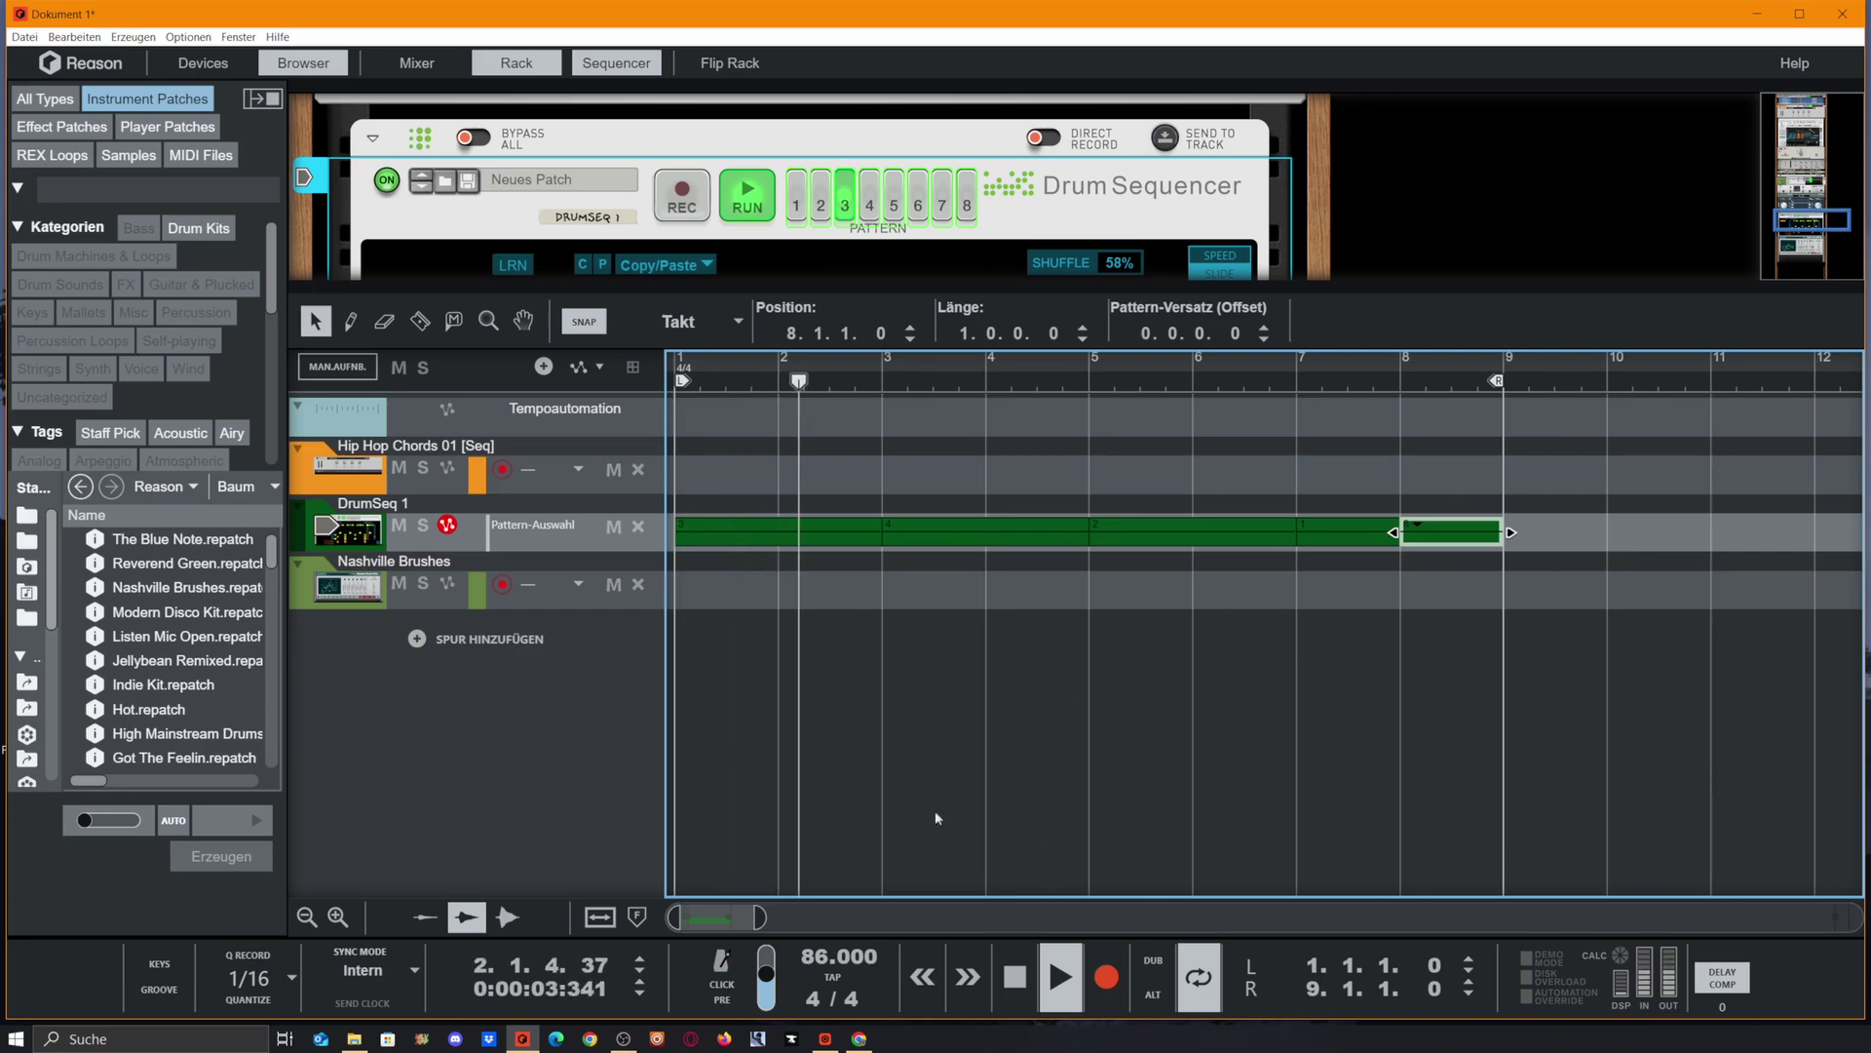
Stop playback and enlarge the rack to show the Drum Sequencer.
{"action": "key", "text": "space"}
{"action": "left_click_drag", "start_coordinate": [748, 916], "coordinate": [951, 917]}
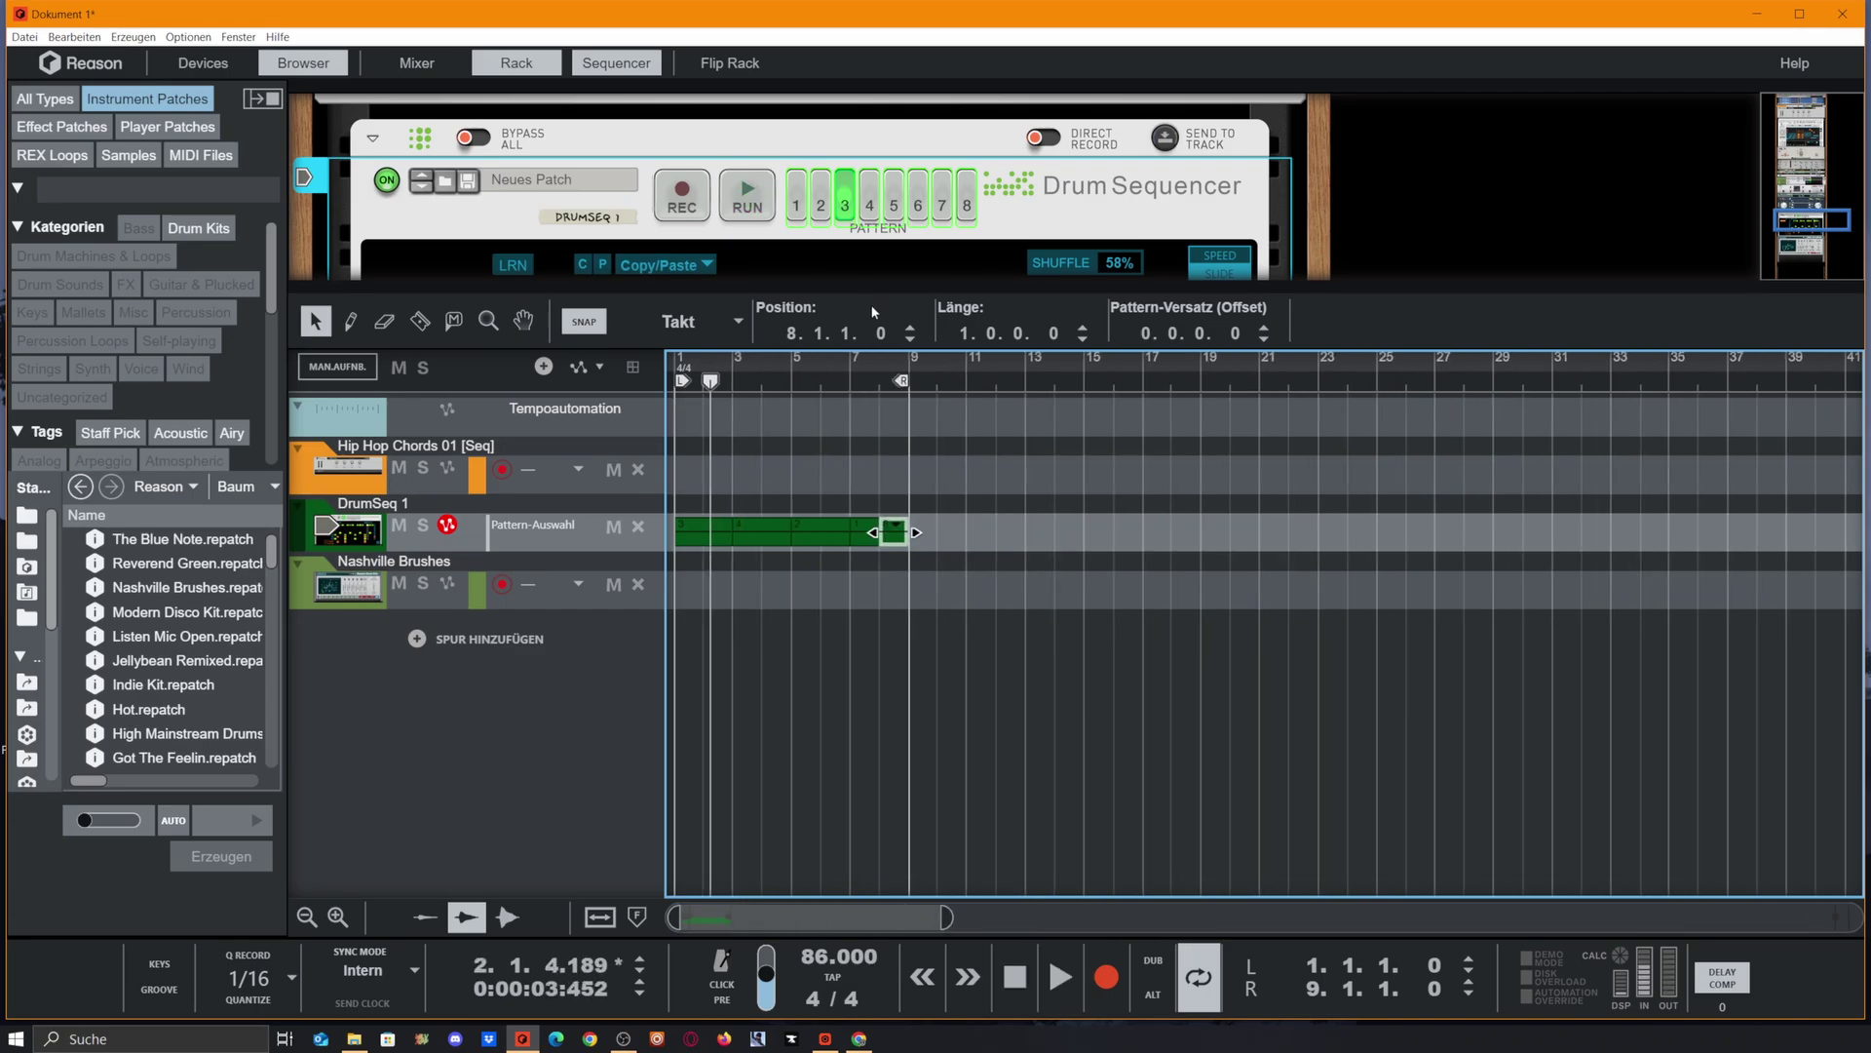
{"action": "left_click_drag", "start_coordinate": [886, 284], "coordinate": [886, 906]}
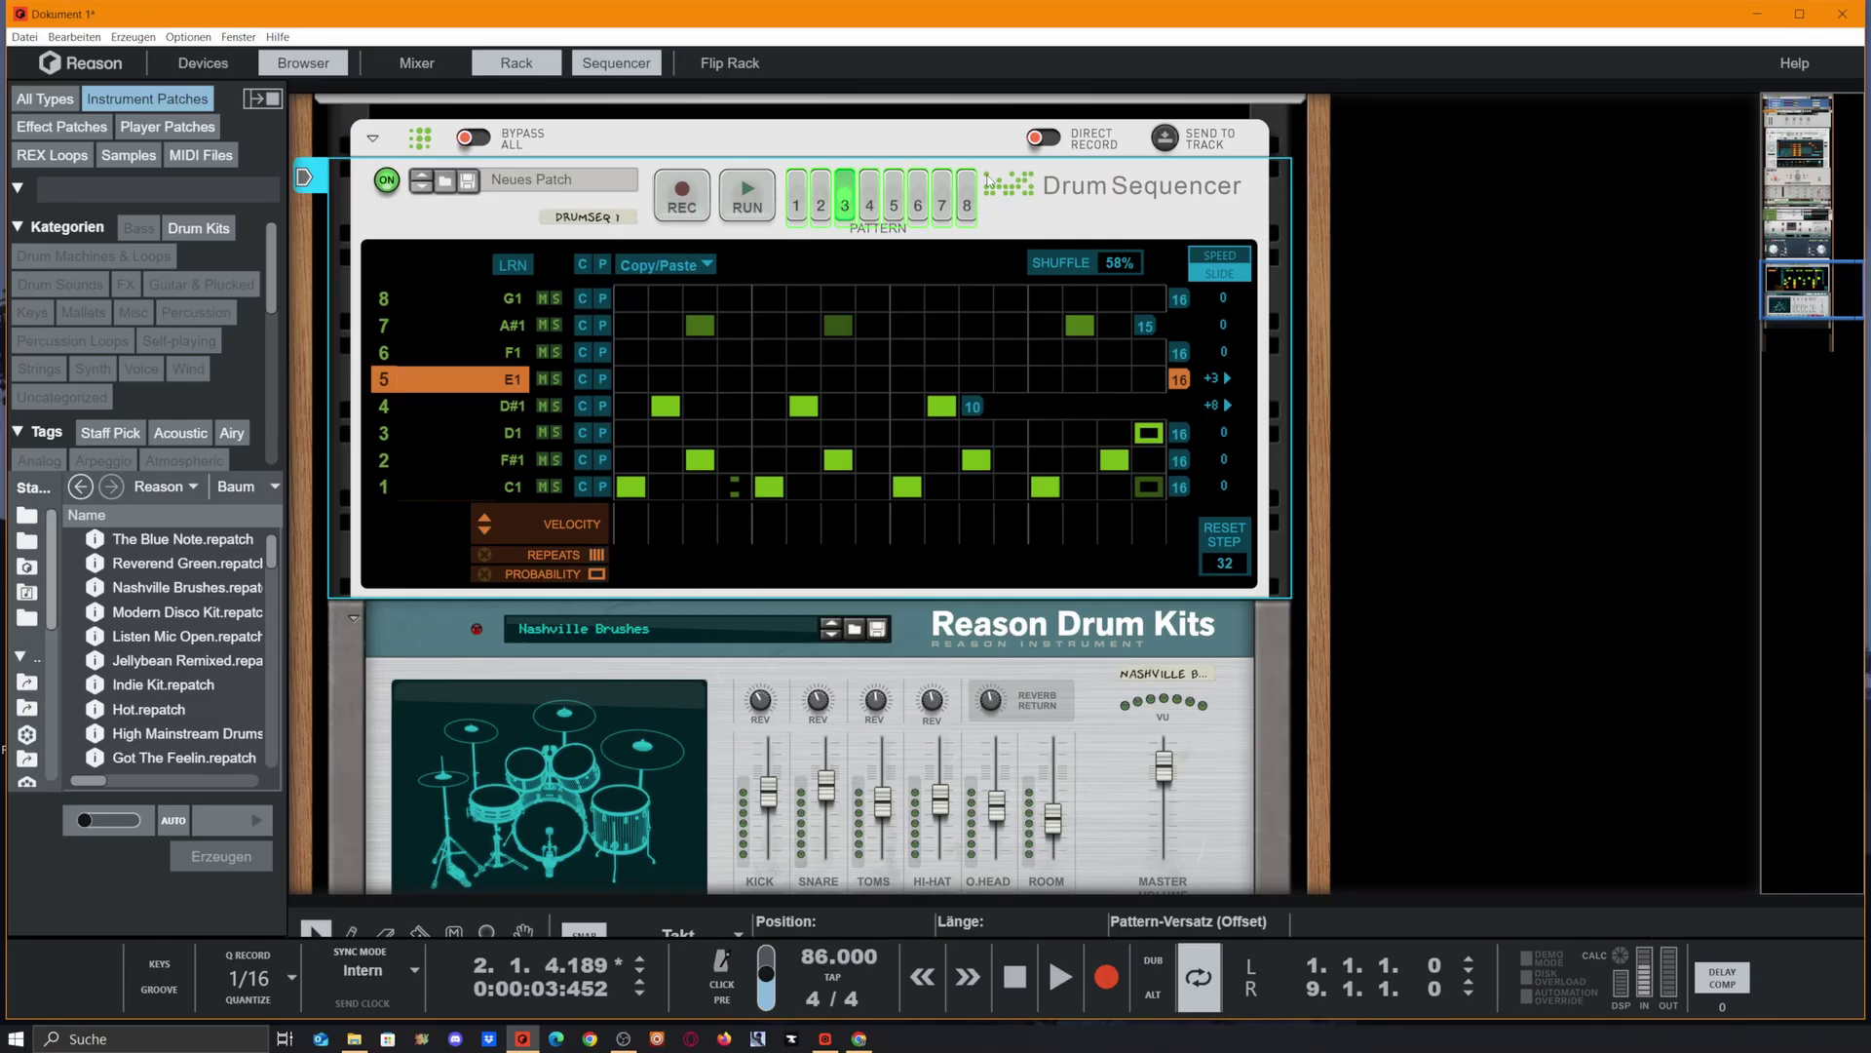
Audition patterns 8, 3, 4 and 5, settle on pattern 4, then jump to its pattern-selection lane.
{"action": "left_click", "coordinate": [967, 195]}
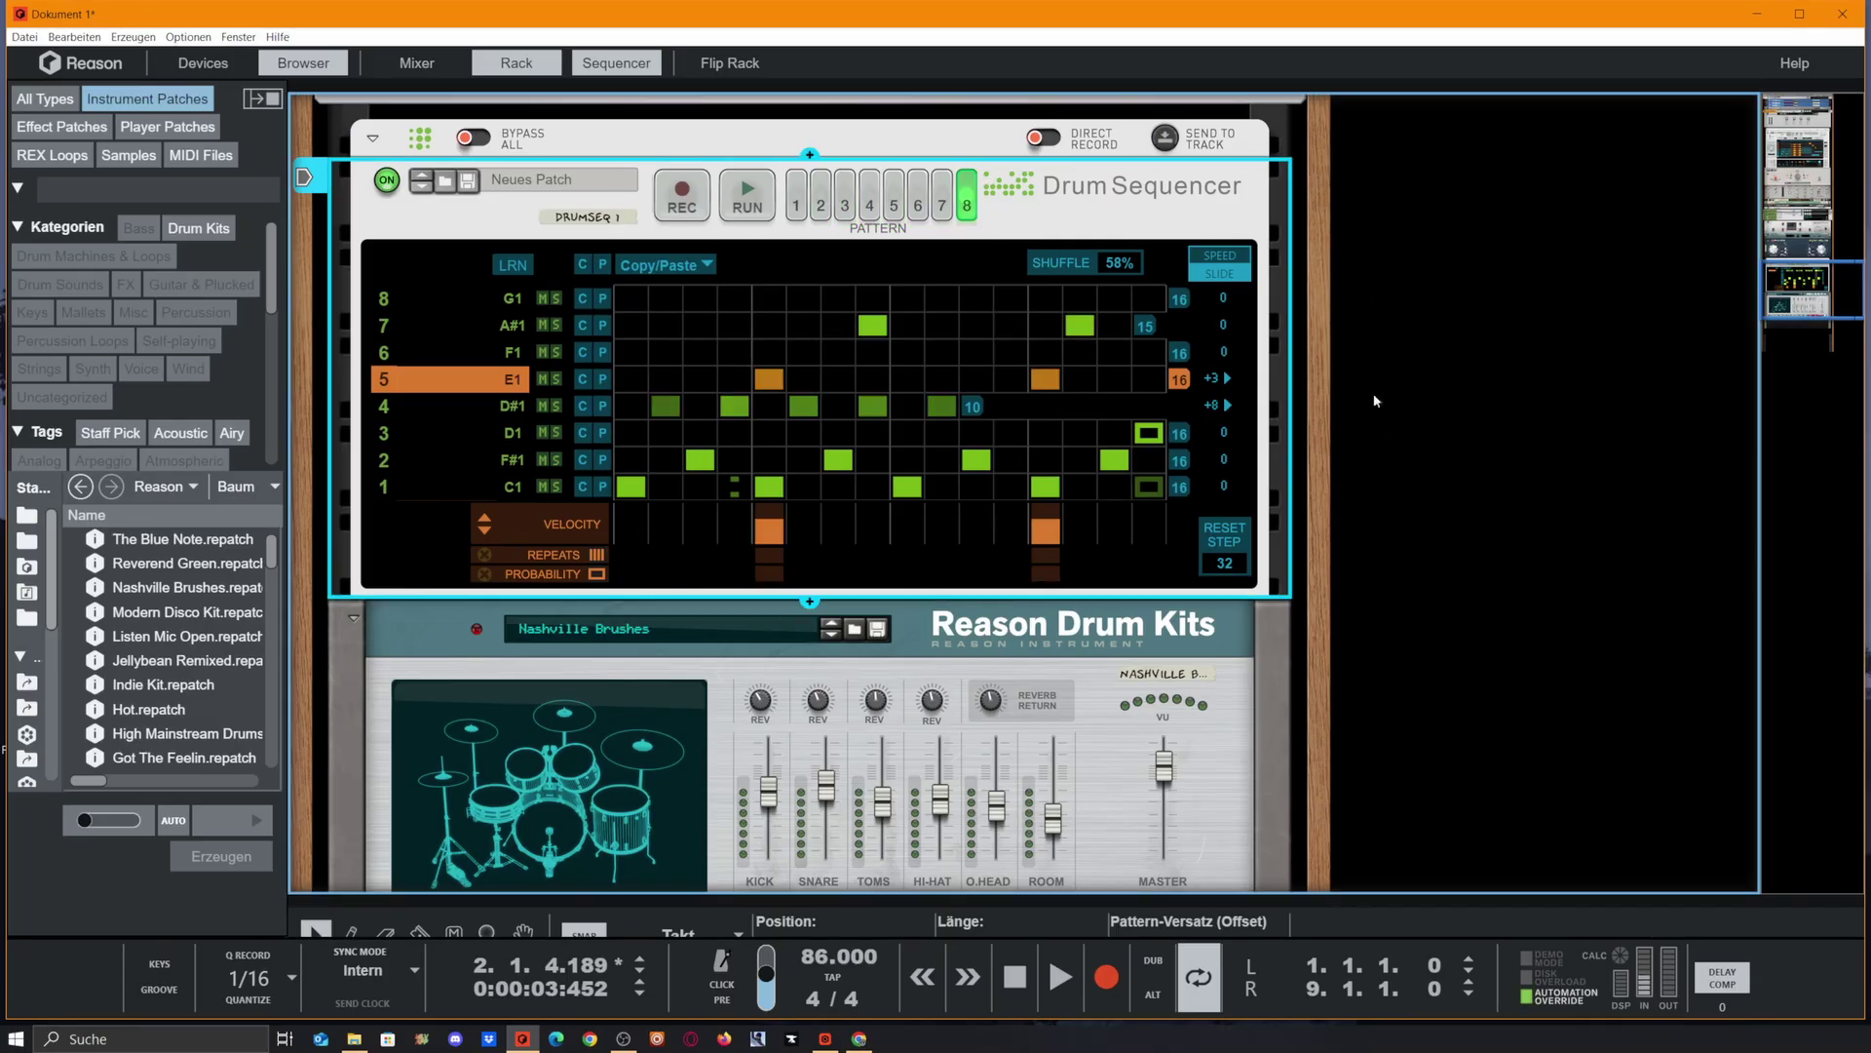
{"action": "left_click", "coordinate": [845, 198]}
{"action": "left_click", "coordinate": [869, 200]}
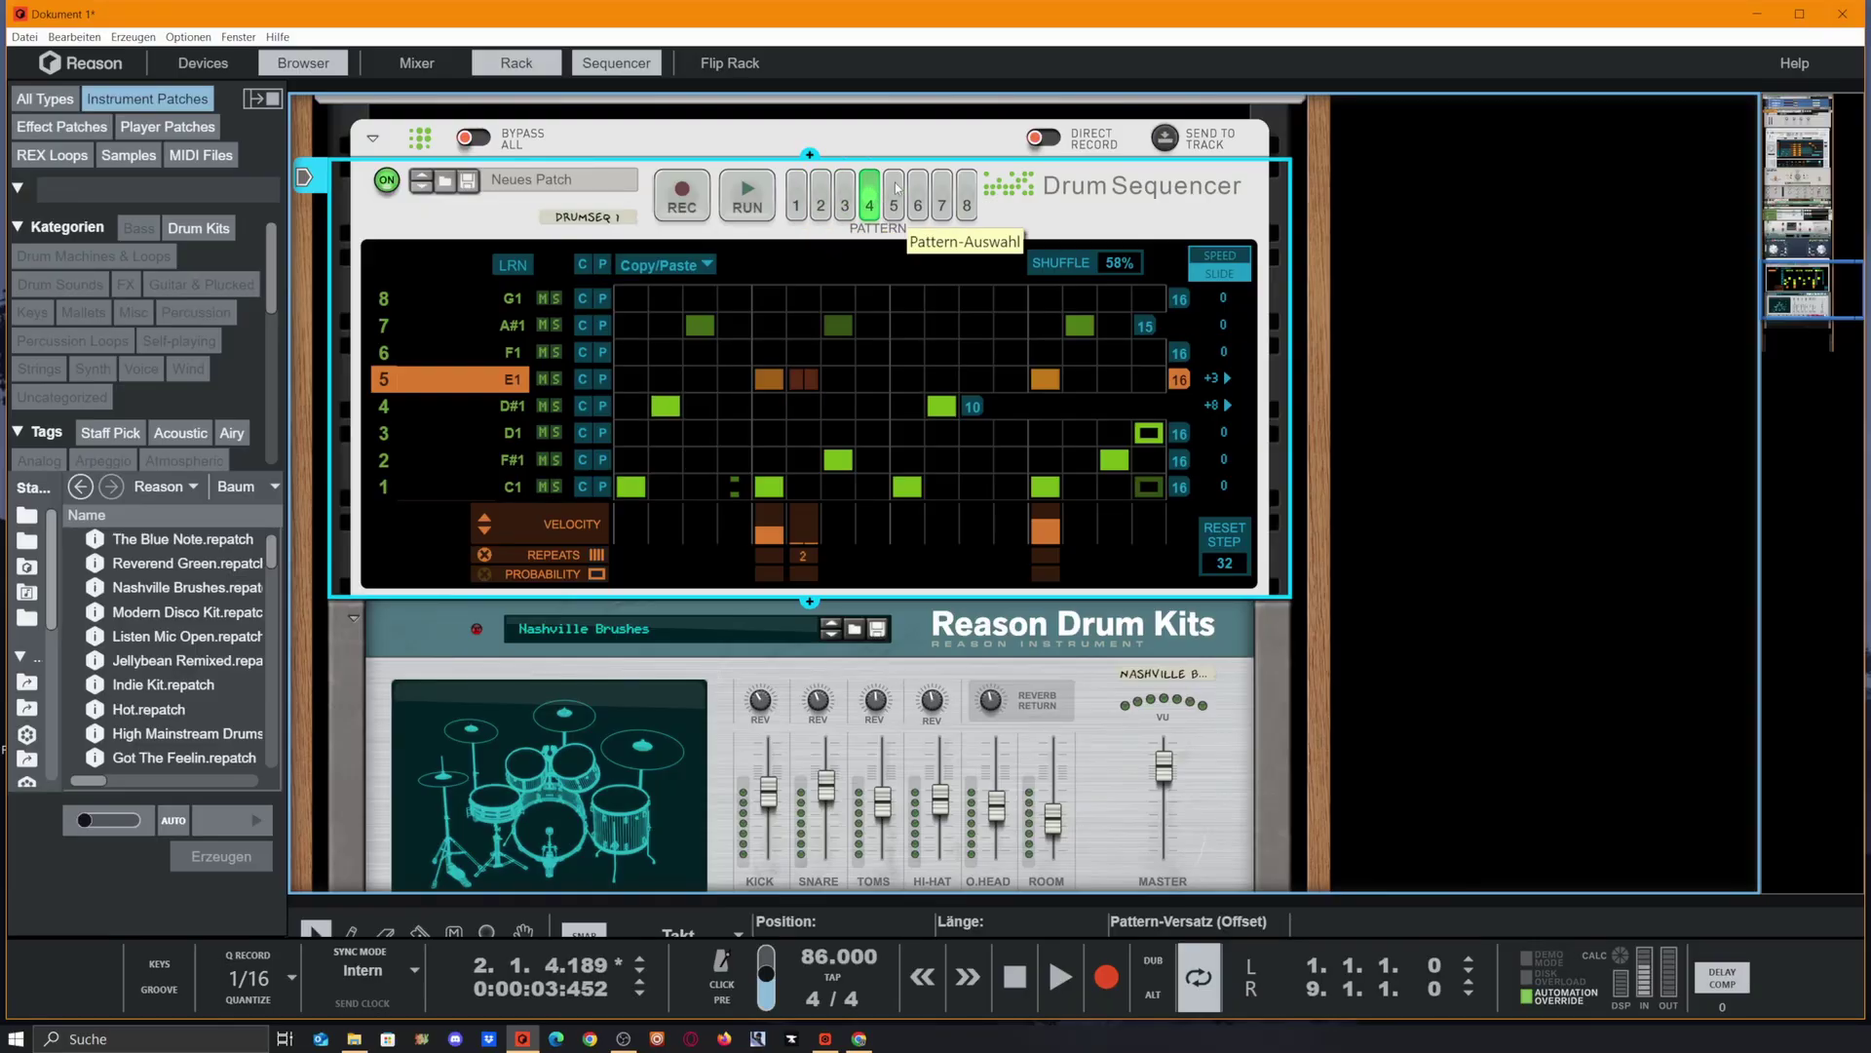
{"action": "left_click", "coordinate": [895, 195]}
{"action": "left_click", "coordinate": [869, 197]}
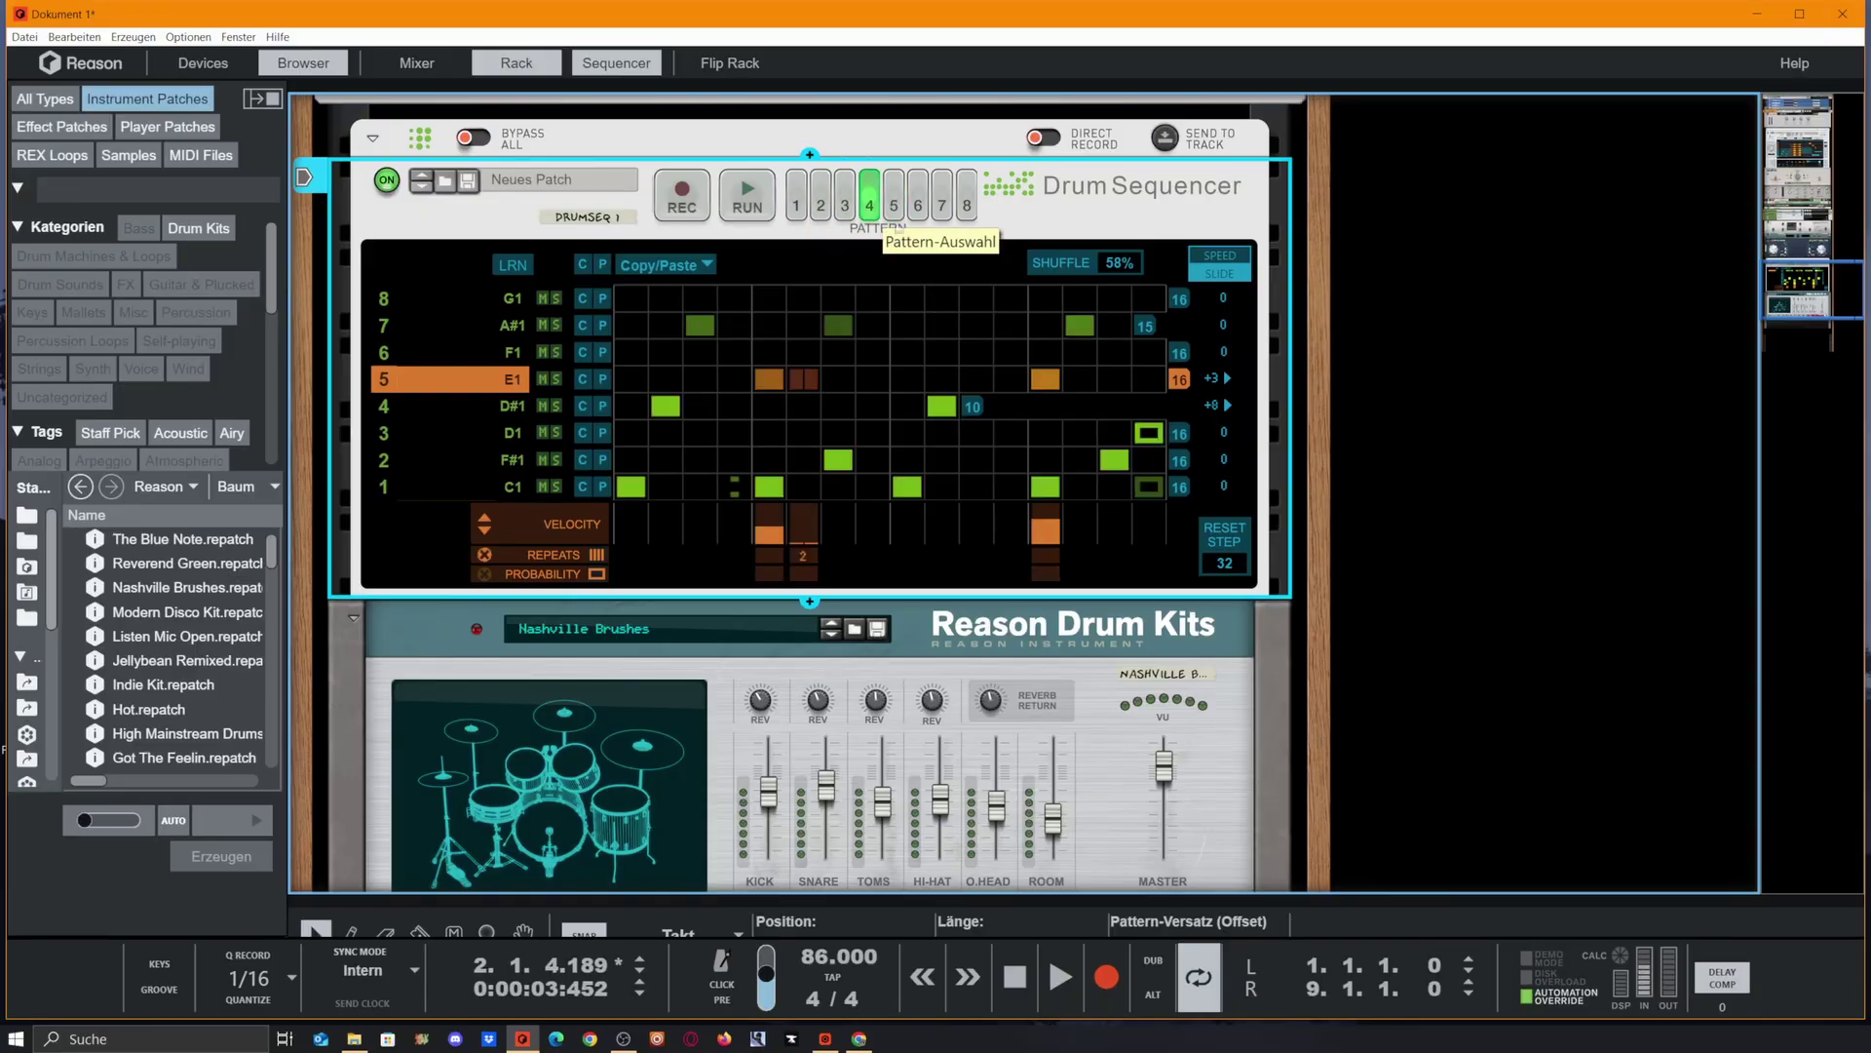
{"action": "right_click", "coordinate": [822, 196]}
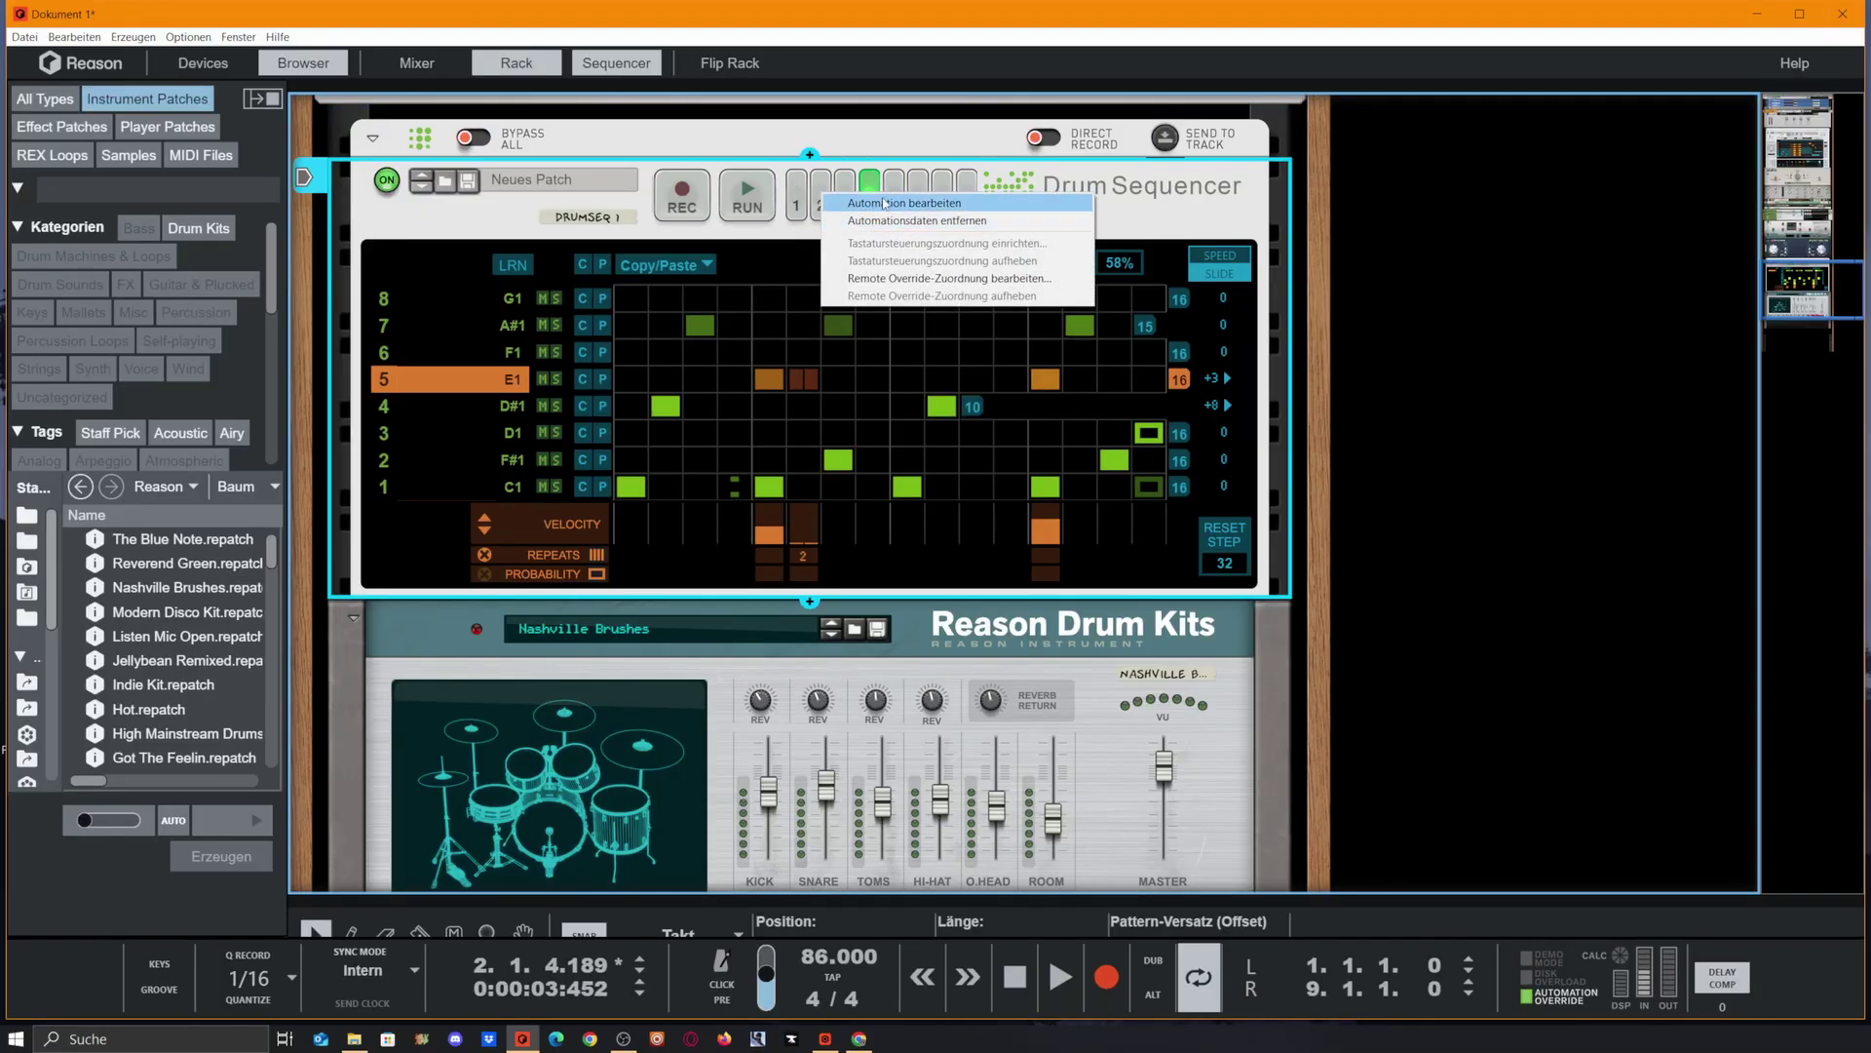
{"action": "left_click", "coordinate": [897, 204]}
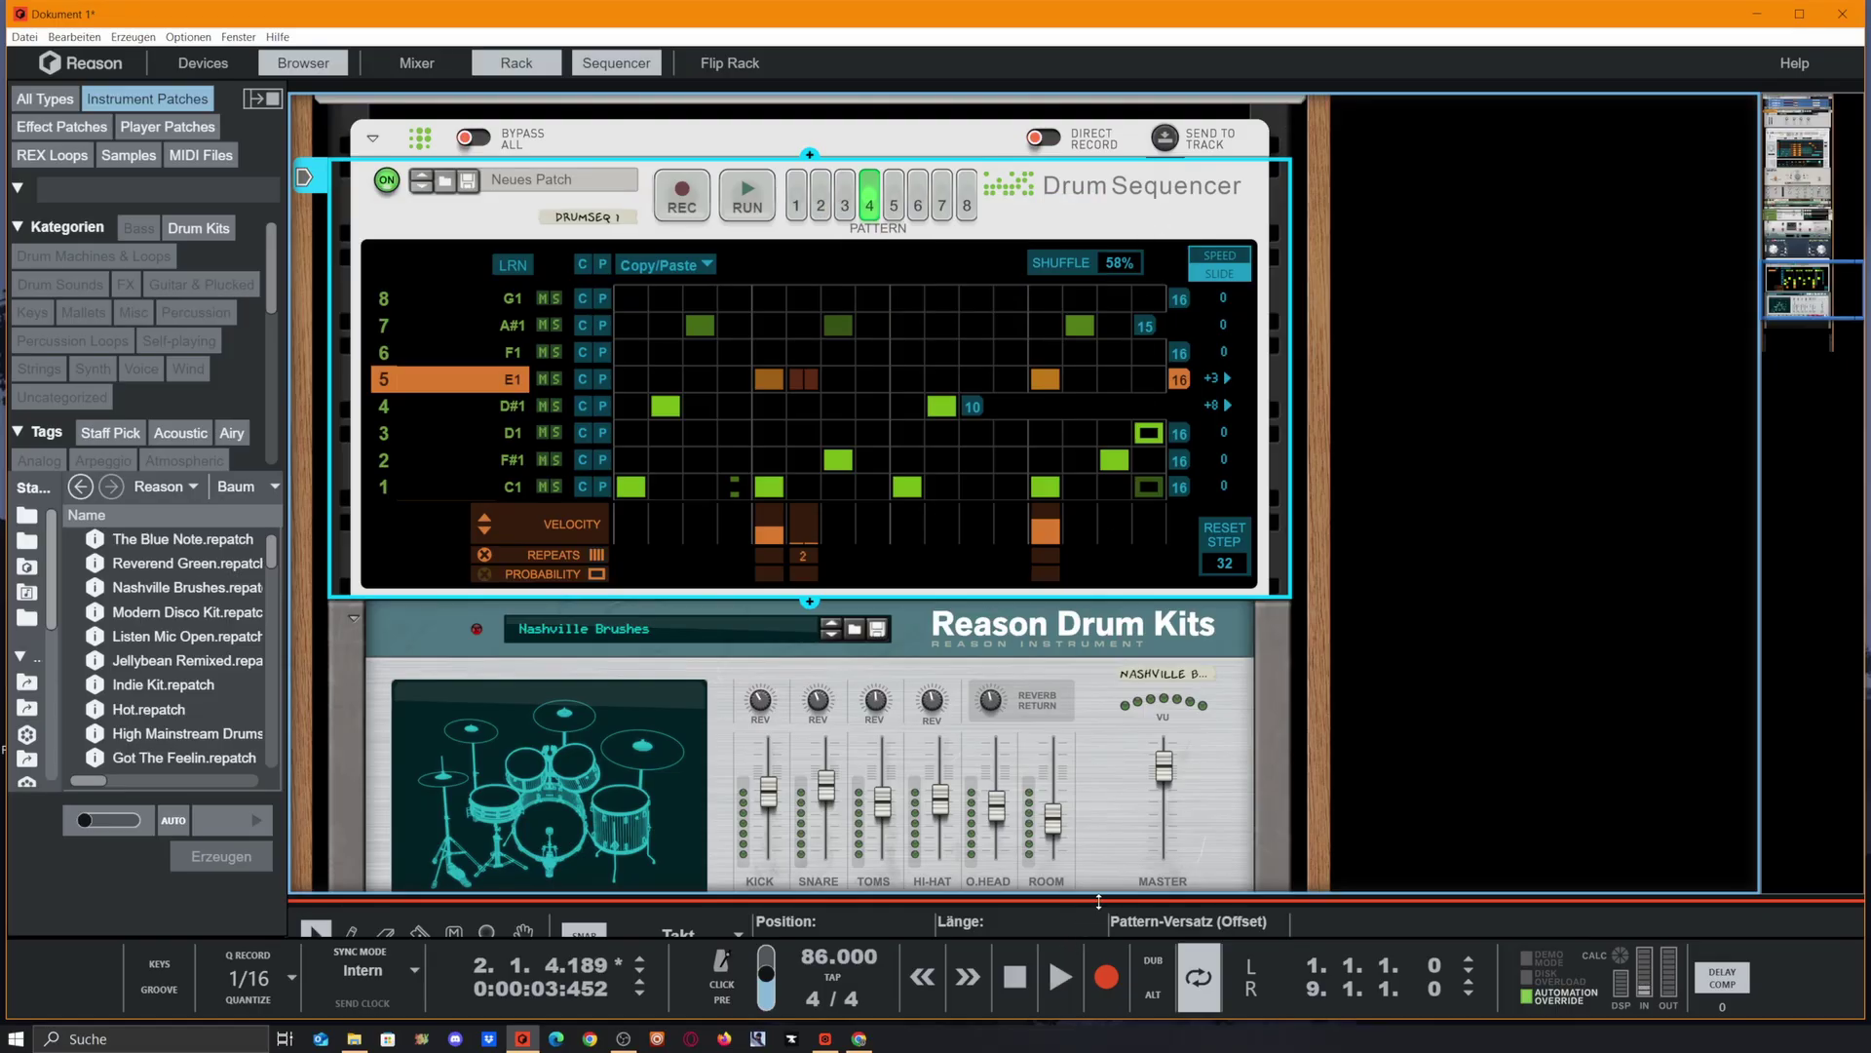
Enlarge the sequencer, deselect the clip, return to bar 1 and hide the rack with F6.
{"action": "left_click_drag", "start_coordinate": [1160, 901], "coordinate": [1160, 127]}
{"action": "left_click", "coordinate": [708, 397]}
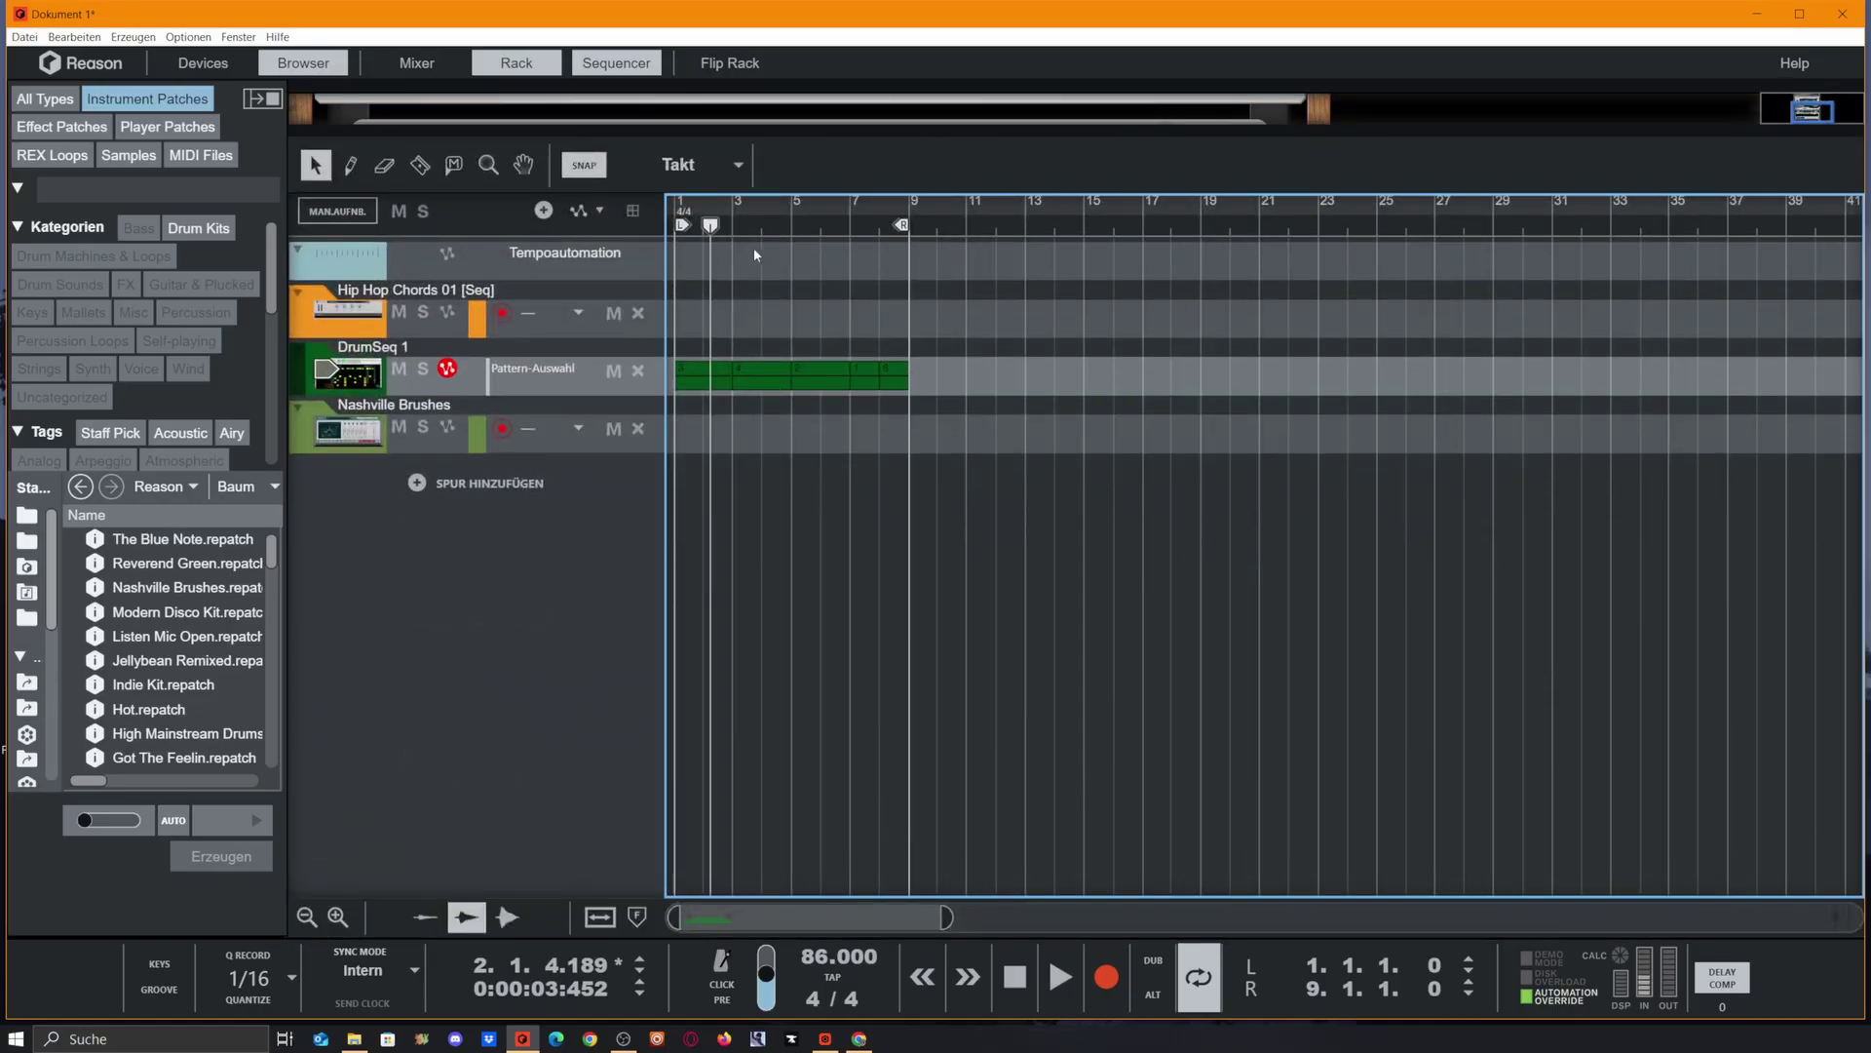
{"action": "key", "text": "Home"}
{"action": "key", "text": "F6"}
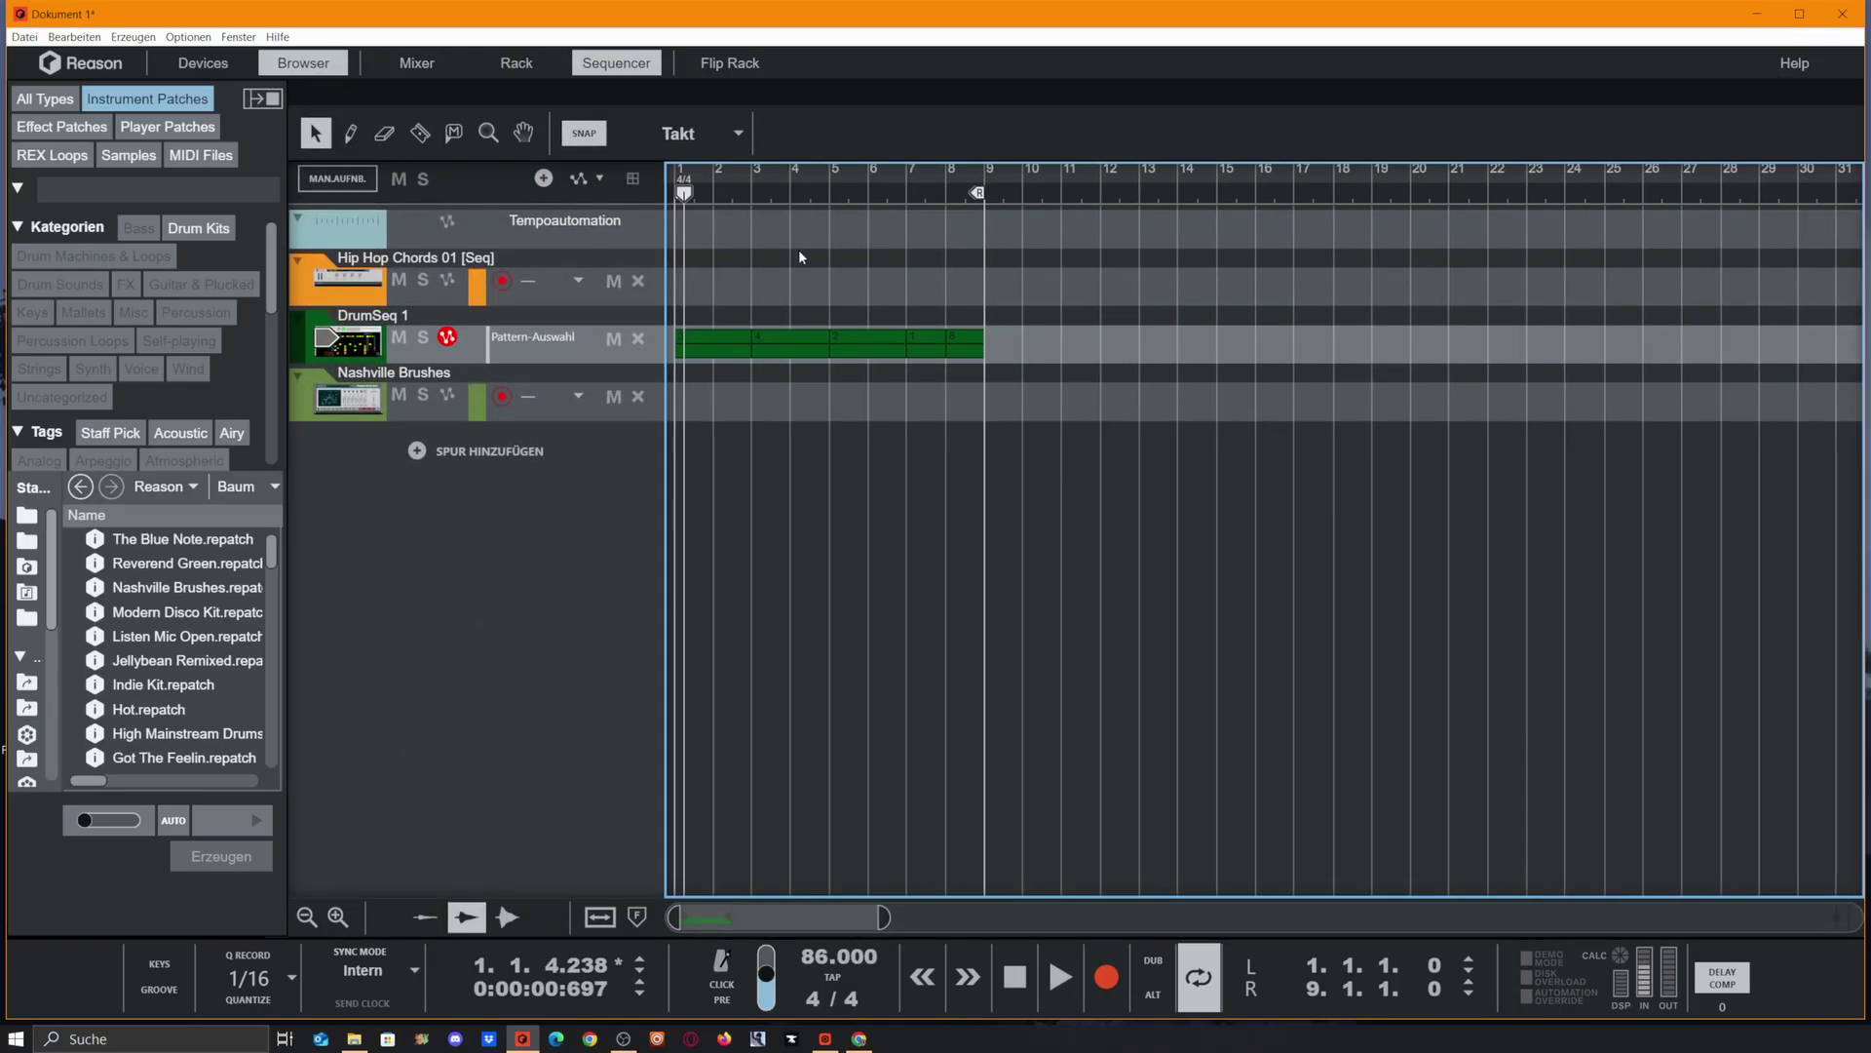